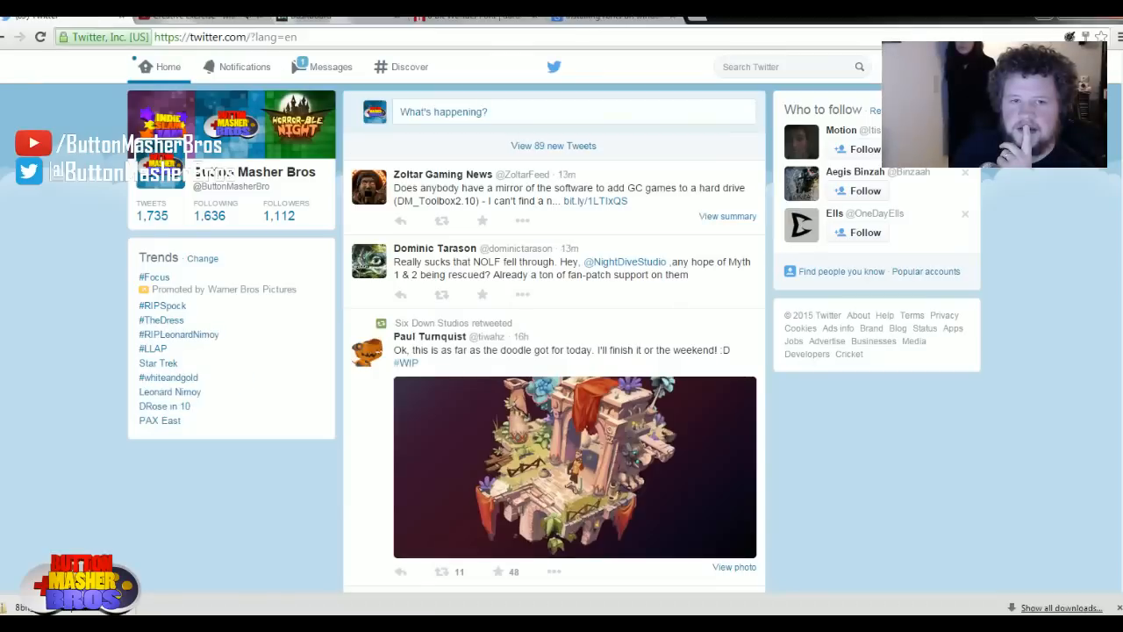
Step: Check the direct messages and the notifications page on Twitter
click(327, 67)
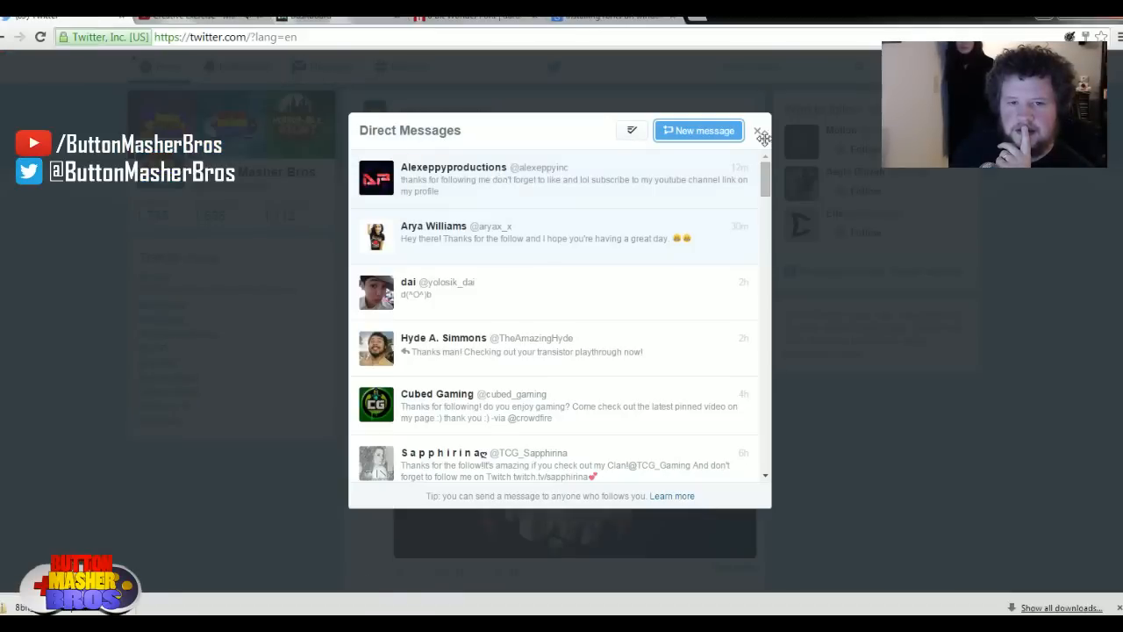
click(529, 75)
click(245, 70)
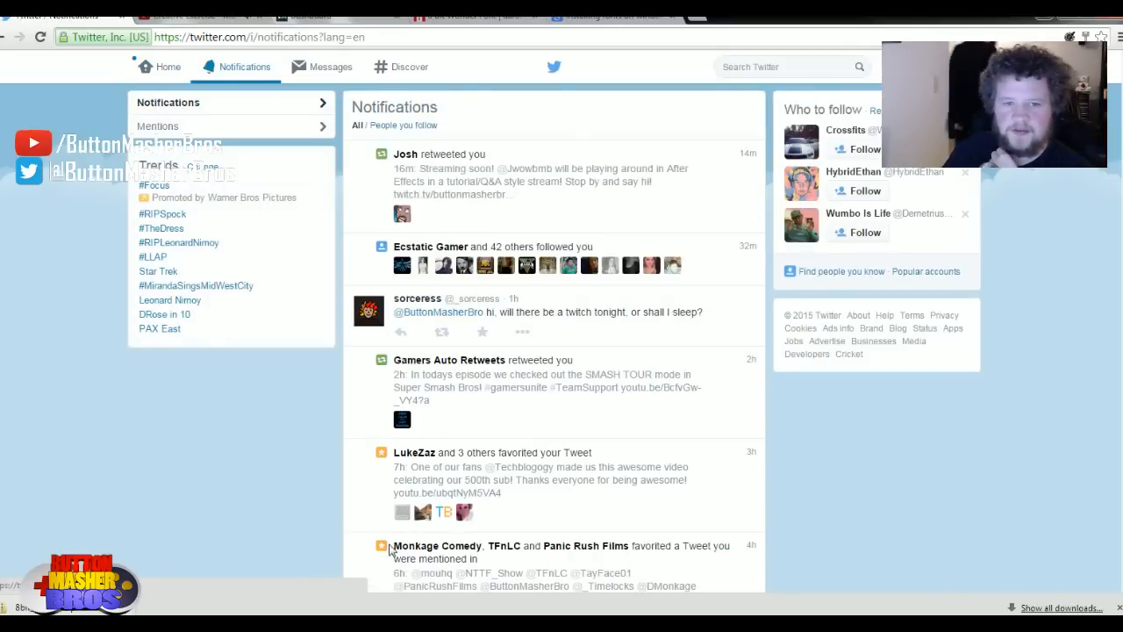
Step: Switch to After Effects and set the NEW LOGO composition's renderer to Ray-traced 3D
key(alt+Tab)
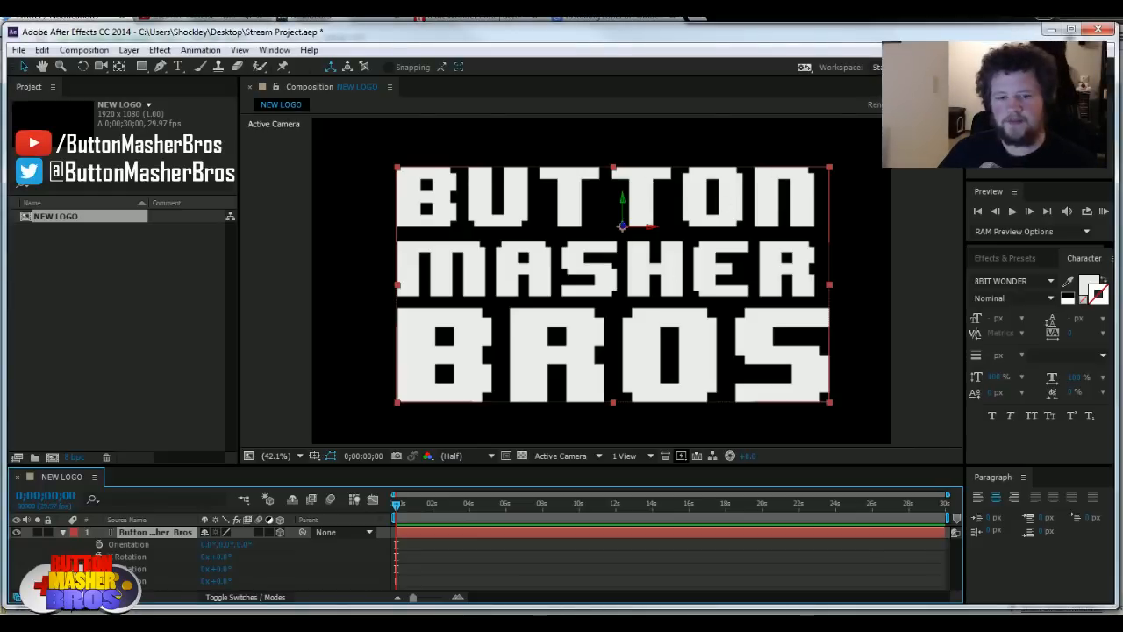
click(173, 336)
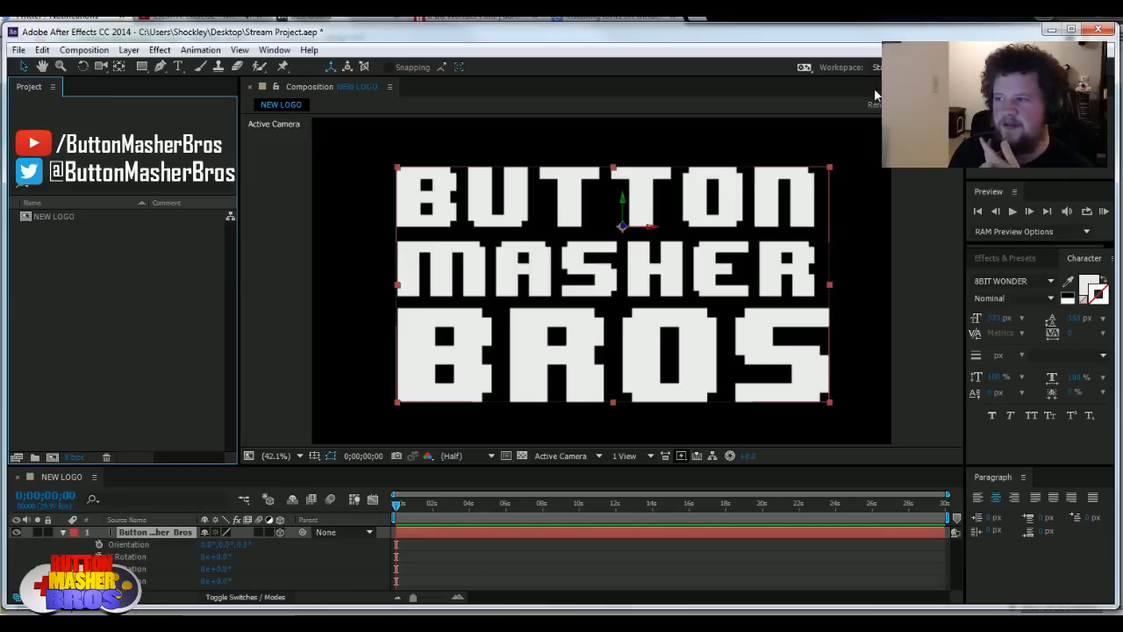
drag(904, 37, 750, 74)
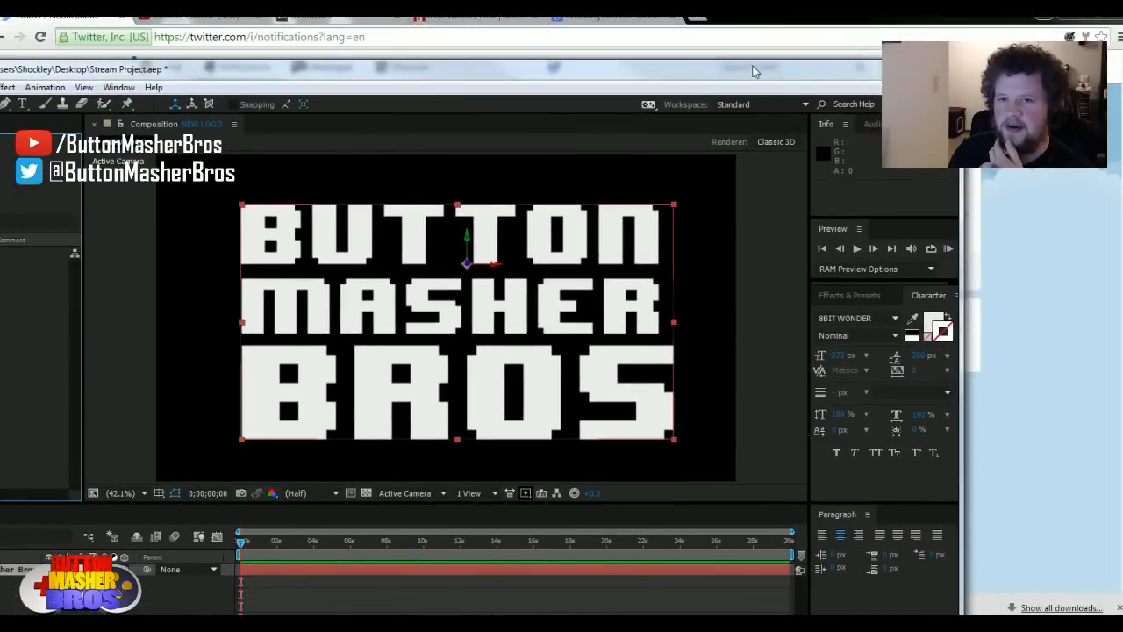
click(754, 141)
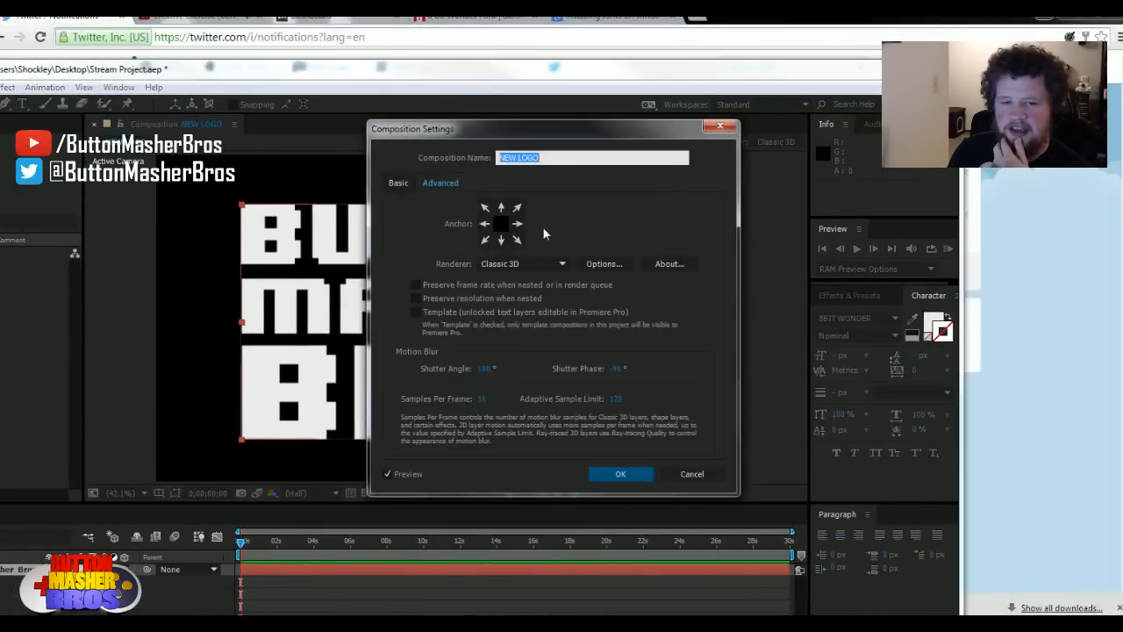
click(505, 263)
click(527, 296)
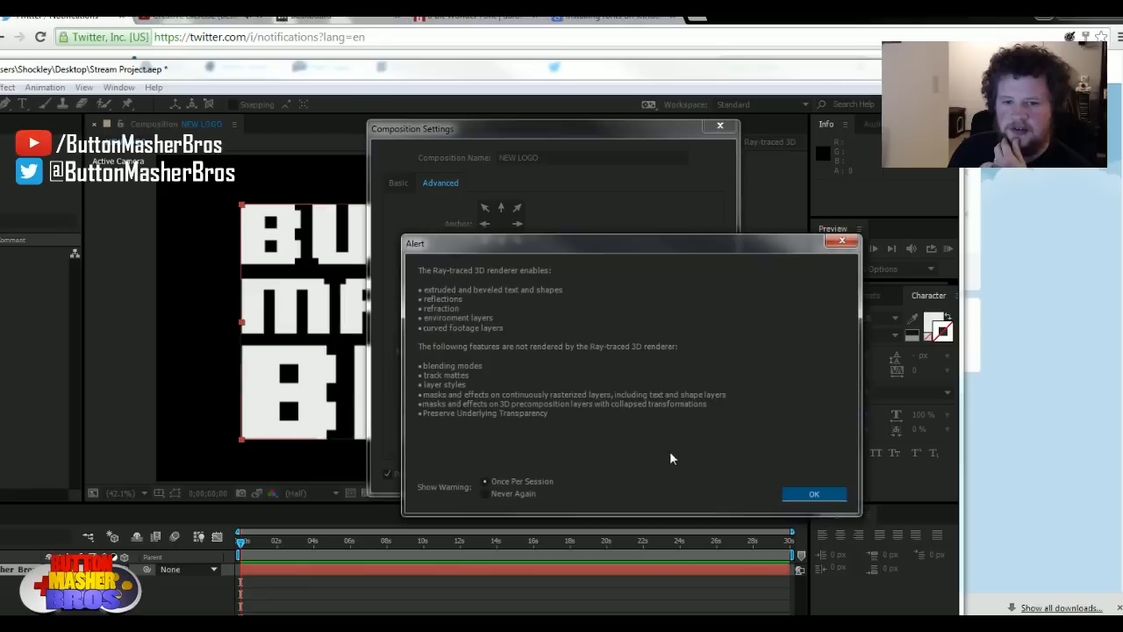
click(804, 494)
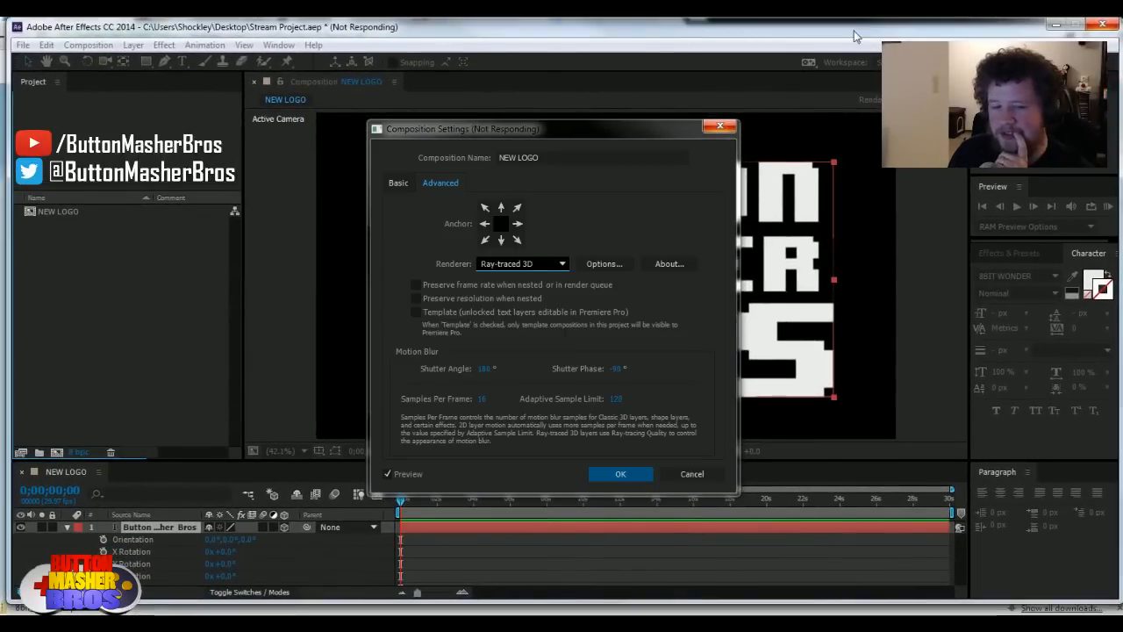
drag(600, 138, 562, 136)
click(573, 468)
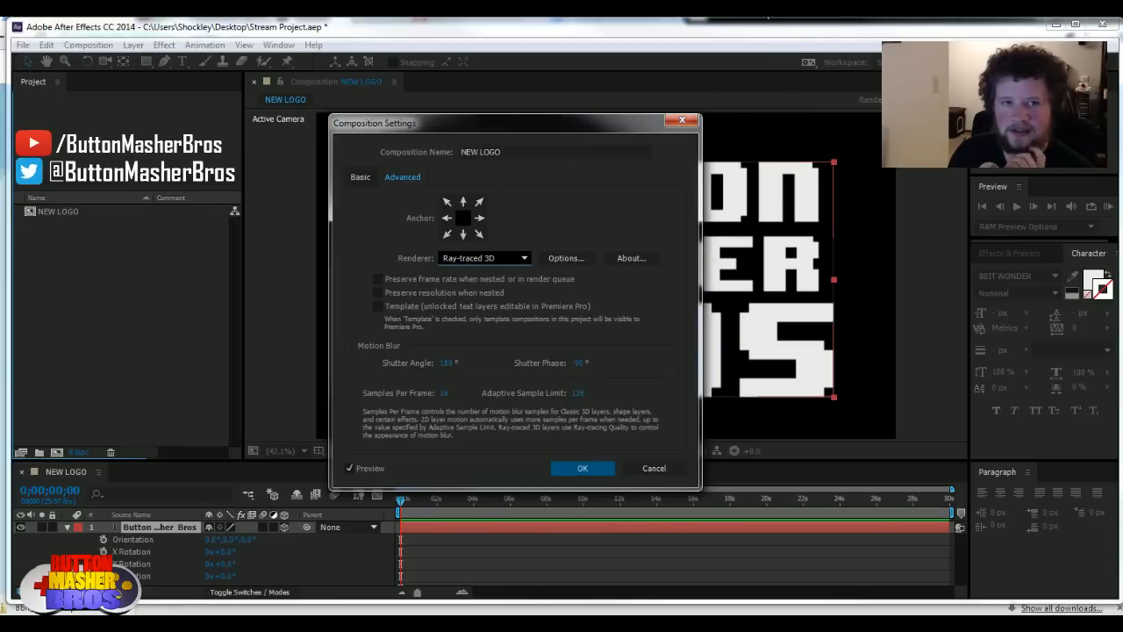
key(alt+Tab)
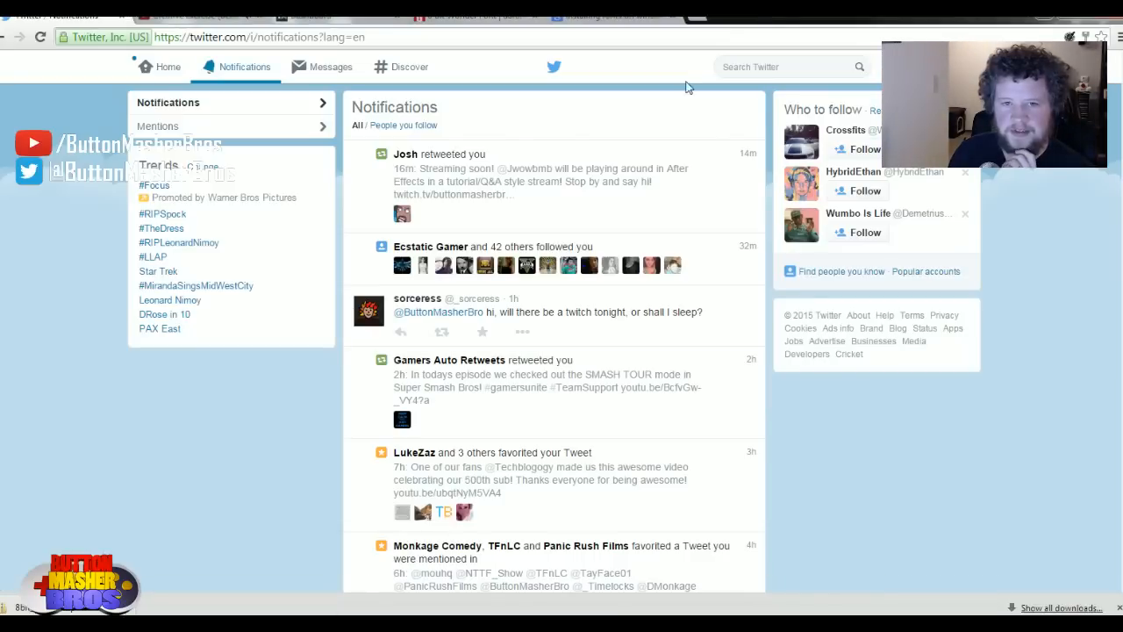
key(alt+Tab)
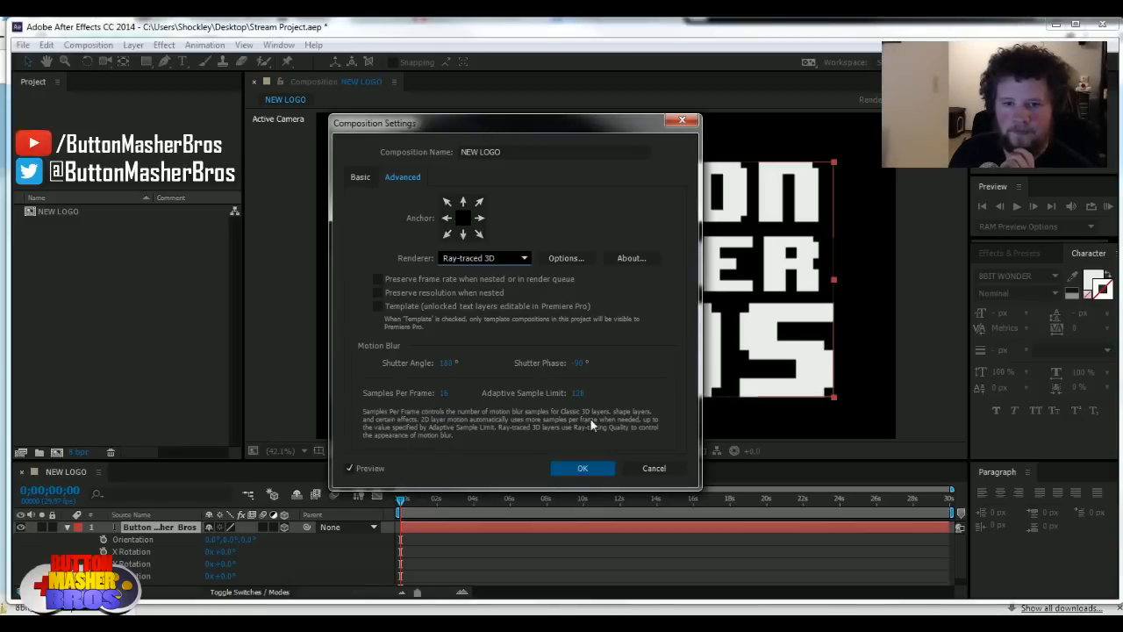
click(683, 121)
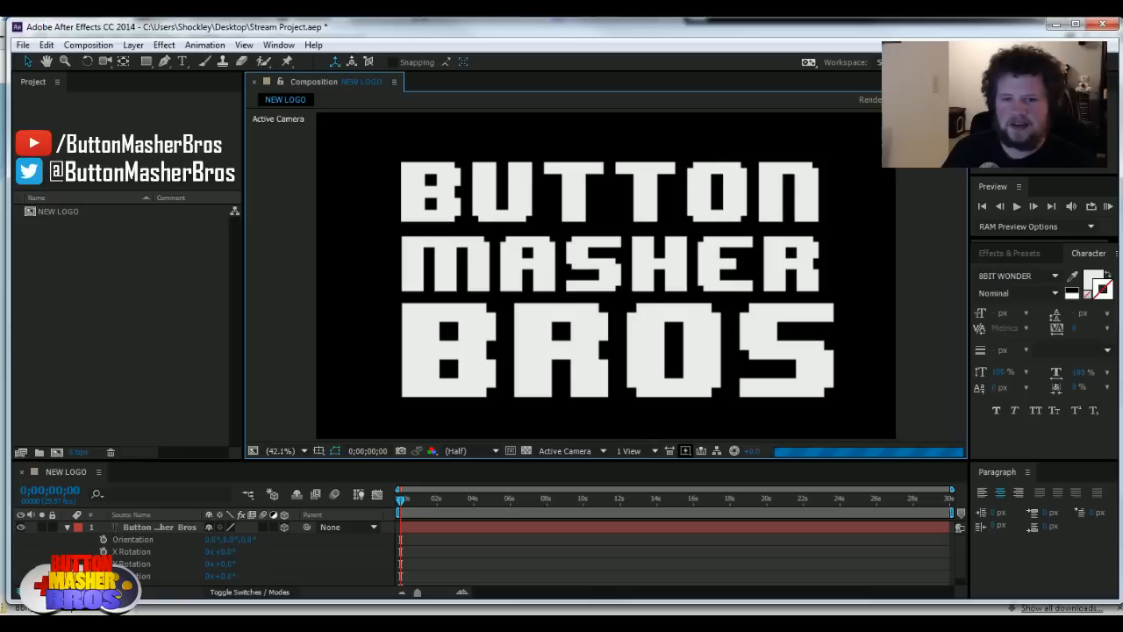
Step: Review the project settings for time display, color and audio, and close them without changes
click(23, 45)
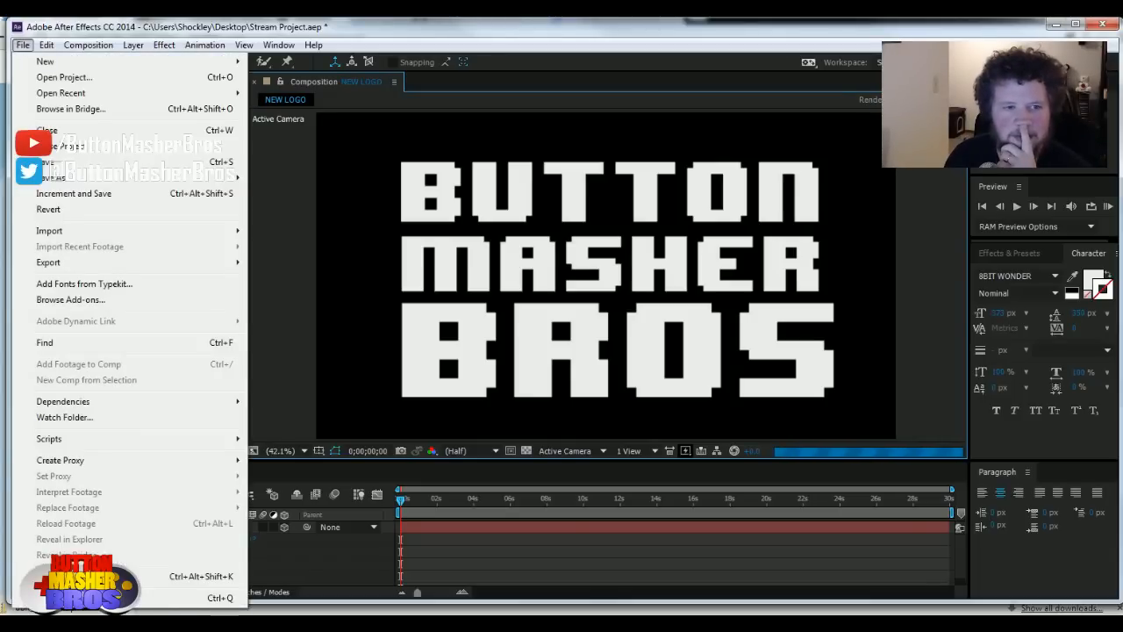
mouse_move(60, 62)
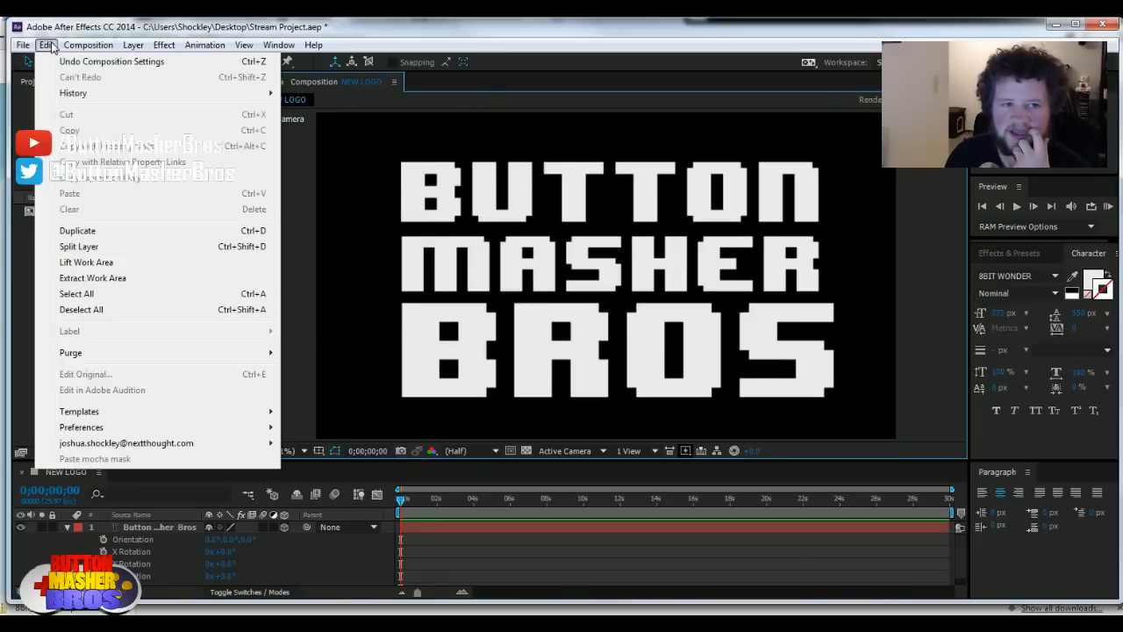
mouse_move(91, 48)
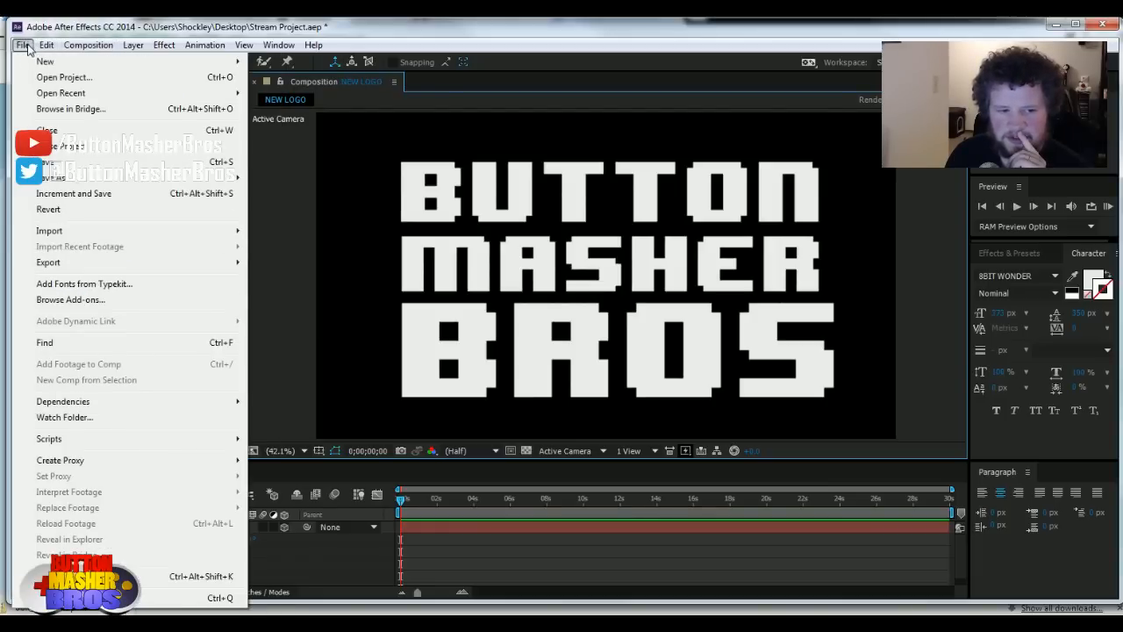
click(131, 575)
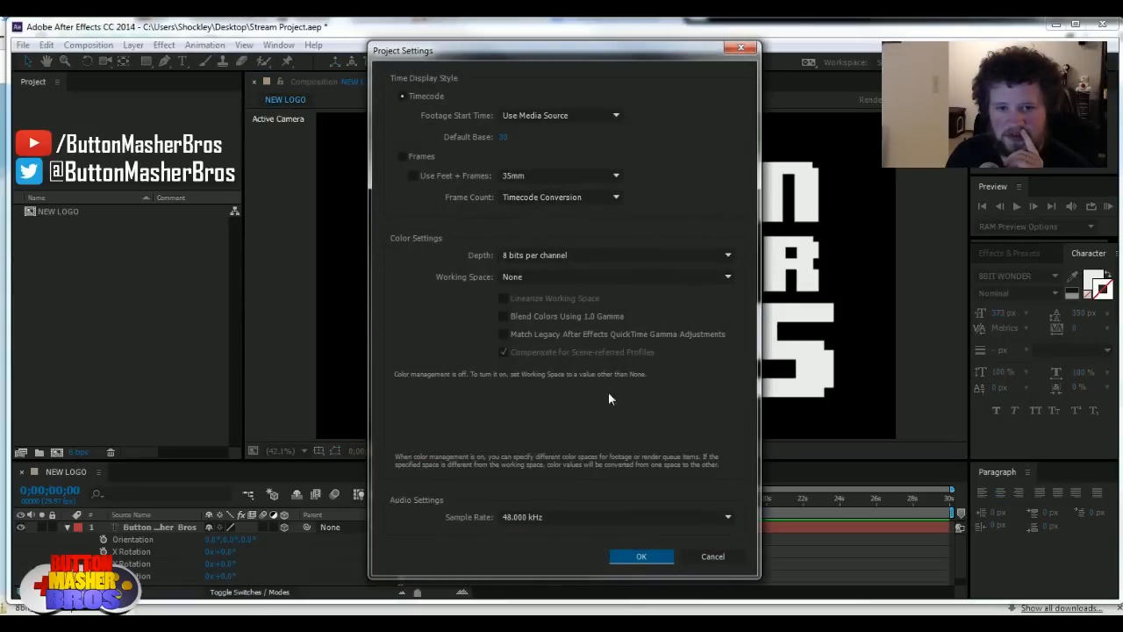
click(712, 556)
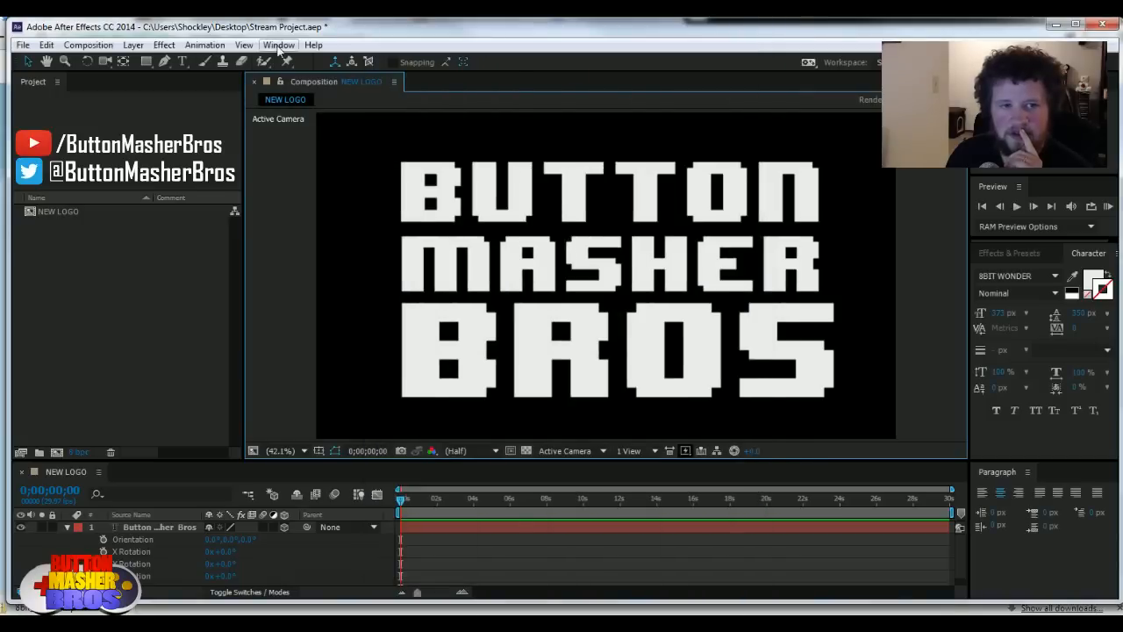
click(244, 45)
mouse_move(316, 45)
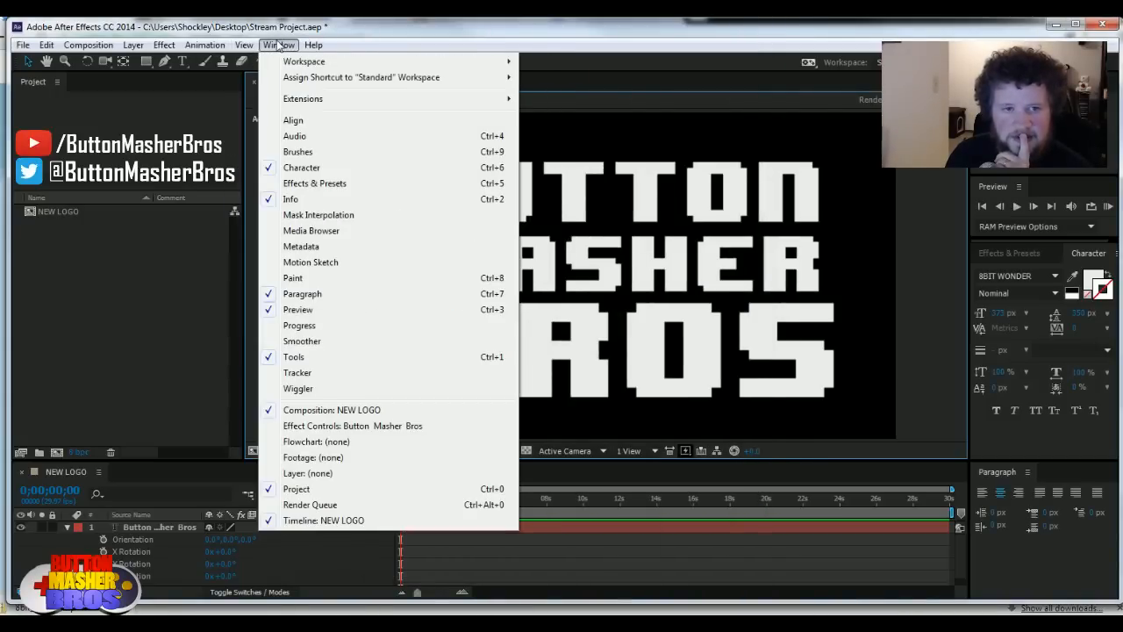
mouse_move(279, 44)
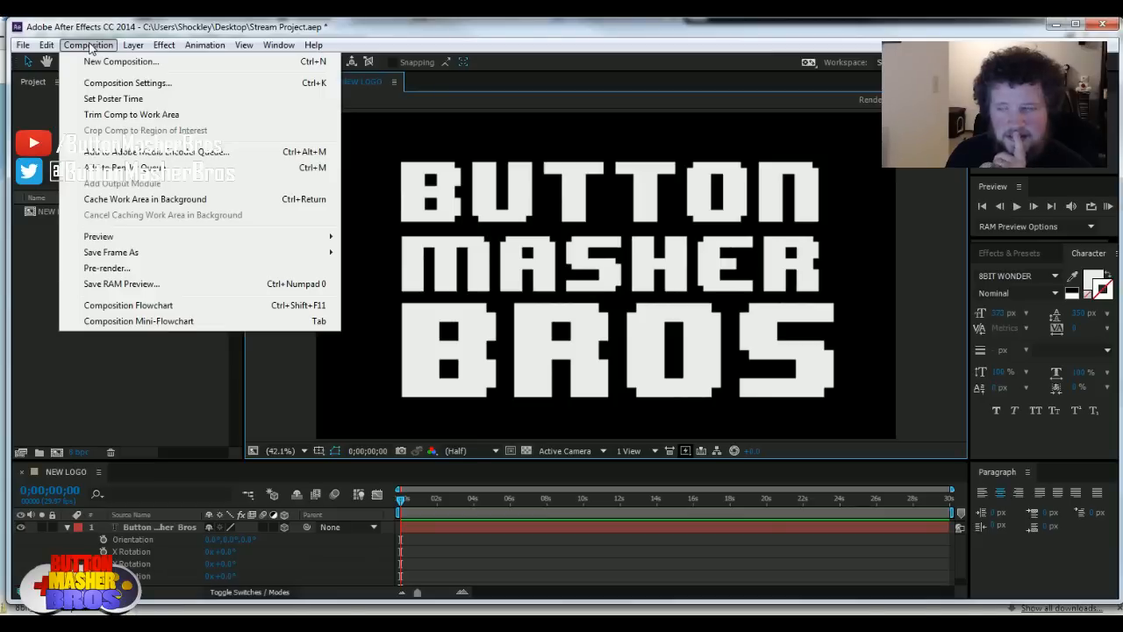
click(90, 48)
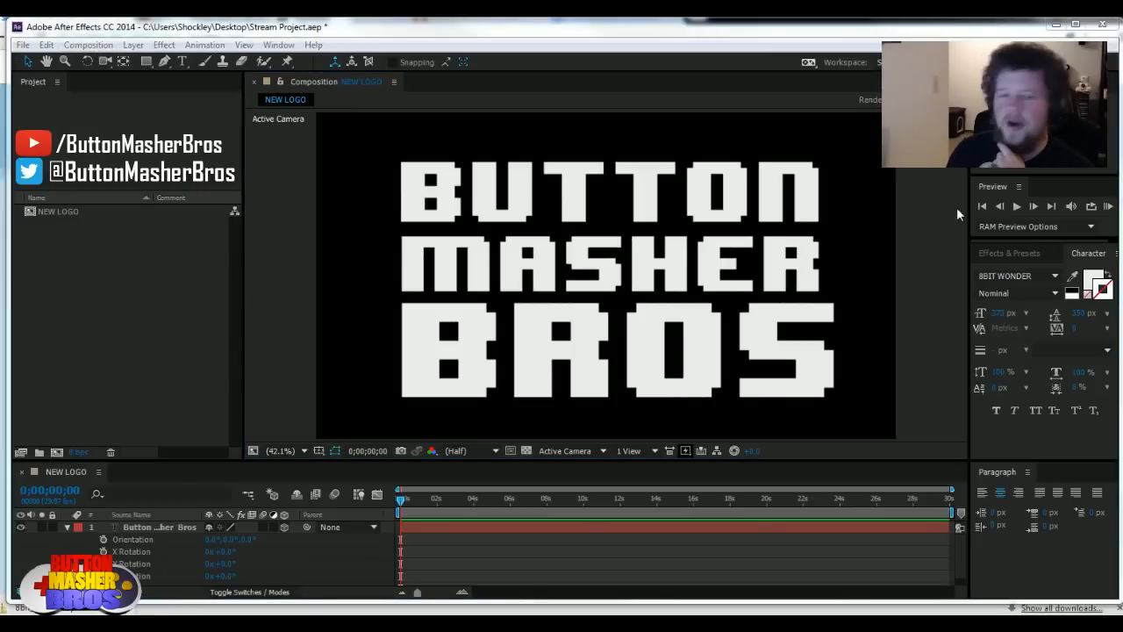
Step: Expand the properties of the Button Masher Bros text layer and enlarge the timeline area to show more of them
click(652, 179)
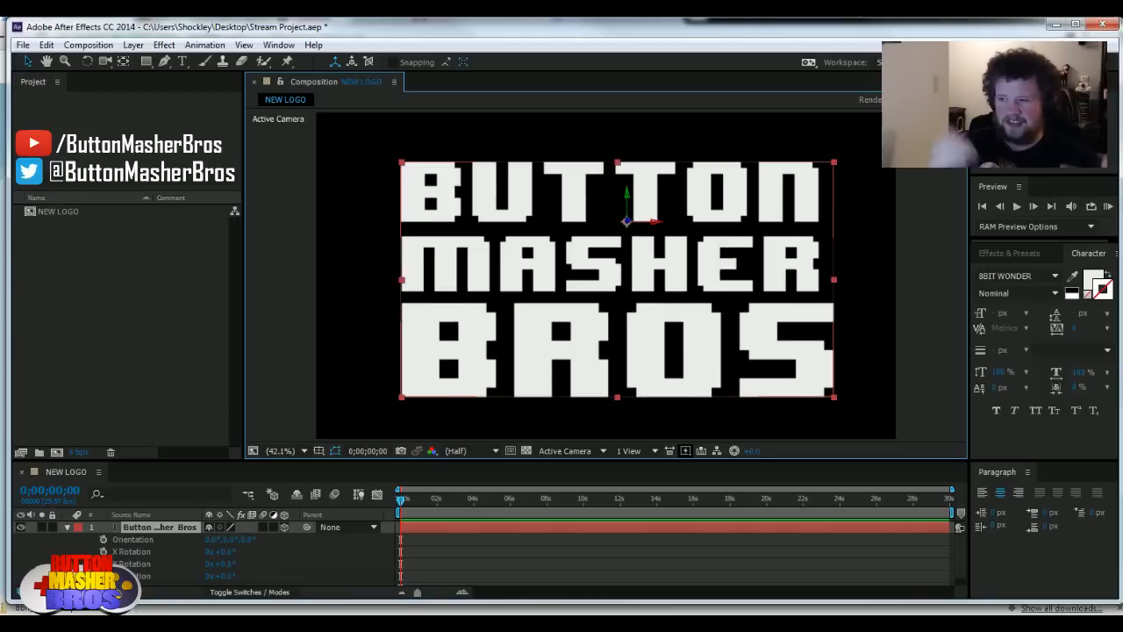
click(173, 531)
click(67, 528)
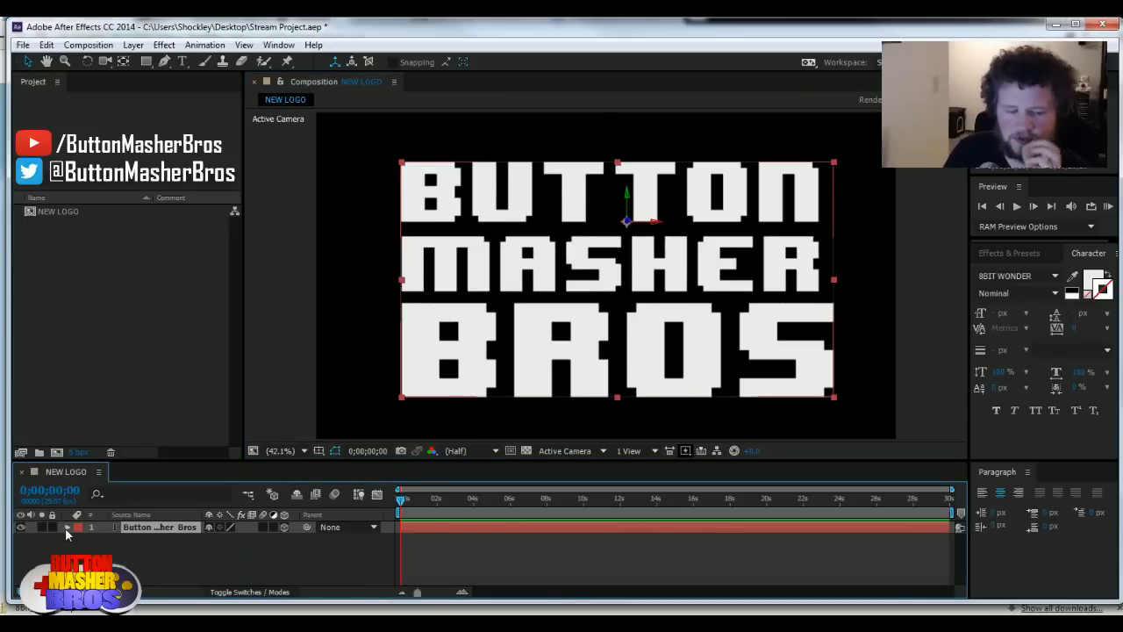
click(68, 529)
scroll(352, 567, down, 3)
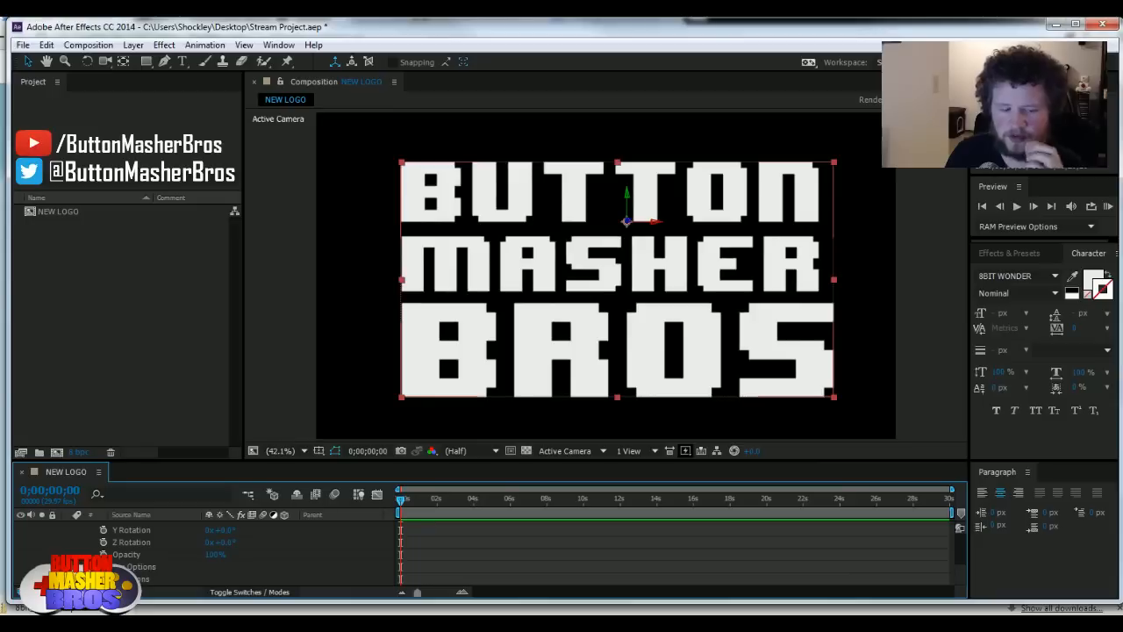
scroll(139, 541, up, 3)
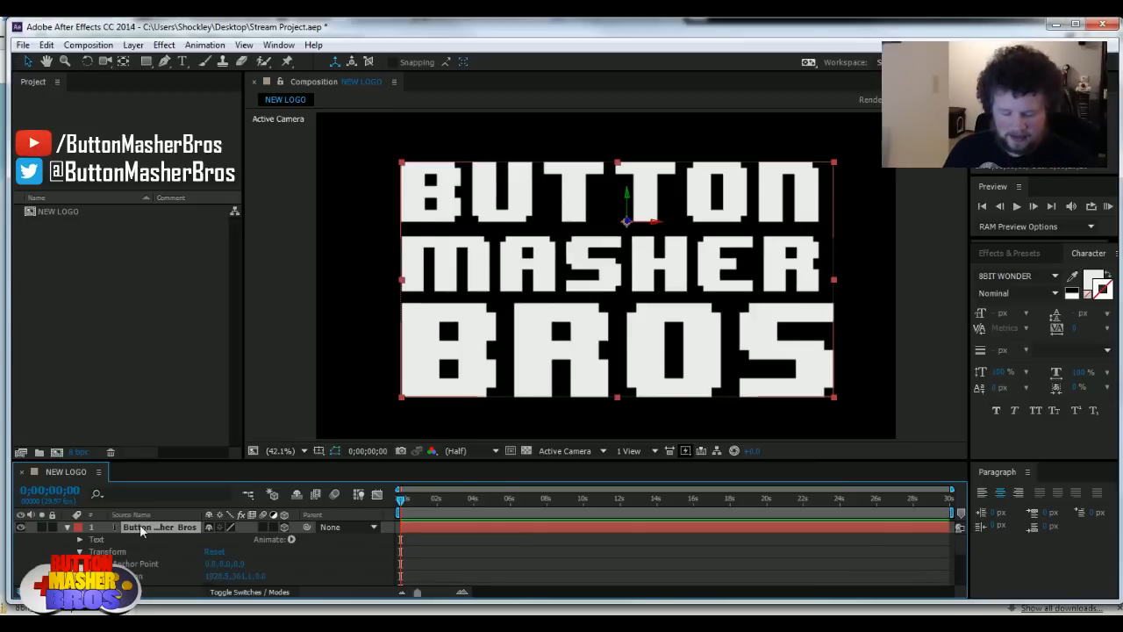
drag(265, 602, 264, 603)
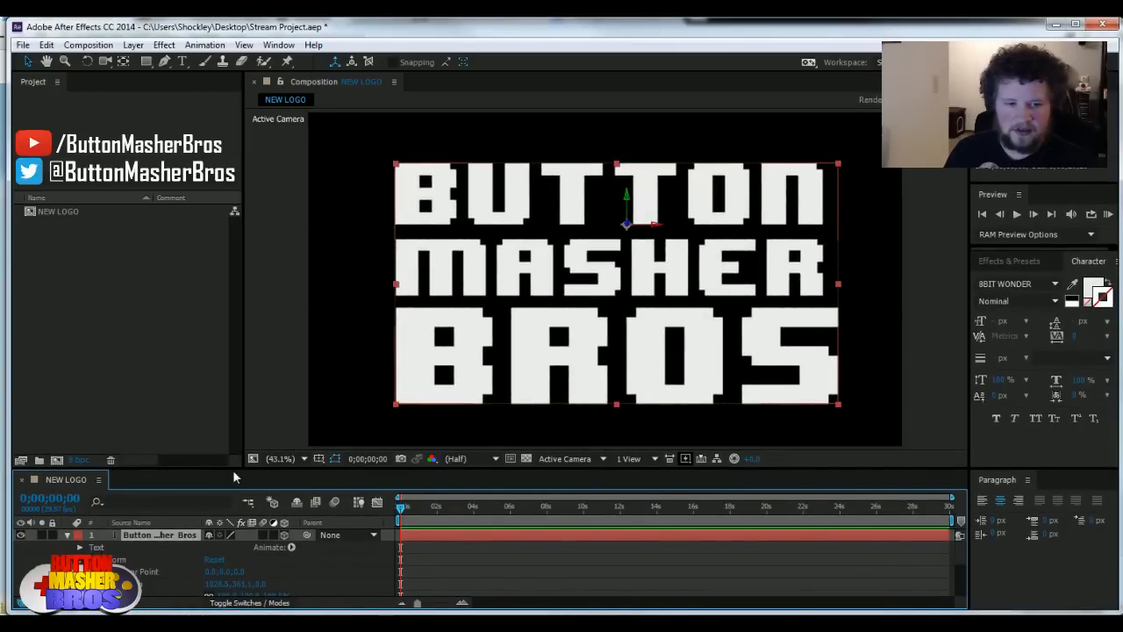
drag(232, 471, 233, 410)
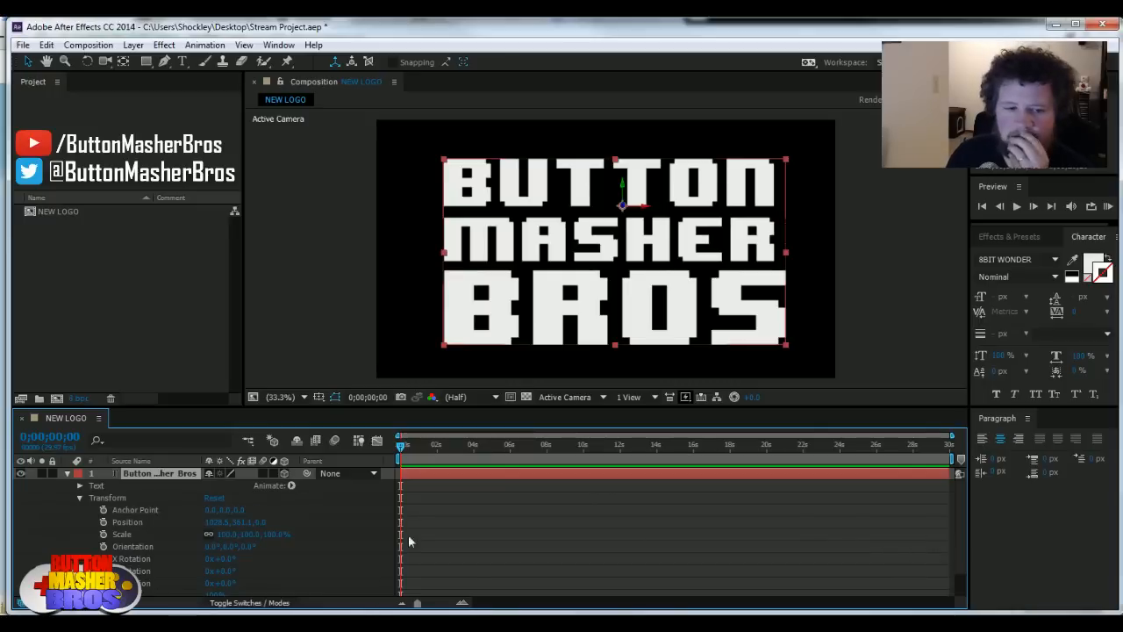
Step: Set the text layer's Y Rotation to about 34° so the logo turns in perspective
scroll(649, 553, down, 2)
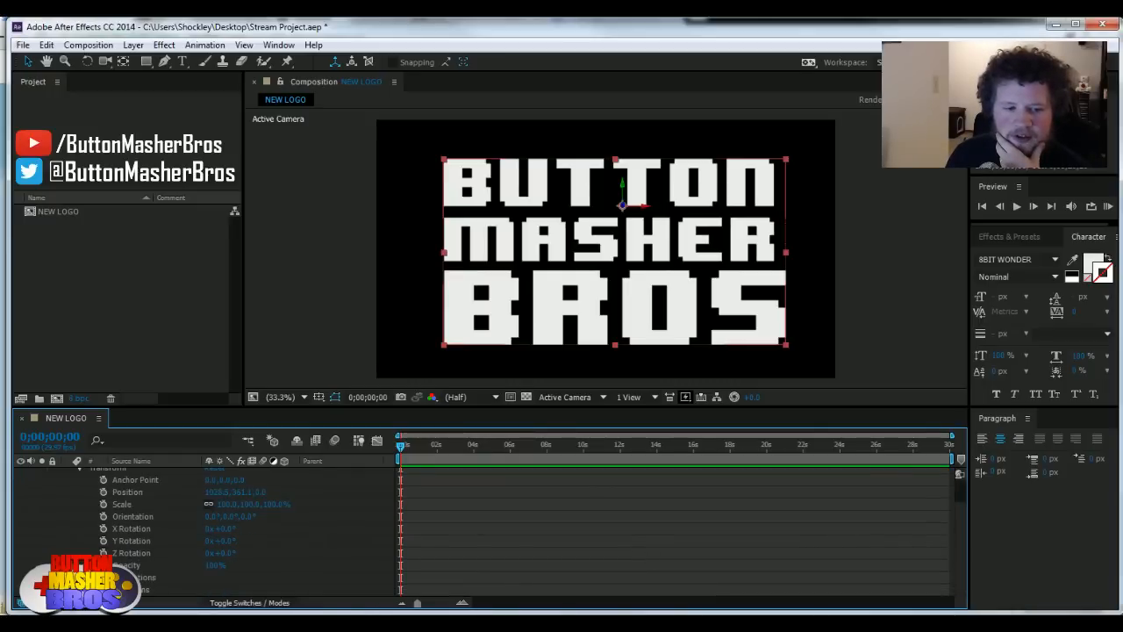
scroll(206, 531, down, 2)
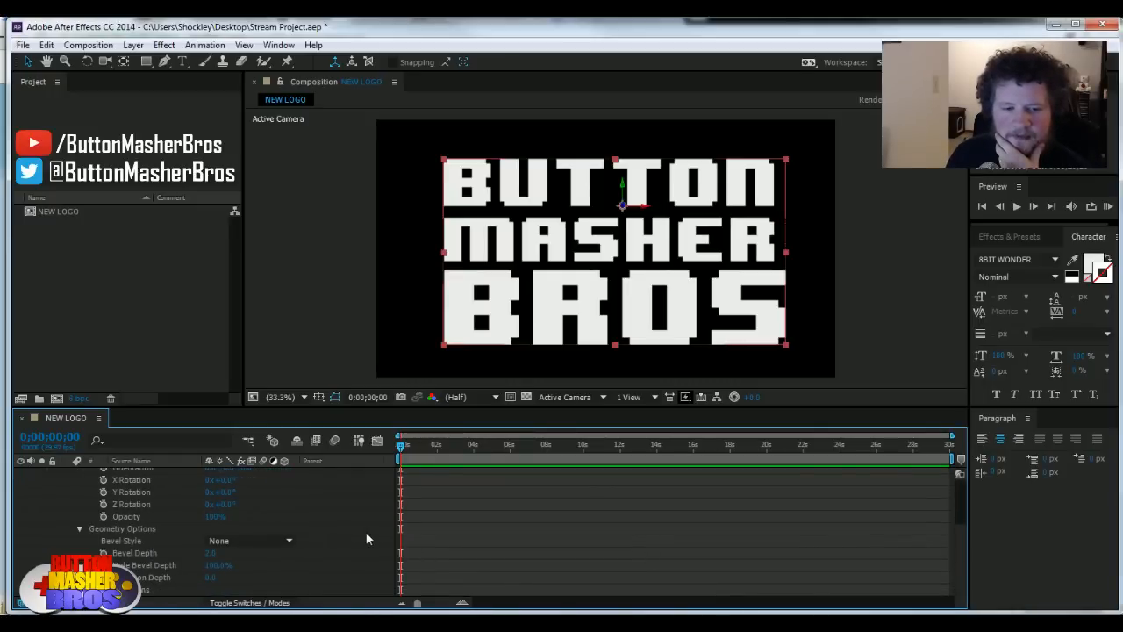
scroll(302, 497, up, 1)
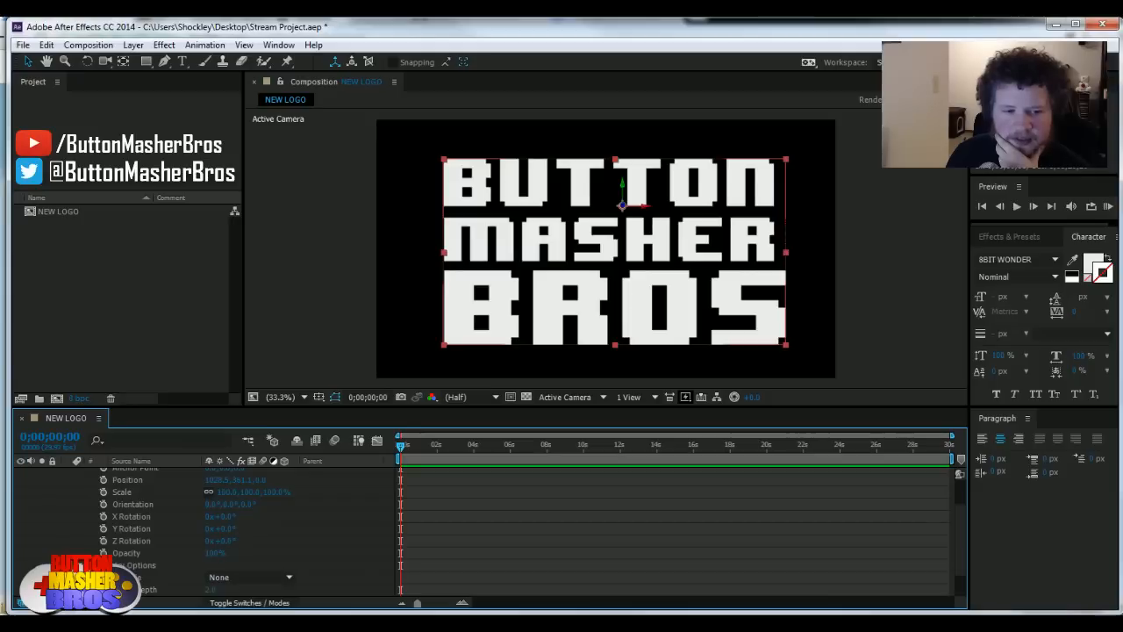
drag(220, 529, 249, 528)
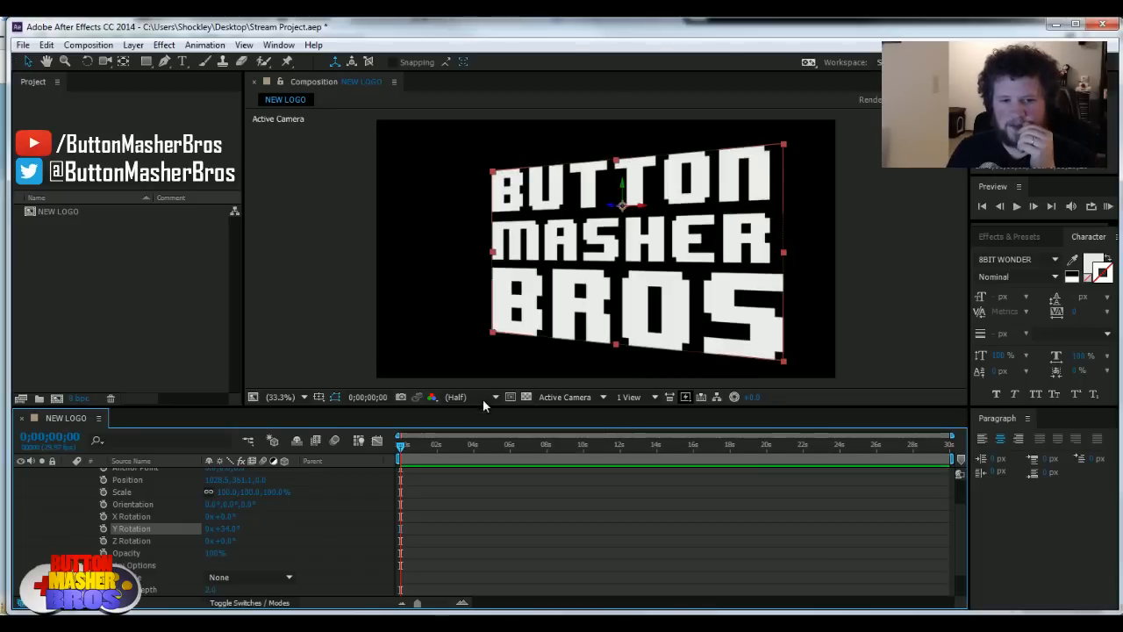
click(324, 554)
Step: Set the Extrusion Depth in the text layer's Geometry Options to 15
scroll(344, 551, down, 1)
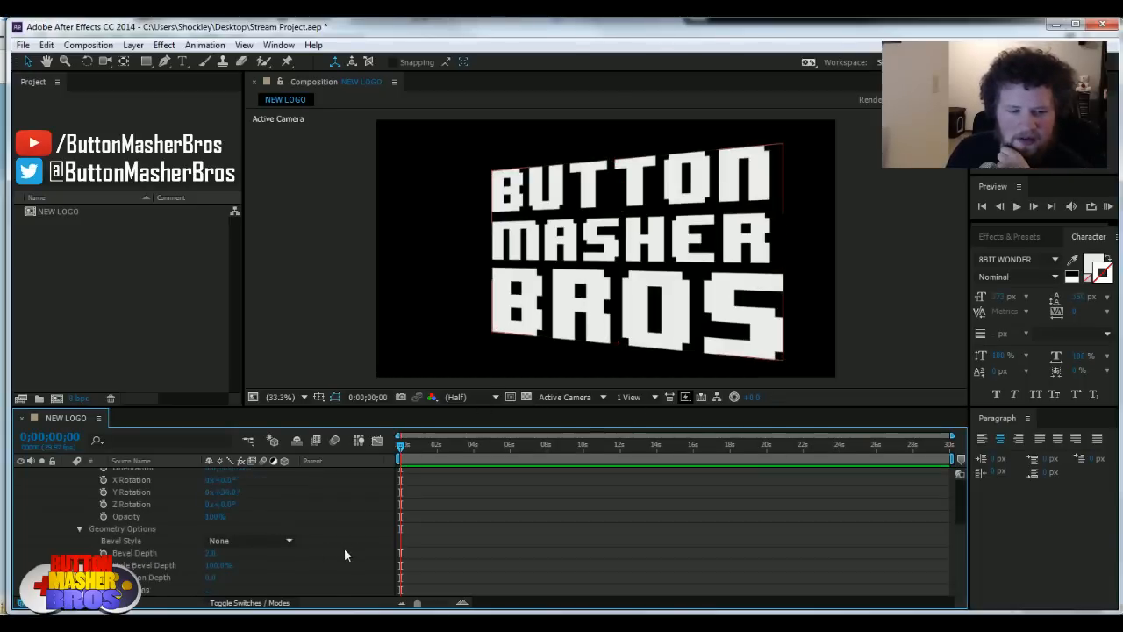
click(211, 578)
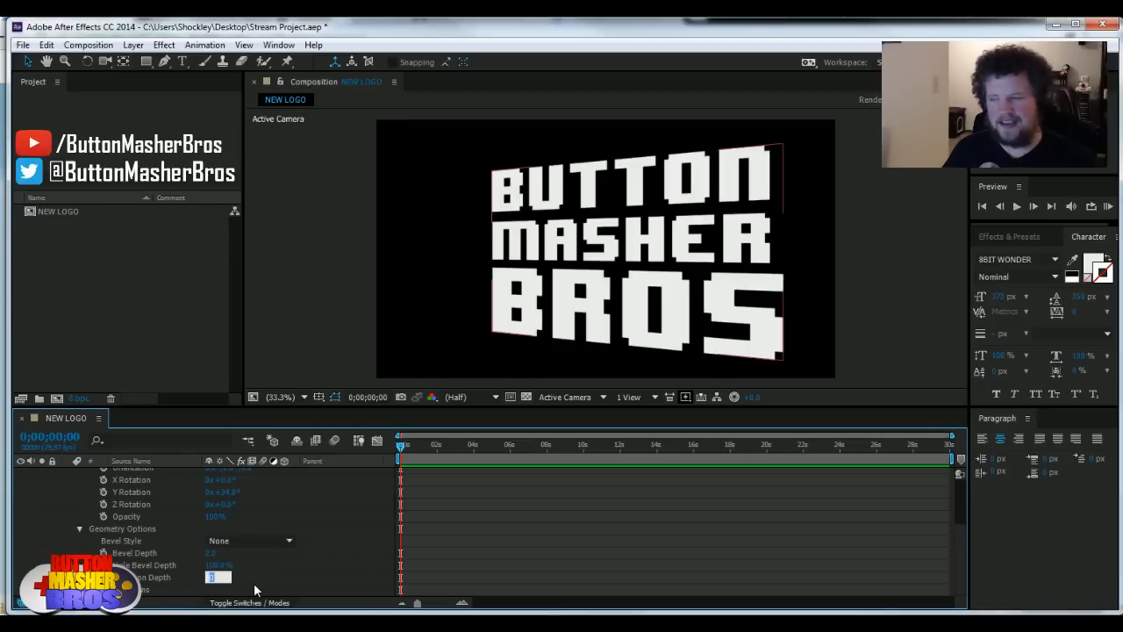
text(15)
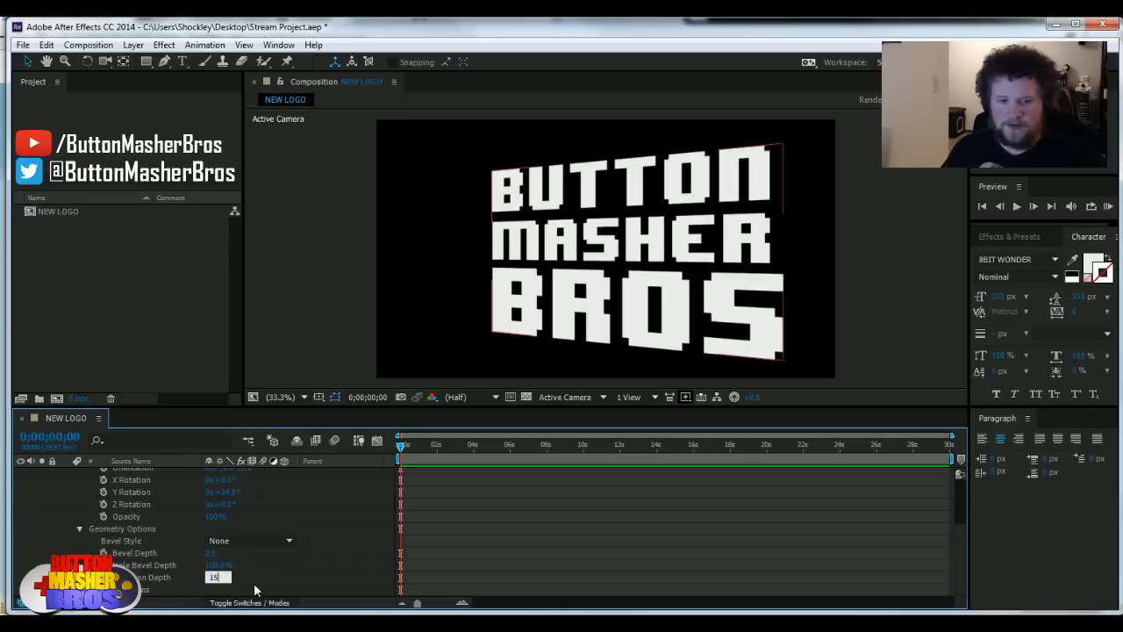
key(Return)
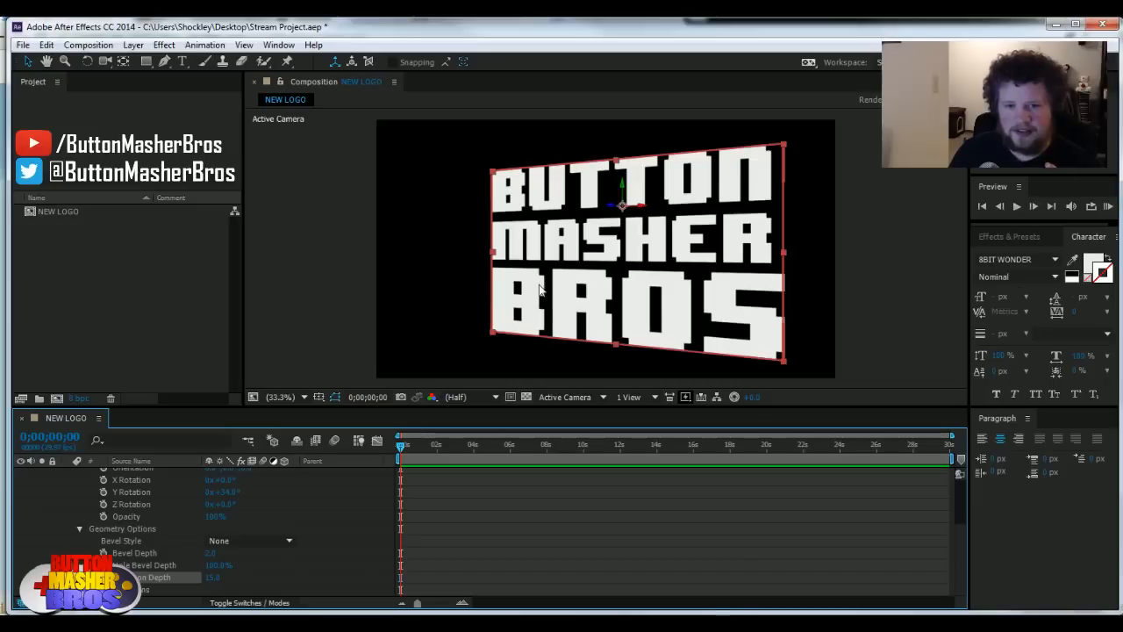
Step: Increase the Button Masher Bros text layer's Extrusion Depth to 50
click(212, 577)
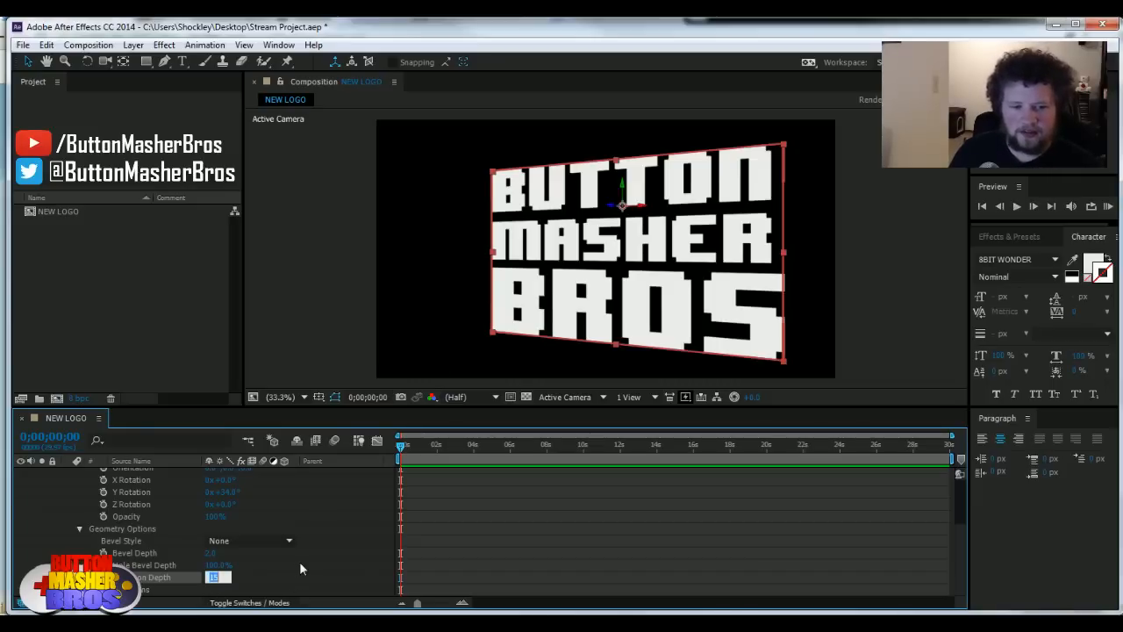
text(50)
key(Return)
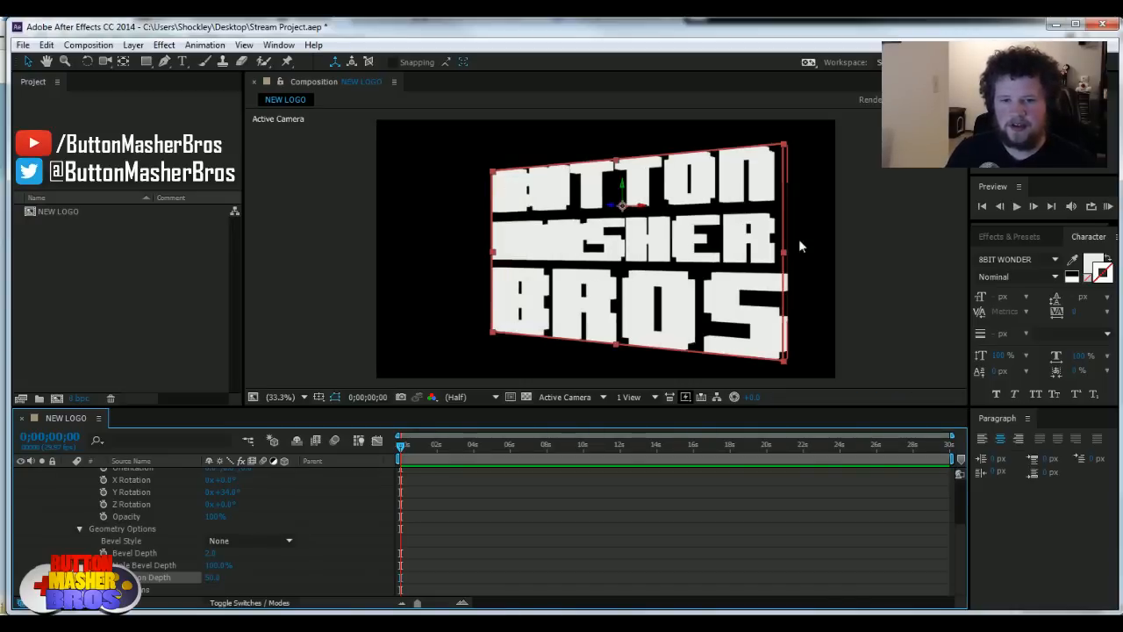
Step: Add a Spot light with its default settings and move it beyond the upper-right edge of the composition frame
click(136, 44)
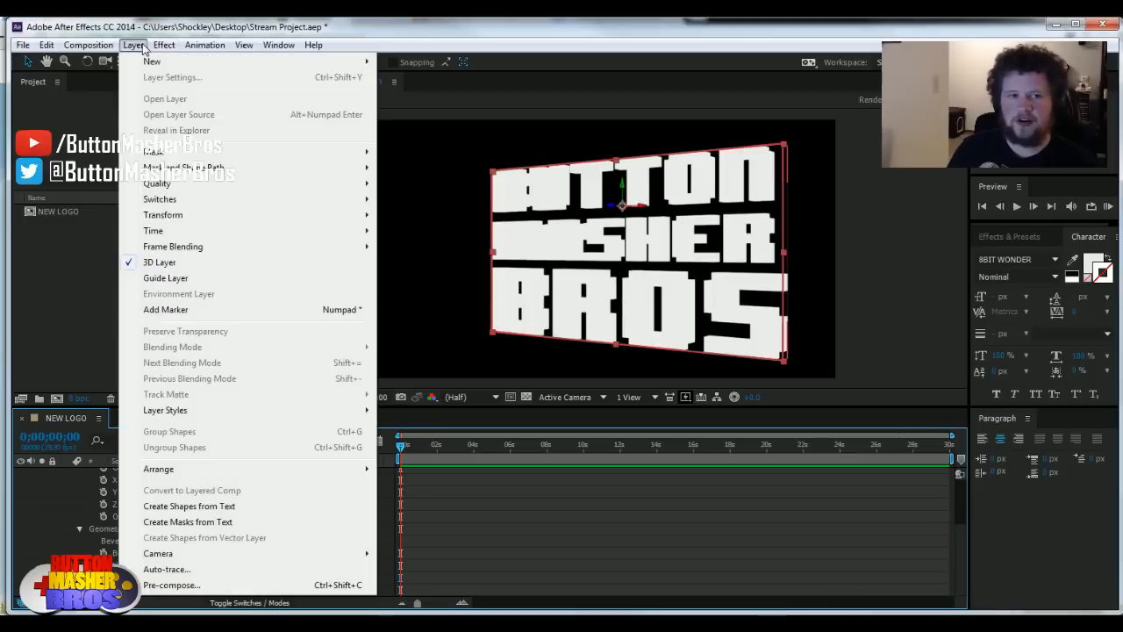
mouse_move(152, 61)
click(405, 92)
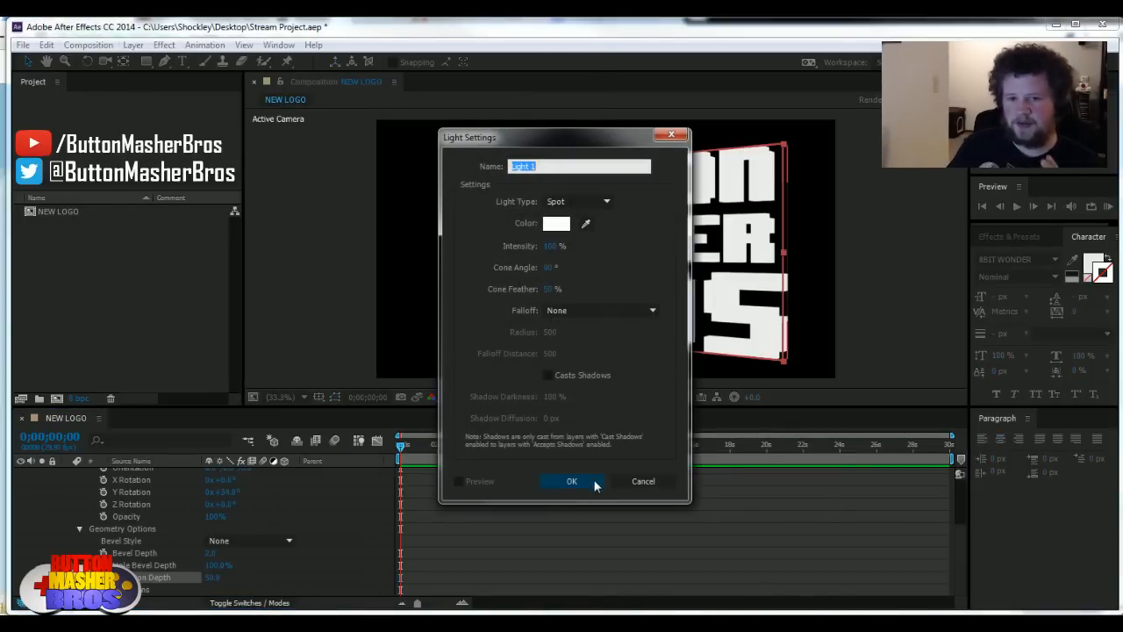
click(572, 482)
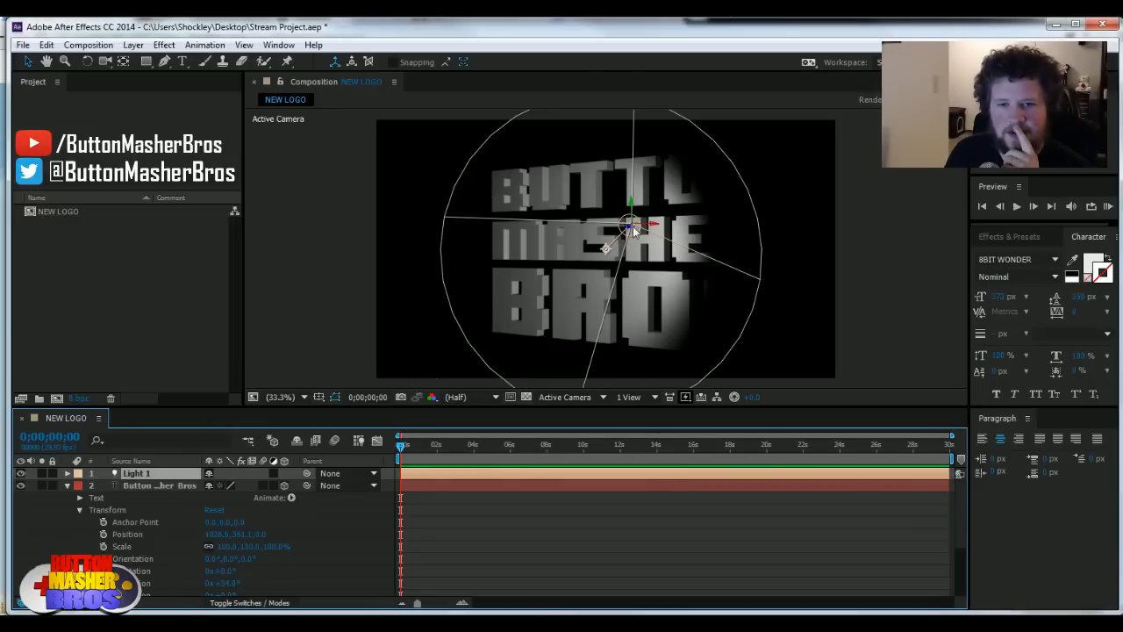
mouse_move(634, 230)
mouse_down()
mouse_move(822, 175)
mouse_move(878, 137)
mouse_move(962, 115)
mouse_up()
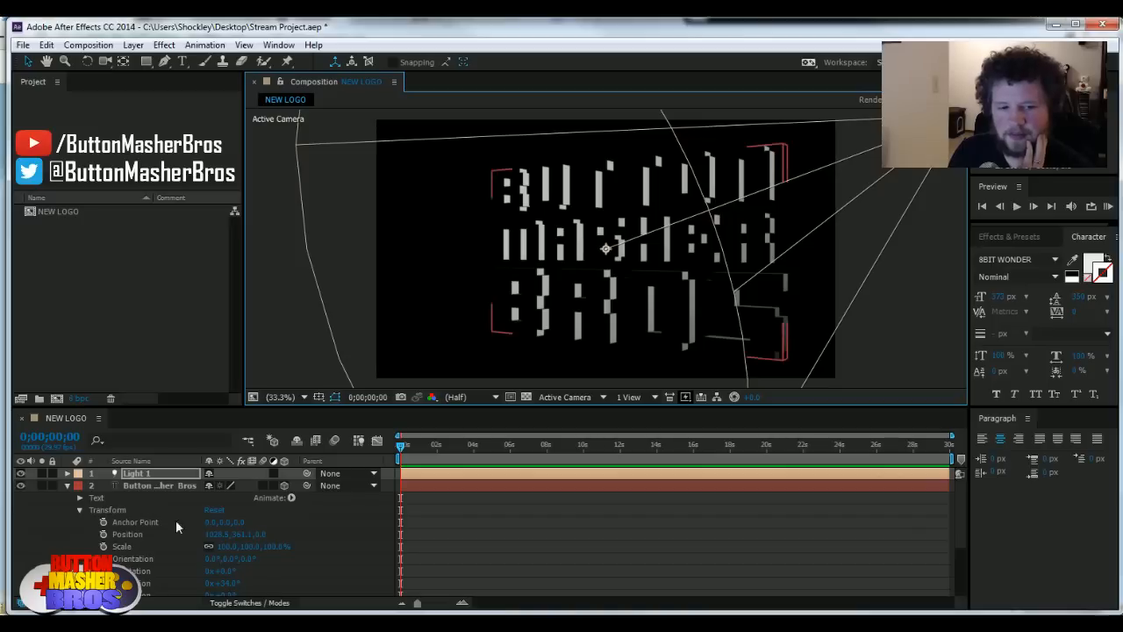
Step: Parent Light 1 to the Button Masher Bros text layer and show the composition in two horizontal views with the Top view zoomed out
drag(306, 472, 169, 484)
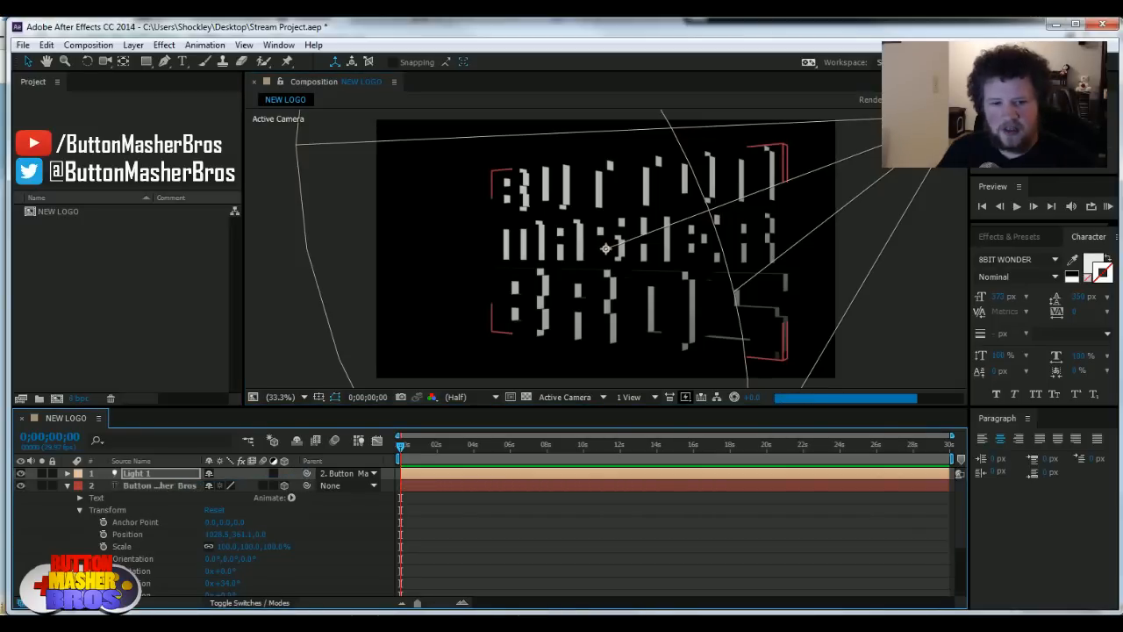
click(632, 397)
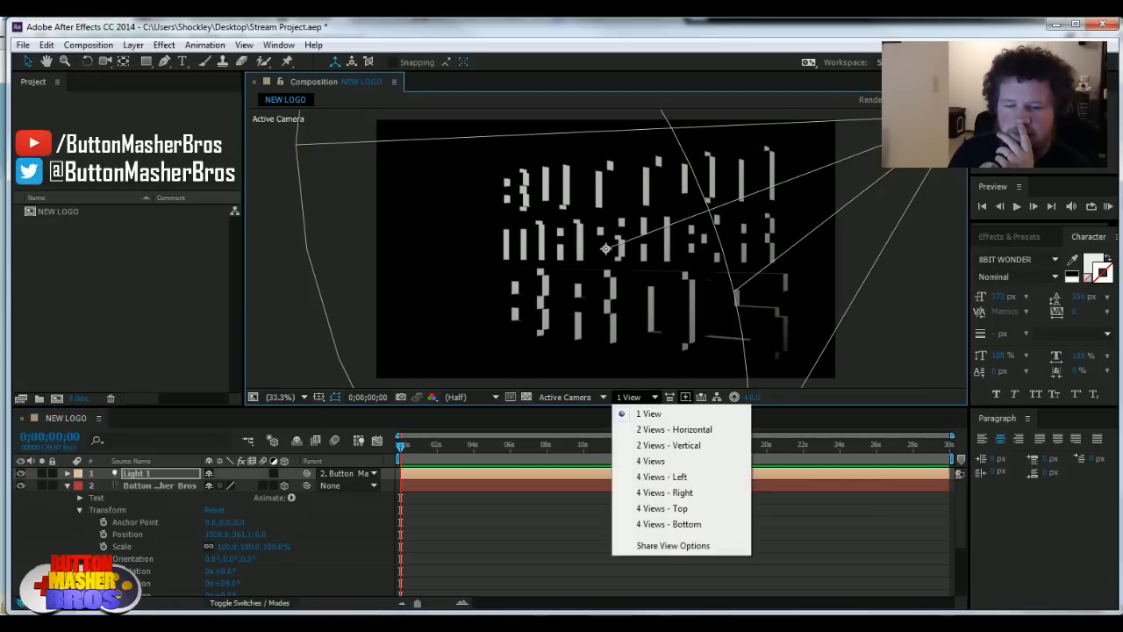
click(655, 430)
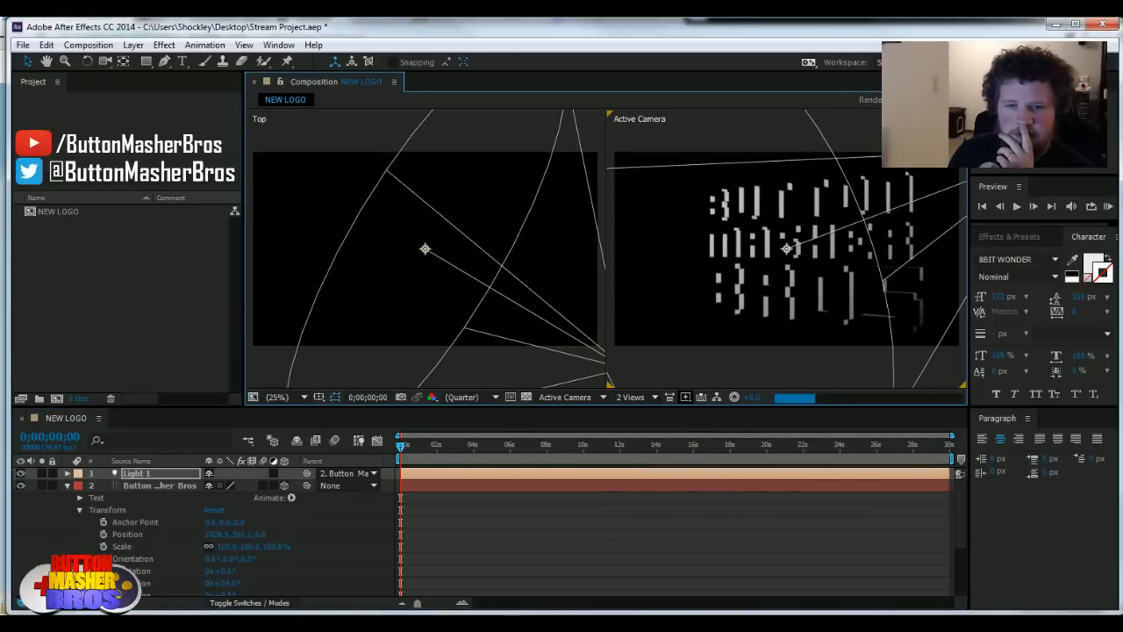
scroll(431, 296, down, 3)
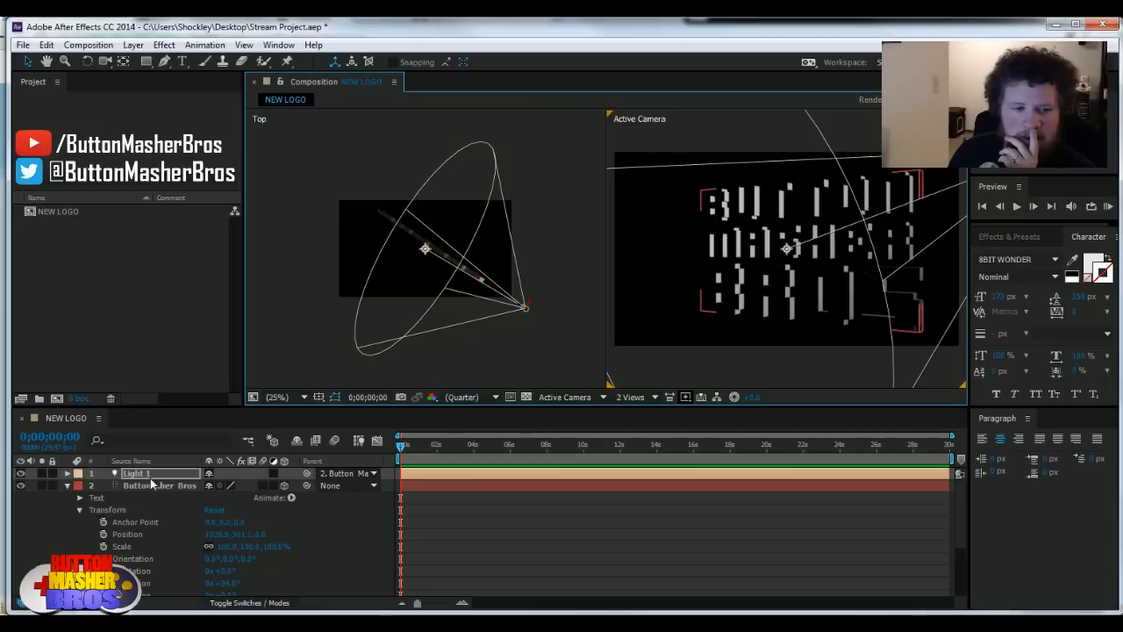
Step: Duplicate Light 1 and move the copy in the Top view to the far upper-left side, behind the text
key(ctrl+d)
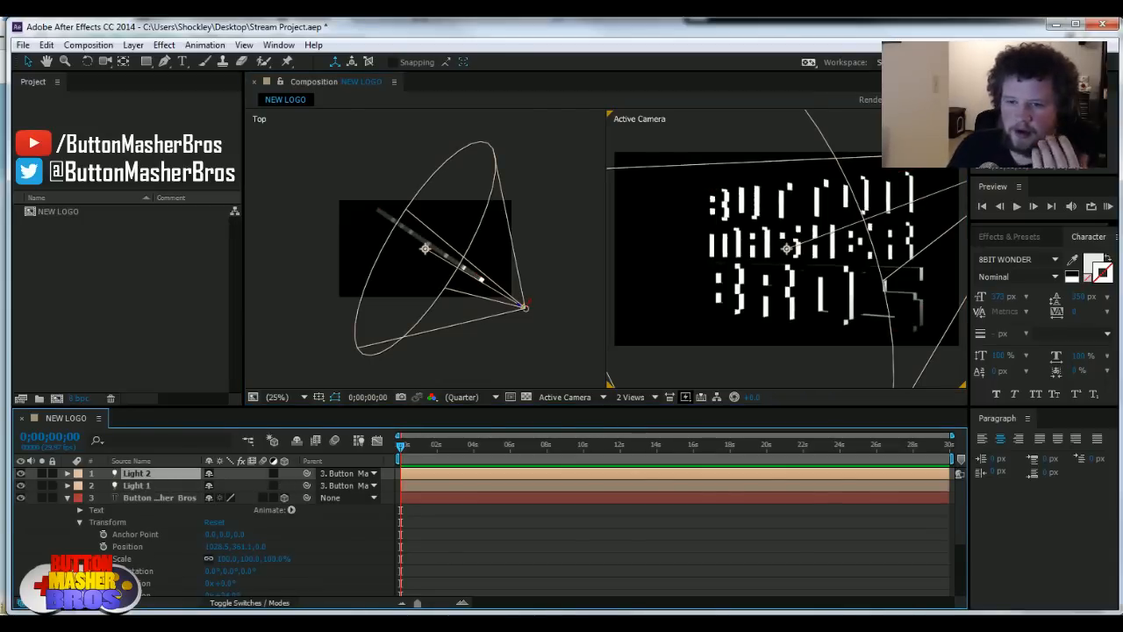
click(527, 312)
drag(524, 307, 276, 146)
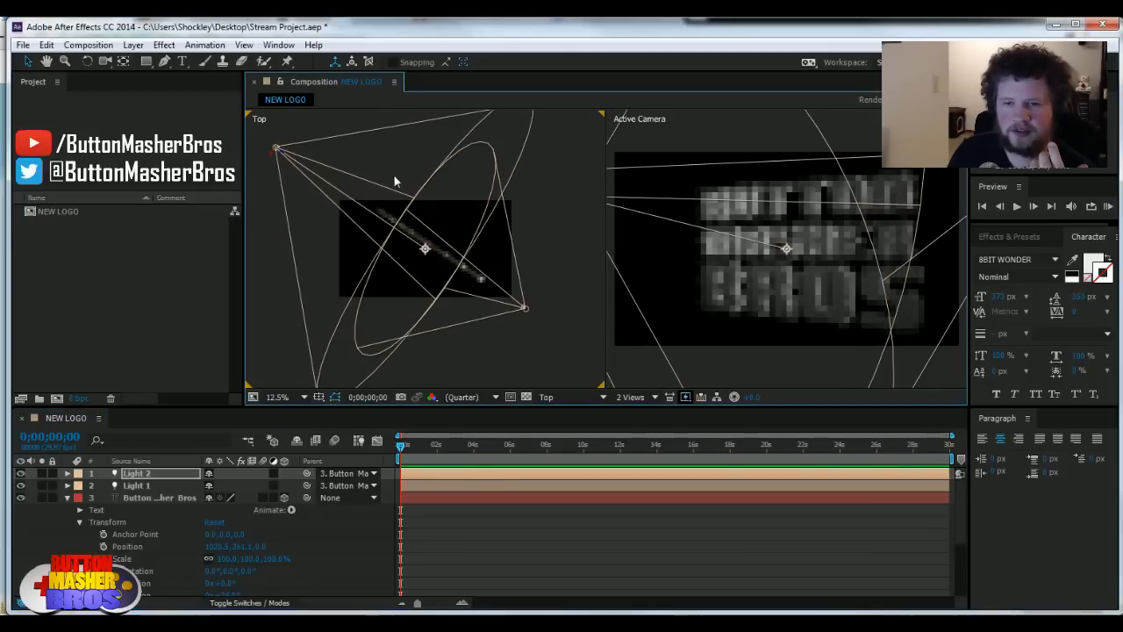
Step: Duplicate Light 2 and move the copy in the Top view to the lower left, in front of the text
click(404, 230)
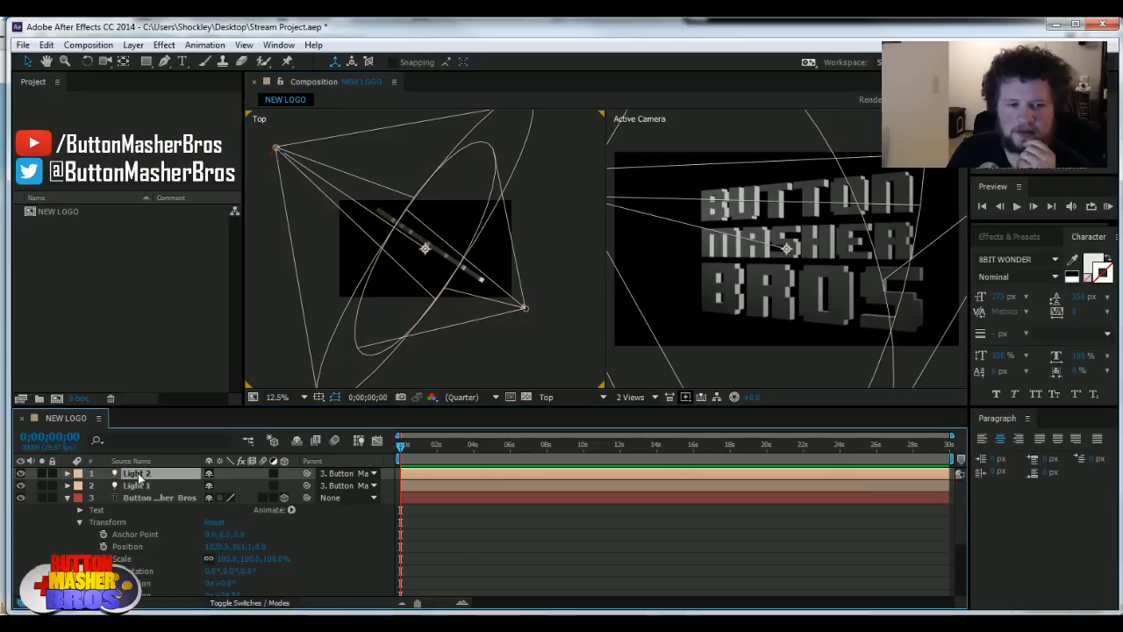
key(ctrl+d)
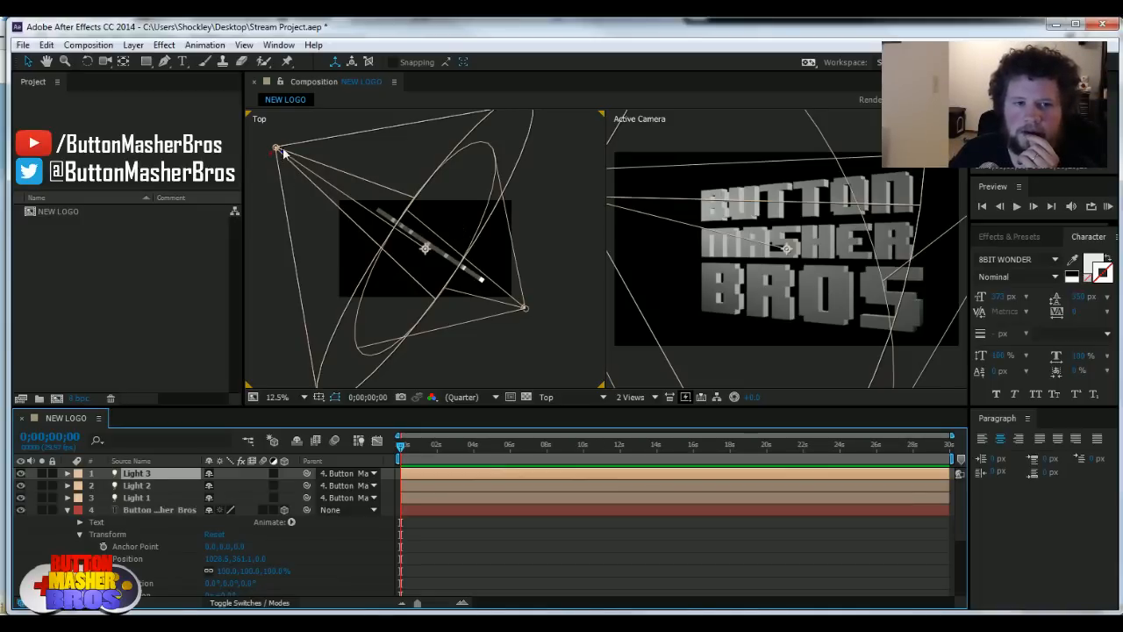
drag(275, 150, 326, 387)
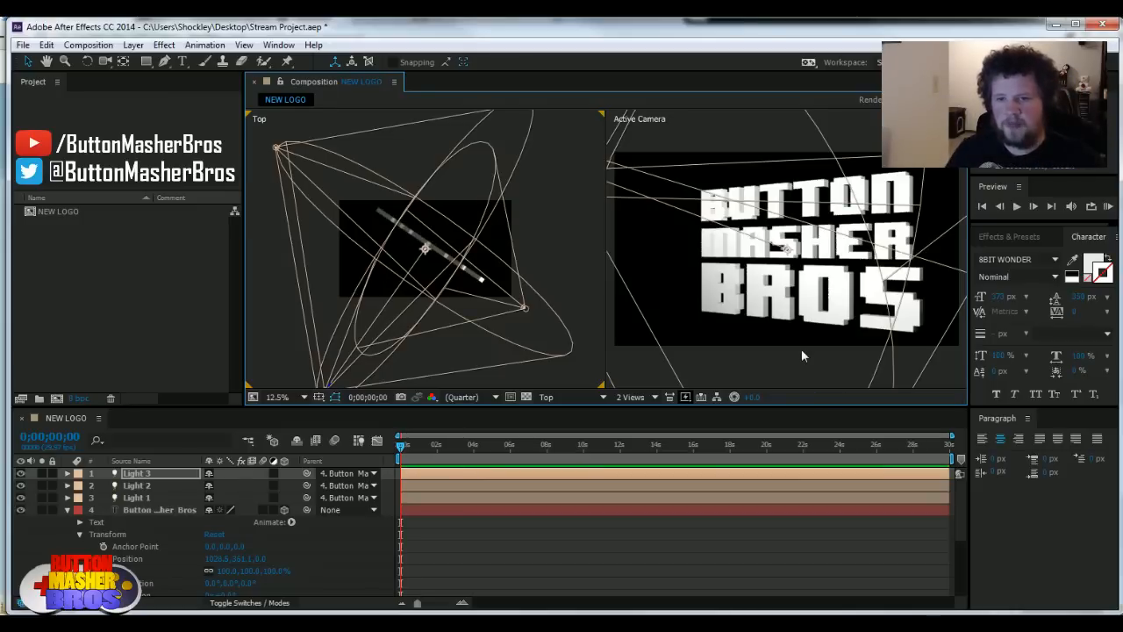
Step: Try to give the logo text a dark stroke color
click(913, 206)
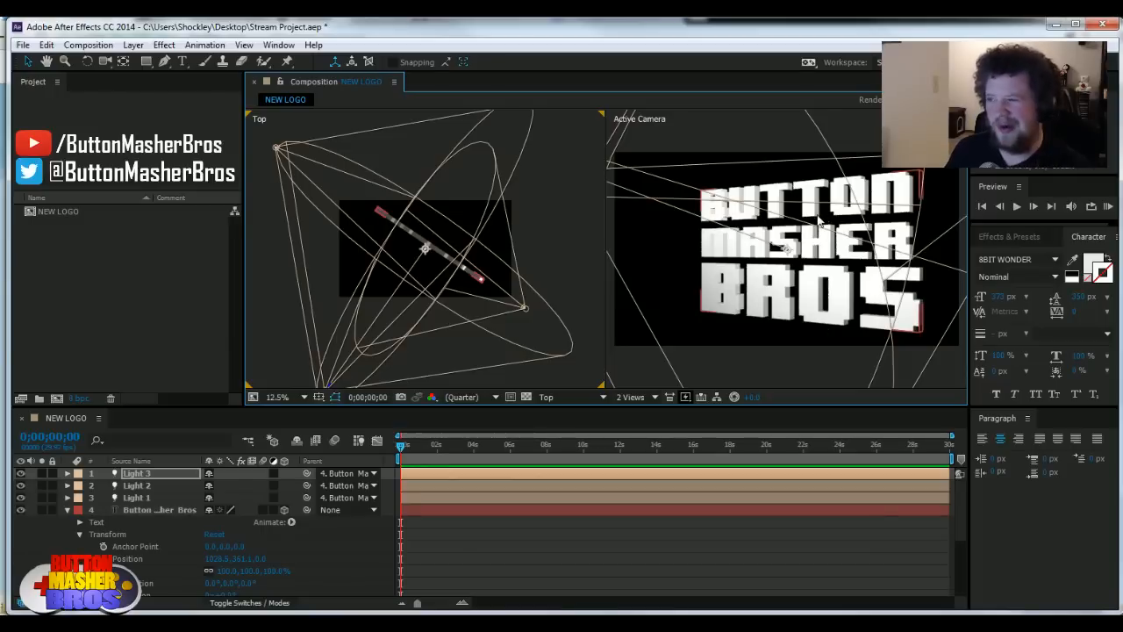
click(1101, 277)
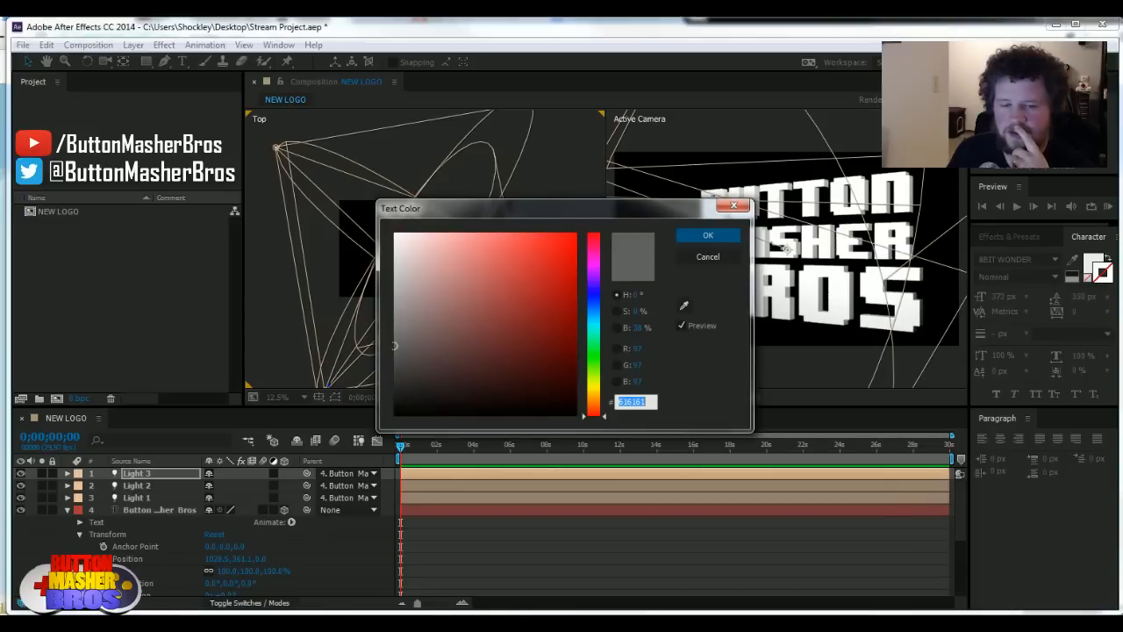
click(715, 237)
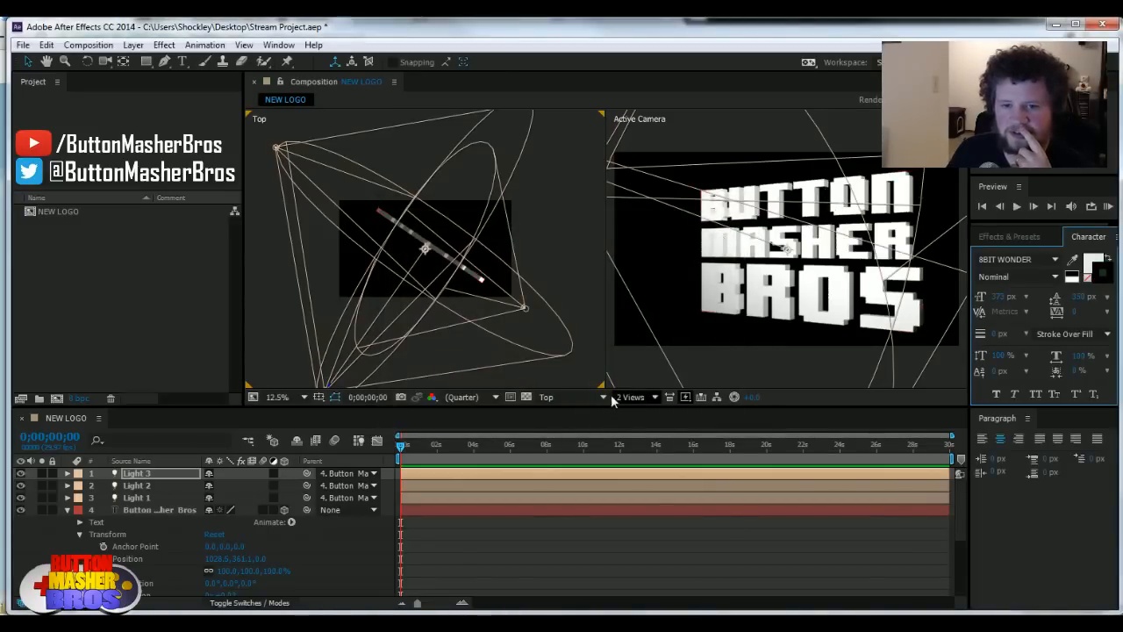
Step: Return the composition display to a single Active Camera view
click(653, 397)
click(642, 377)
click(654, 398)
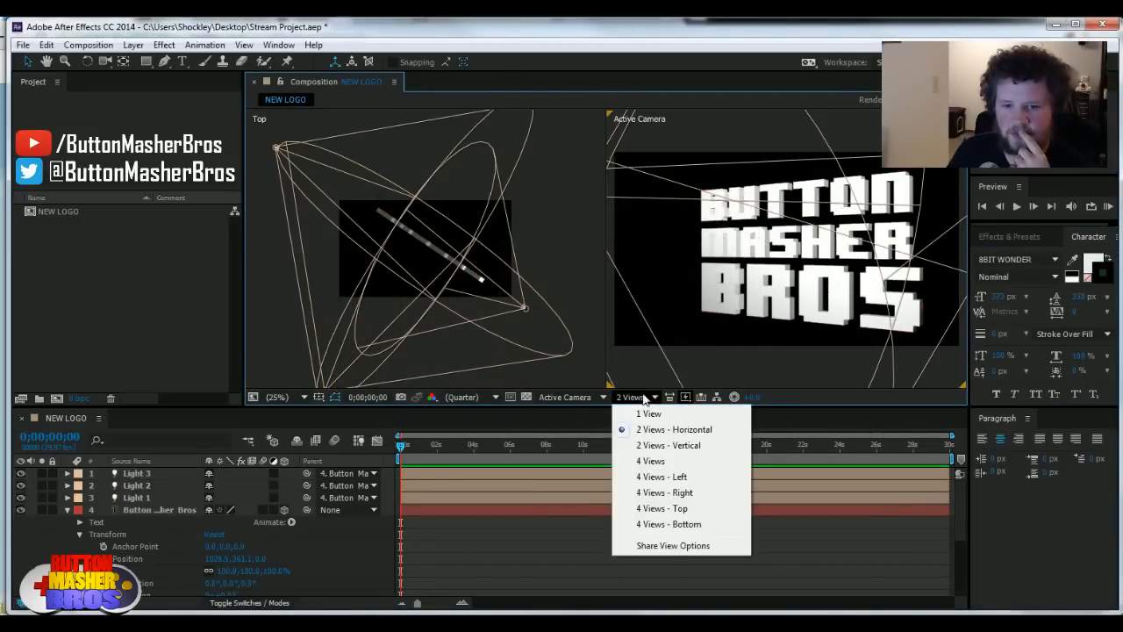
click(650, 413)
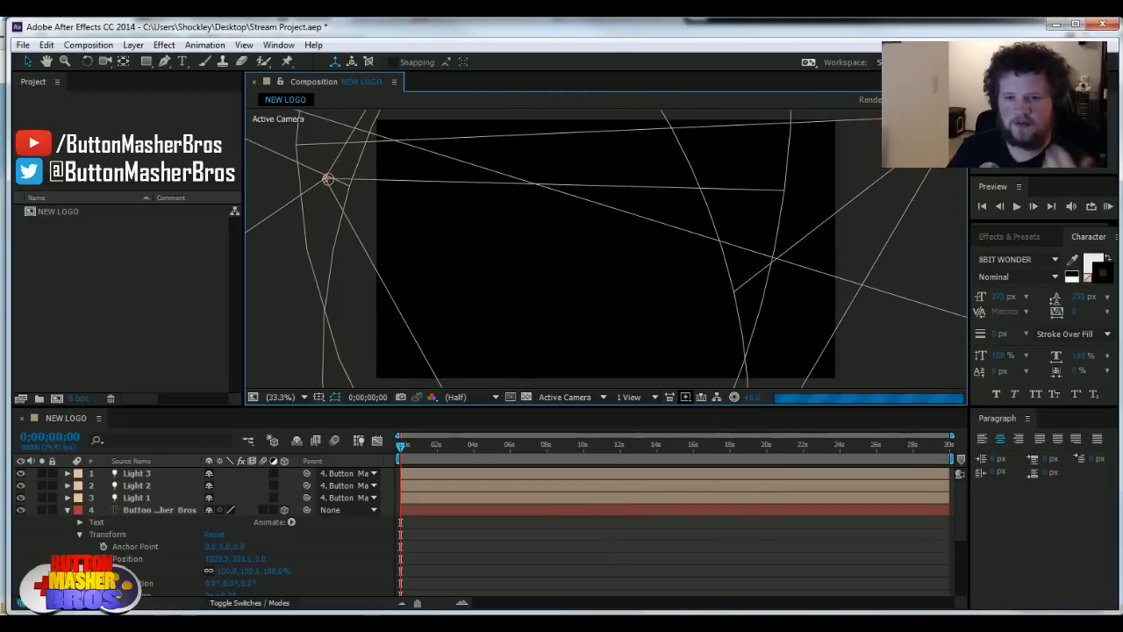
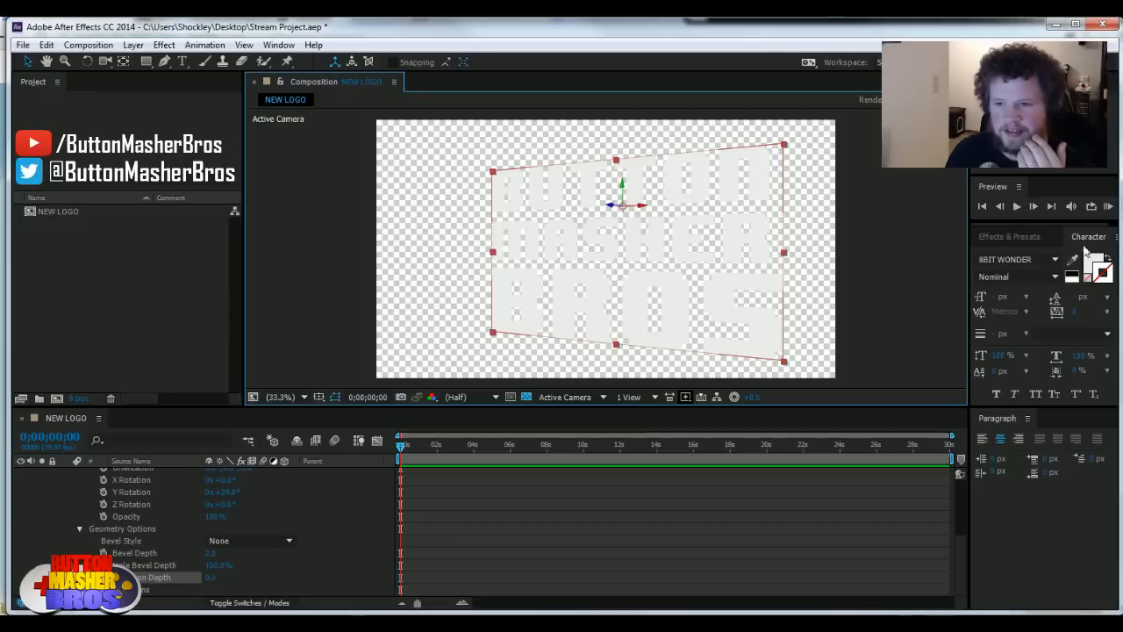
Step: Leave the stroke color picker without changes and give the selected Button Masher Bros text layer a black stroke
click(1097, 267)
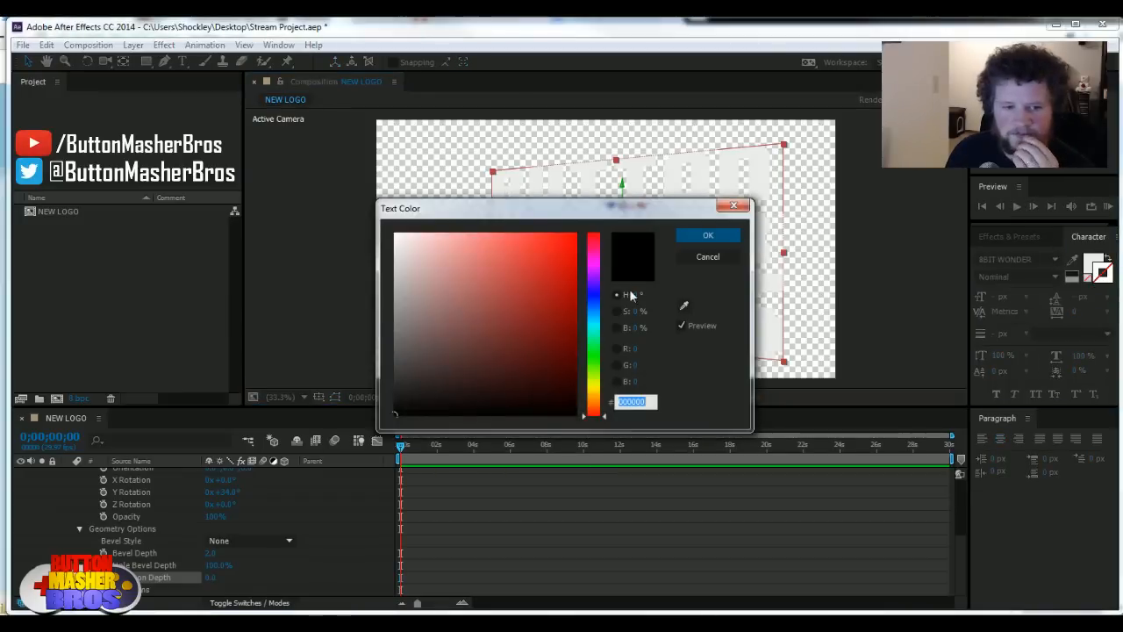
click(708, 256)
drag(959, 559, 961, 475)
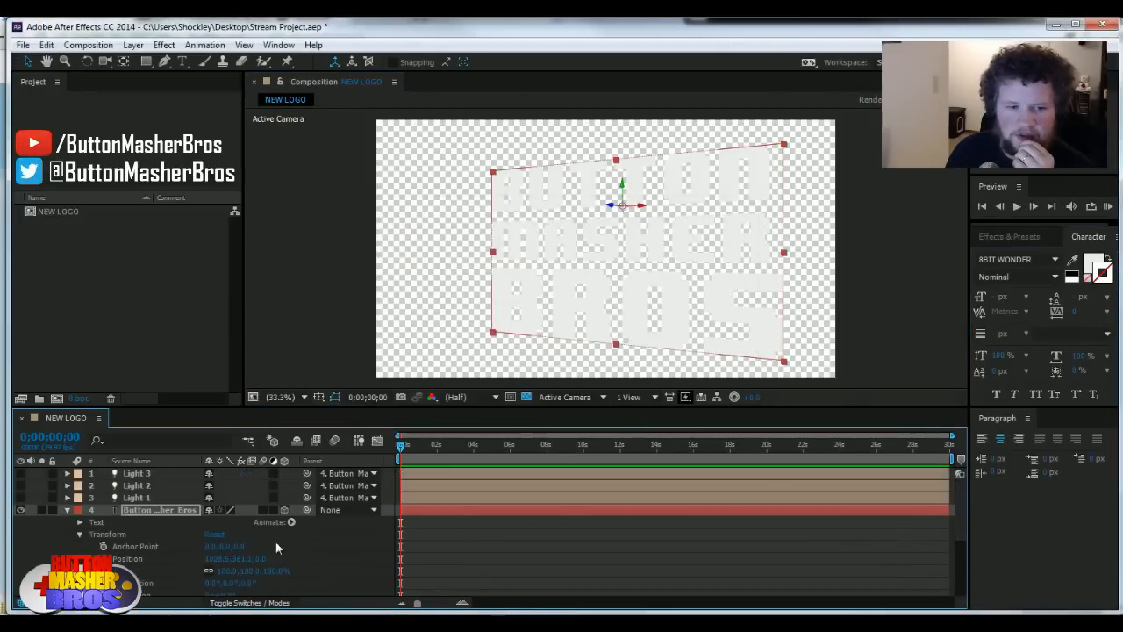
click(128, 511)
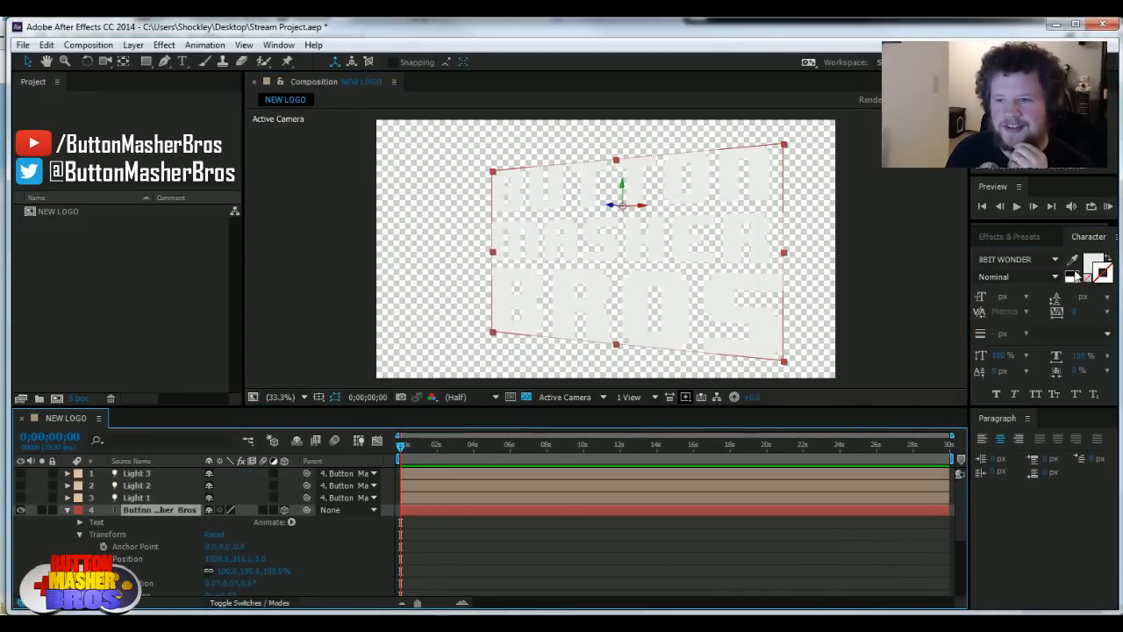
click(1078, 276)
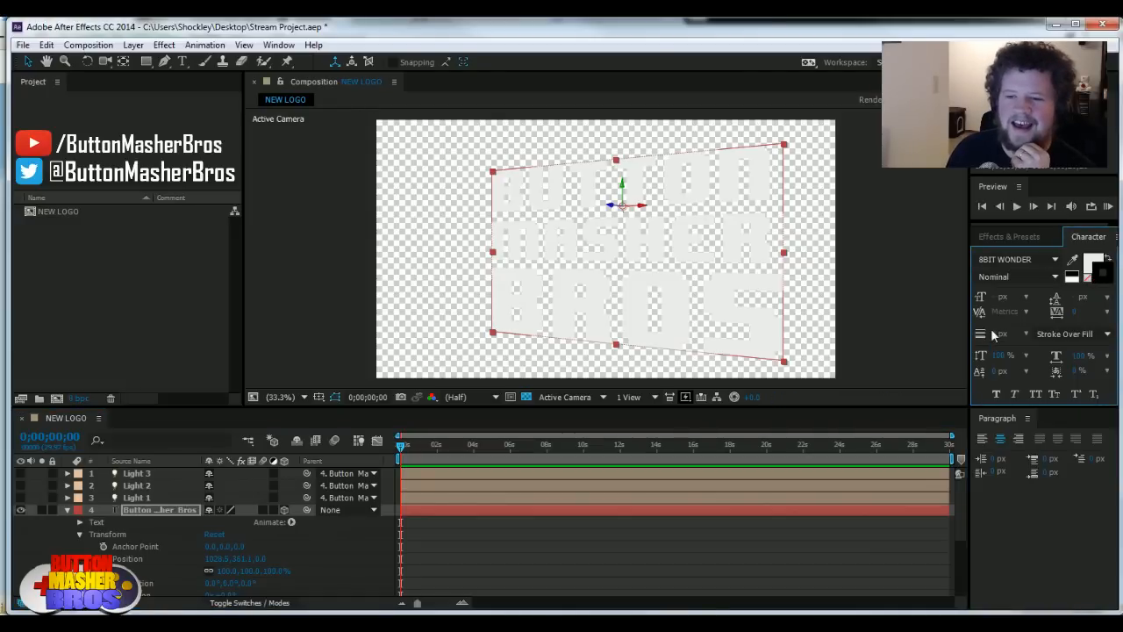
Step: Widen the black stroke on the Button Masher Bros text and deselect the layer
drag(998, 333, 1000, 333)
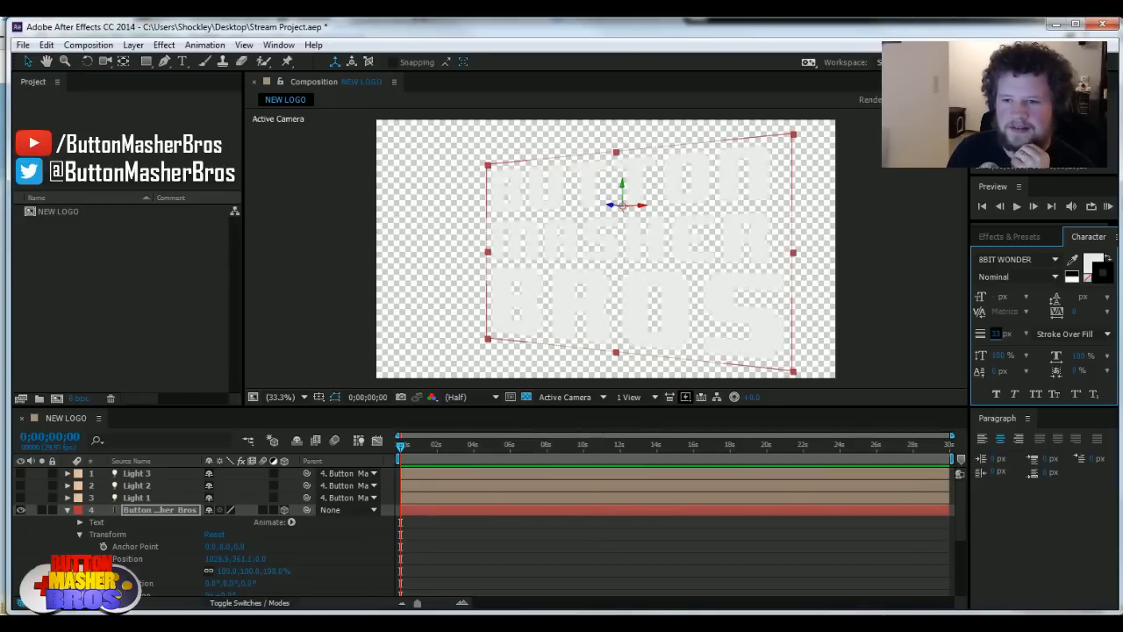
click(997, 333)
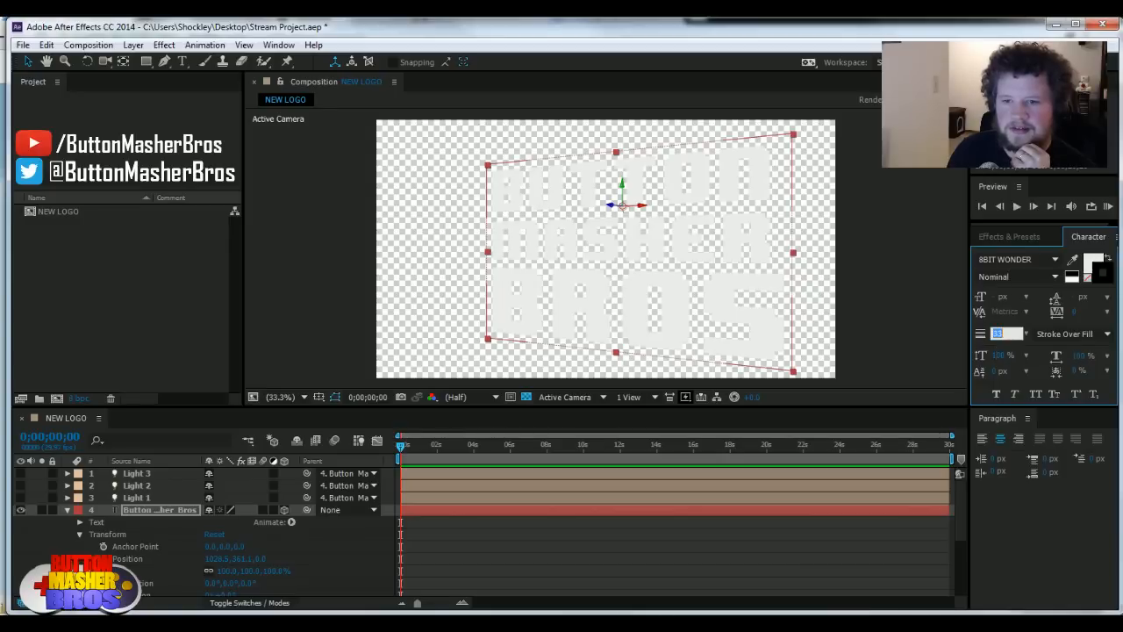
click(310, 537)
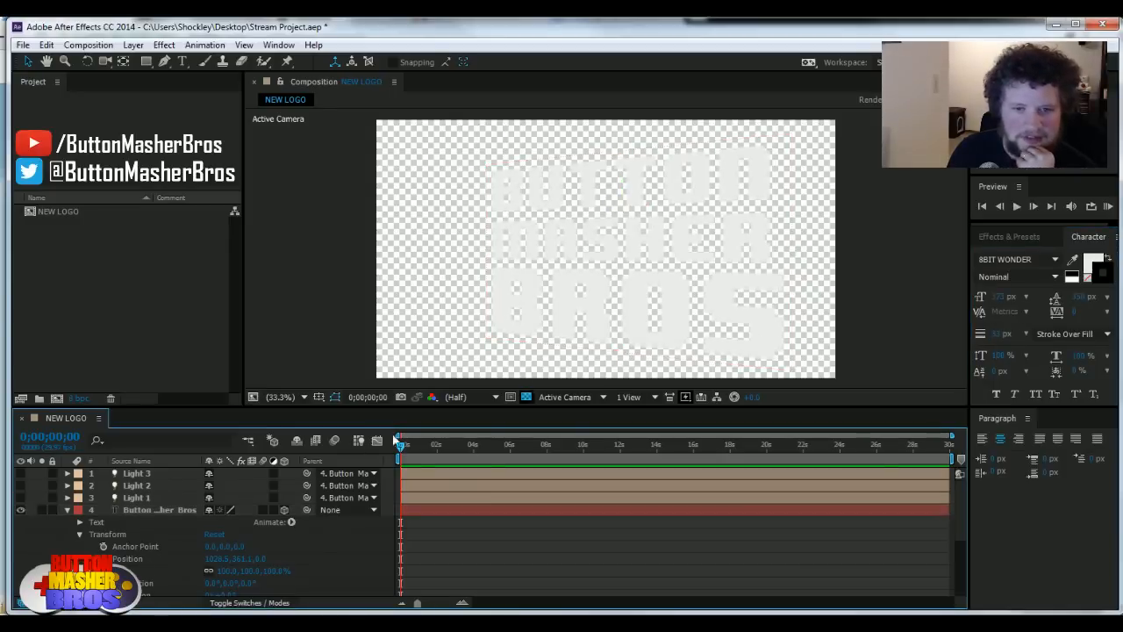
Step: Try a stroke width of 10 px with no layer selected and close the preset widths without choosing one
click(999, 333)
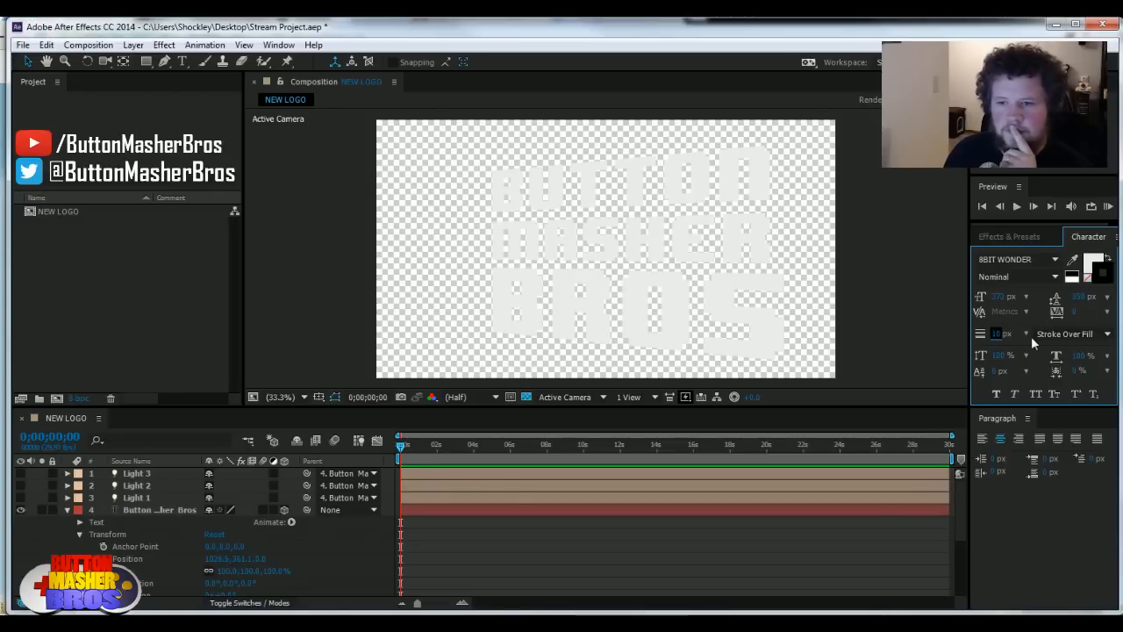
click(1027, 336)
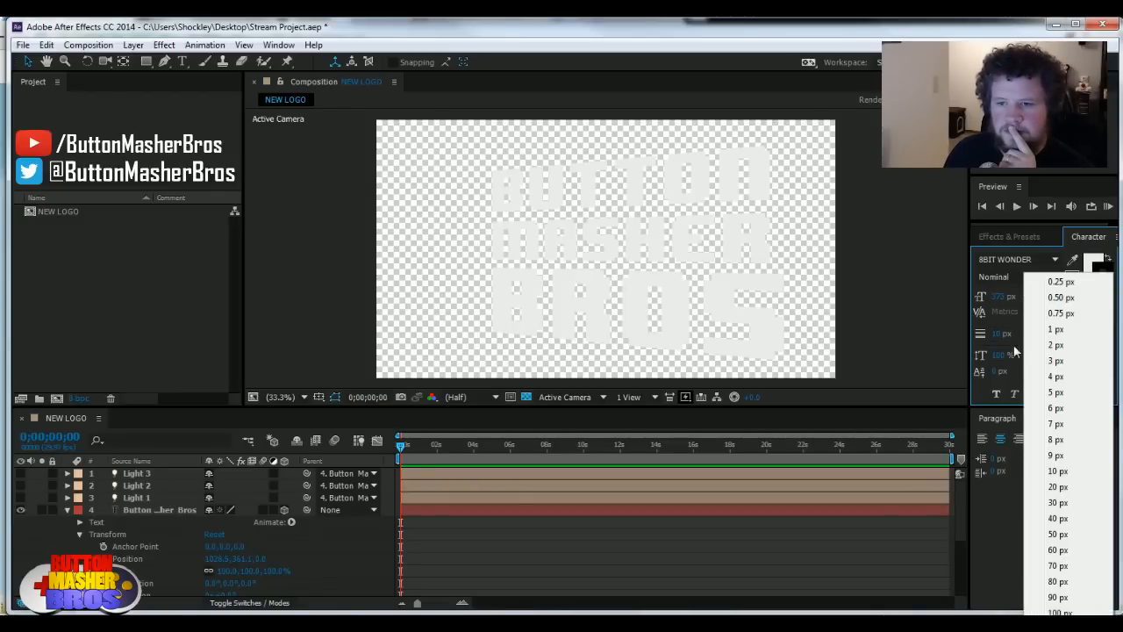
click(1009, 342)
Step: Turn off 3D for the Button Masher Bros text layer
click(284, 510)
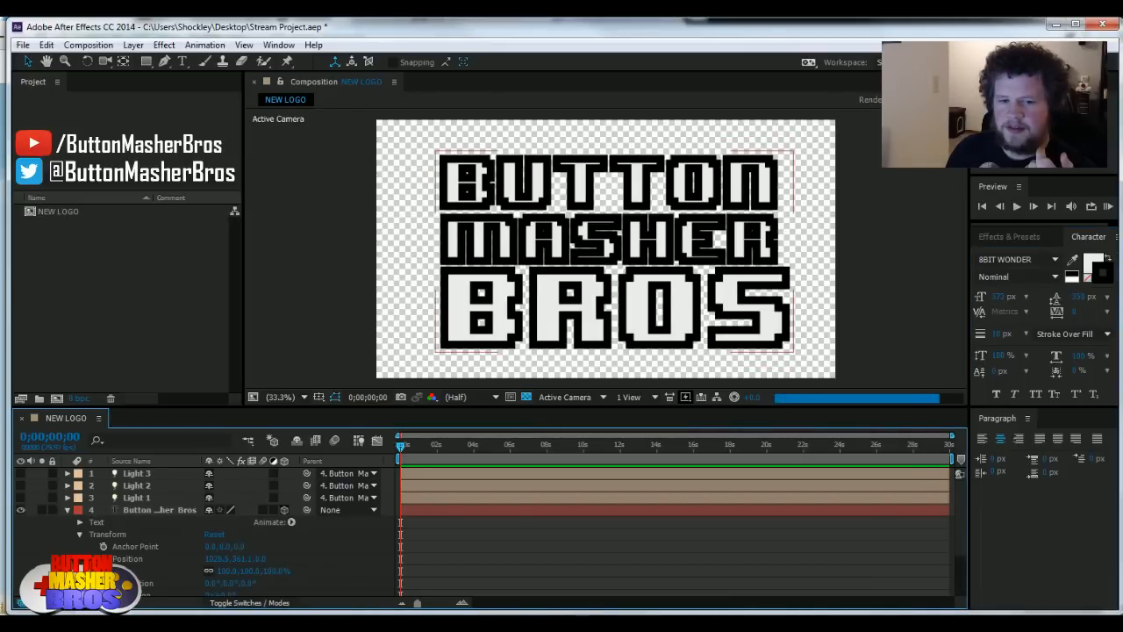
click(282, 510)
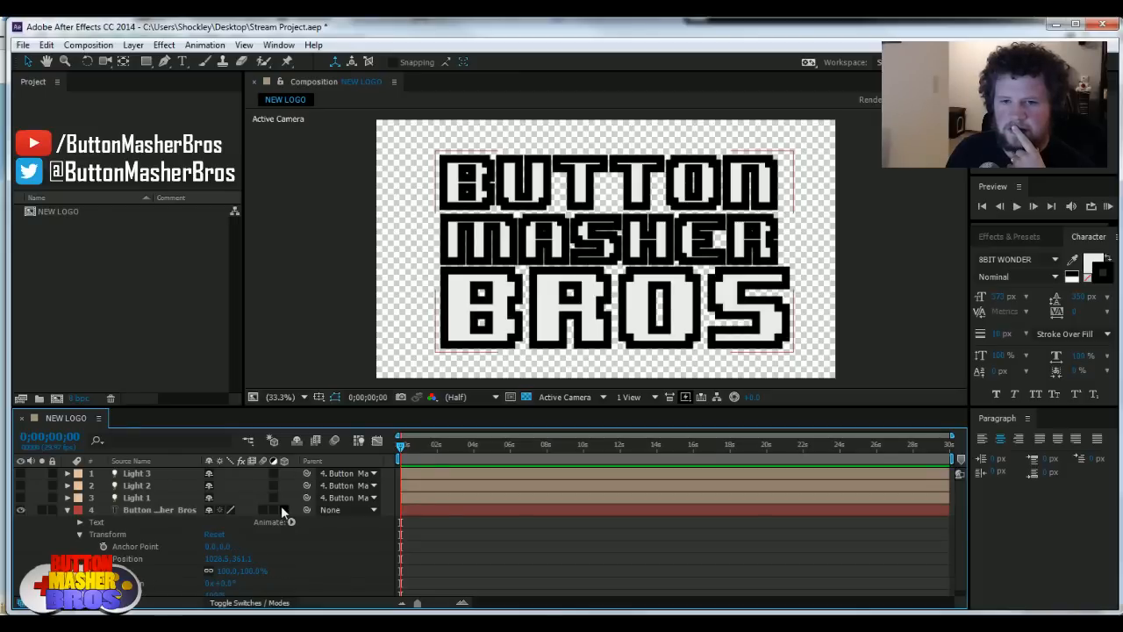
Step: Select the Button Masher Bros text layer and set its stroke width to 5 px
click(995, 333)
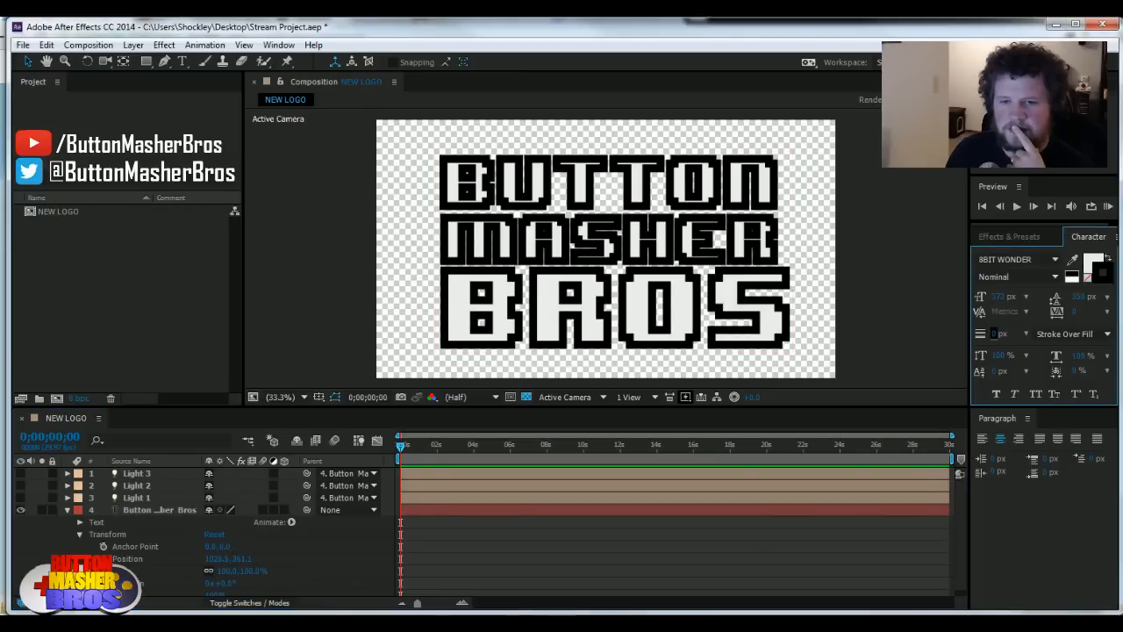
text(5)
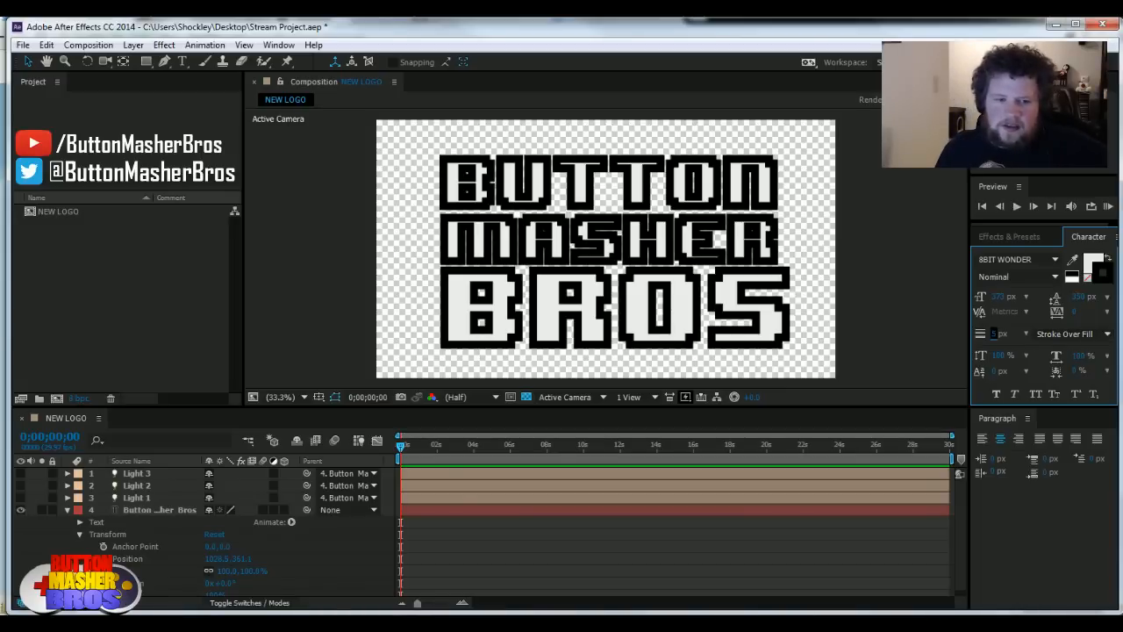
click(120, 527)
click(144, 510)
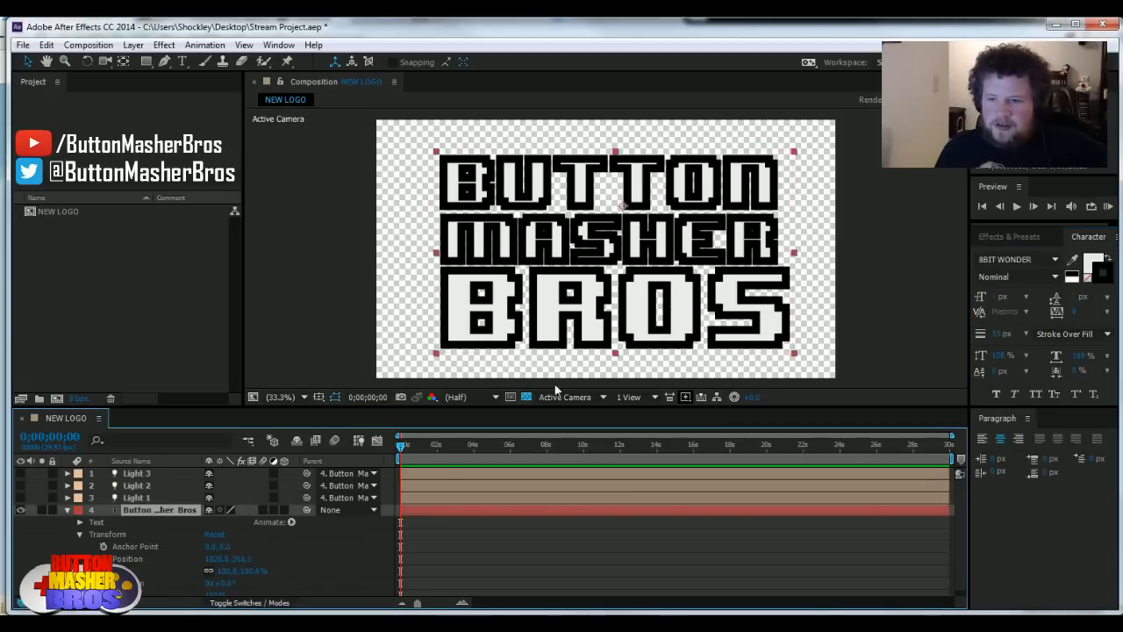
click(999, 334)
text(5)
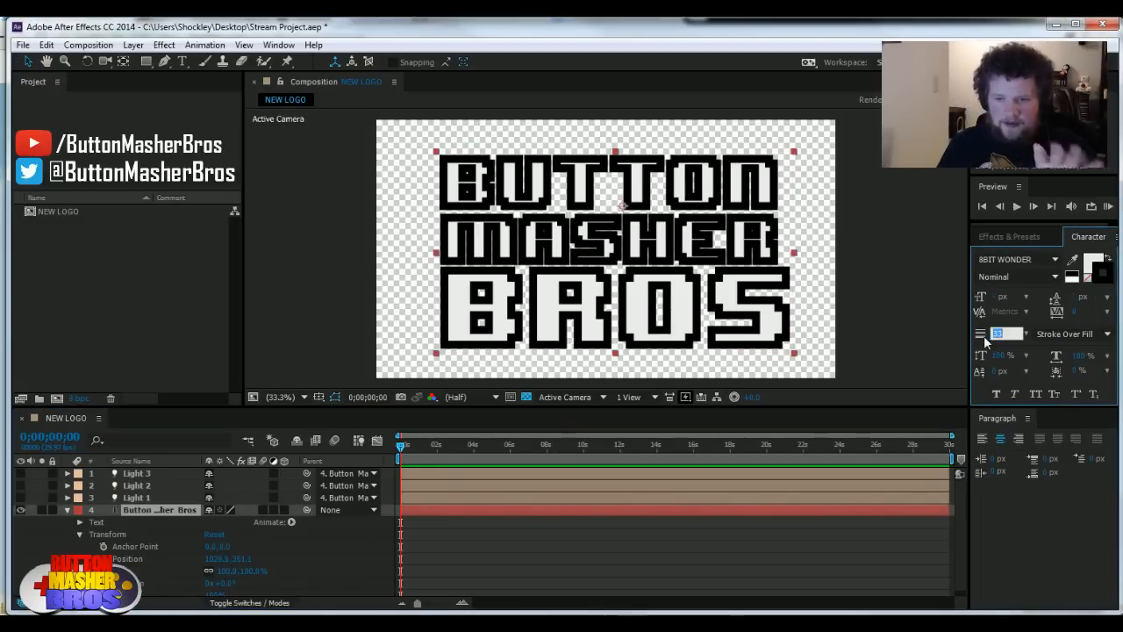
key(Return)
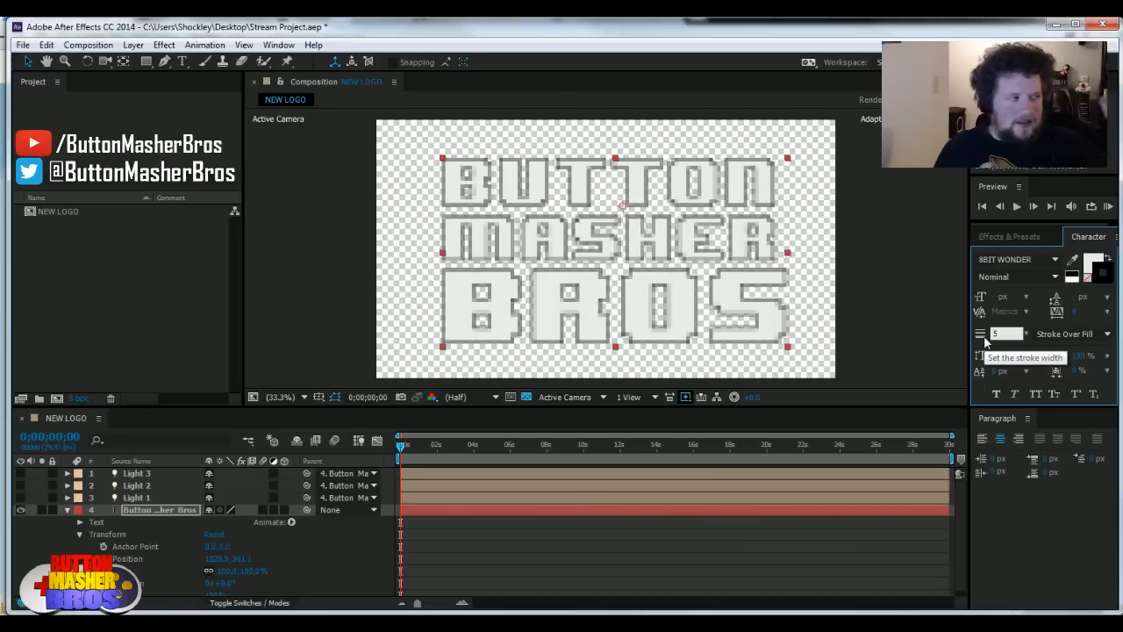
key(Return)
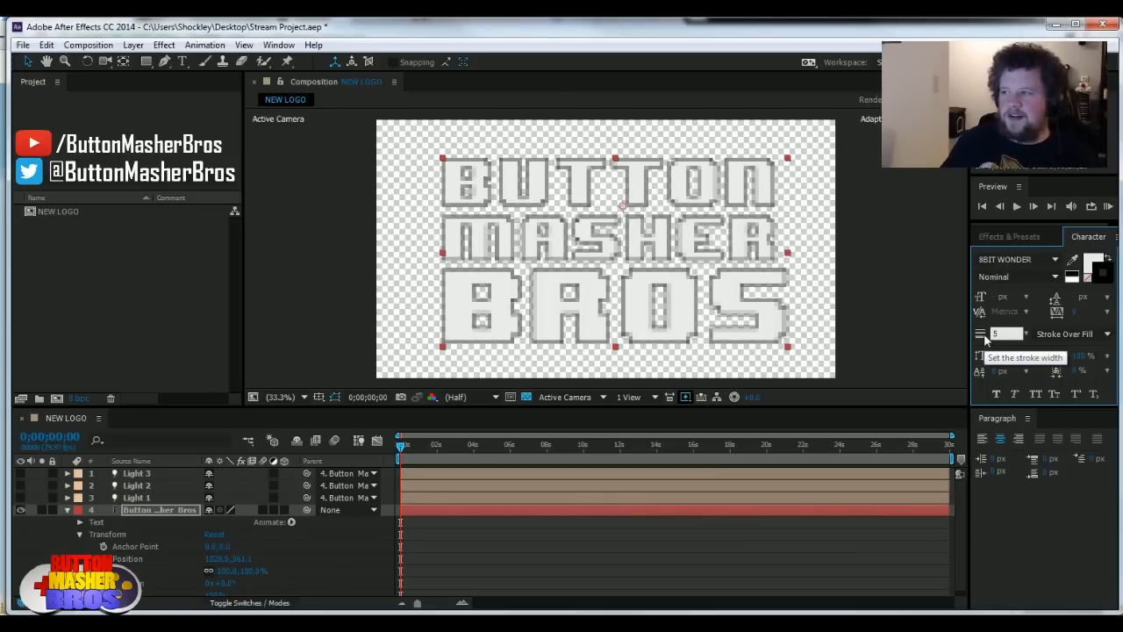
click(1066, 524)
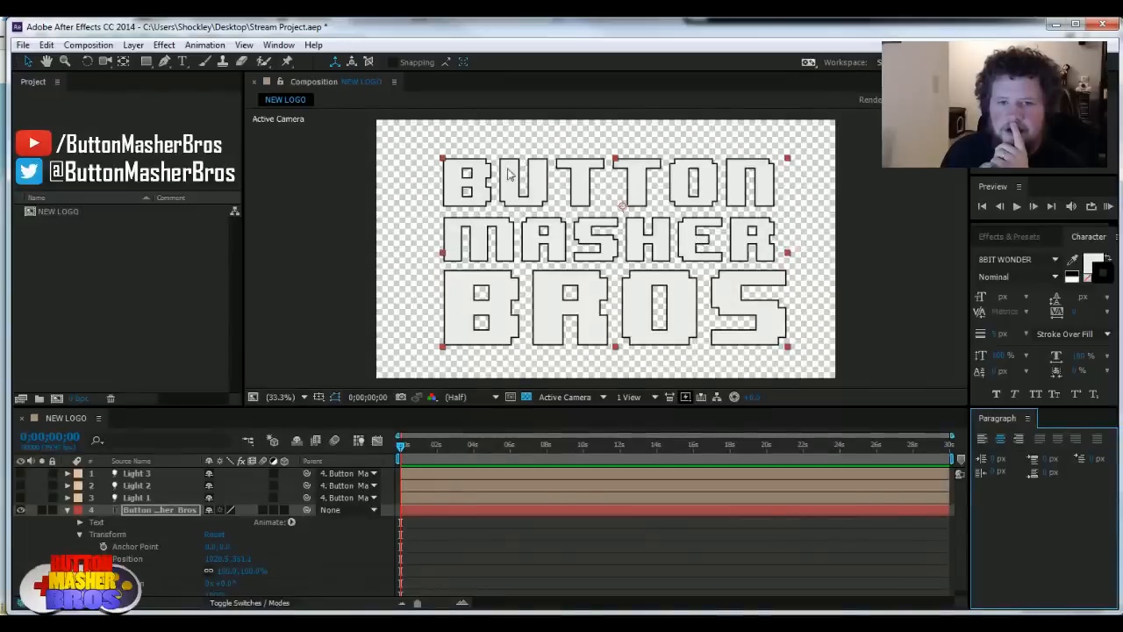
Step: Make the Button Masher Bros text layer 3D and set its Y Rotation to about 37°
click(283, 510)
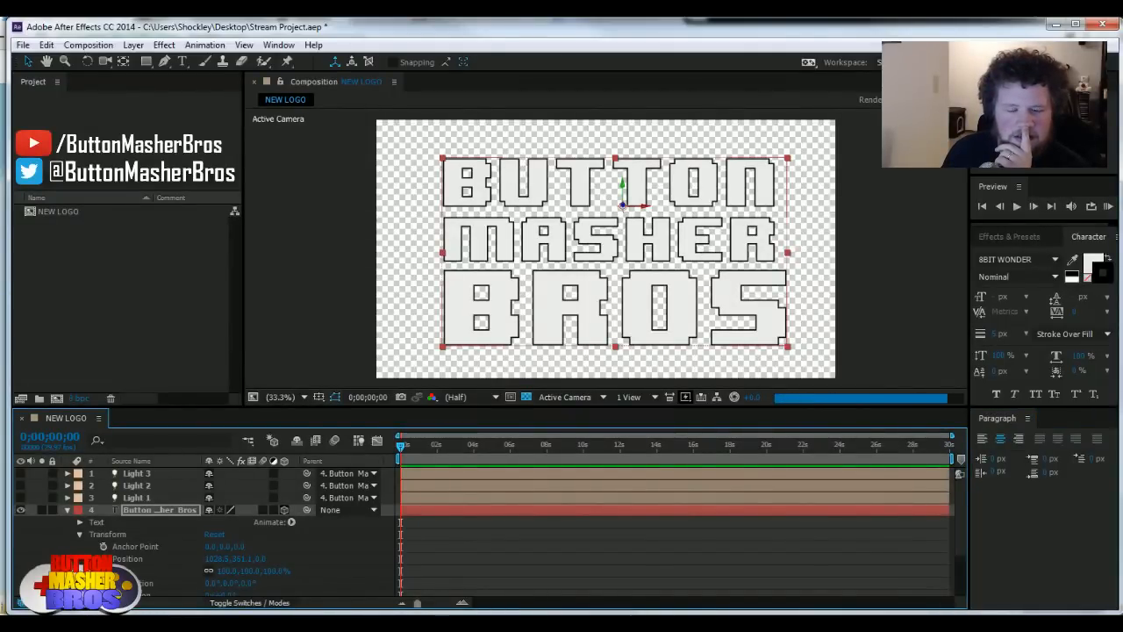
click(284, 510)
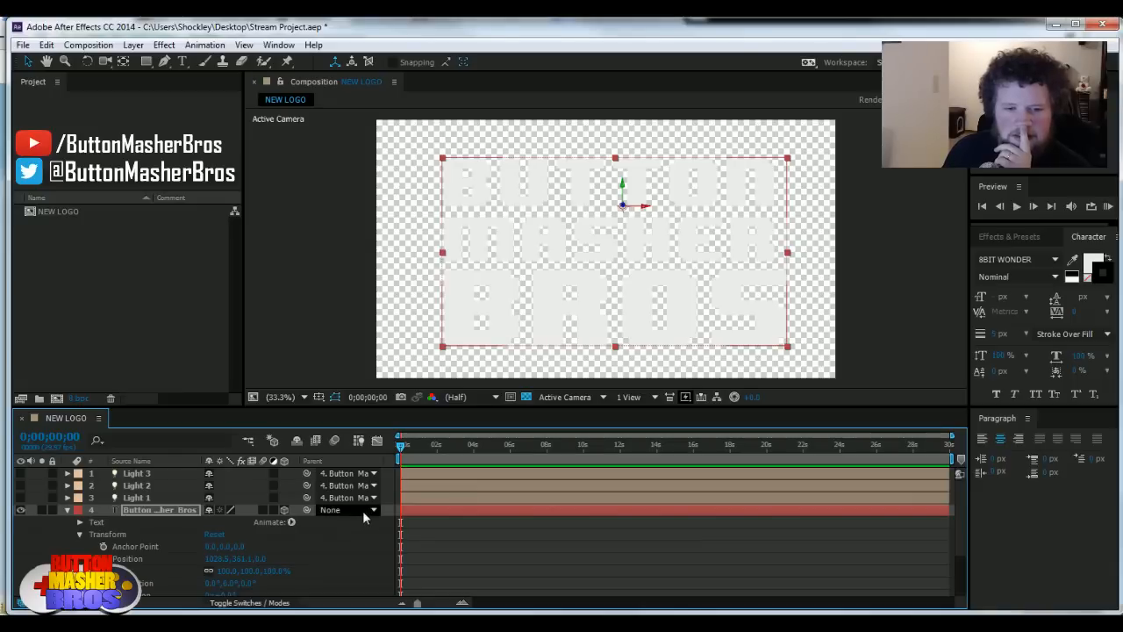
scroll(963, 495, down, 3)
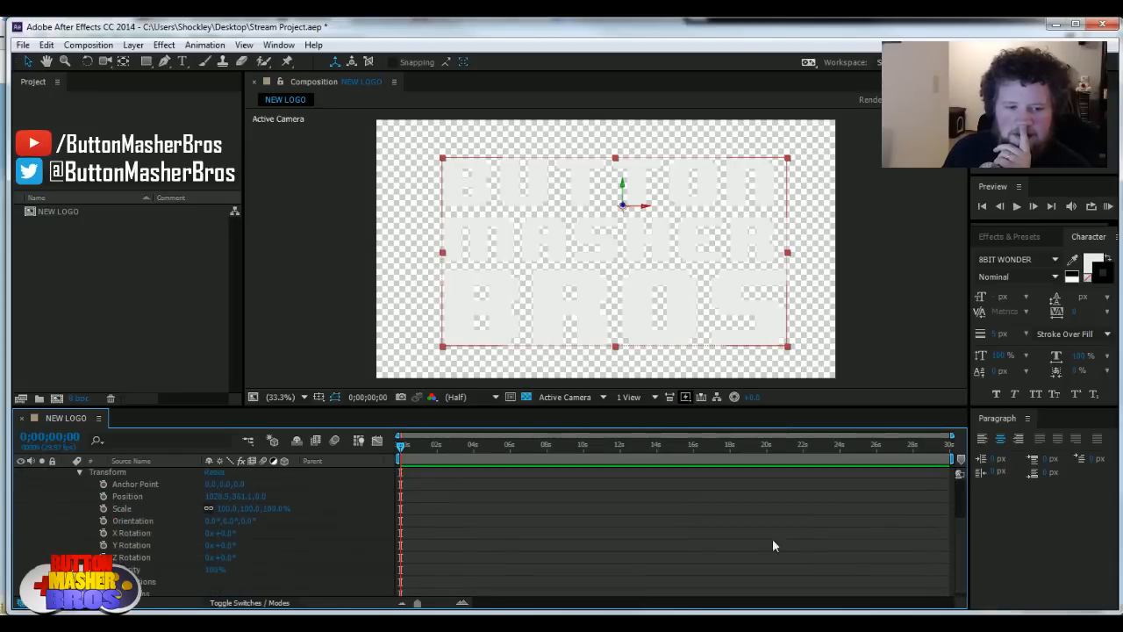
click(131, 544)
drag(219, 545, 253, 545)
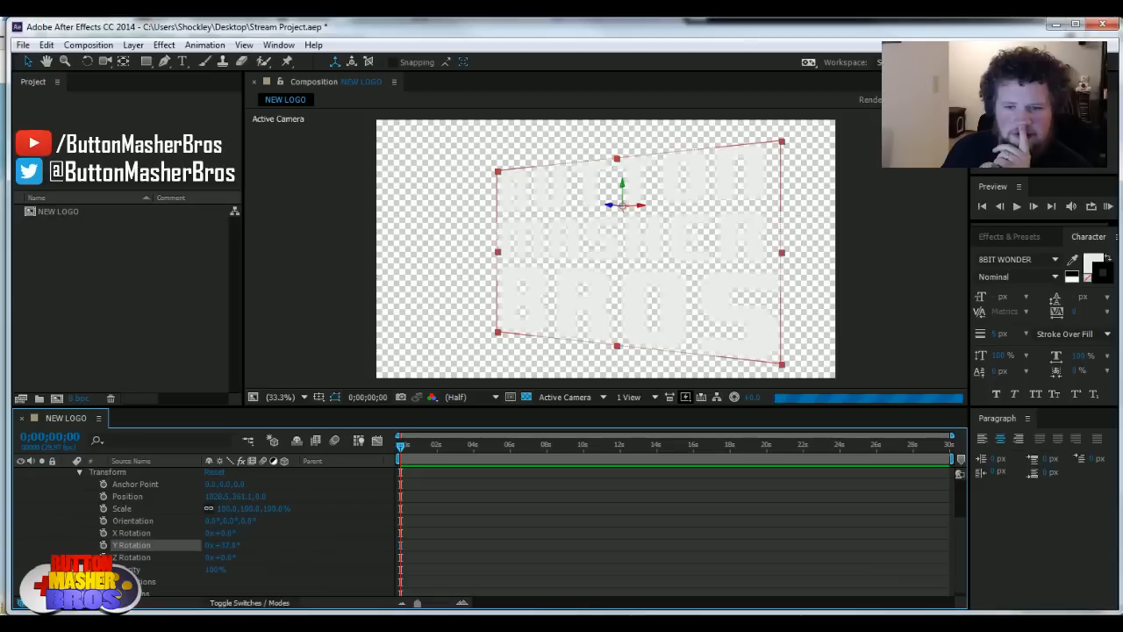
Step: Set the text layer's extrusion depth to 50 in its geometry options
scroll(145, 526, down, 1)
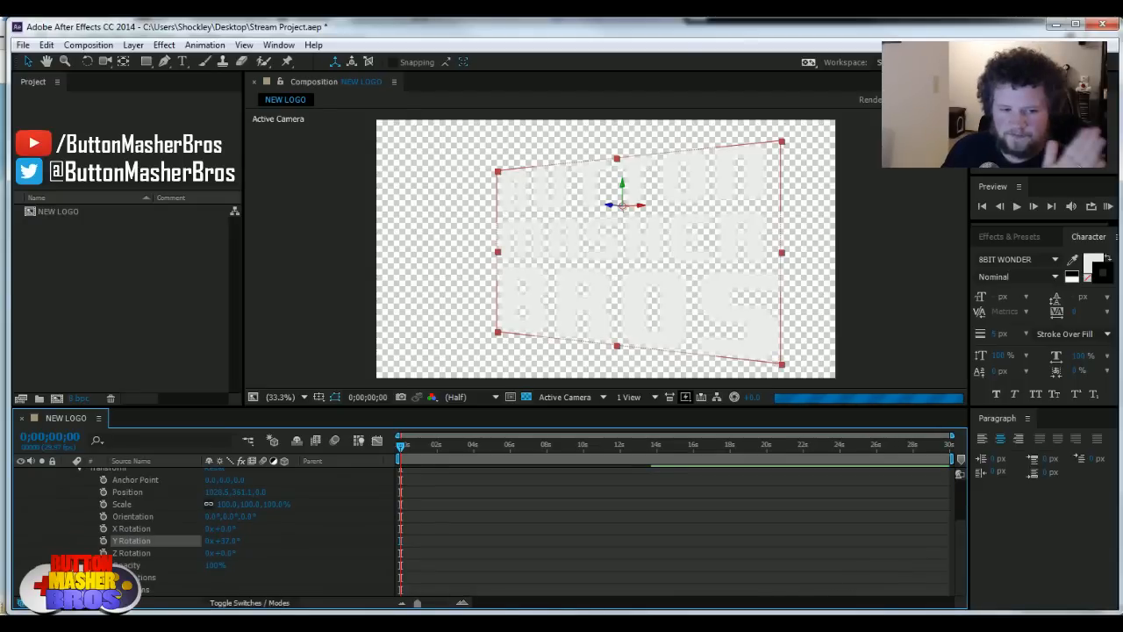
scroll(145, 526, down, 3)
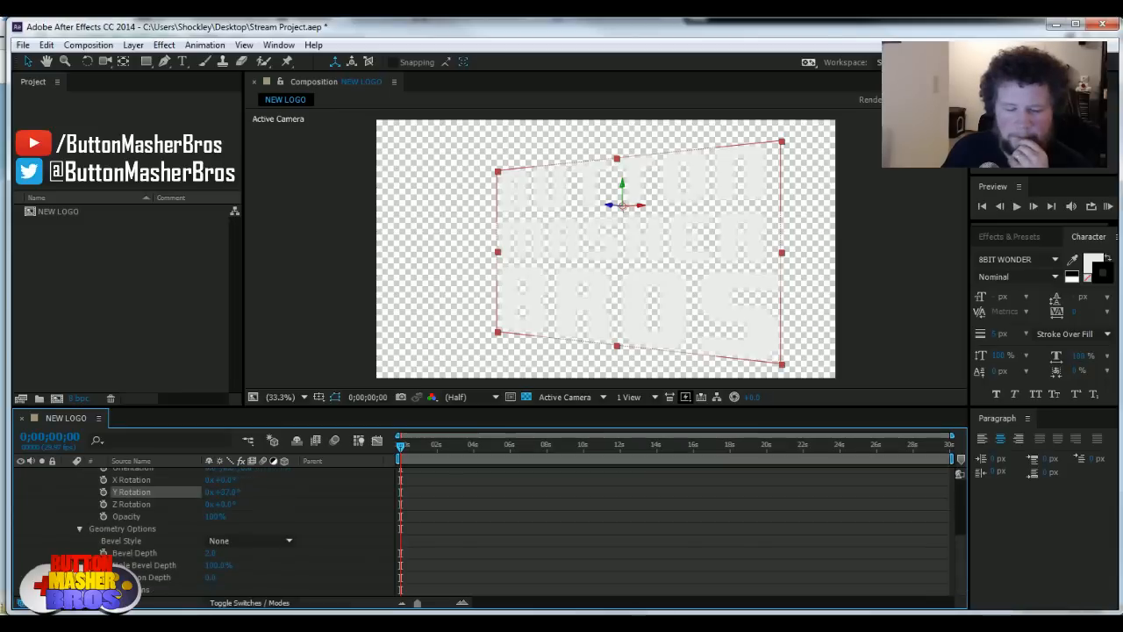
click(210, 577)
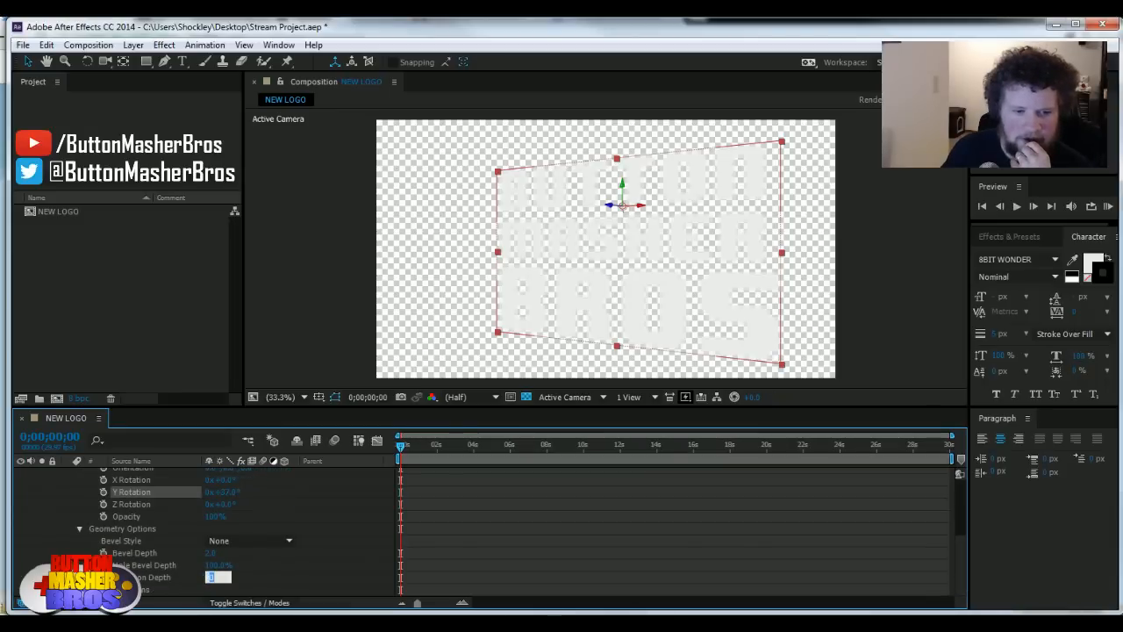
text(20)
key(Return)
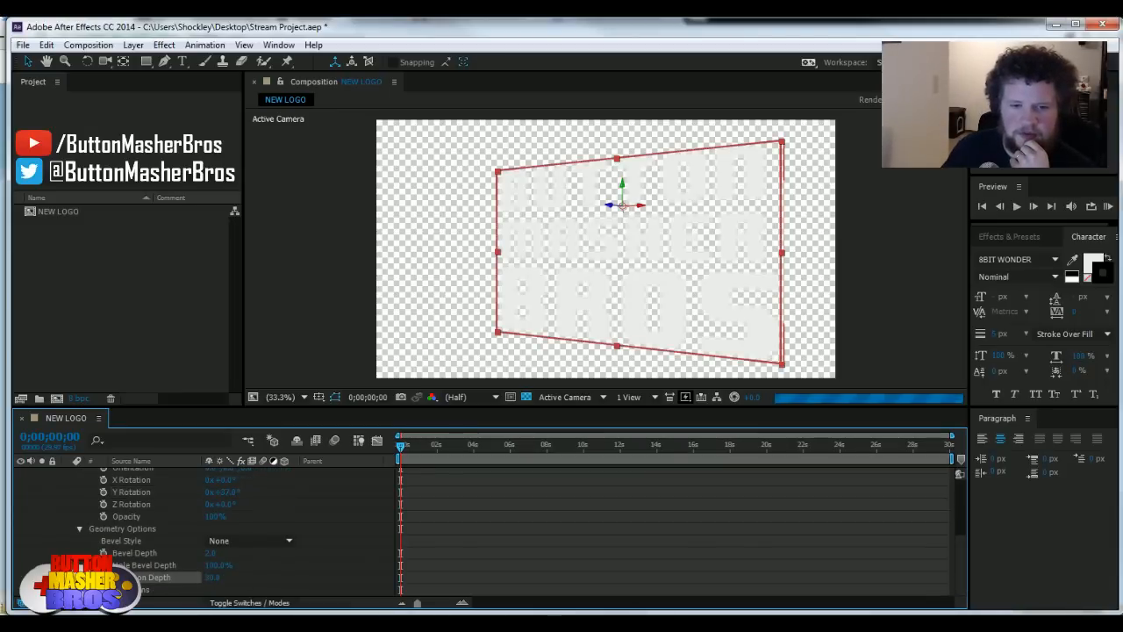
click(213, 577)
text(50)
key(Return)
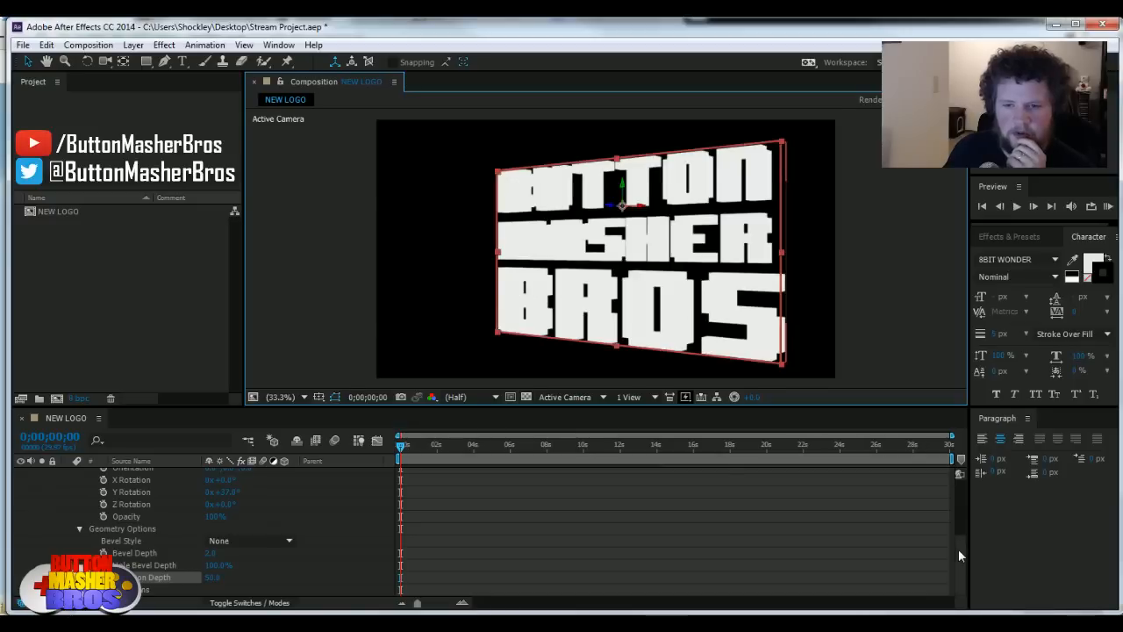
Step: Make Light 1, Light 2 and Light 3 visible and reselect the Button Masher Bros text layer
scroll(958, 549, up, 5)
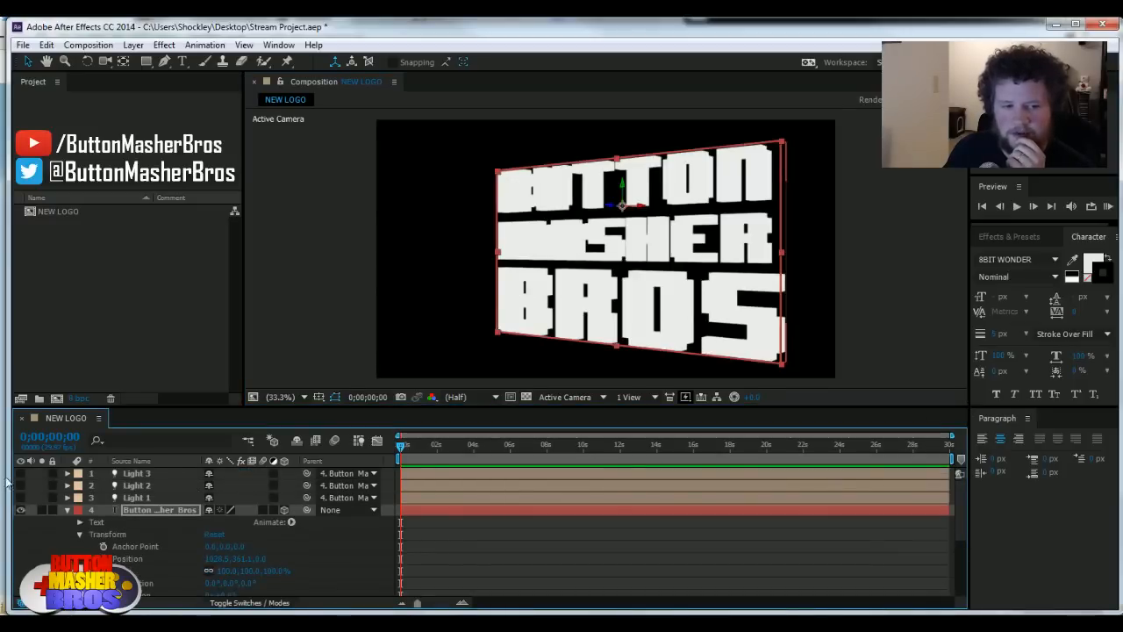
drag(26, 470, 25, 502)
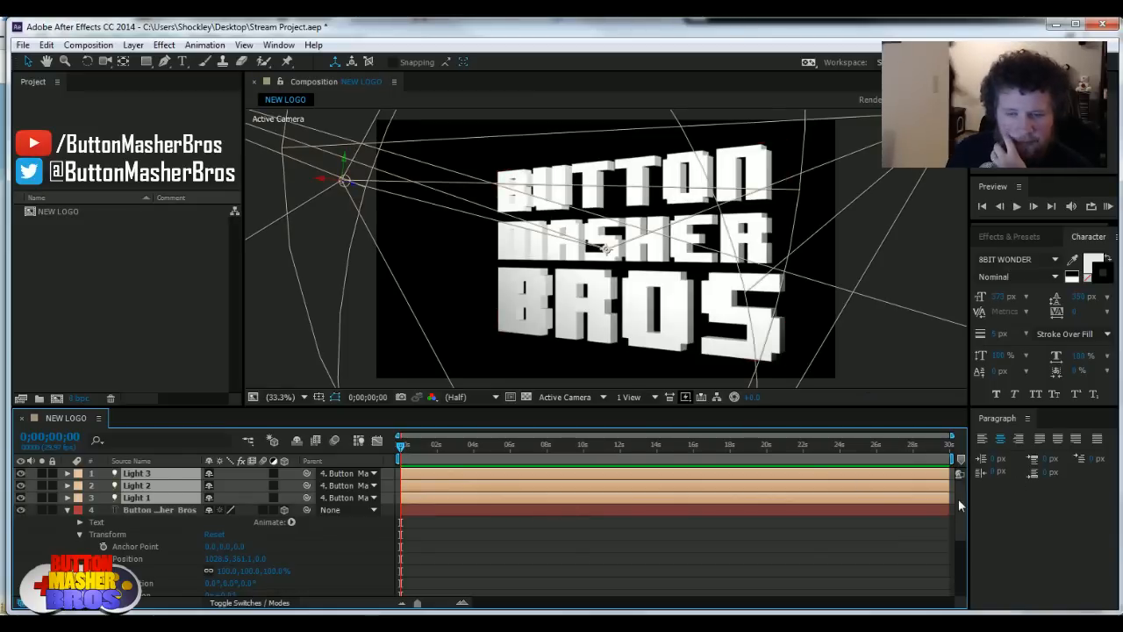
click(173, 510)
Step: Set the bevel depth of the Button Masher Bros text to 5
scroll(957, 501, down, 3)
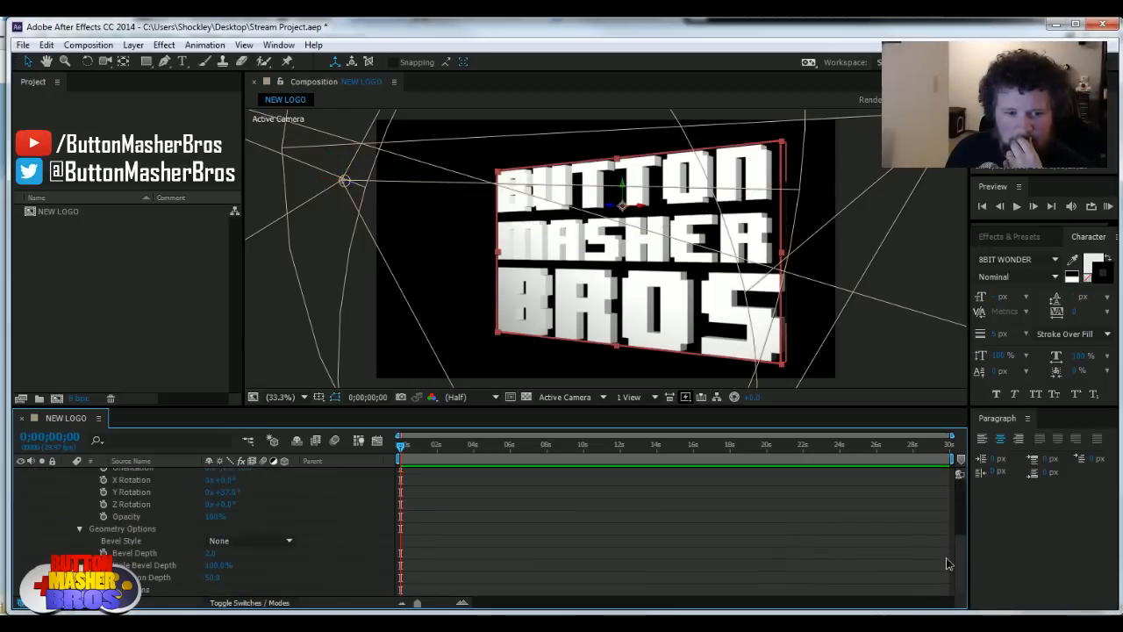
click(211, 553)
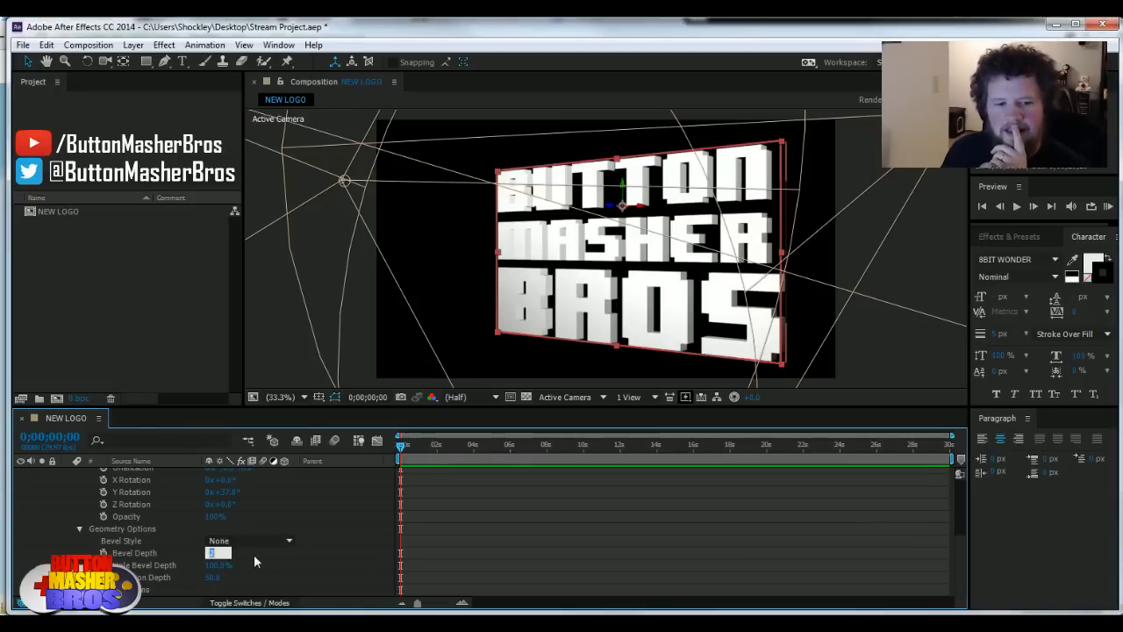
text(2)
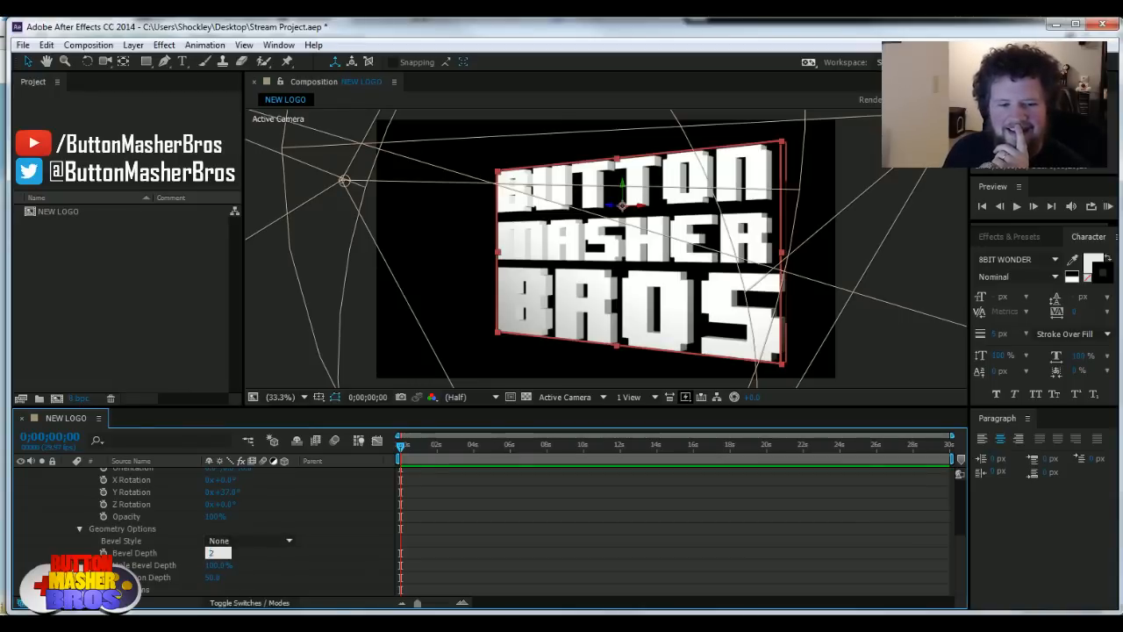
click(175, 548)
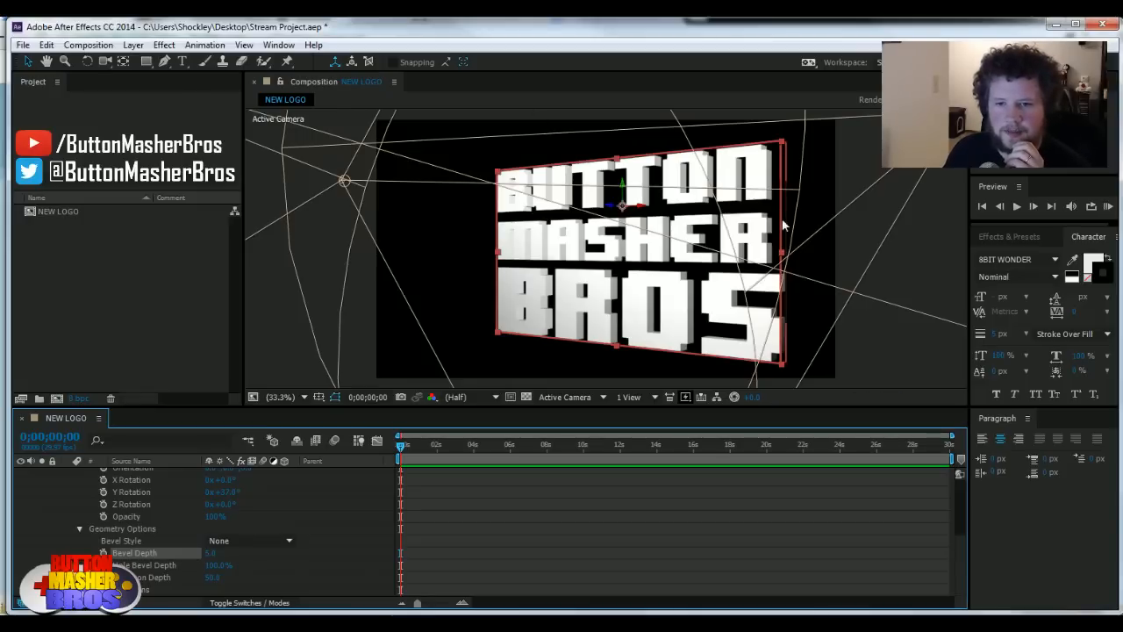
Step: Set the composition's preview resolution to Half for a closer look at the extruded letters
key(slash)
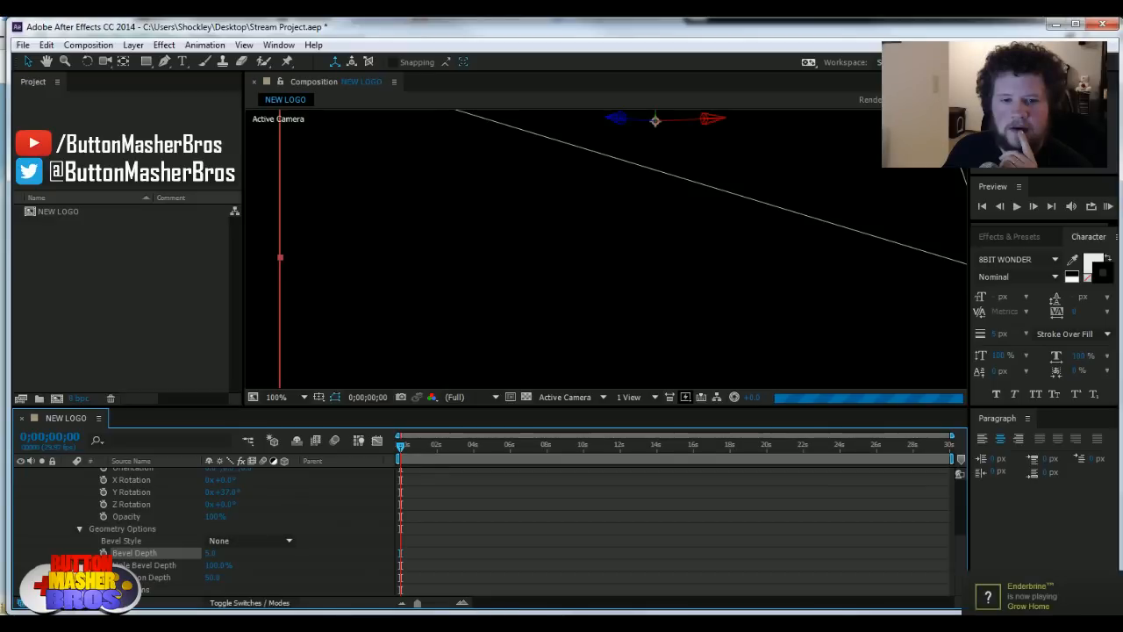
click(460, 397)
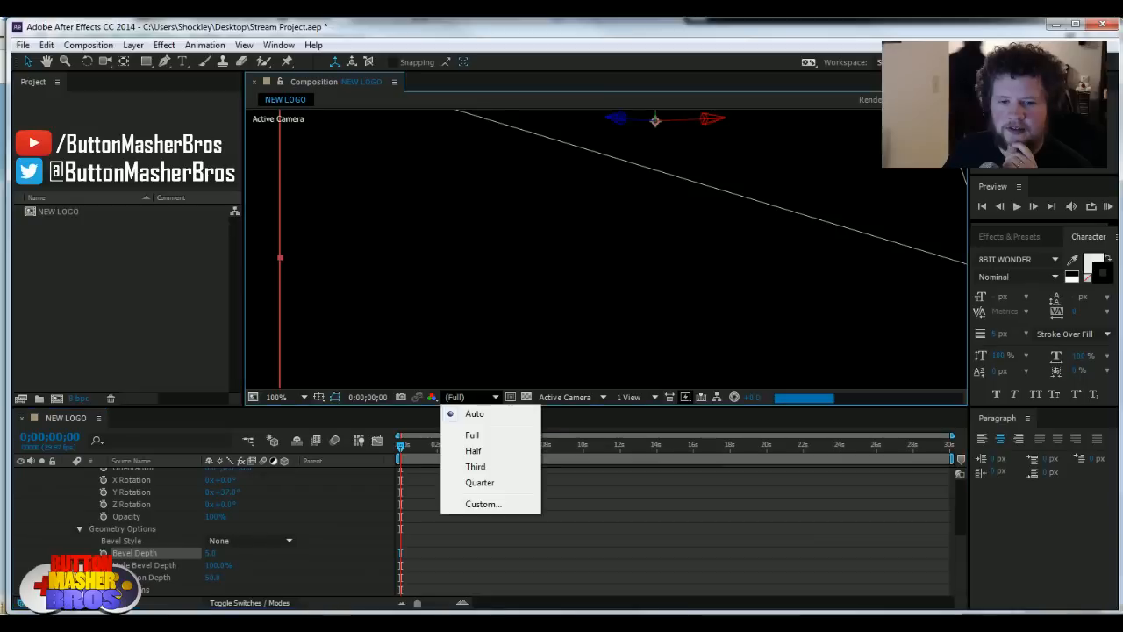
click(474, 450)
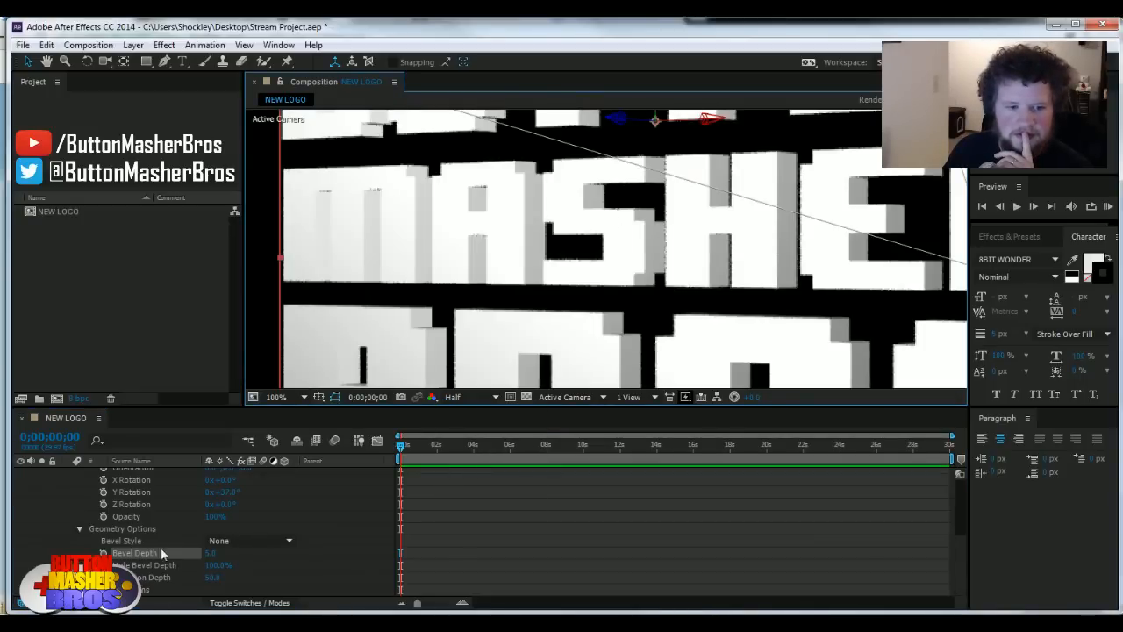
Step: Leave the bevel depth unchanged and set the text's bevel style to Angular
click(212, 553)
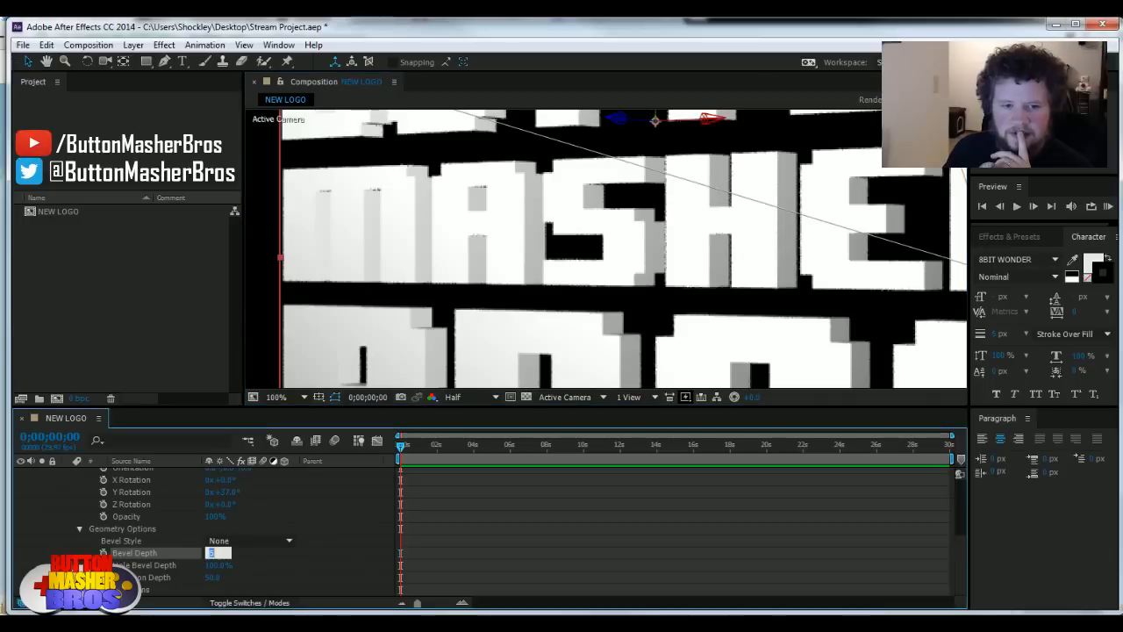
click(295, 541)
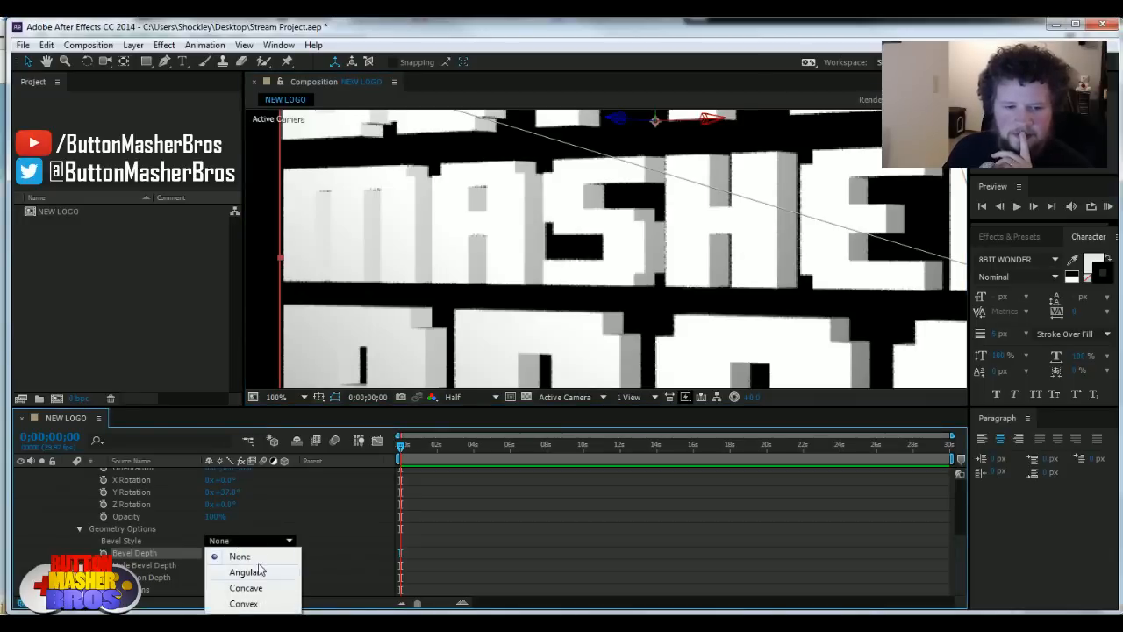
click(244, 572)
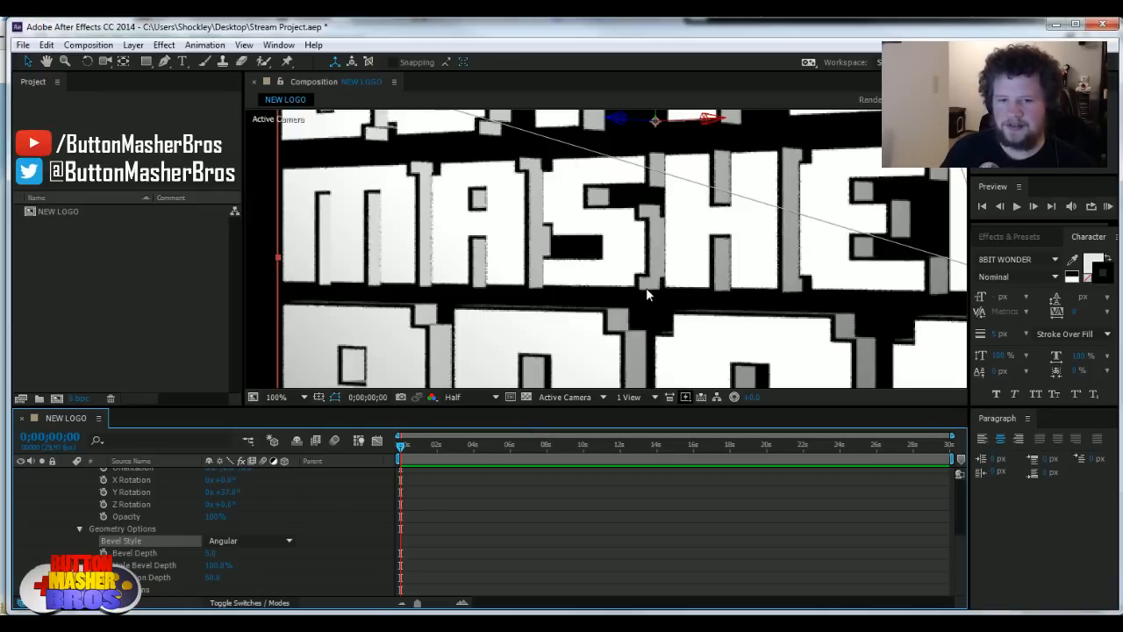
click(279, 397)
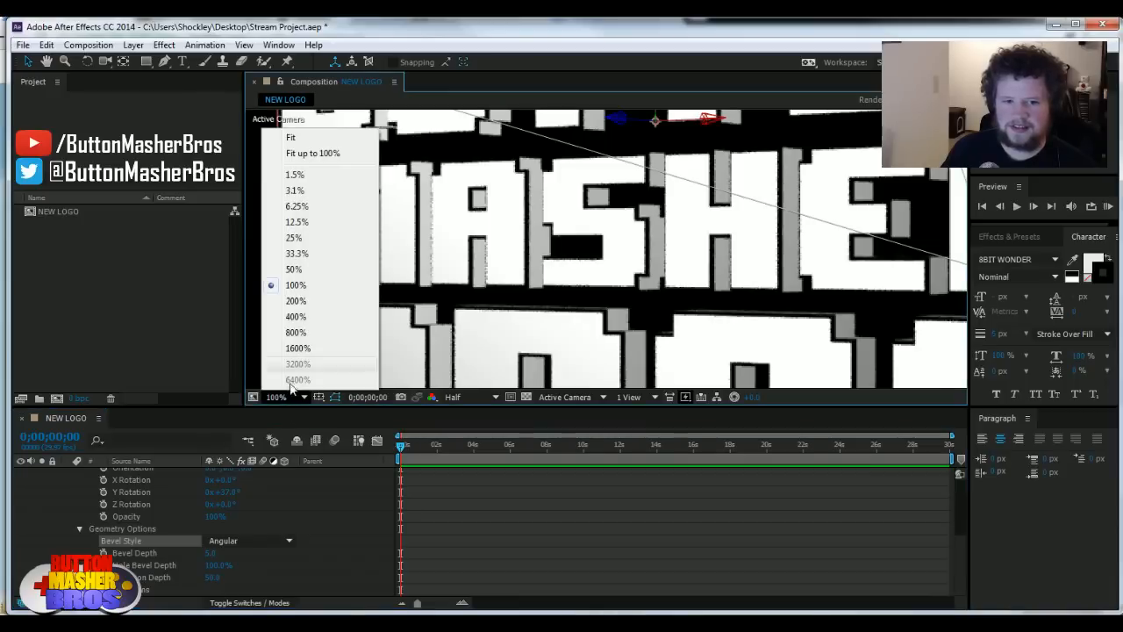
click(316, 153)
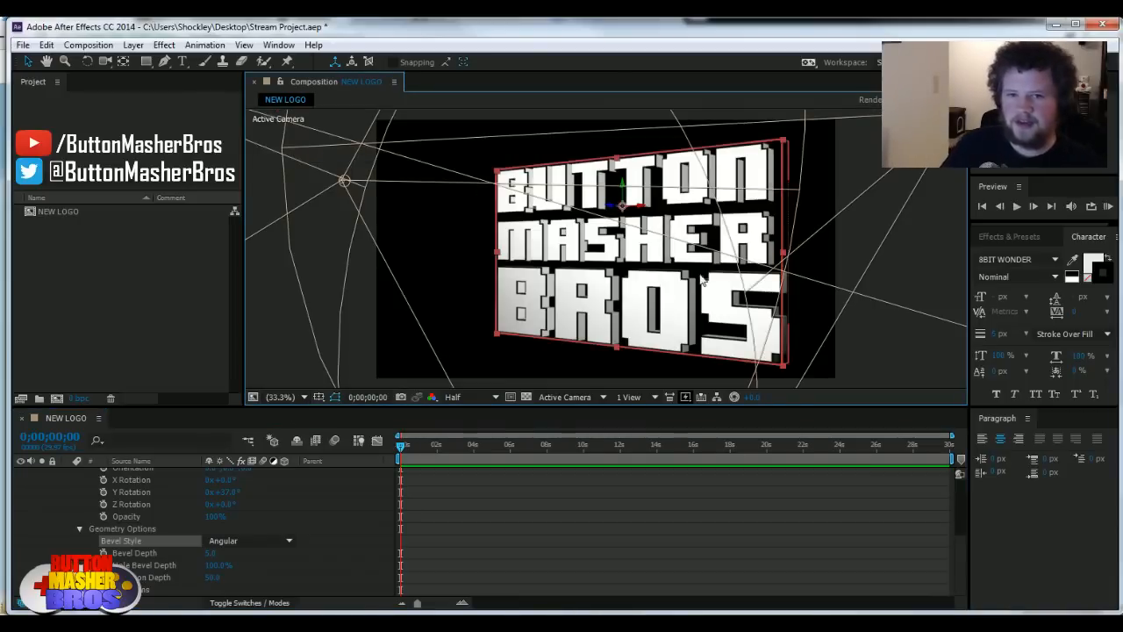
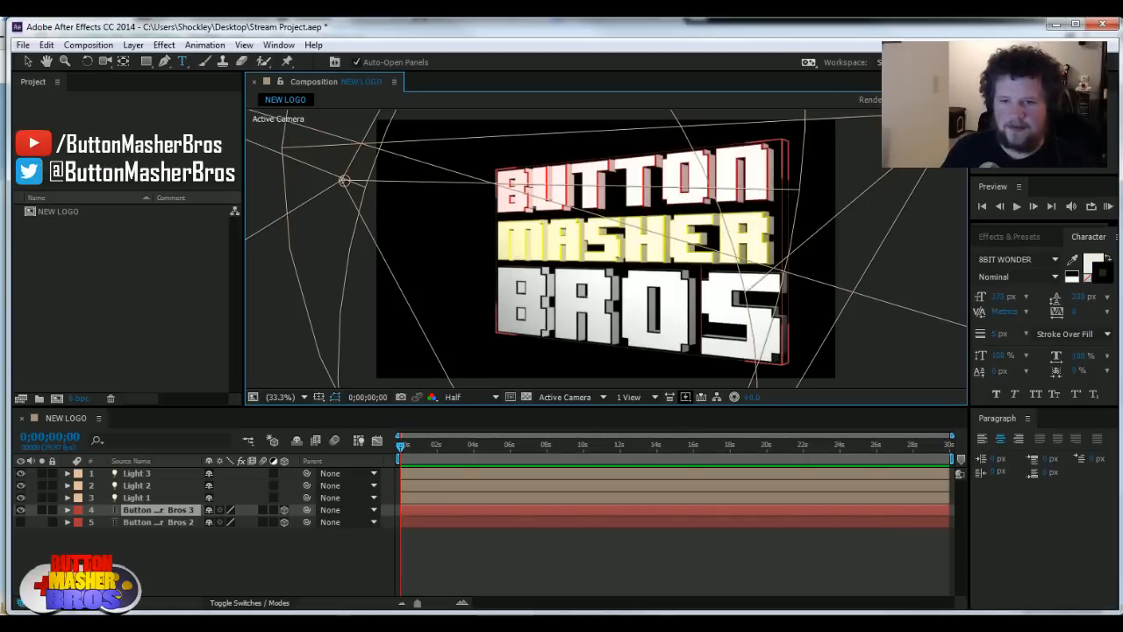
Step: Set the stroke color of the word BROS to blue-violet 3F00CF
click(1093, 263)
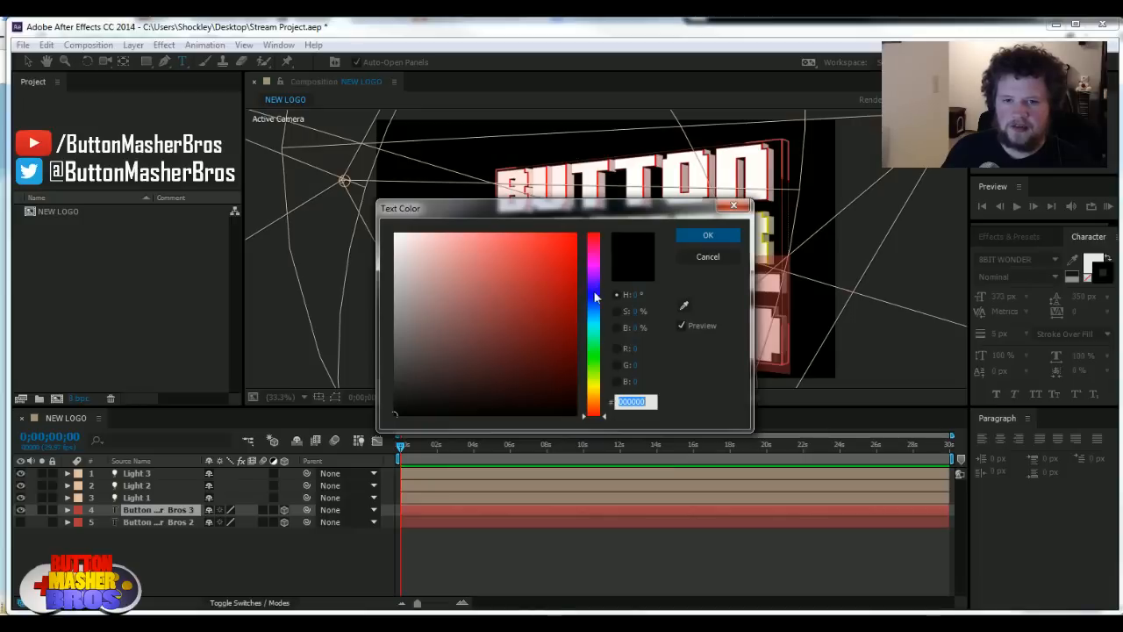
text(FFFFFF)
click(456, 361)
click(593, 292)
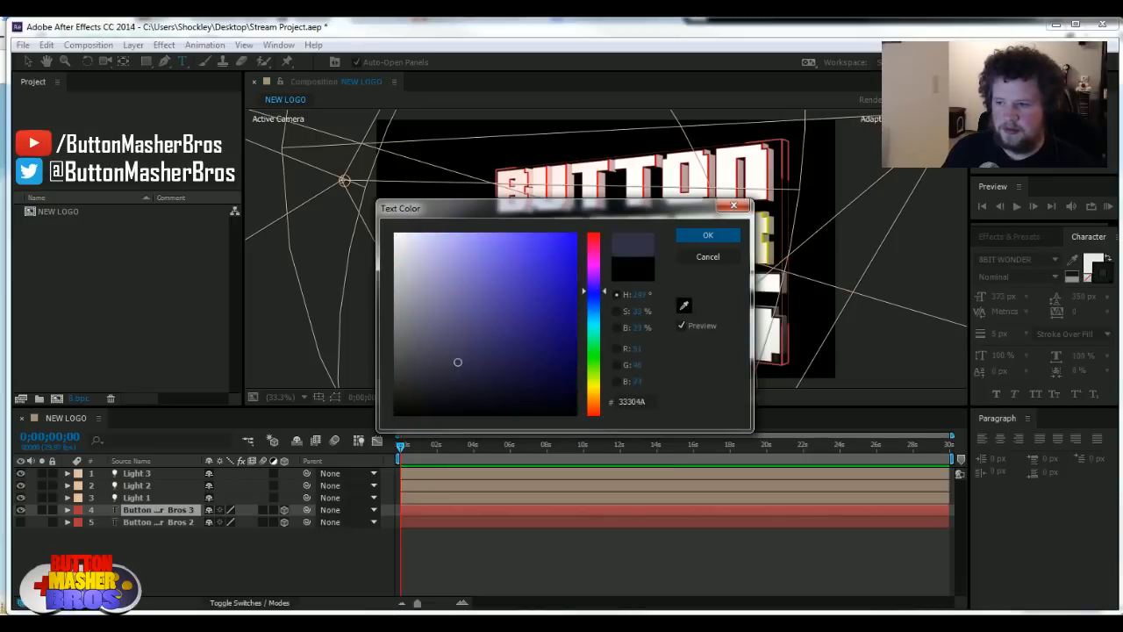
click(515, 253)
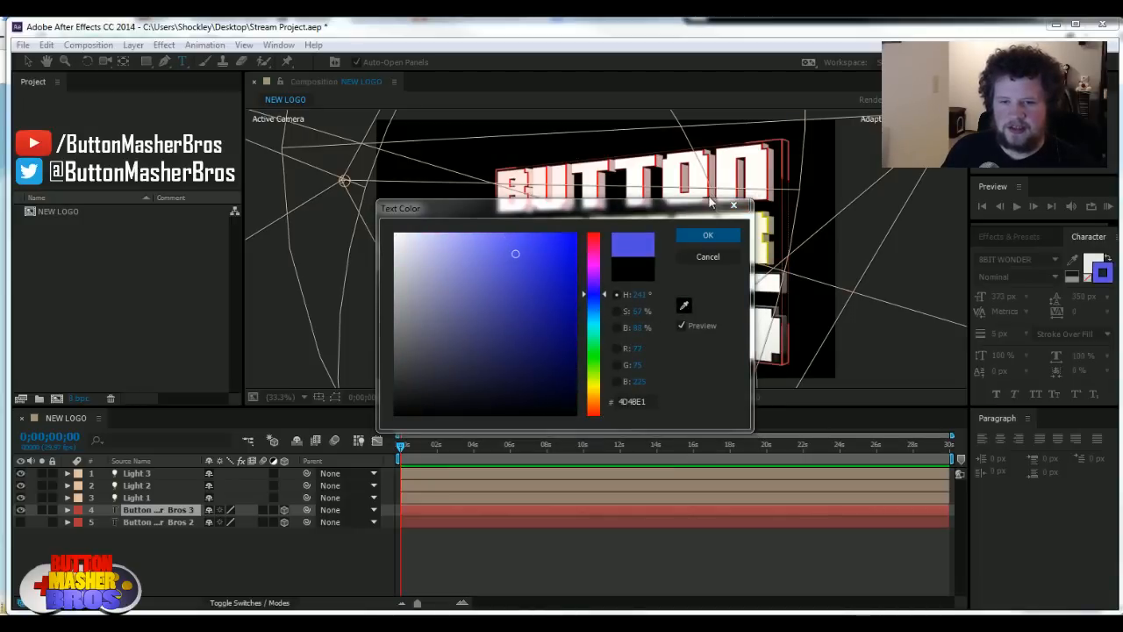
click(702, 240)
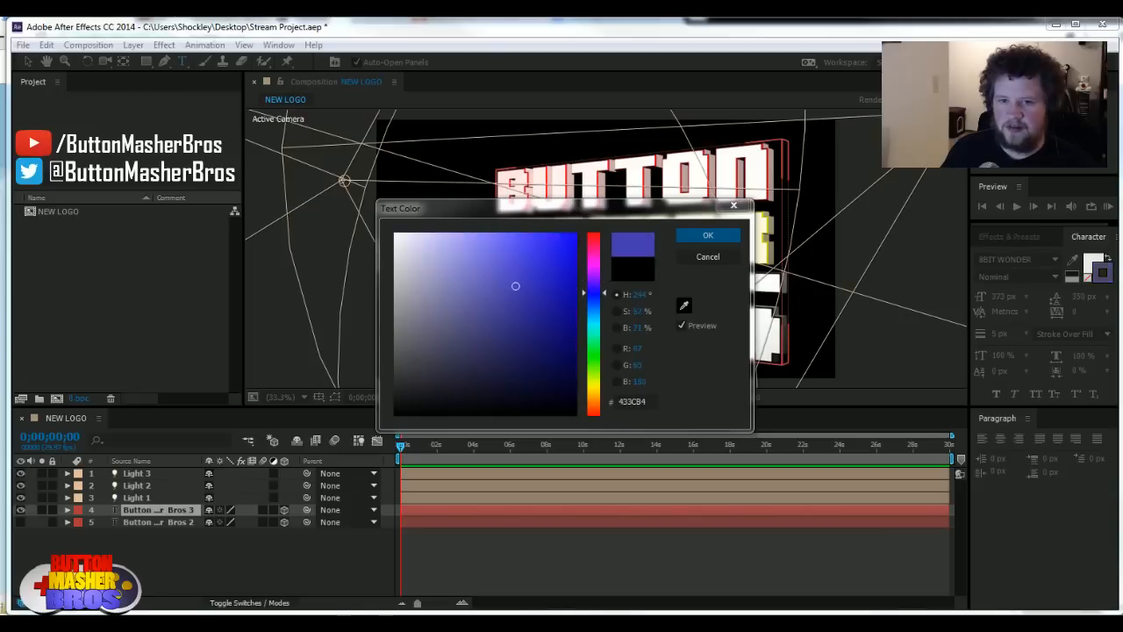
drag(515, 286, 499, 239)
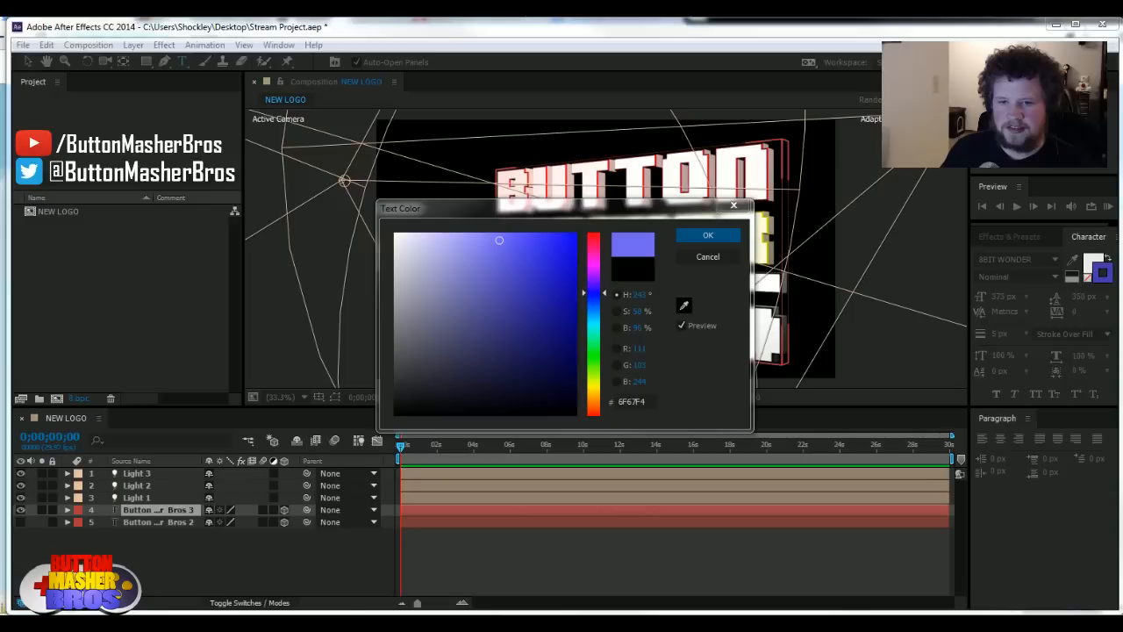
drag(499, 240, 395, 387)
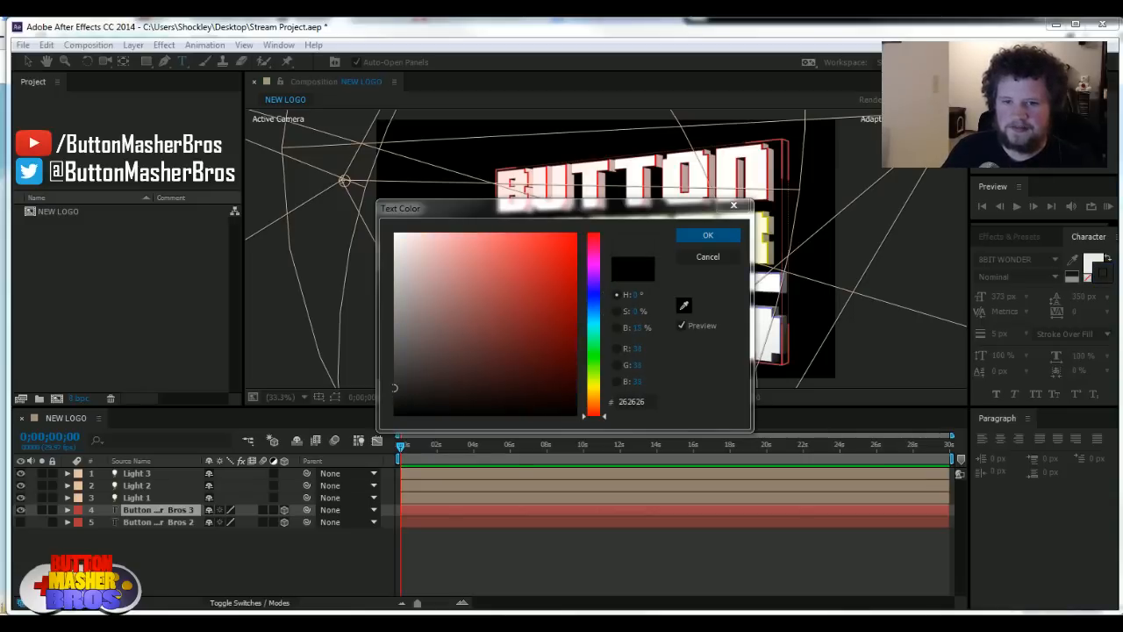
mouse_move(596, 330)
mouse_down()
mouse_move(592, 283)
mouse_move(559, 284)
mouse_move(575, 298)
mouse_move(574, 267)
mouse_up()
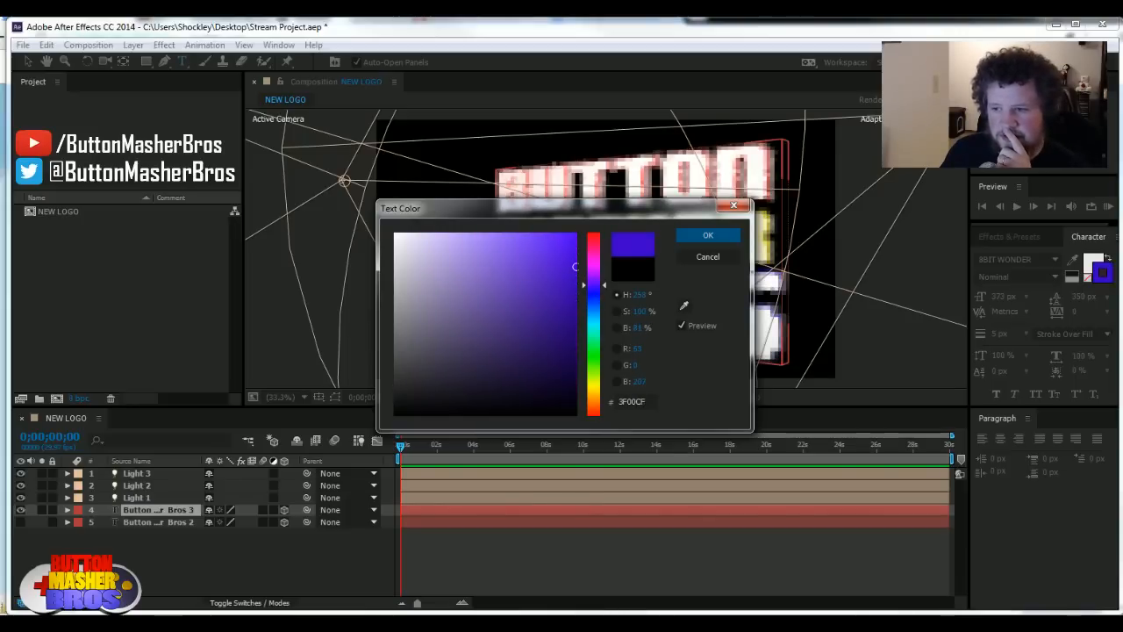
click(709, 235)
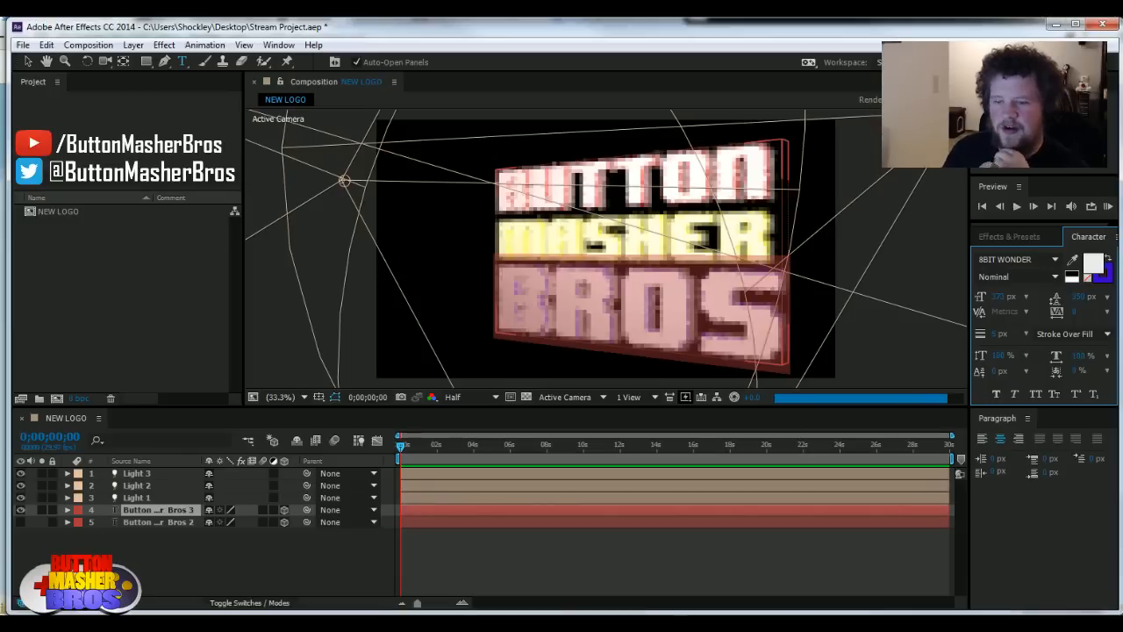
Step: Change the fill color of the word BROS to a pale lavender
click(1092, 262)
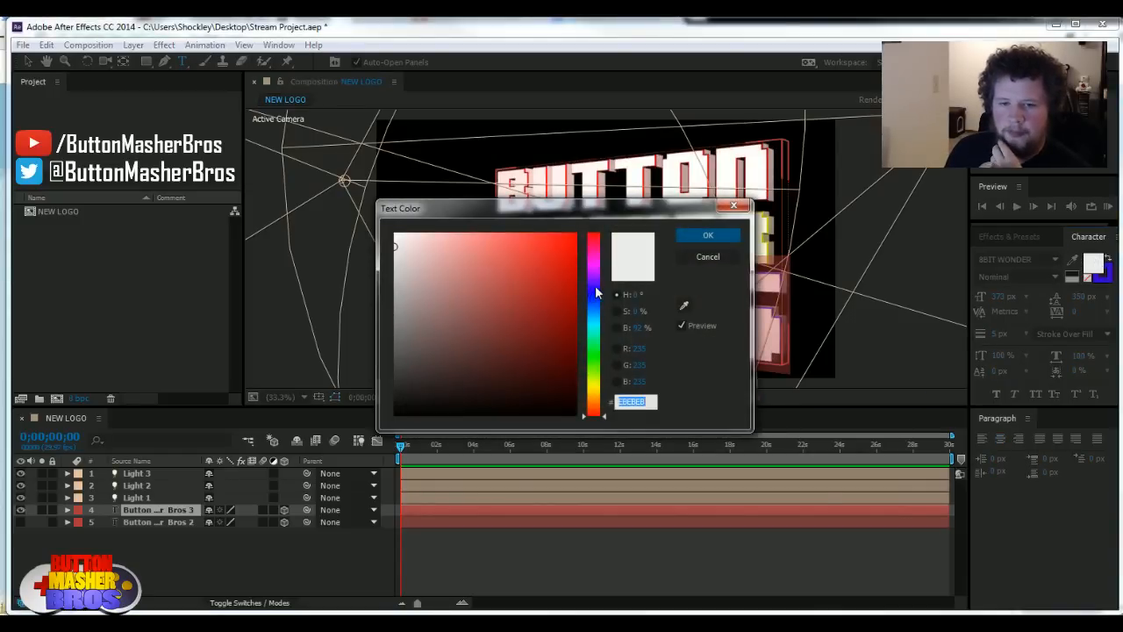
drag(596, 296, 597, 292)
mouse_move(491, 263)
mouse_down()
mouse_move(466, 233)
mouse_move(432, 233)
mouse_up()
click(708, 235)
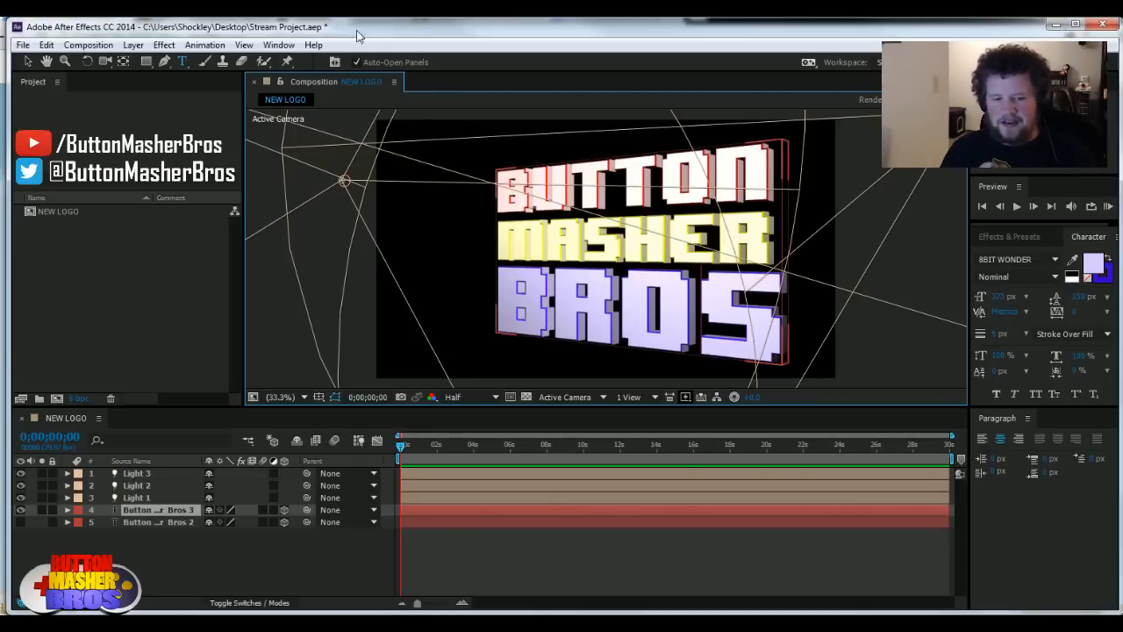
Step: Duplicate the Button Masher Bros 3 text layer and select the upper copy
click(135, 510)
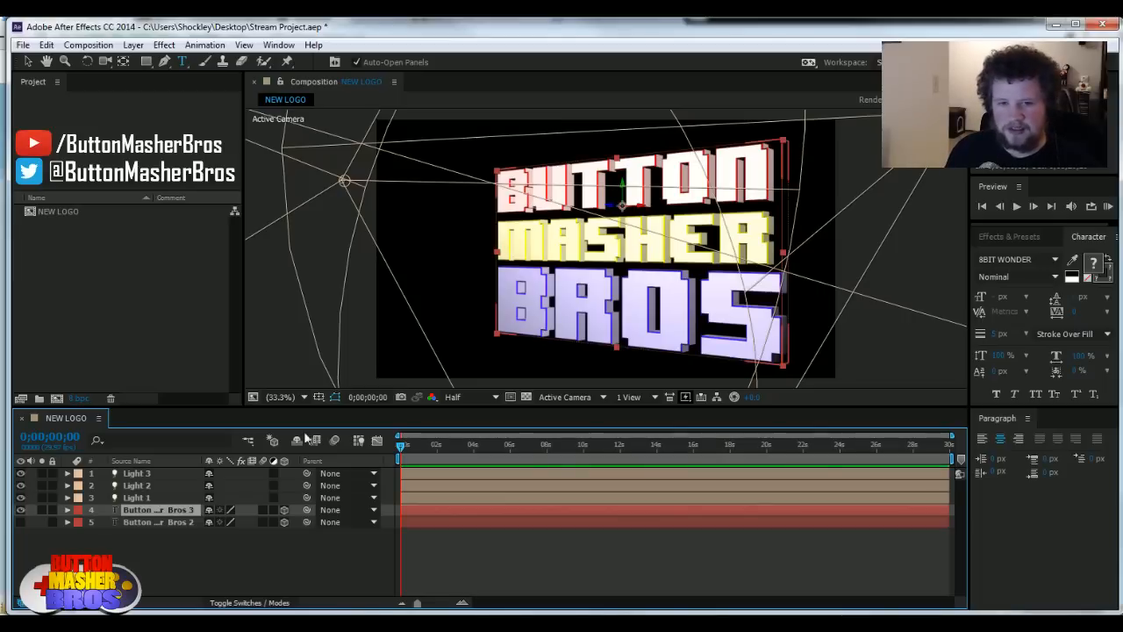
click(132, 511)
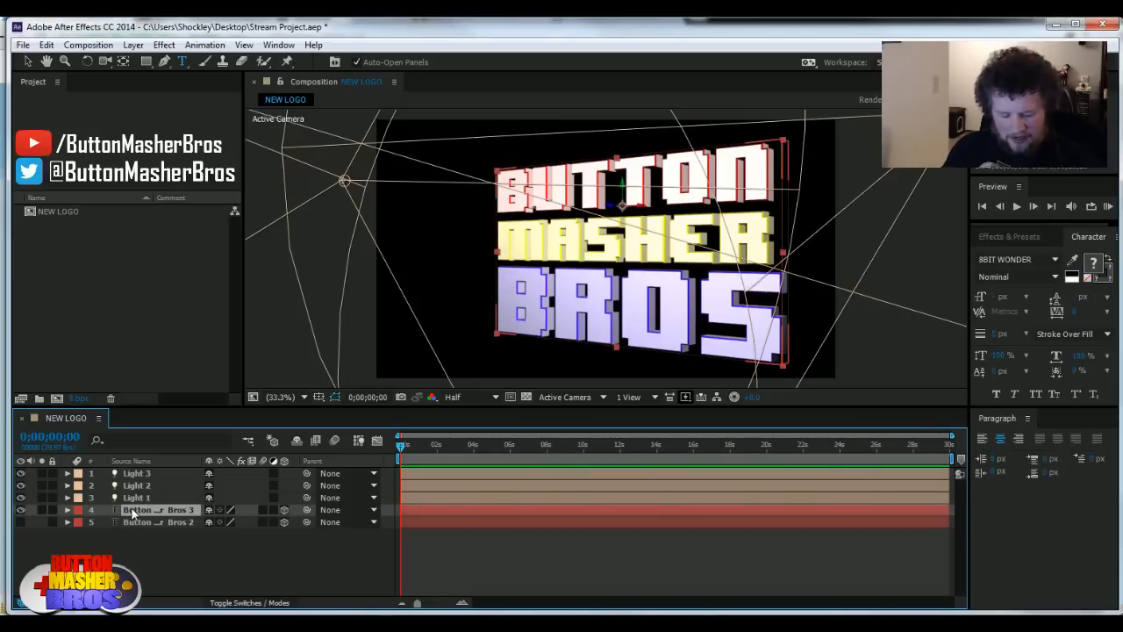
key(ctrl+d)
key(ctrl+Down)
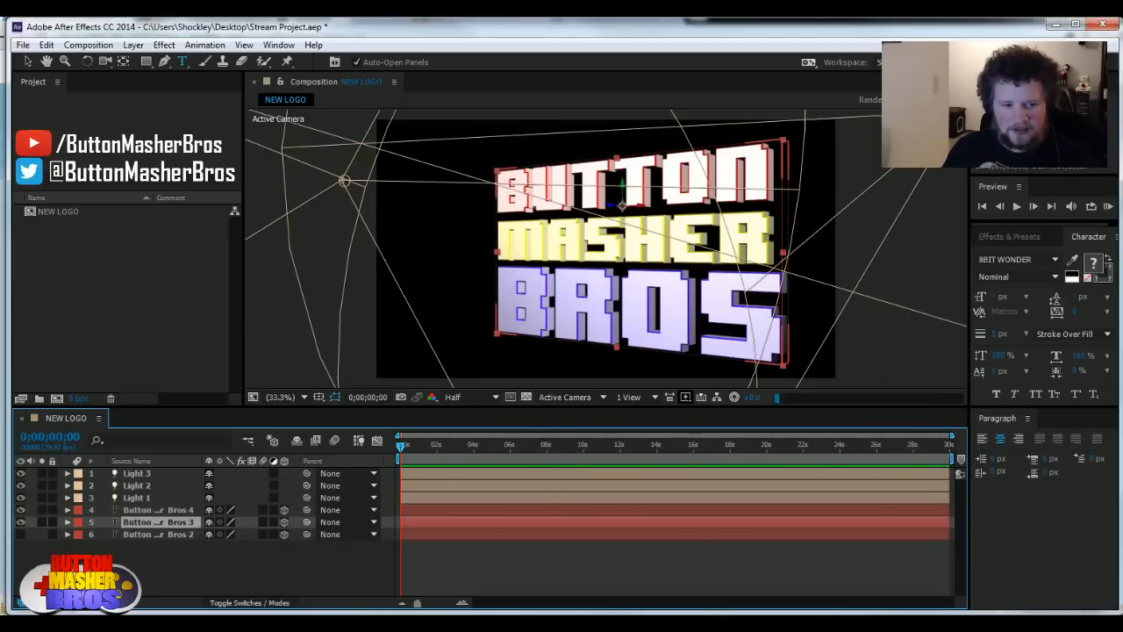
key(ctrl+Up)
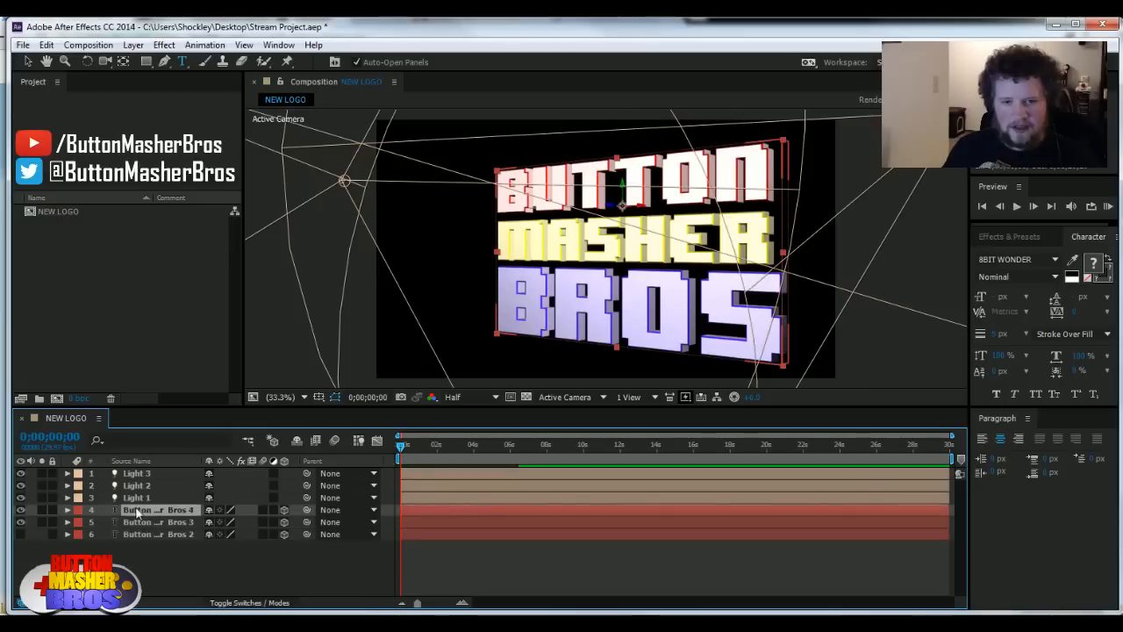
Step: Set the bevel depth of the duplicated text layer to 0 in its geometry options
click(67, 510)
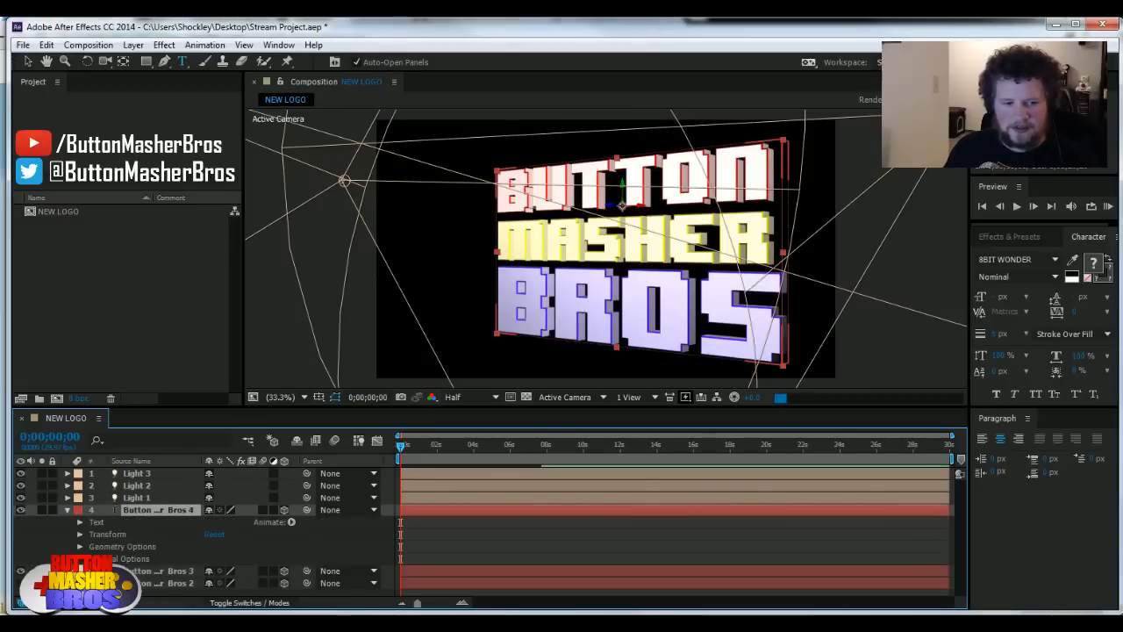
click(80, 547)
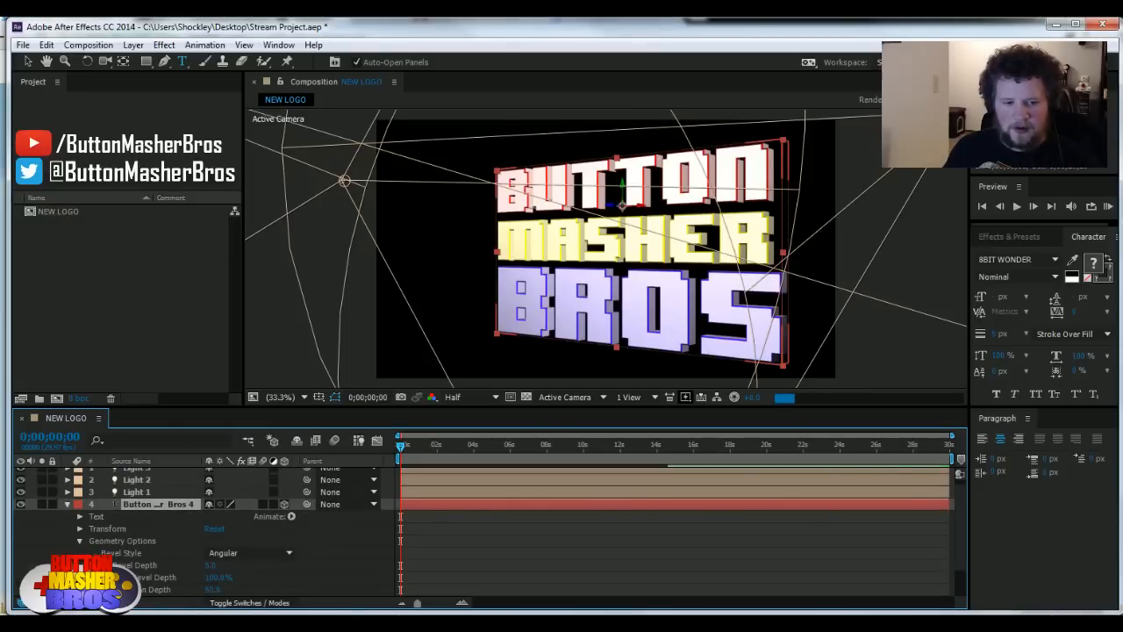
click(211, 565)
text(0)
key(Return)
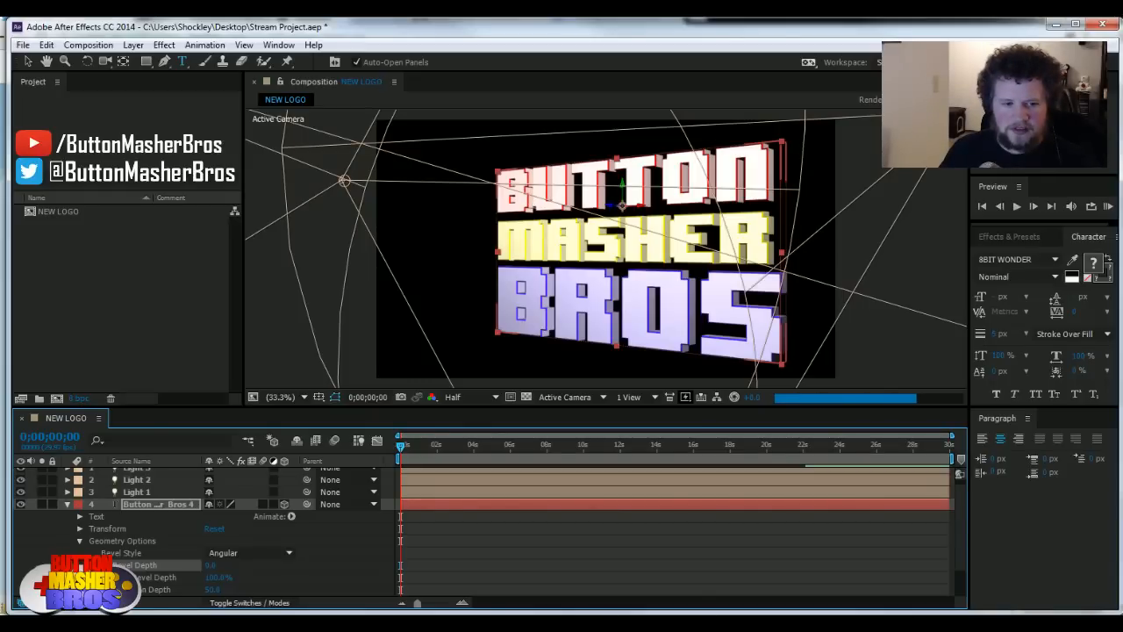
Step: Set the Z position of the duplicated text layer to -0.1, just in front of the original
key(p)
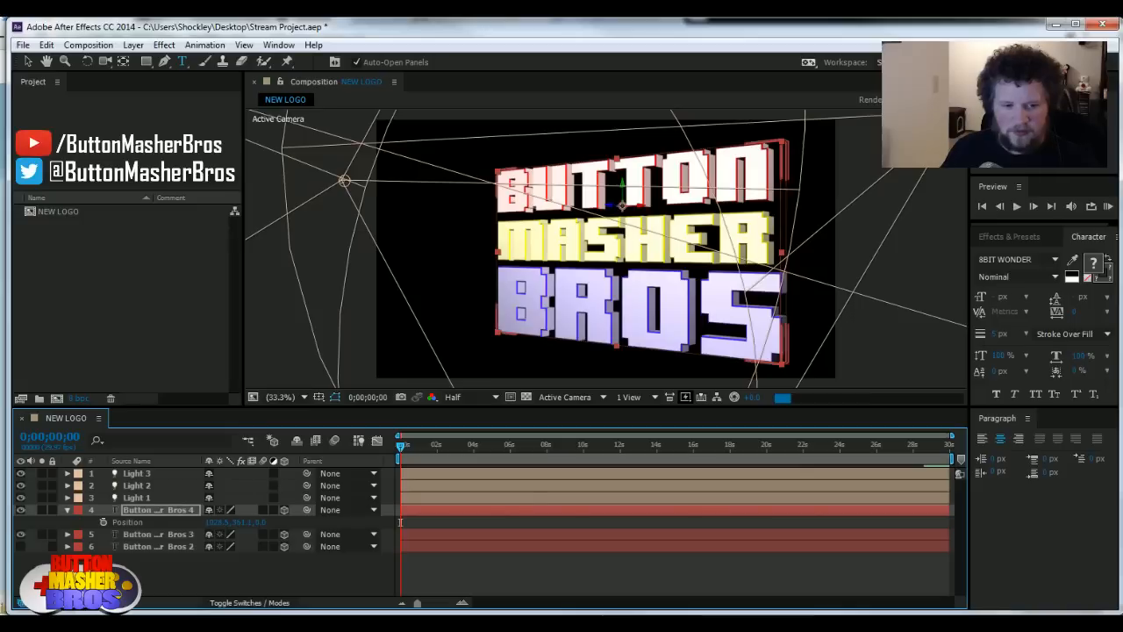
click(260, 521)
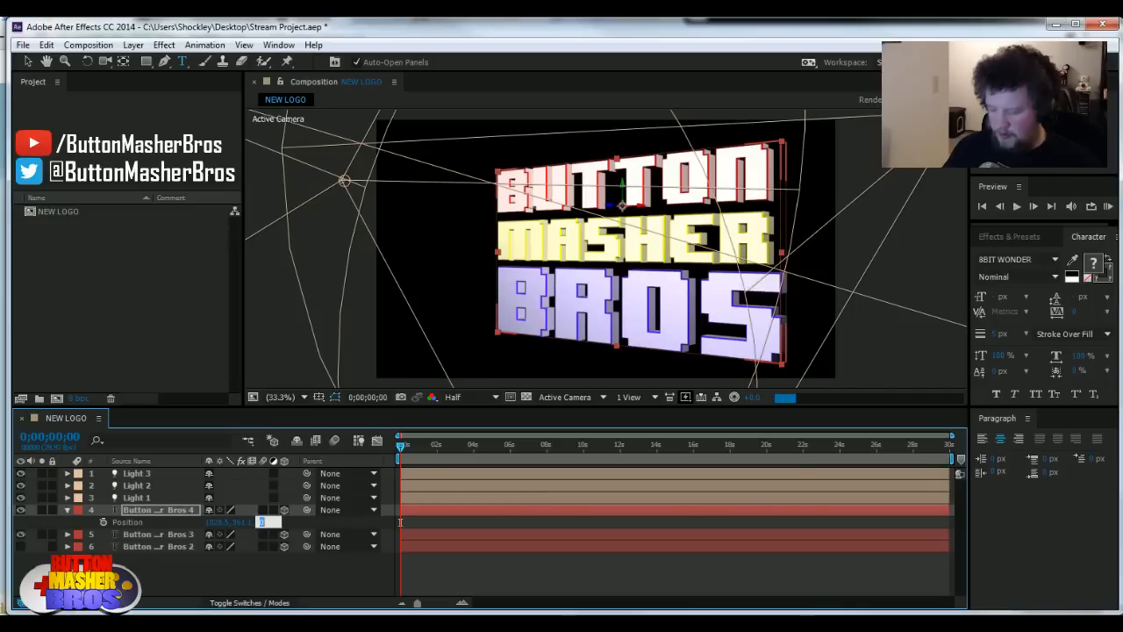
text(-)
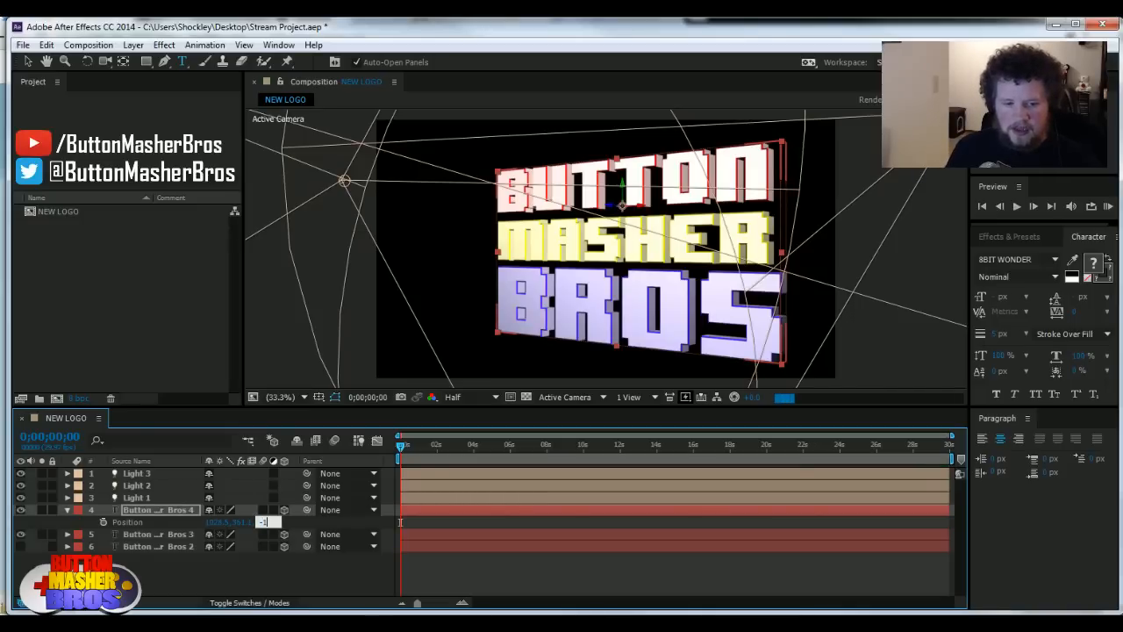
text(1)
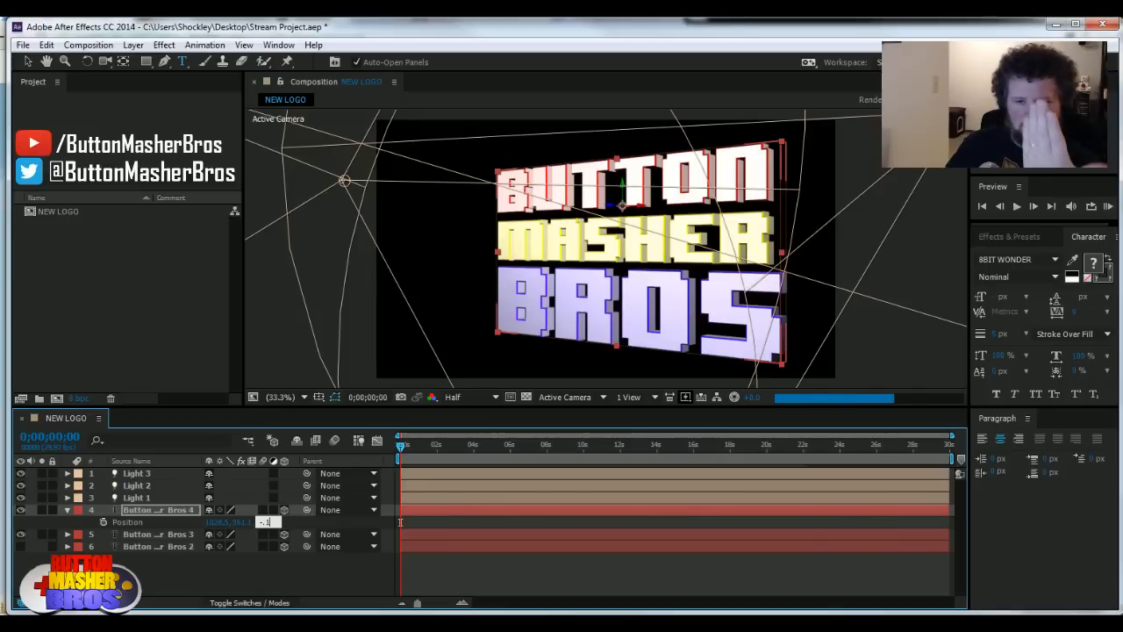
key(Return)
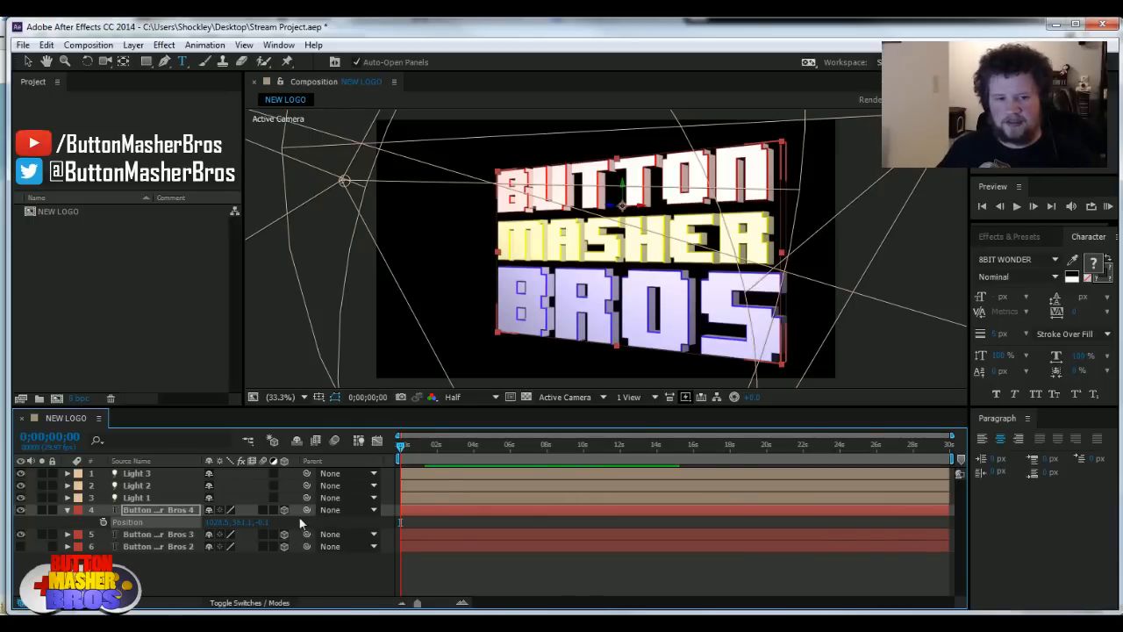
Step: Set the extrusion depth of the original Button Masher Bros 3 text layer to 100
click(128, 537)
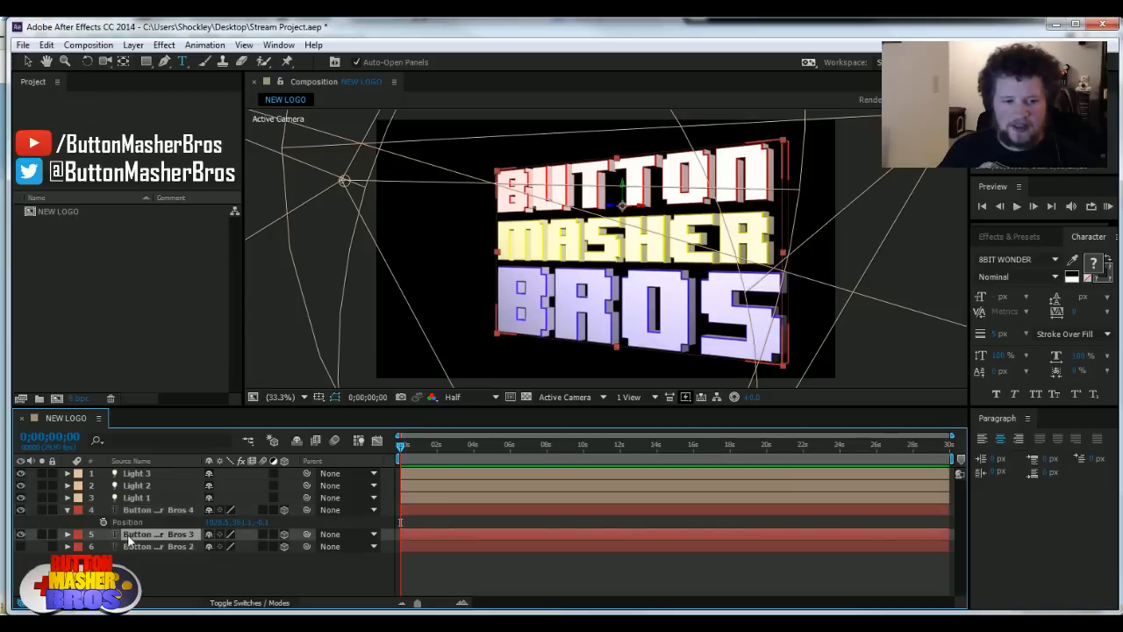
click(66, 536)
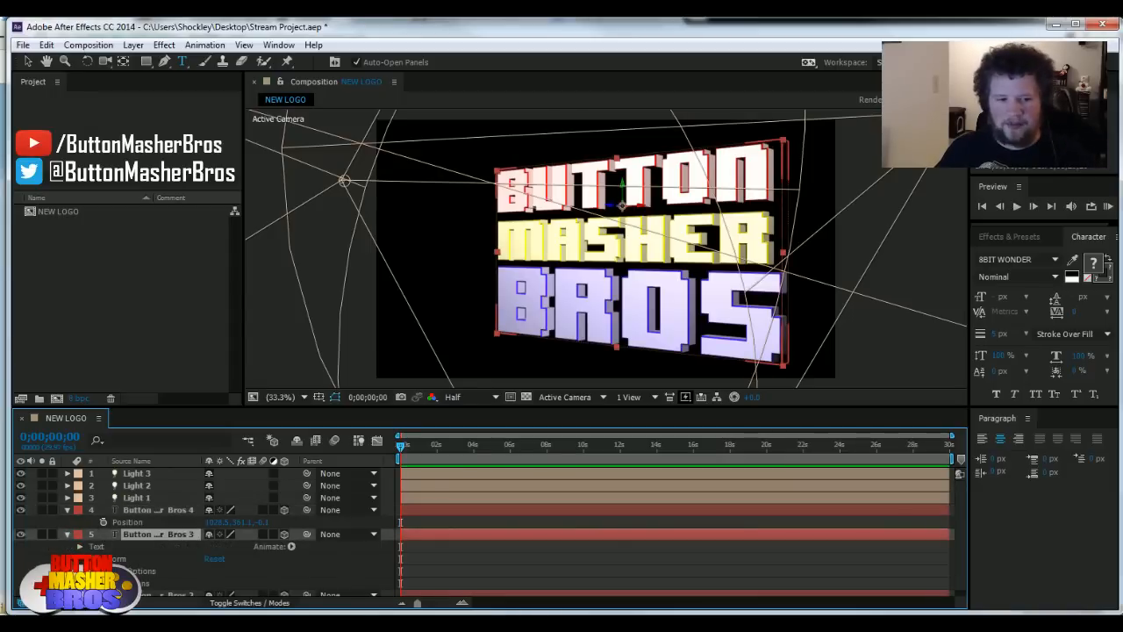
scroll(90, 544, down, 5)
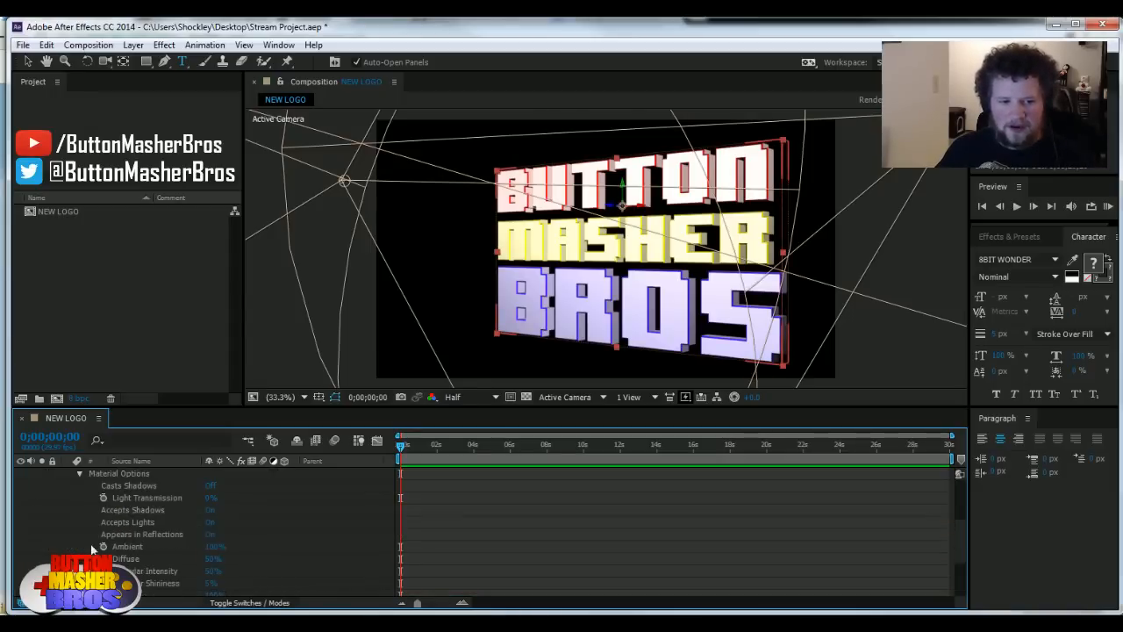
click(78, 473)
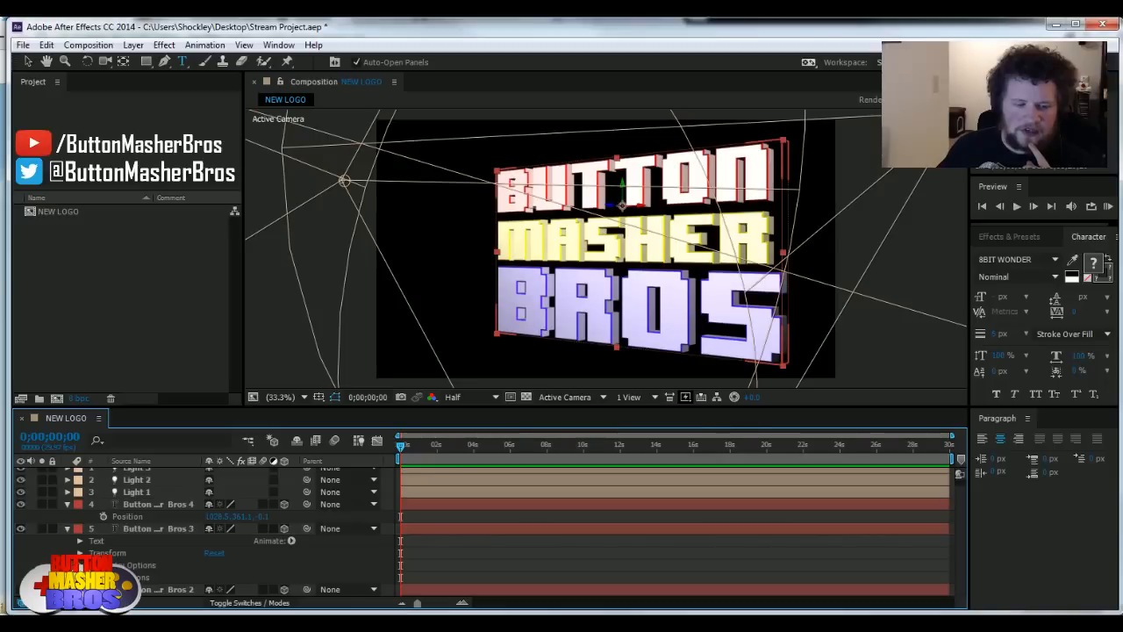
click(80, 565)
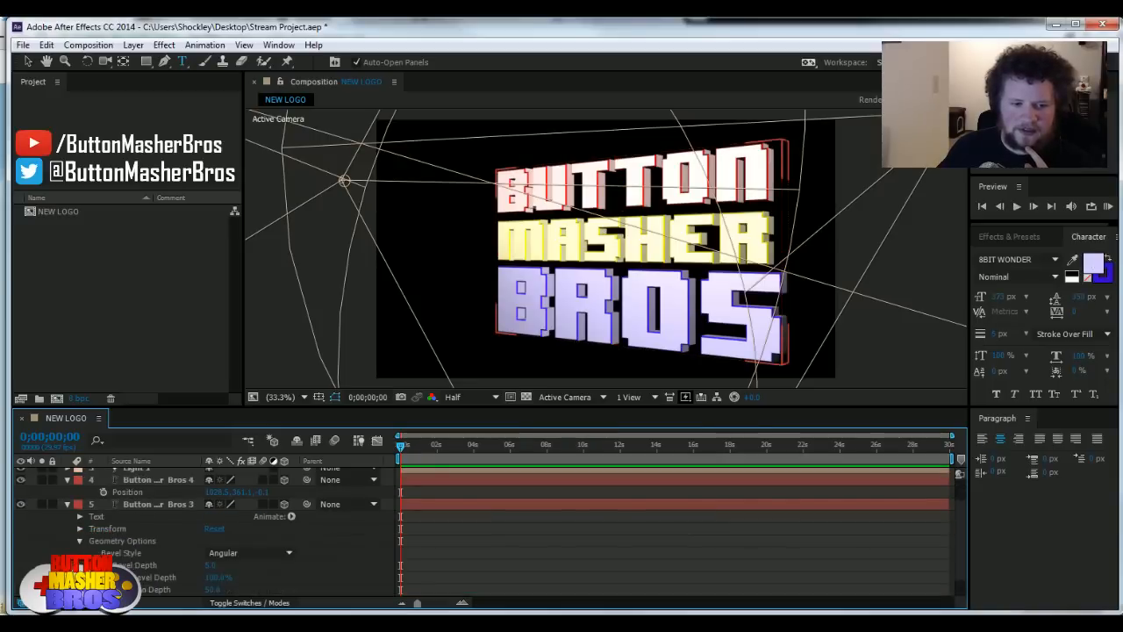
click(121, 540)
scroll(962, 526, down, 1)
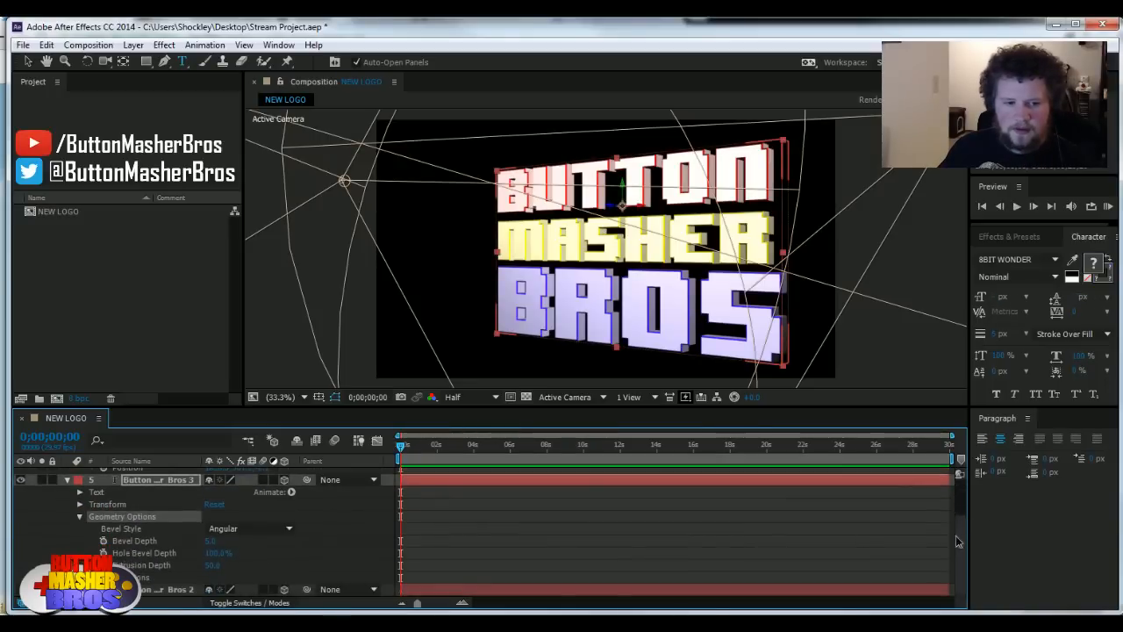
click(211, 541)
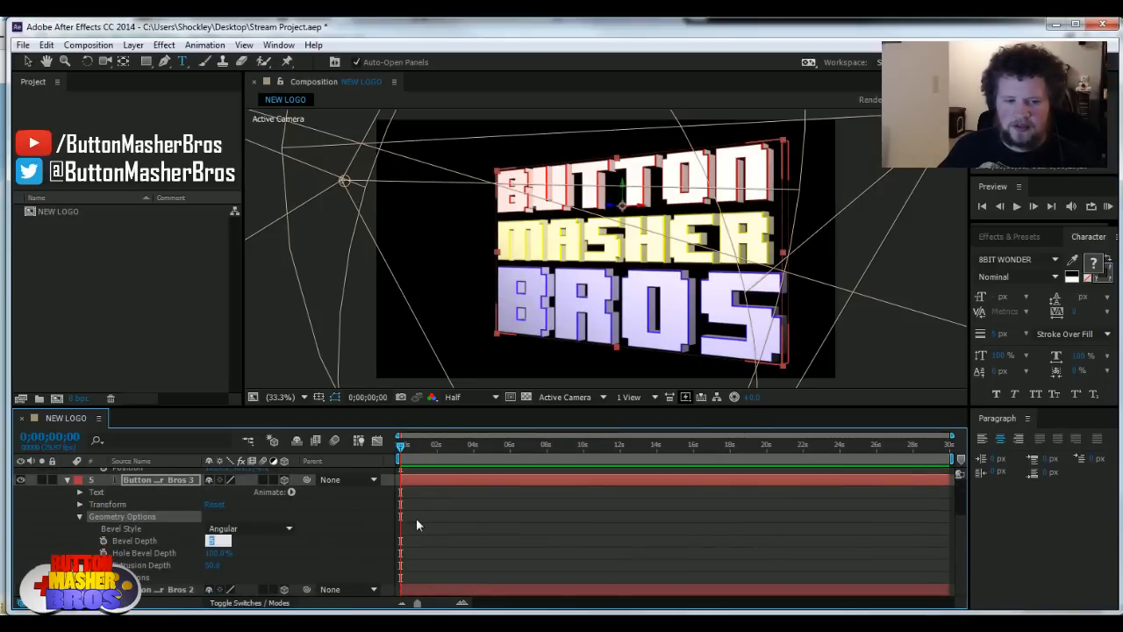
click(219, 566)
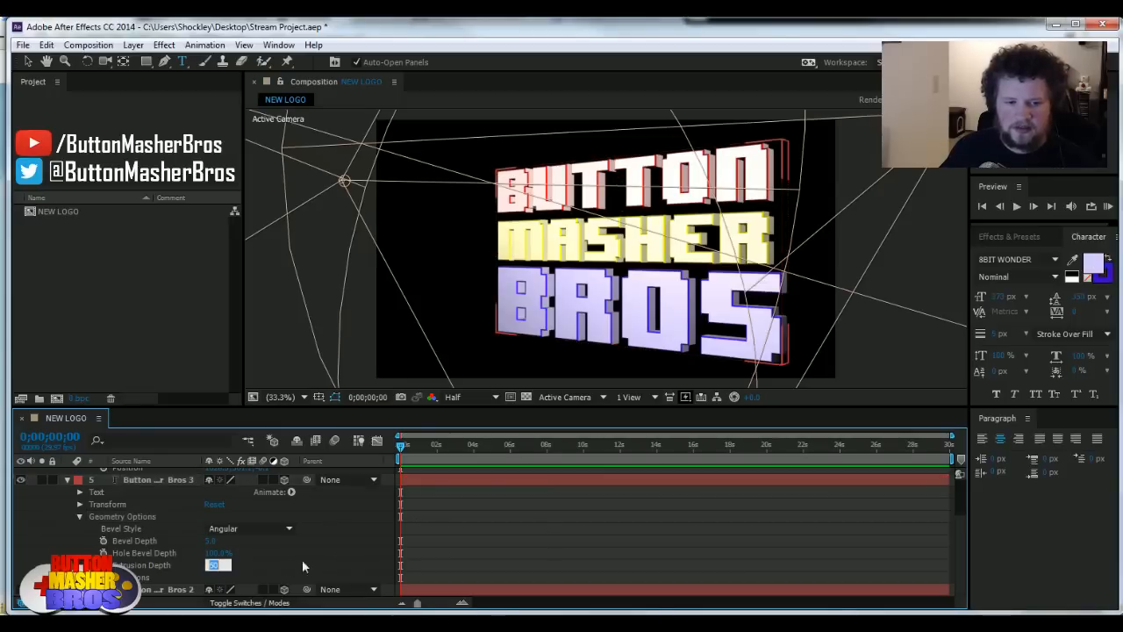
text(100)
key(Return)
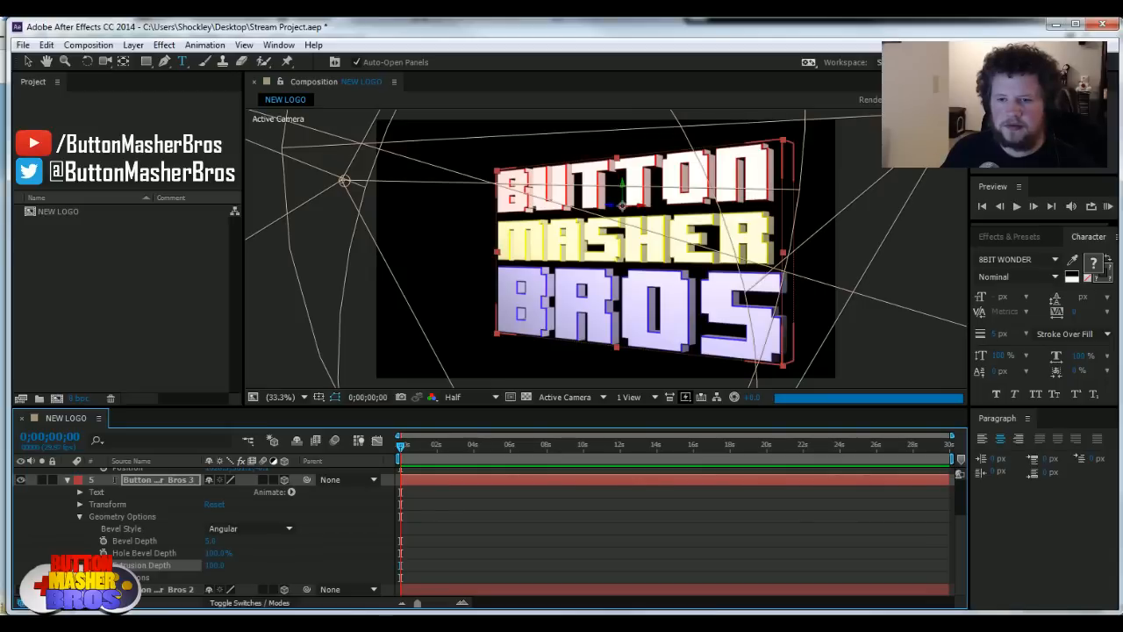
Step: Set the extrusion depth of the duplicated Button Masher Bros 4 text layer to 0 in its geometry options
scroll(963, 532, up, 4)
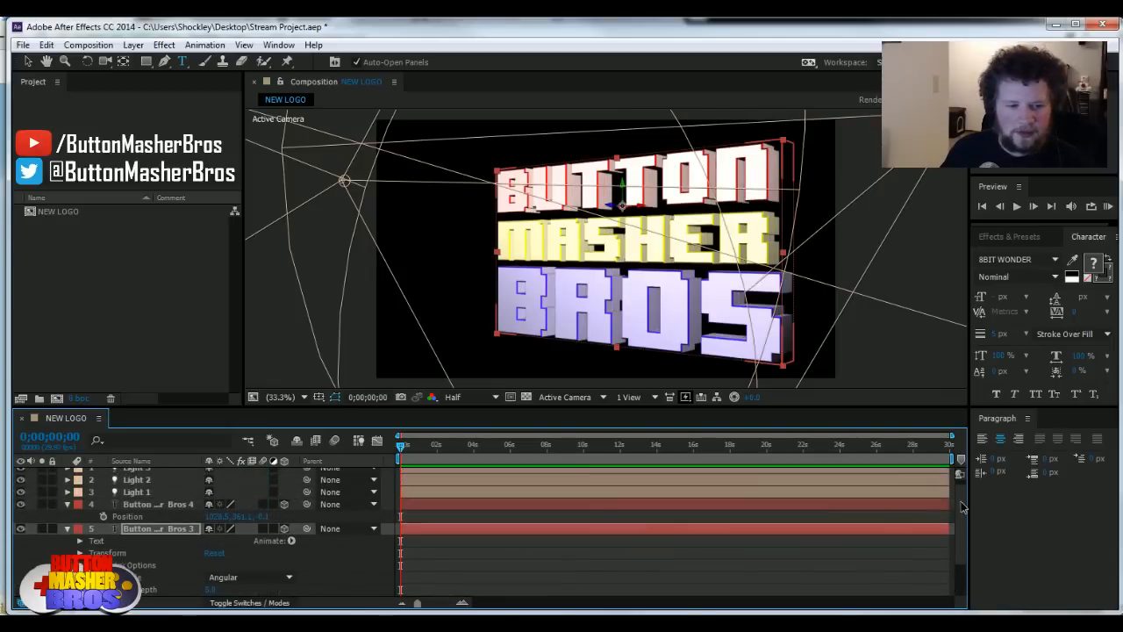
click(136, 507)
click(69, 505)
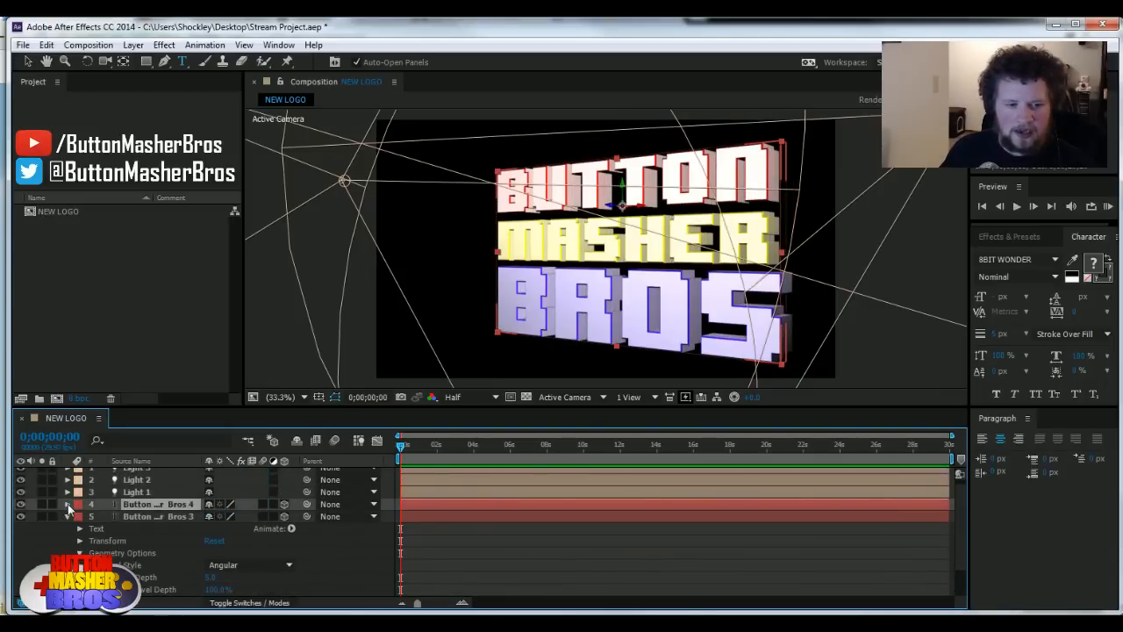
scroll(101, 542, down, 2)
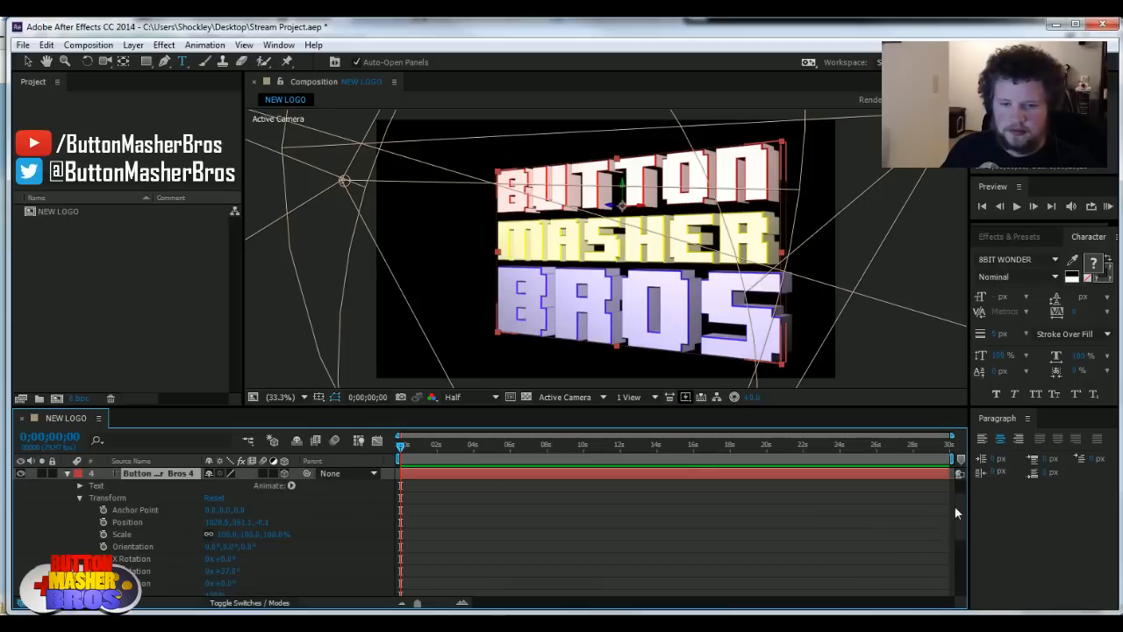
scroll(954, 507, down, 4)
click(75, 518)
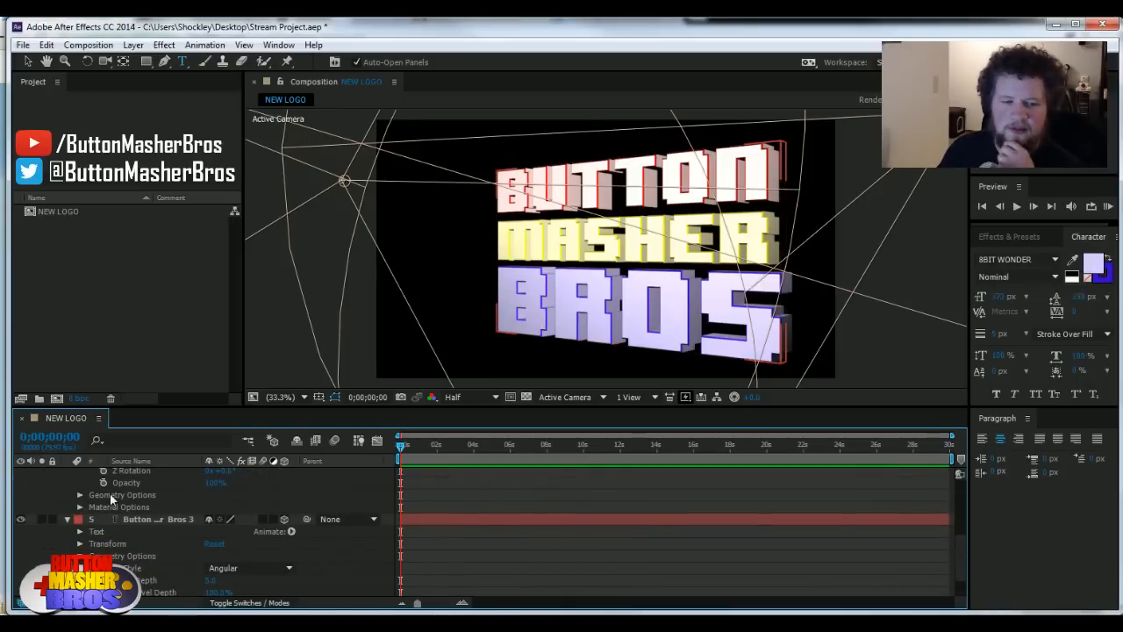
click(111, 495)
click(80, 495)
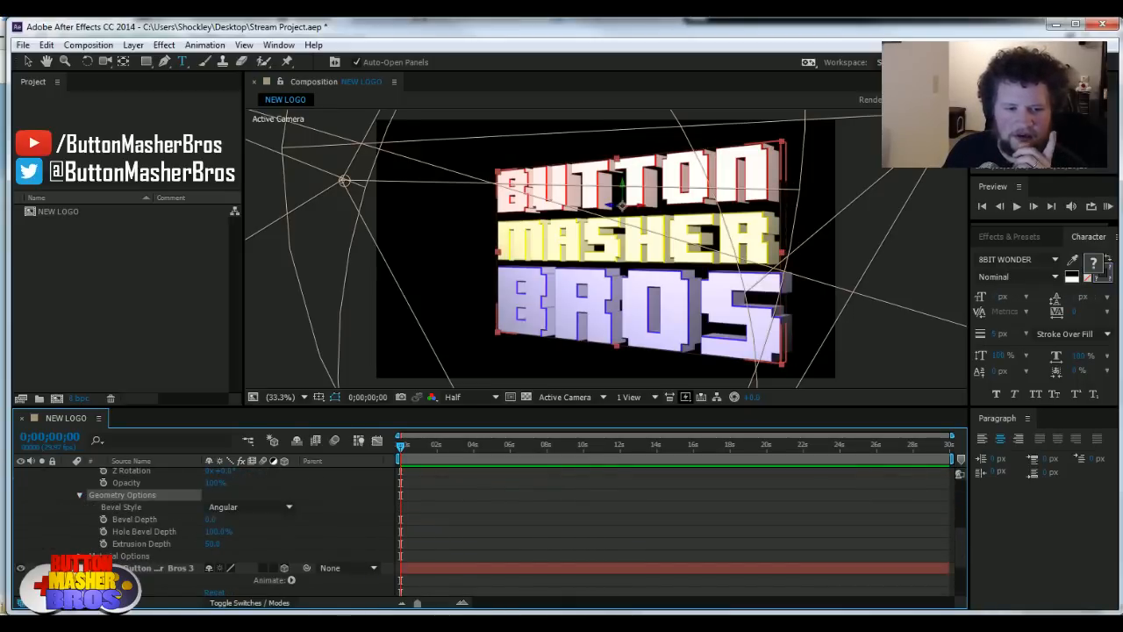
click(134, 518)
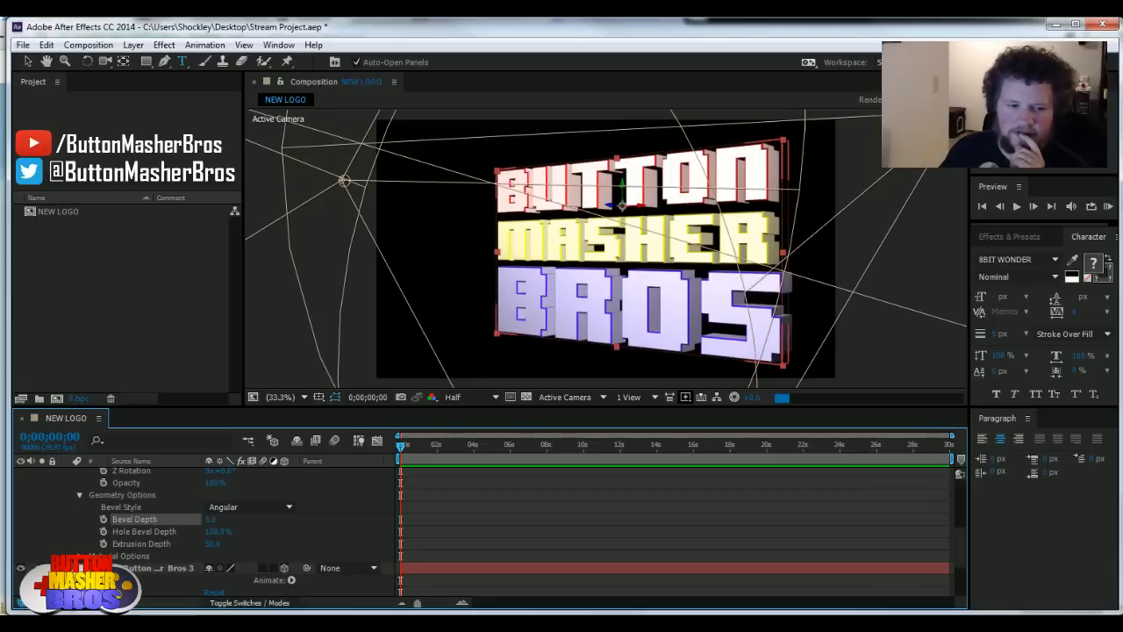
click(212, 543)
text(0)
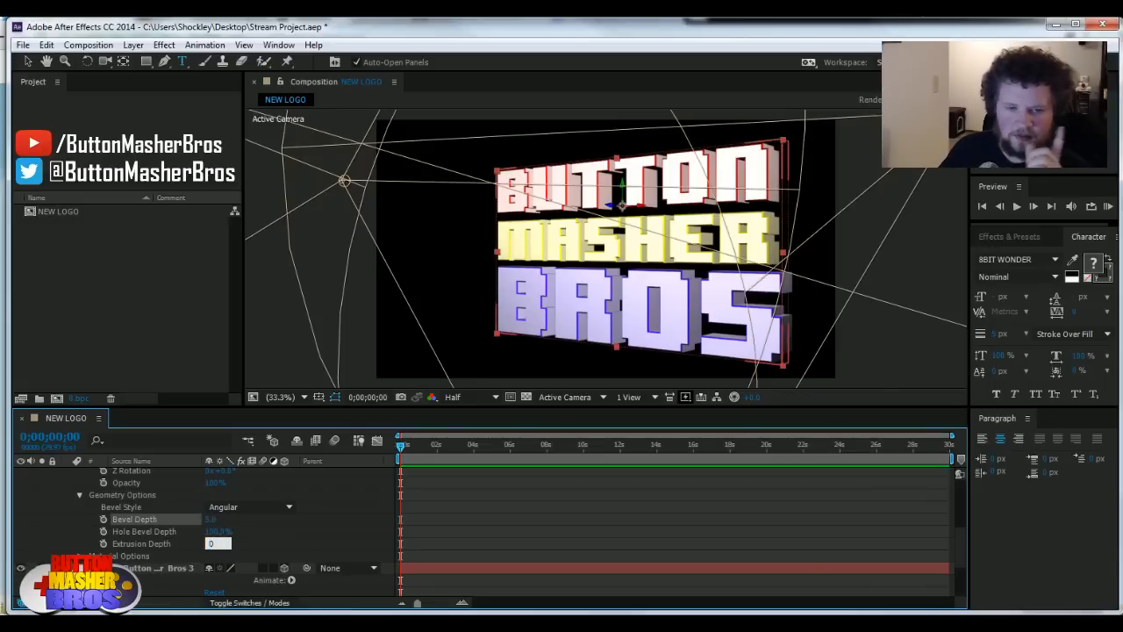
key(Return)
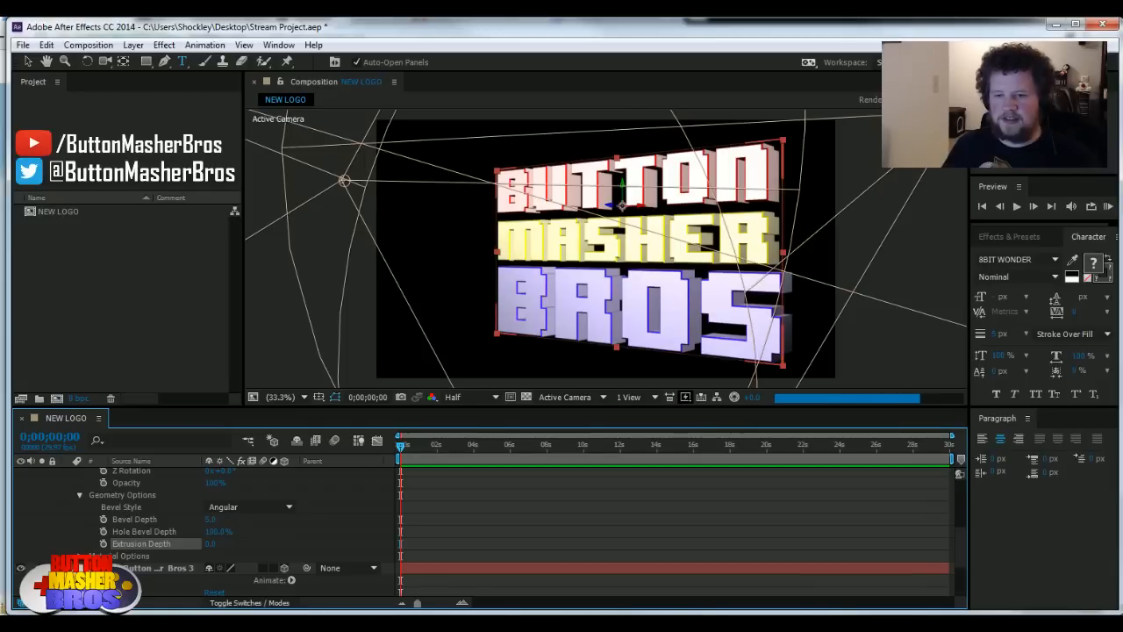
Step: Swap the fill and stroke colors of the word BUTTON in the Button Masher Bros 3 text layer
drag(959, 517, 958, 579)
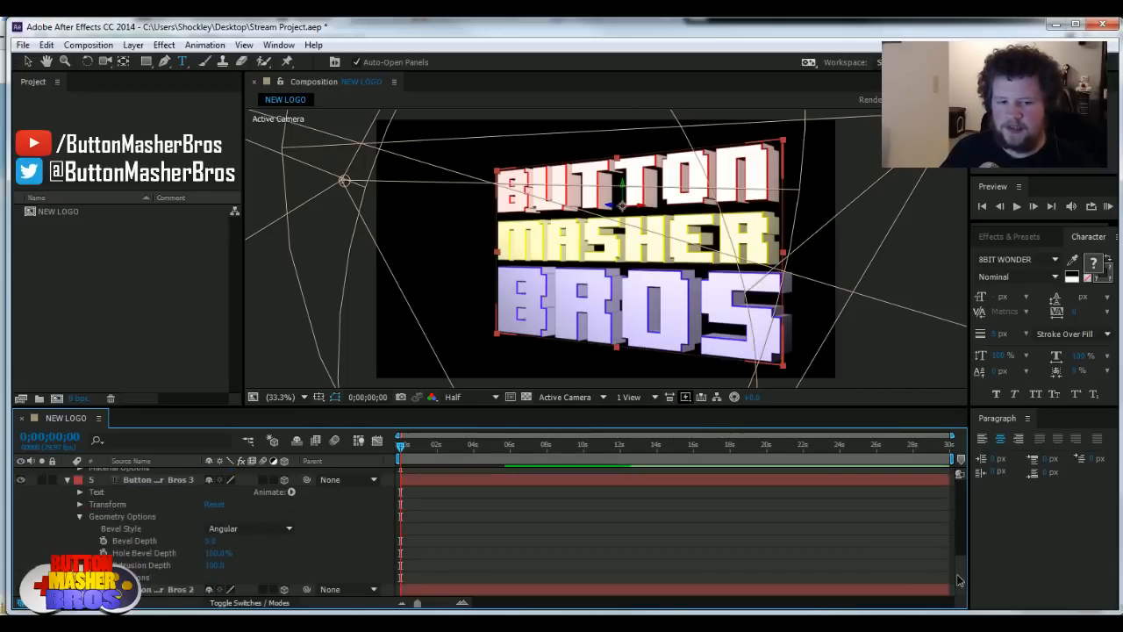
click(159, 479)
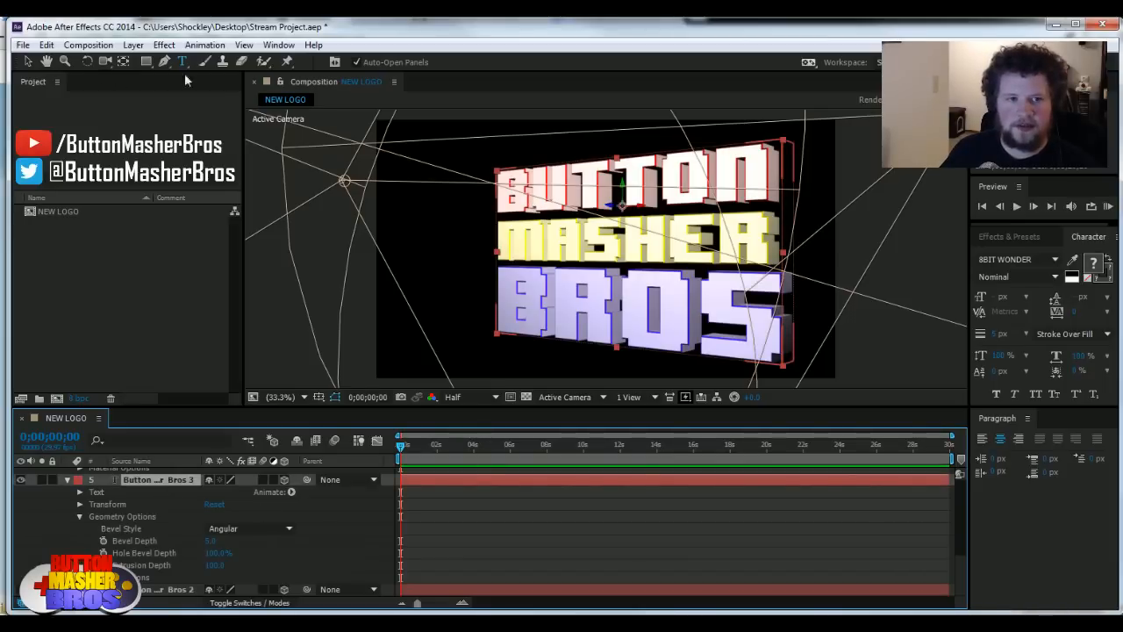
drag(774, 179, 496, 189)
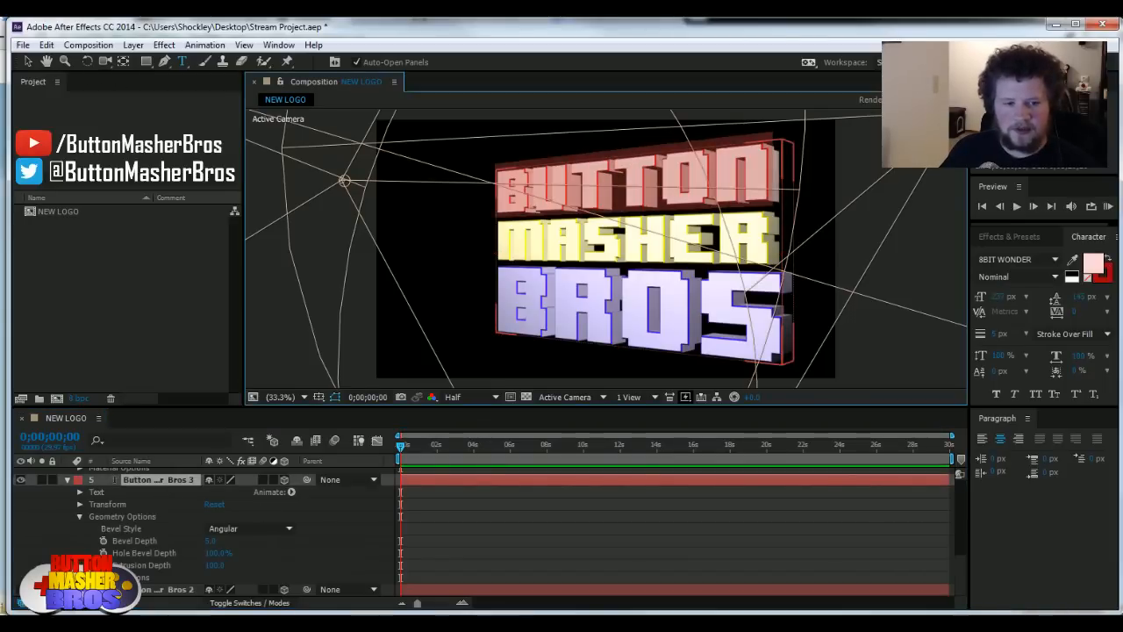
click(1110, 258)
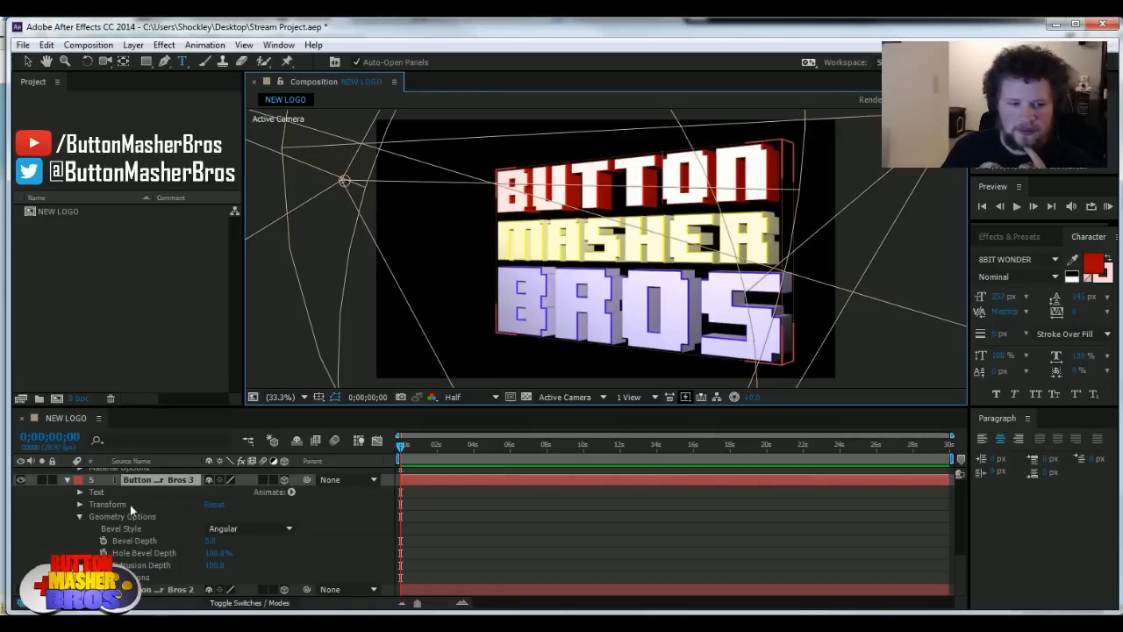
Step: Swap the fill and stroke colors of the words MASHER and BROS in the Button Masher Bros 3 layer
drag(775, 239, 497, 240)
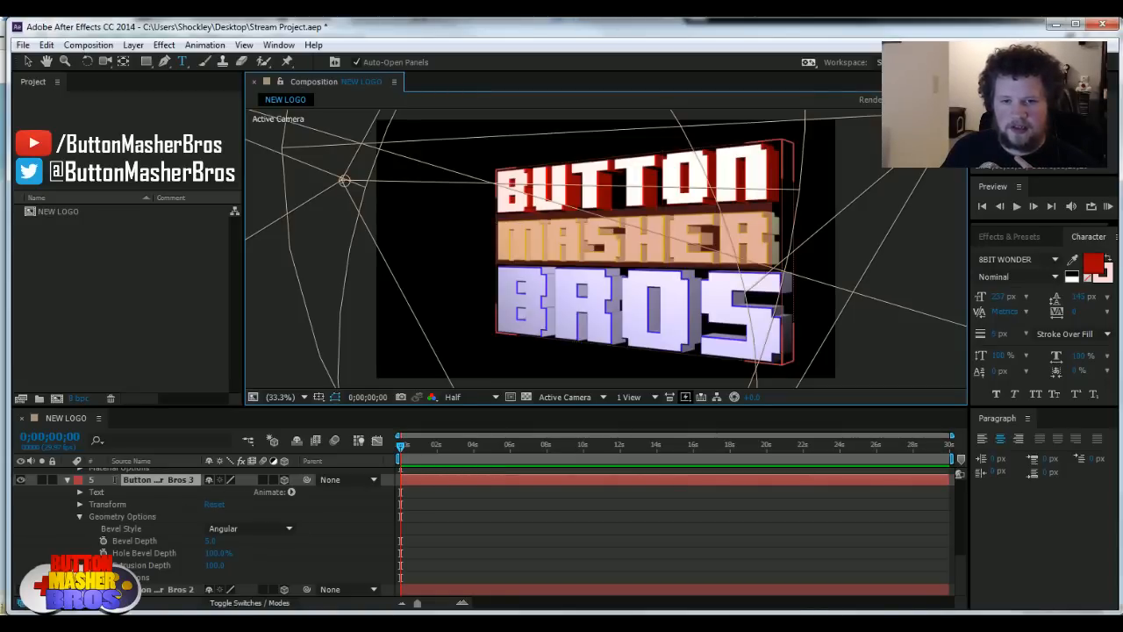
click(1107, 257)
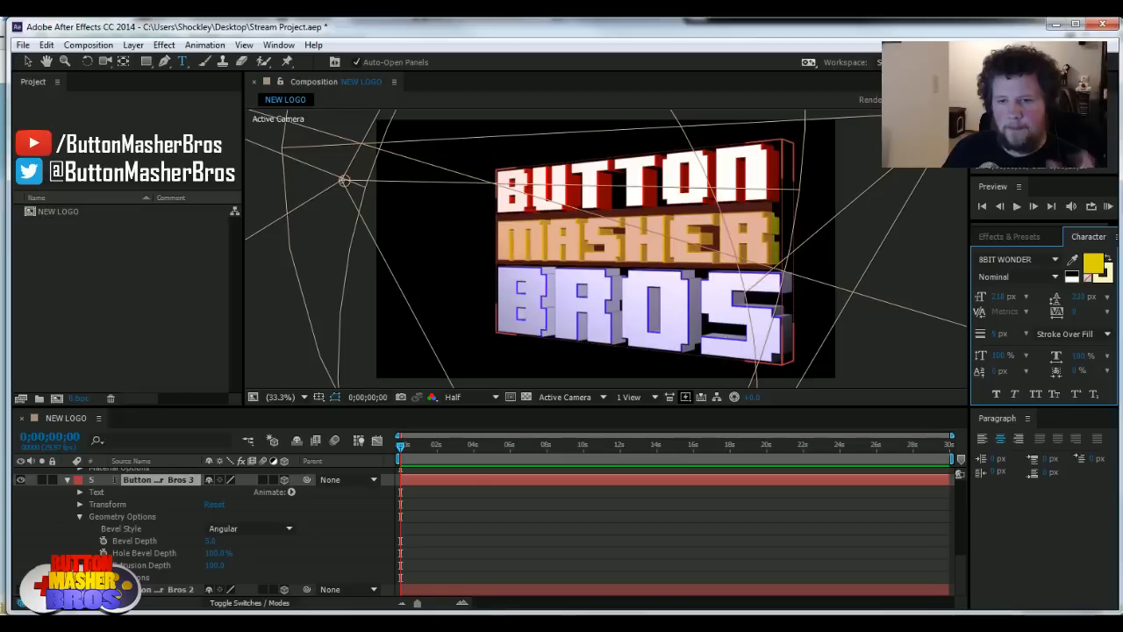
drag(794, 319, 501, 303)
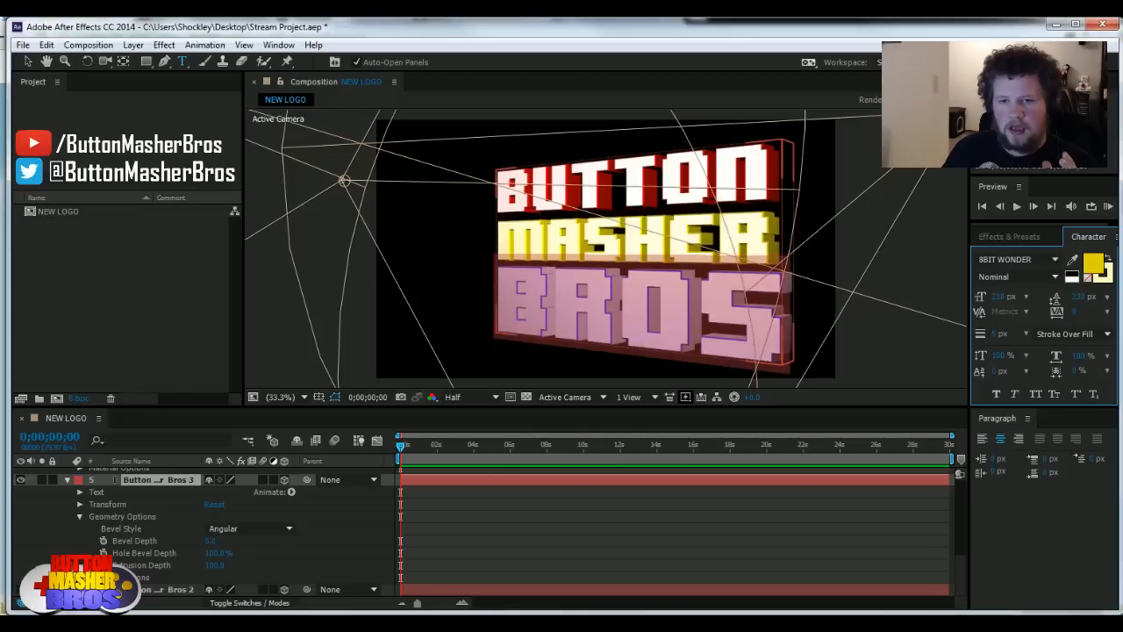
click(1108, 258)
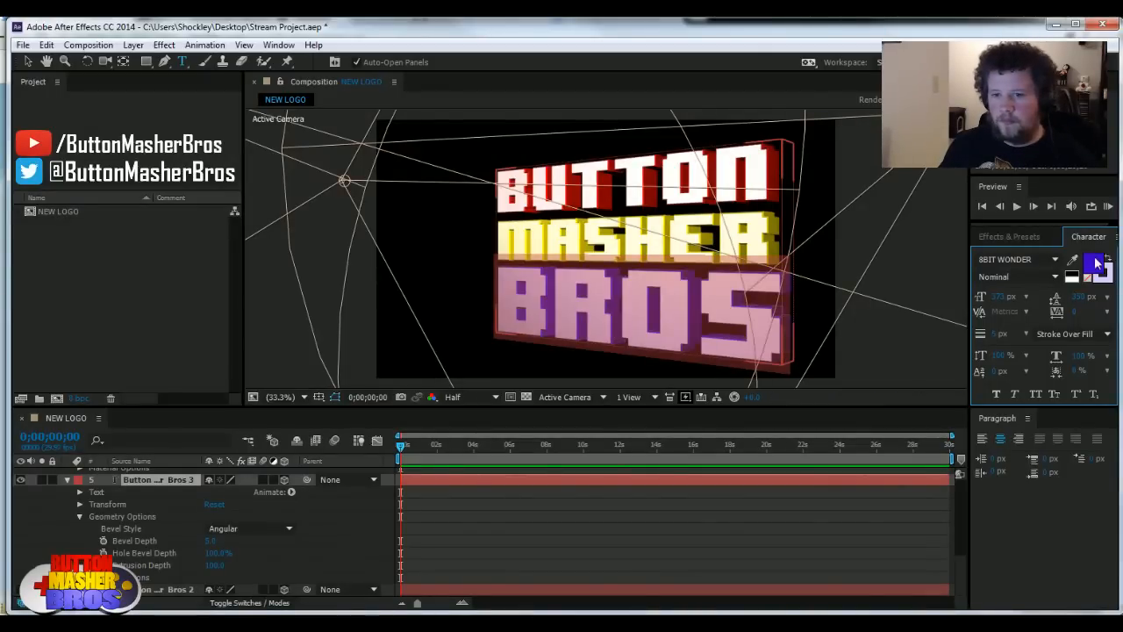
click(624, 305)
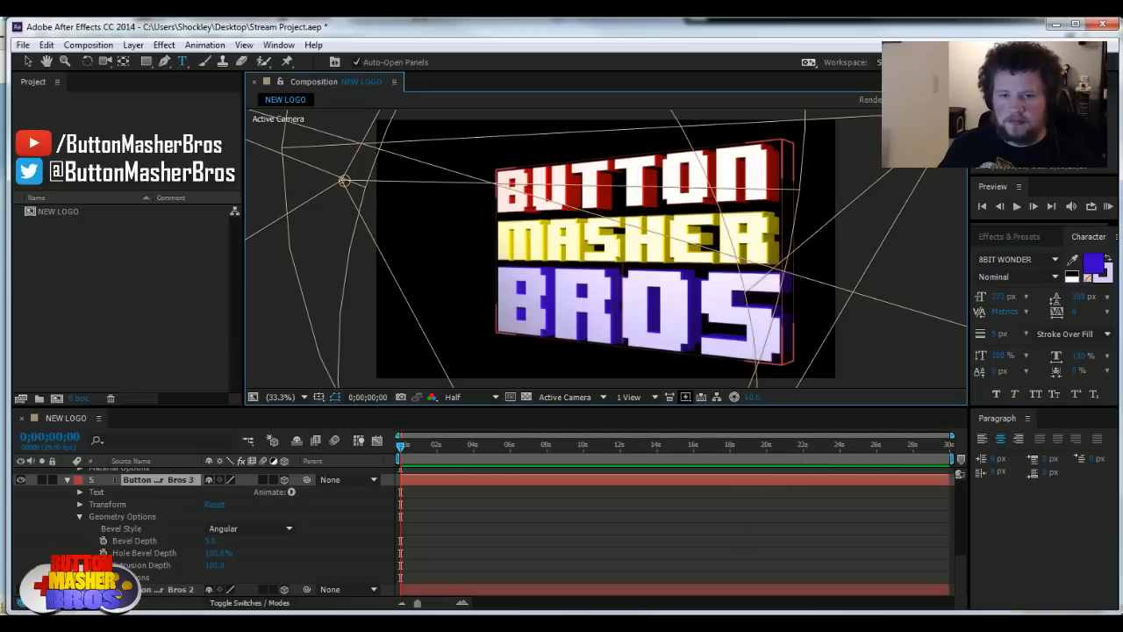
click(721, 516)
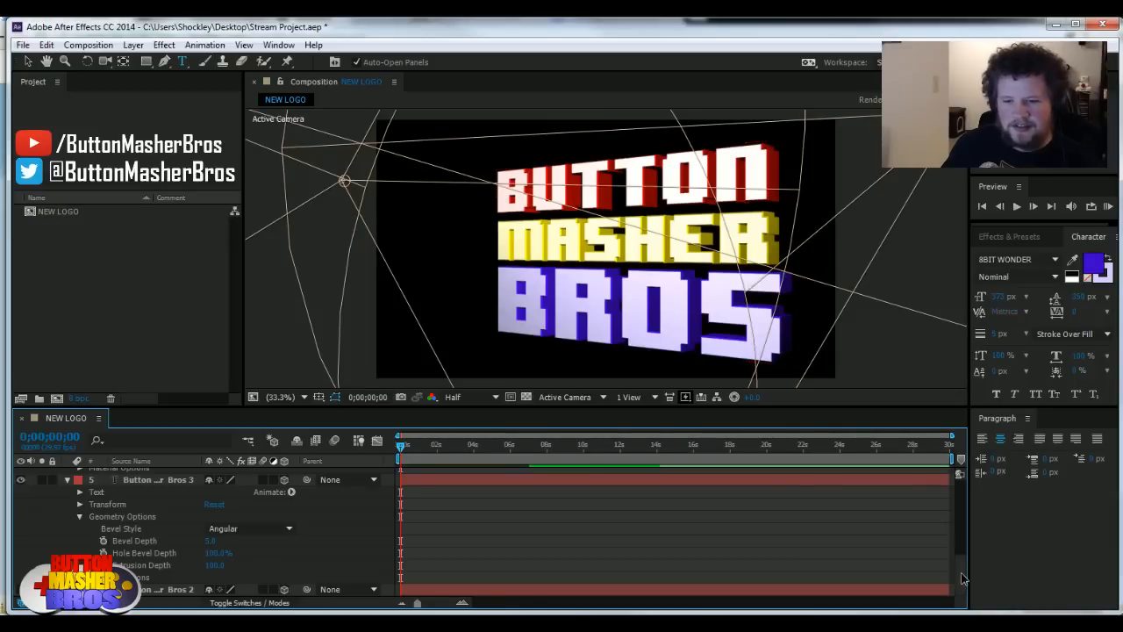
Step: Collapse the text layers' properties, delete the hidden Button Masher Bros 2 layer and select Button Masher Bros 3
drag(965, 579, 923, 499)
click(97, 520)
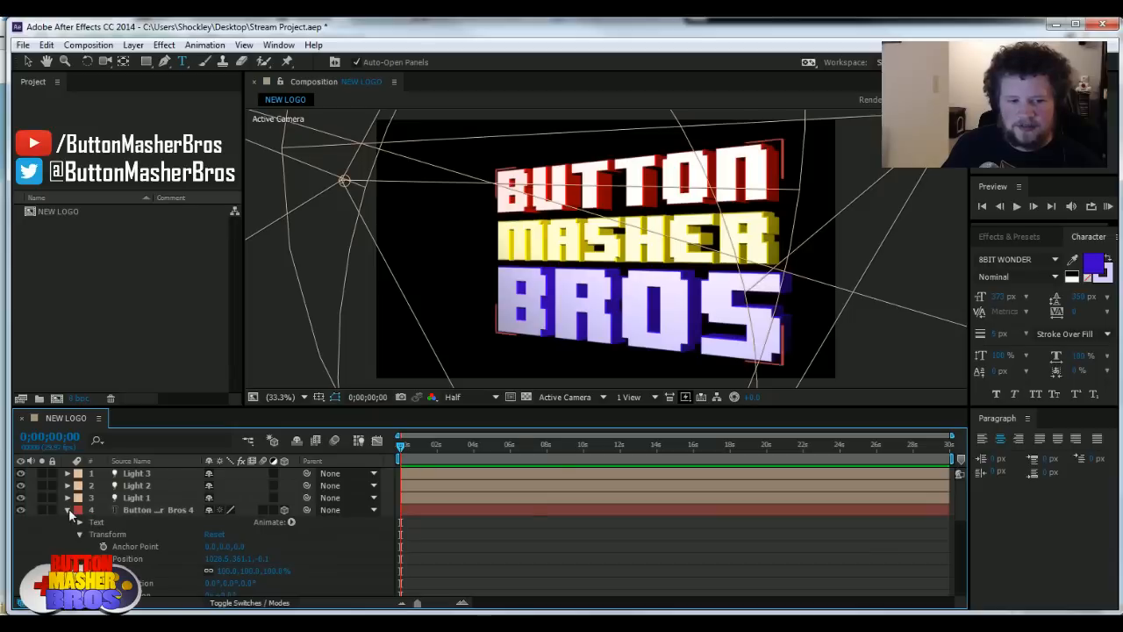
click(68, 510)
click(67, 522)
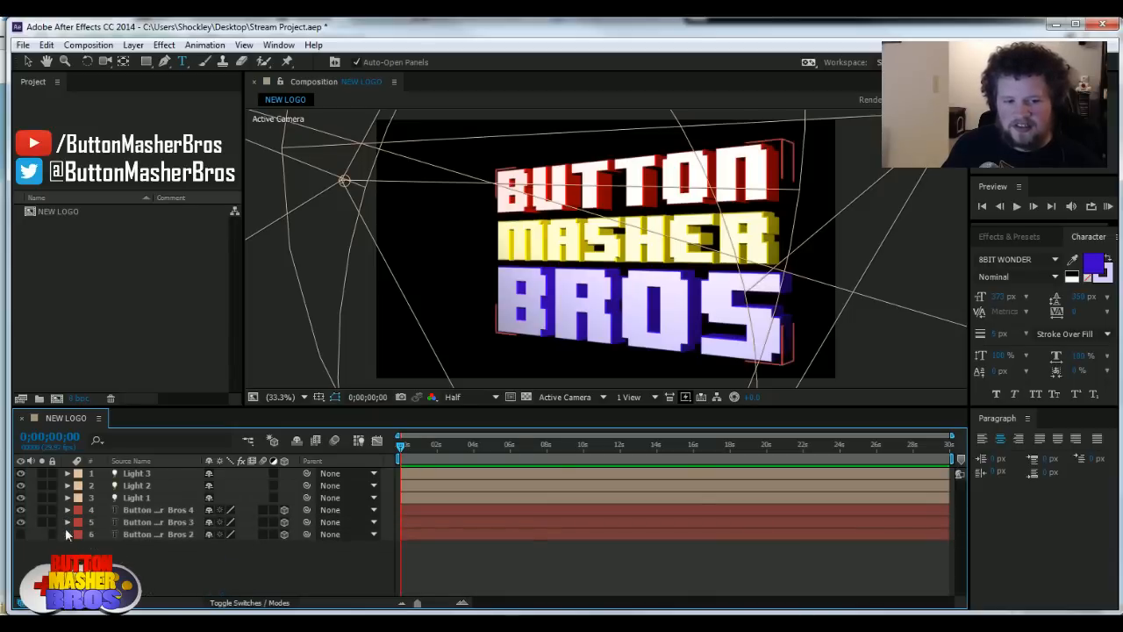
click(130, 513)
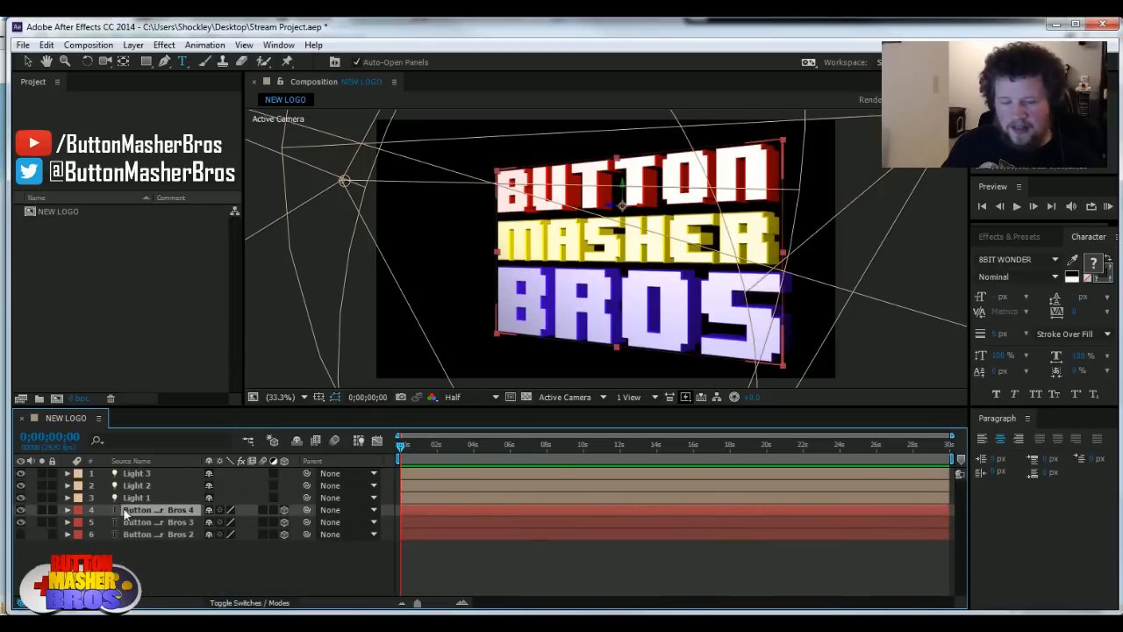
click(132, 523)
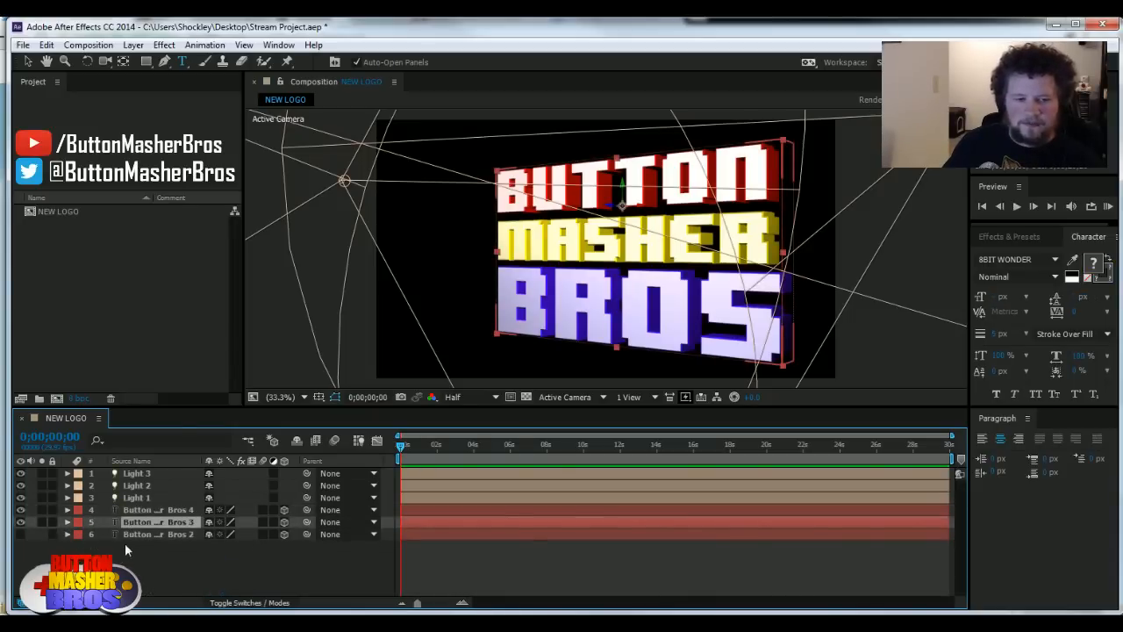
click(129, 534)
key(Delete)
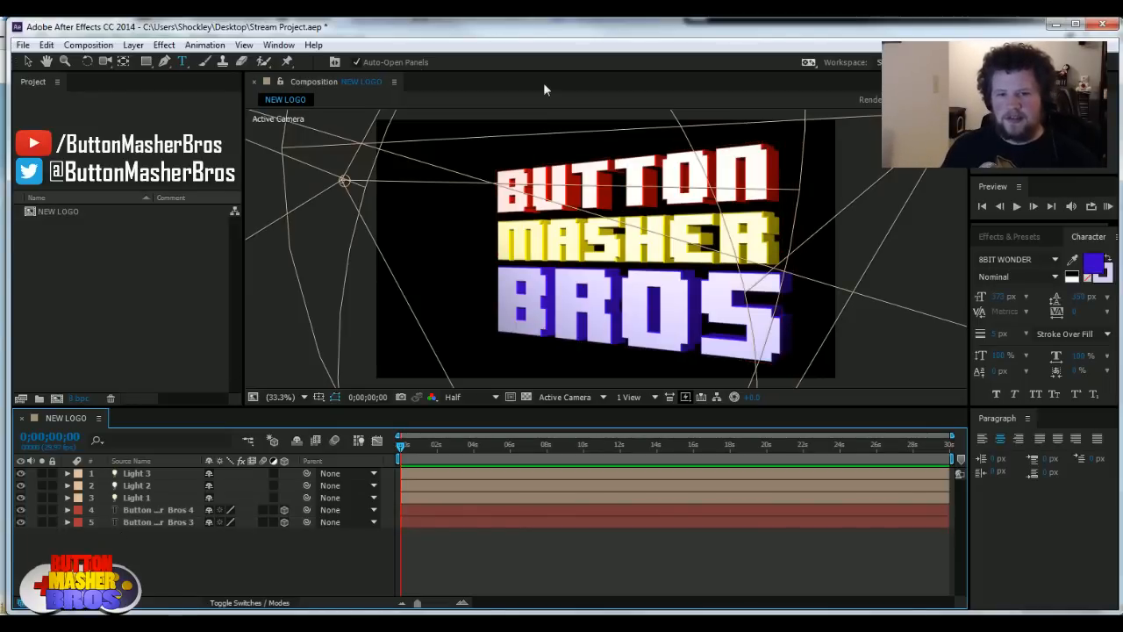
click(152, 522)
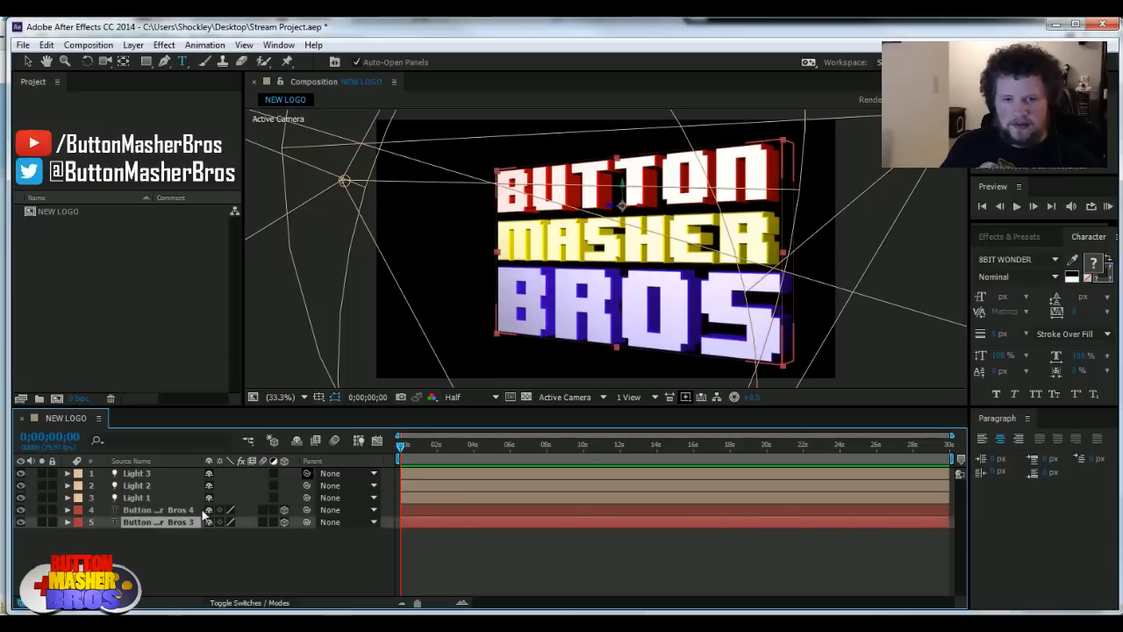
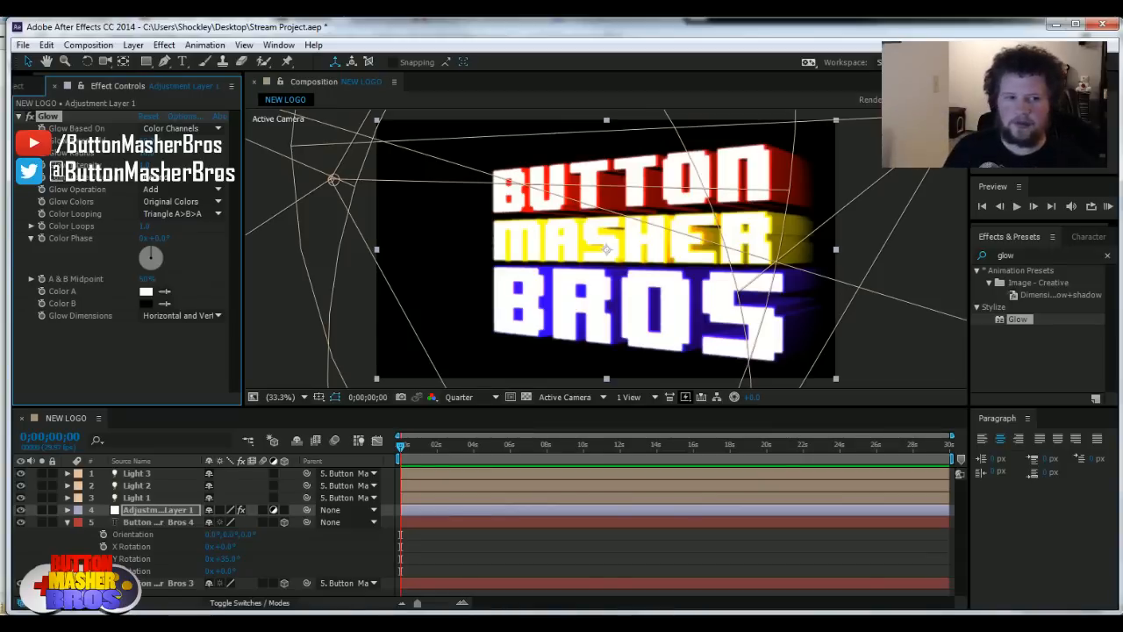
Step: Lower the threshold of the Glow effect on Adjustment Layer 1 to strengthen the glow on the extruded sides
click(153, 142)
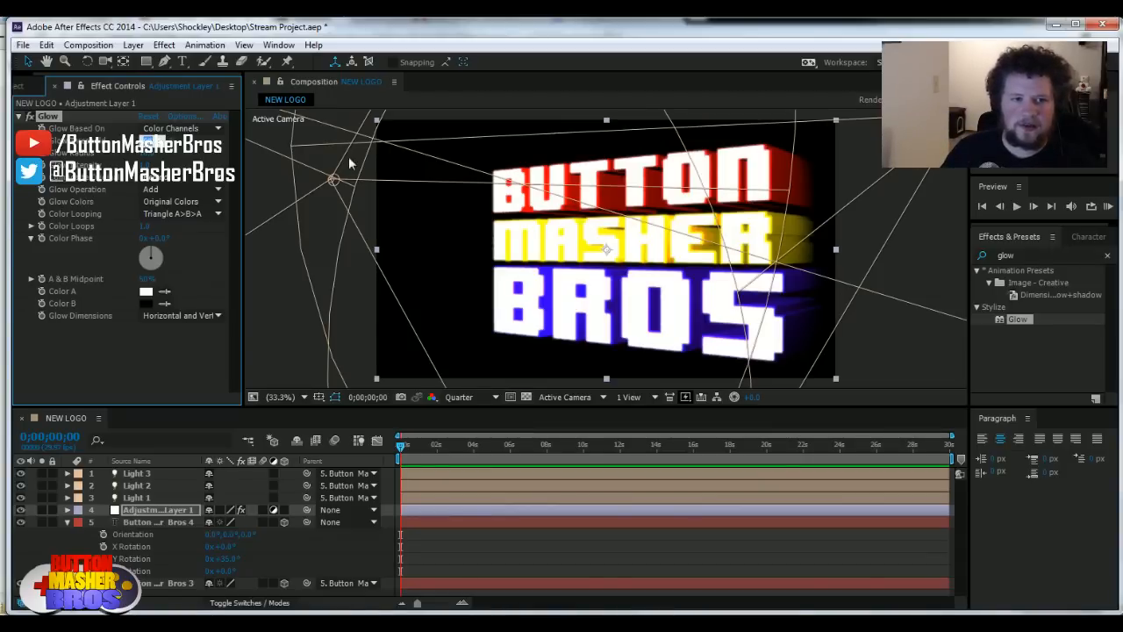
key(Return)
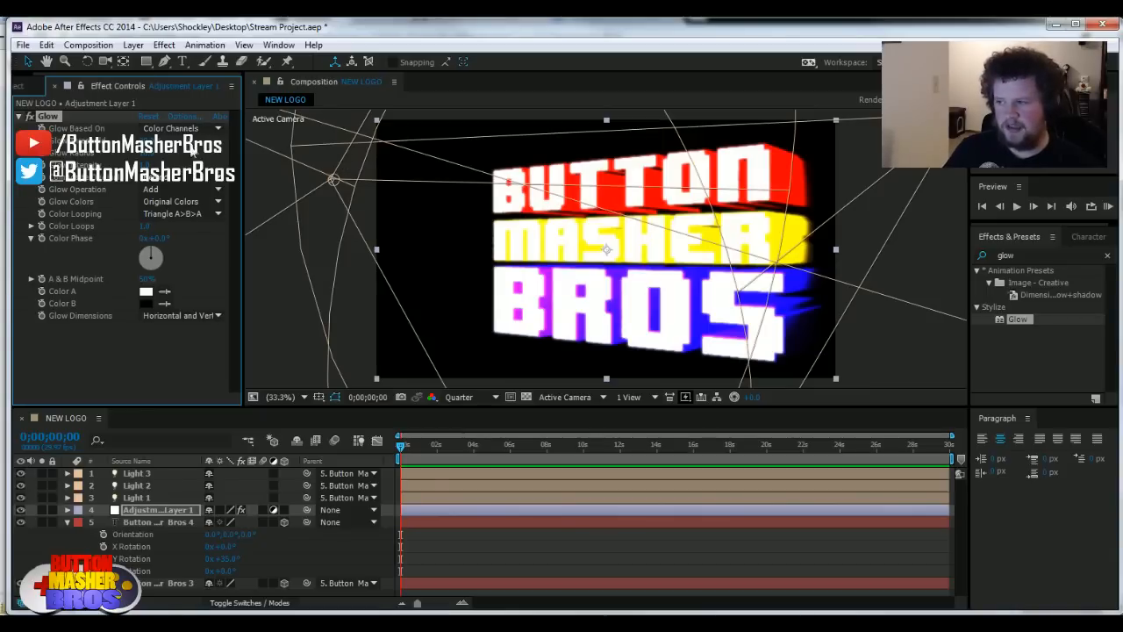
click(149, 140)
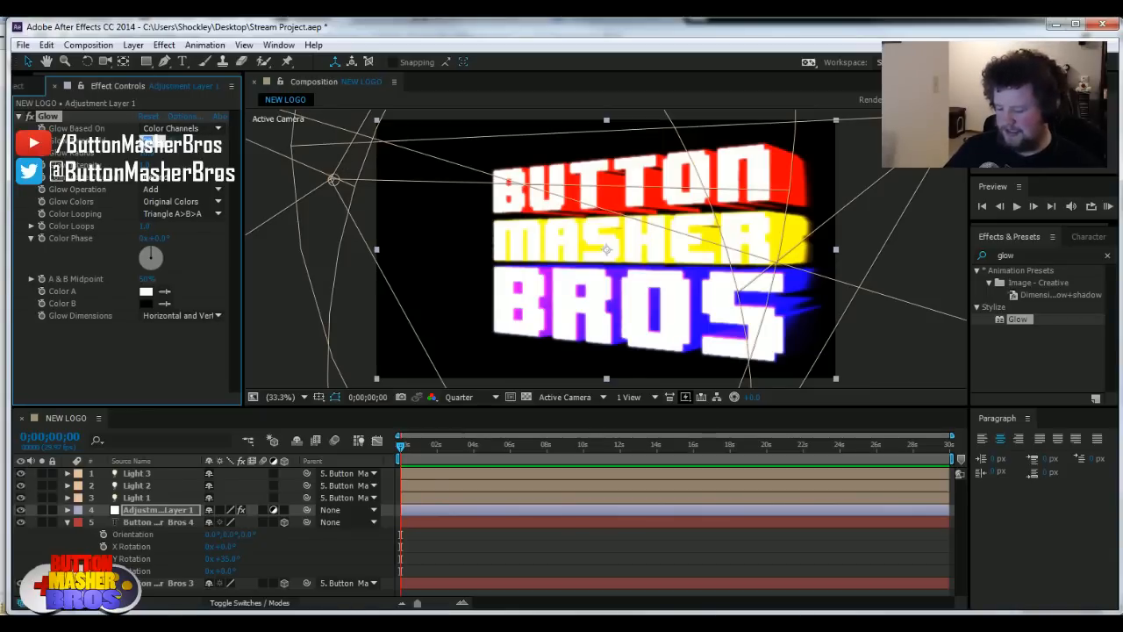
key(Return)
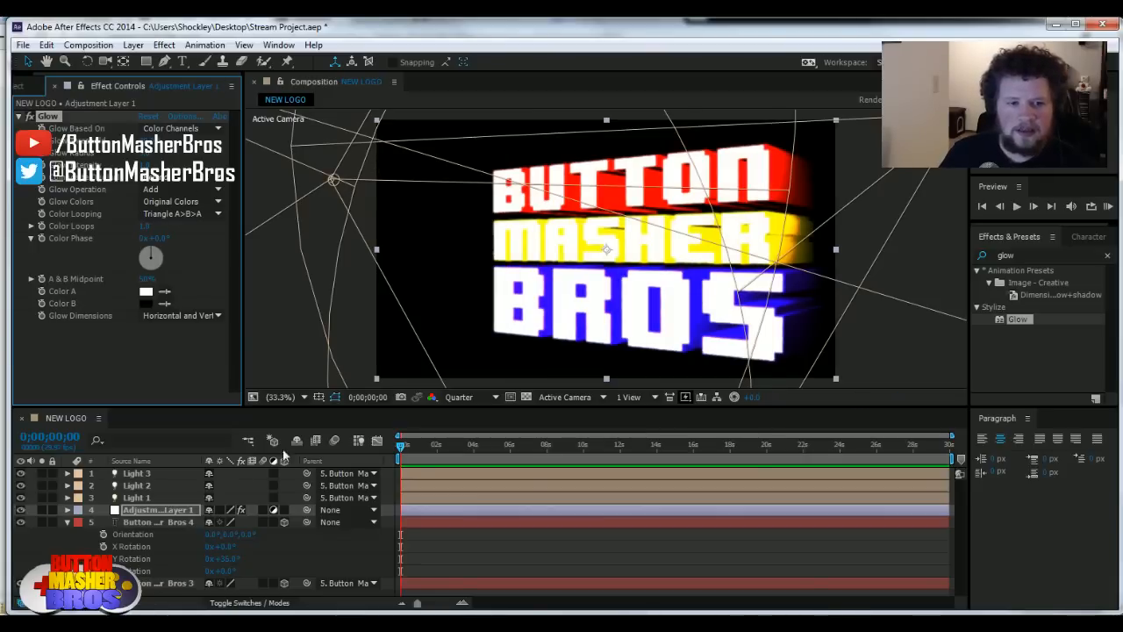
Step: Set the opacity of Adjustment Layer 1 to 50%
click(125, 509)
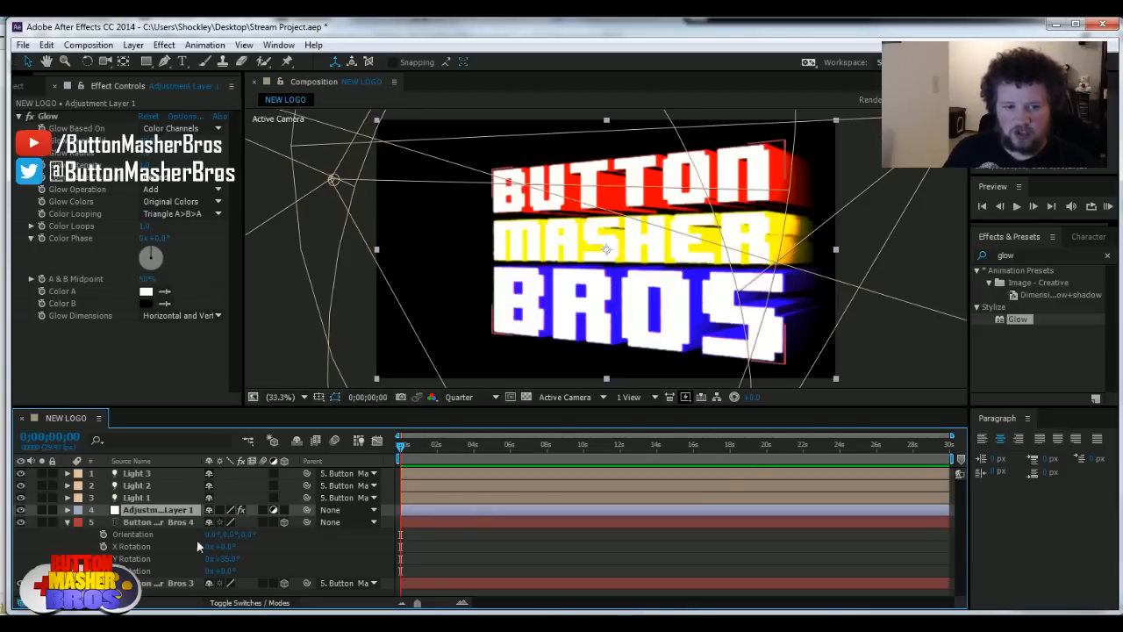
key(t)
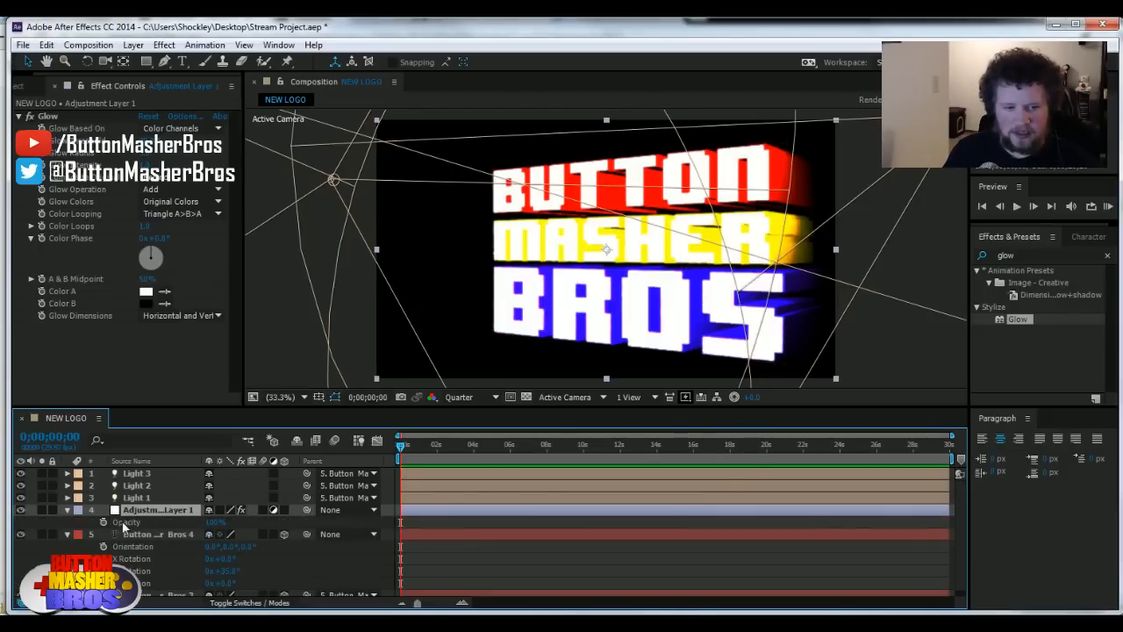
click(215, 522)
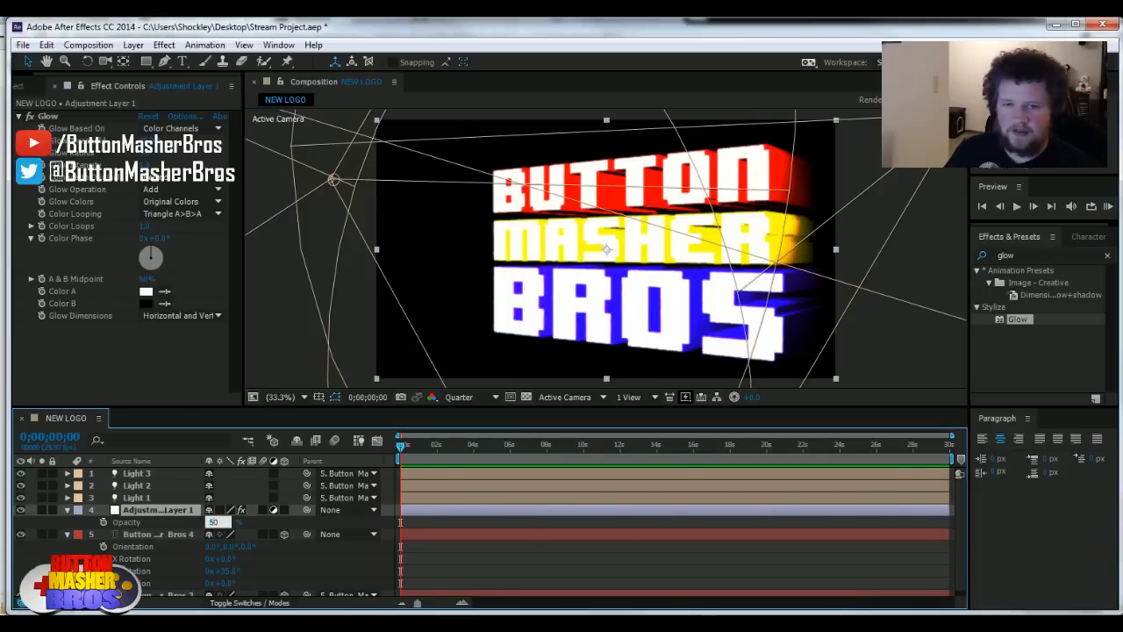
key(Return)
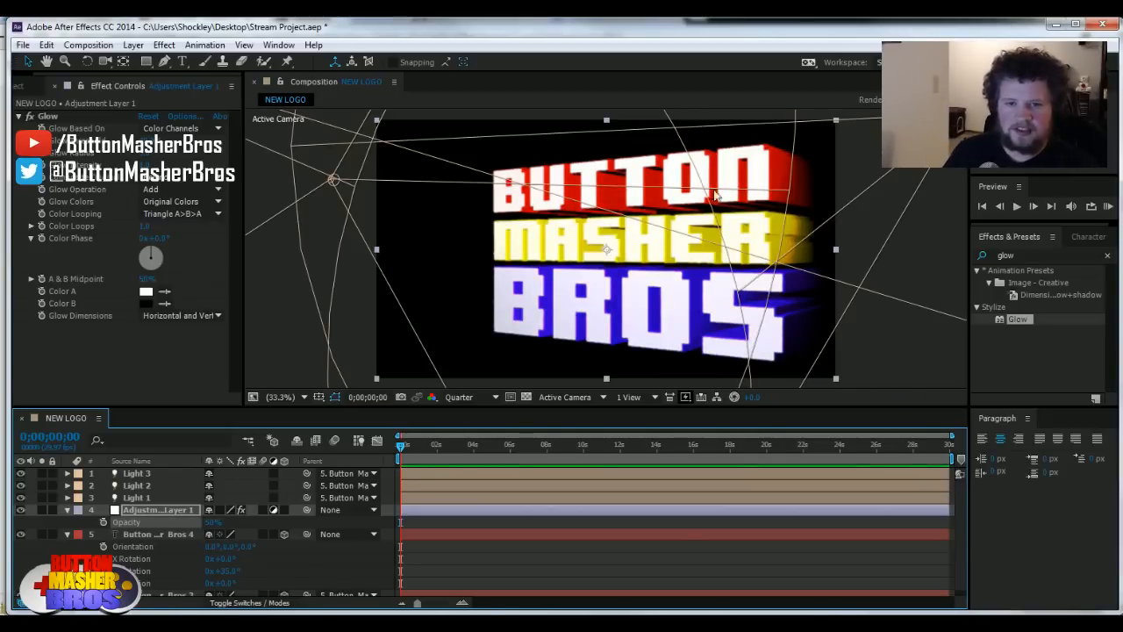
Step: Toggle the visibility of Adjustment Layer 1 repeatedly to compare the logo with and without the glow
click(21, 512)
click(21, 512)
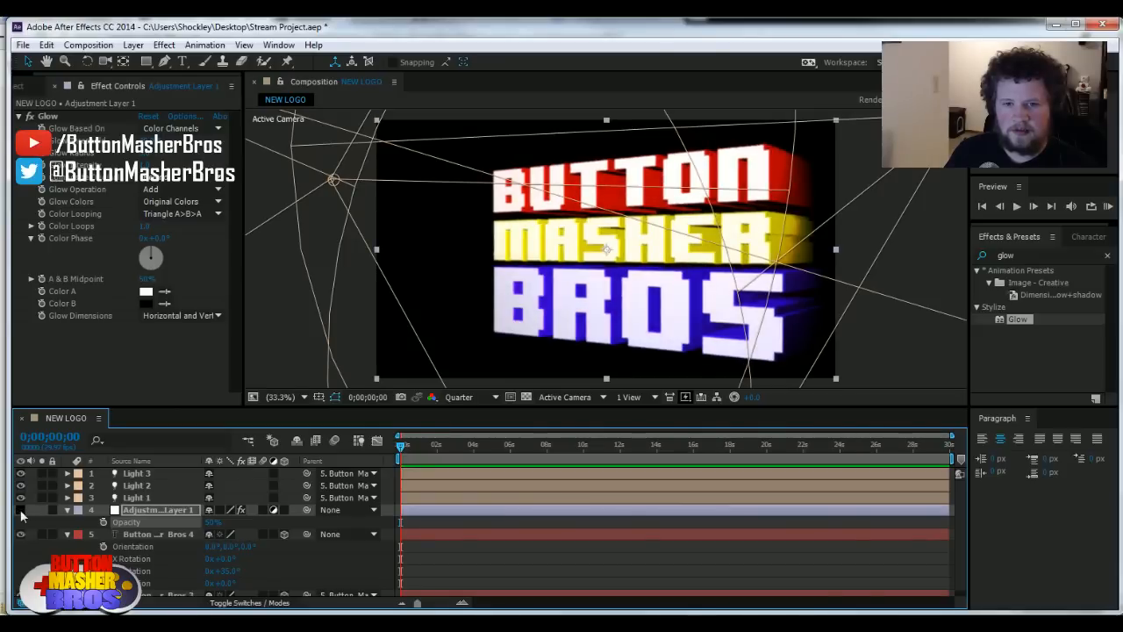
click(21, 512)
click(21, 512)
click(21, 512)
click(21, 513)
click(21, 512)
click(21, 512)
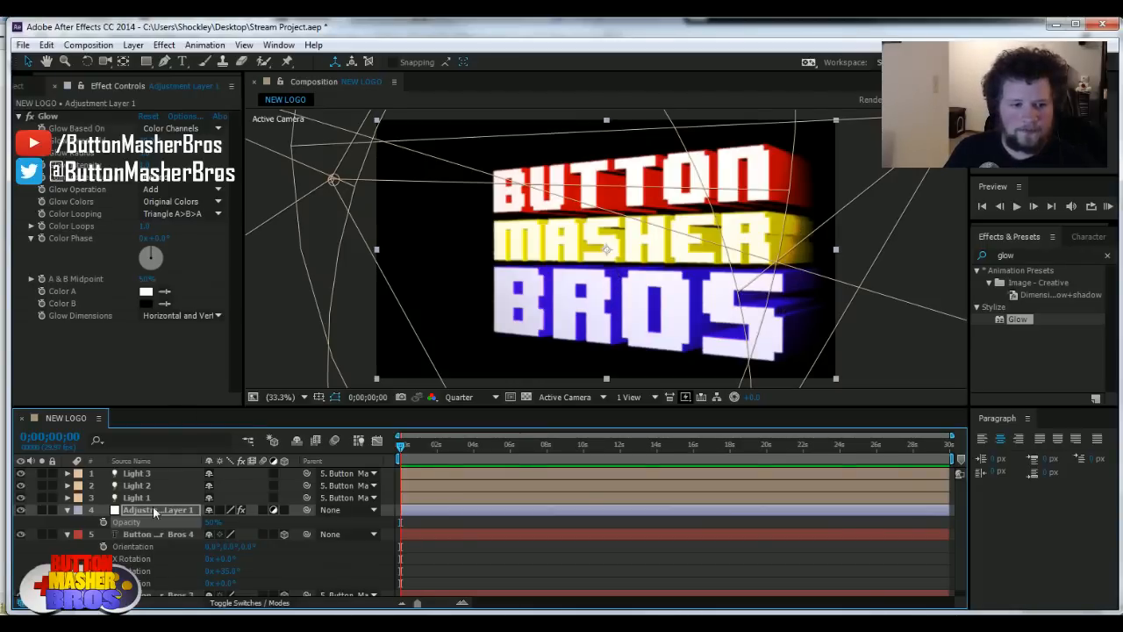
Step: Collapse the properties of Adjustment Layer 1, hide the layer to turn off the glow, and clear the selection
click(67, 510)
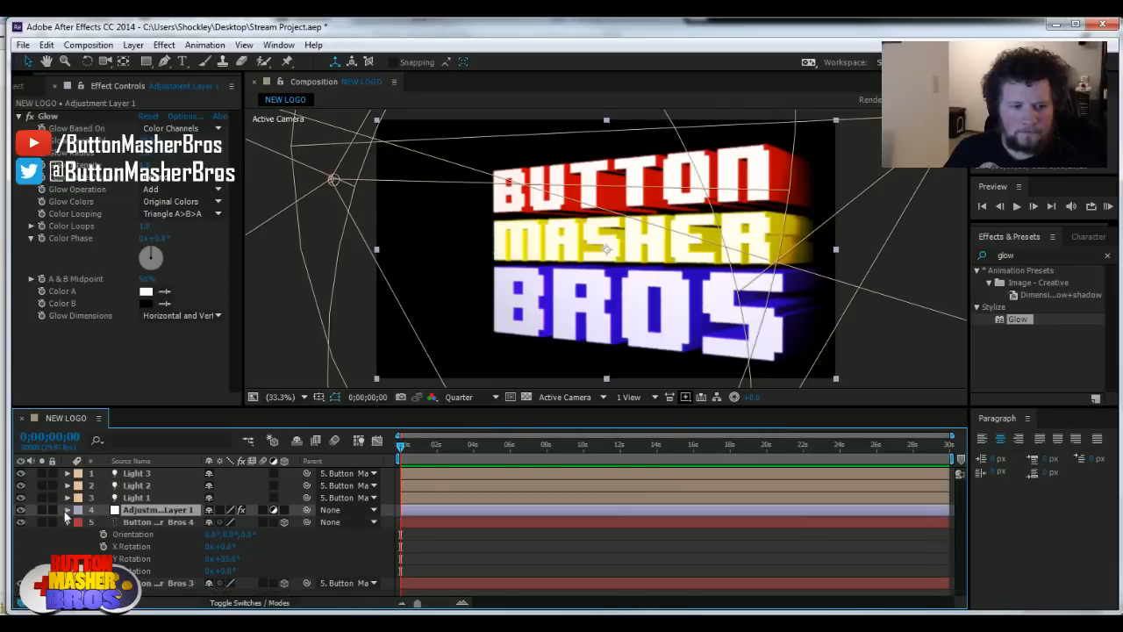
click(20, 510)
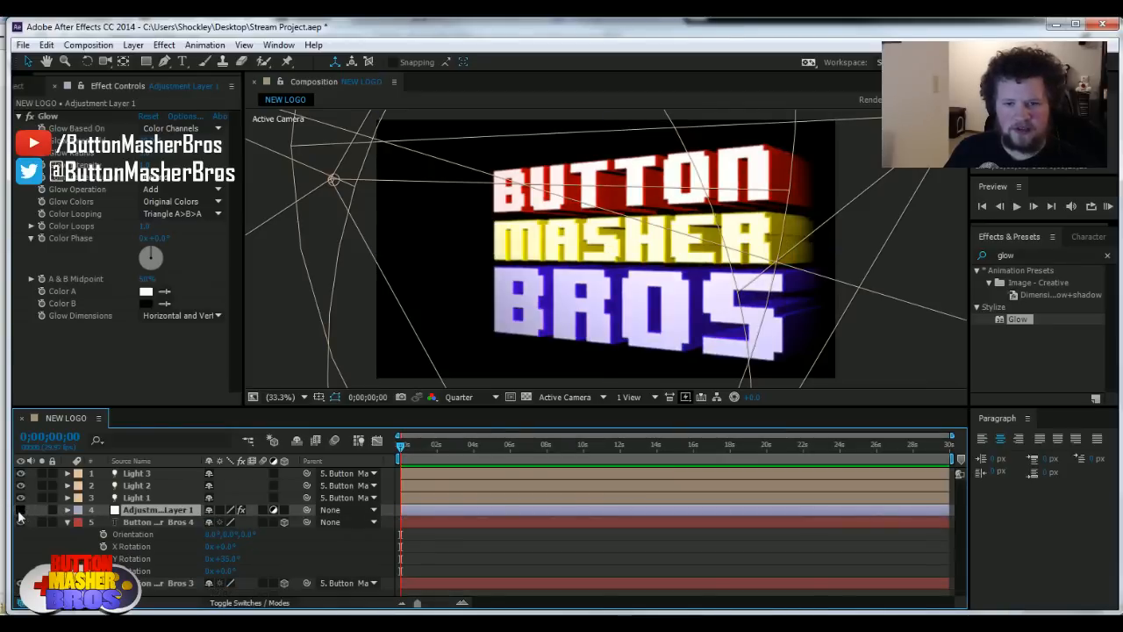
click(649, 546)
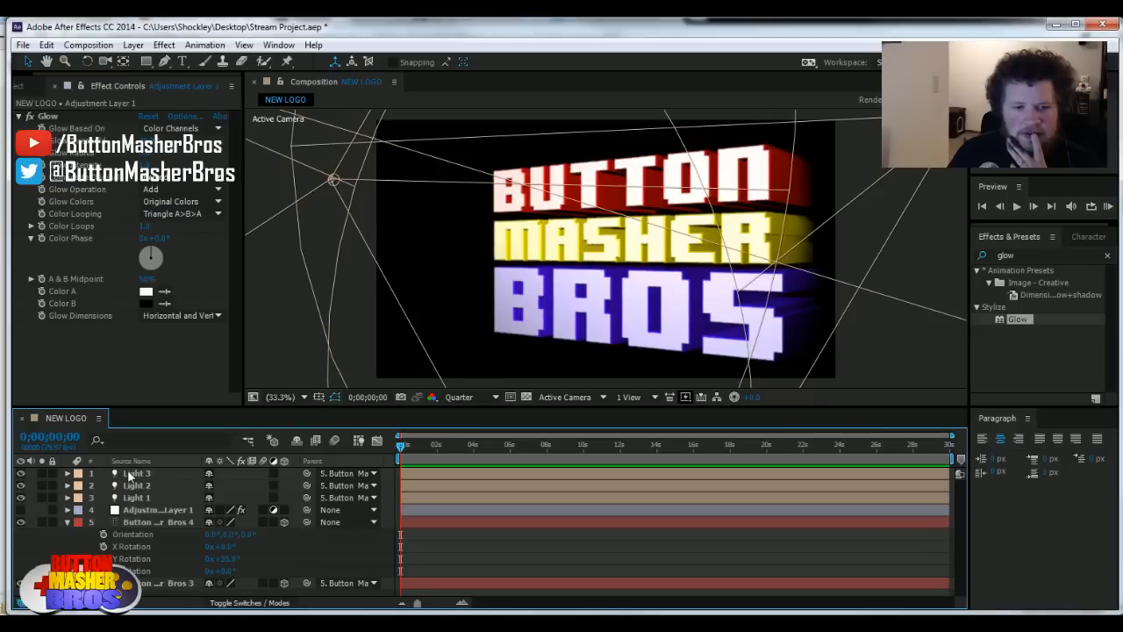
Step: Split the composition display into two horizontal views, with the Front view beside the Active Camera view
click(632, 397)
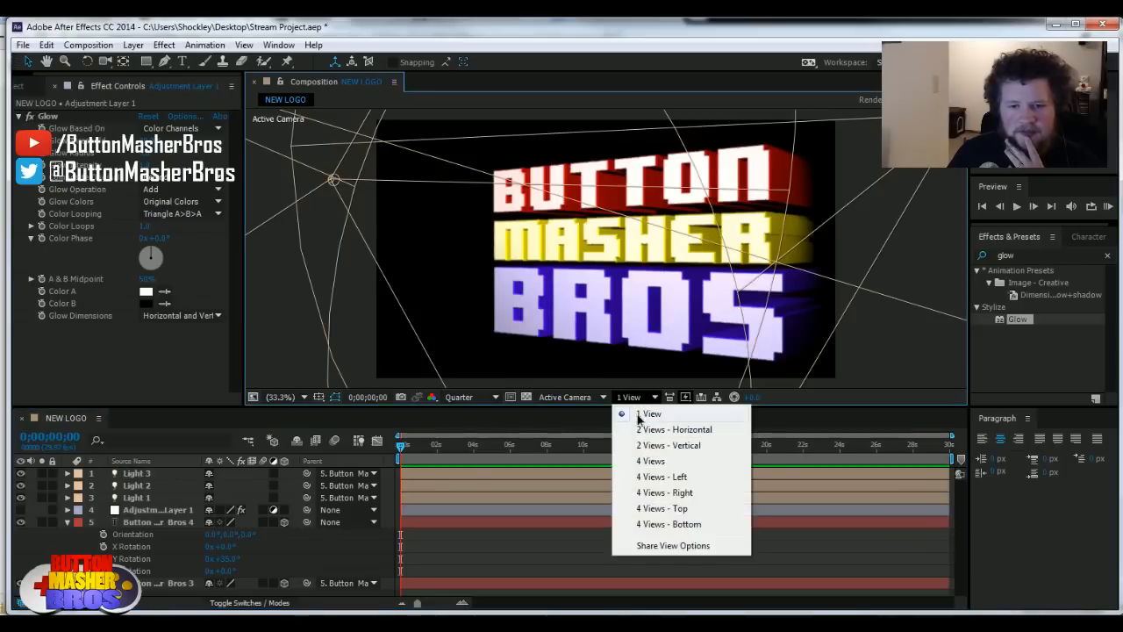
click(645, 429)
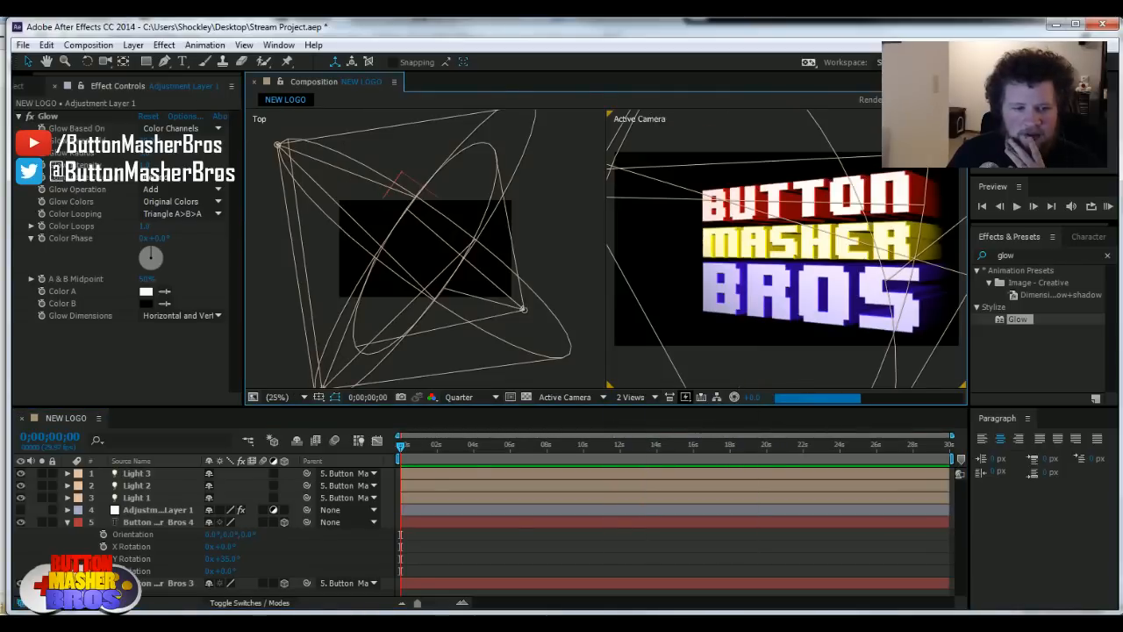
click(136, 485)
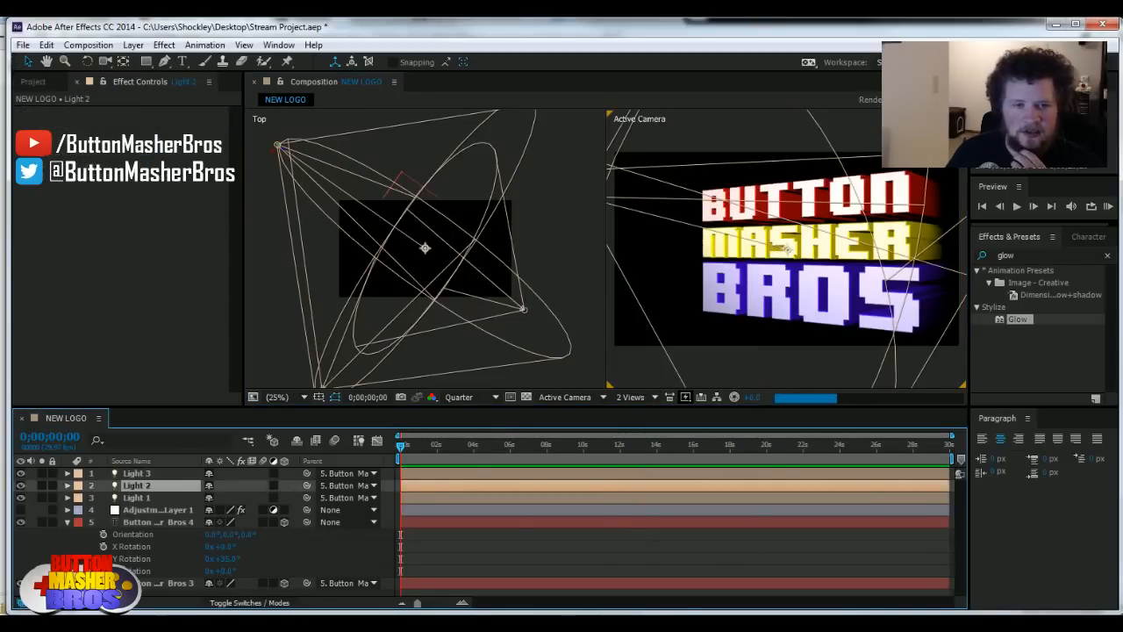
click(136, 473)
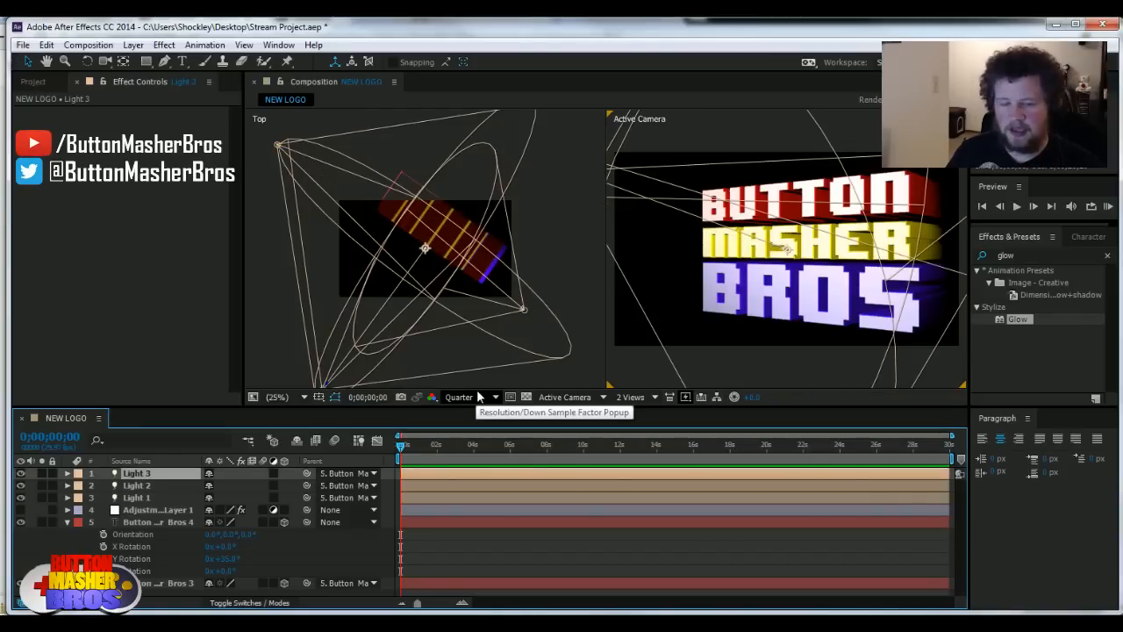
click(552, 301)
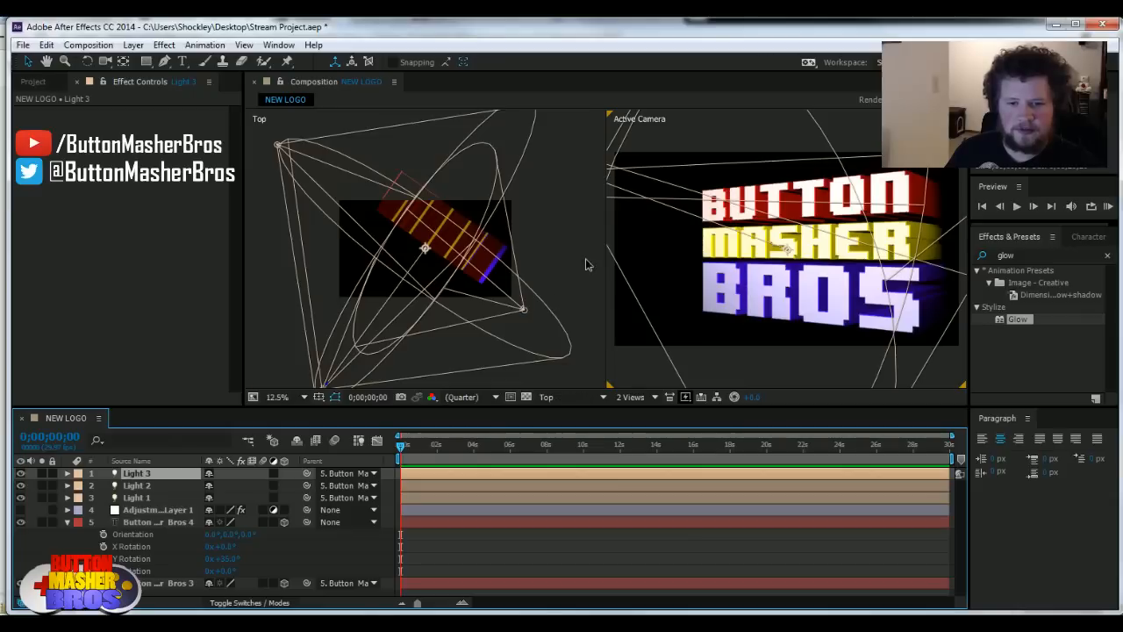
click(548, 397)
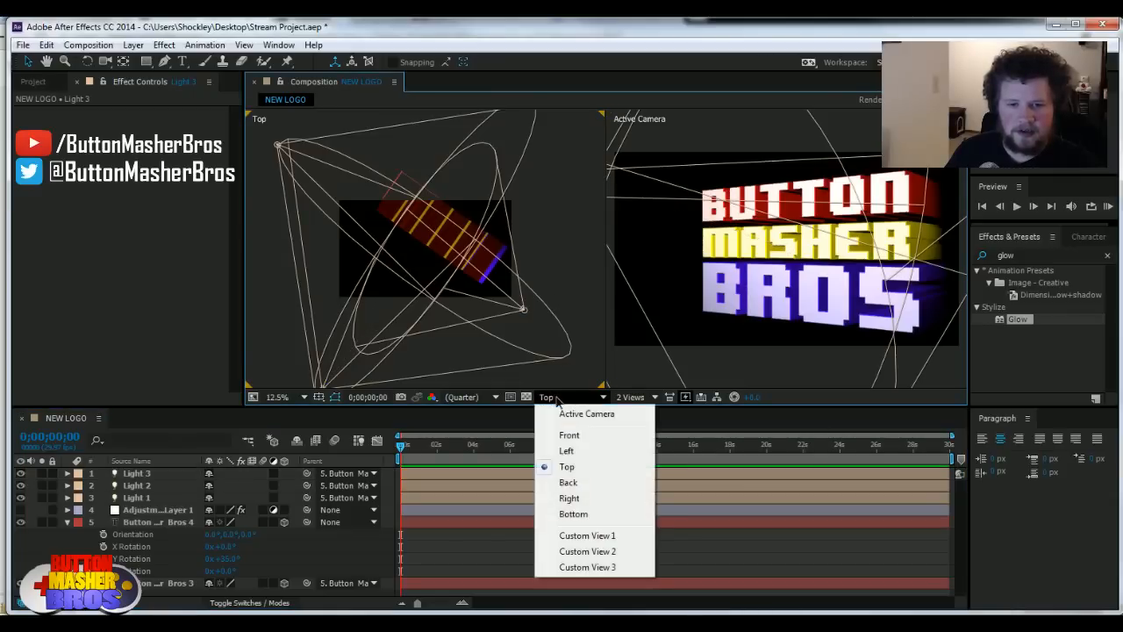
click(582, 436)
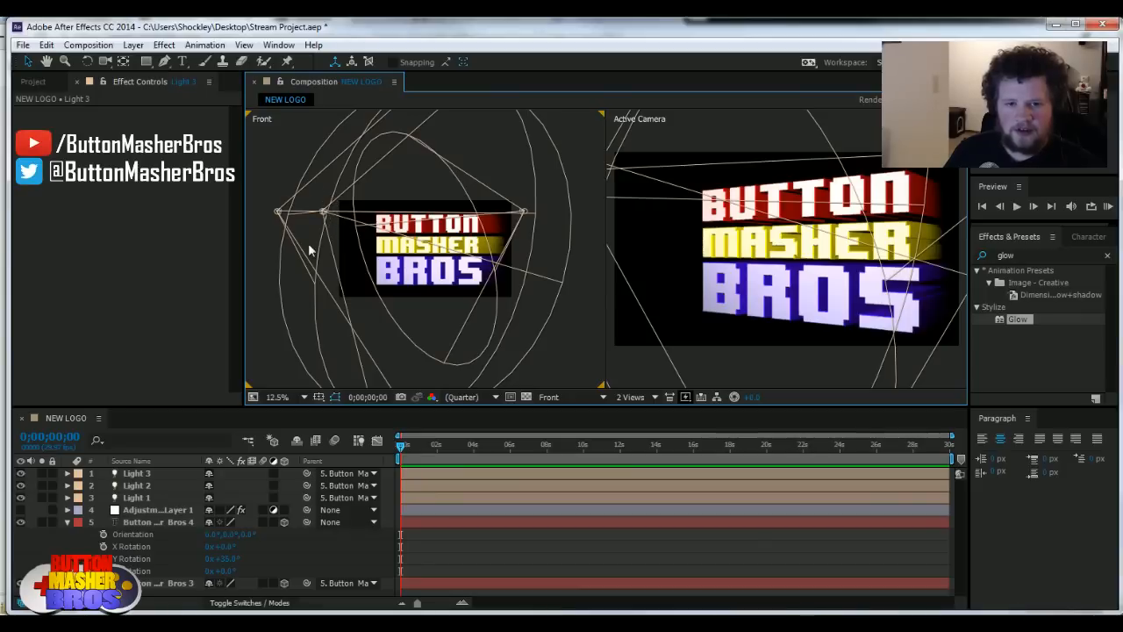
Step: Move Light 3 in the Front view, trying it below the logo before placing it above and beside the logo
click(137, 473)
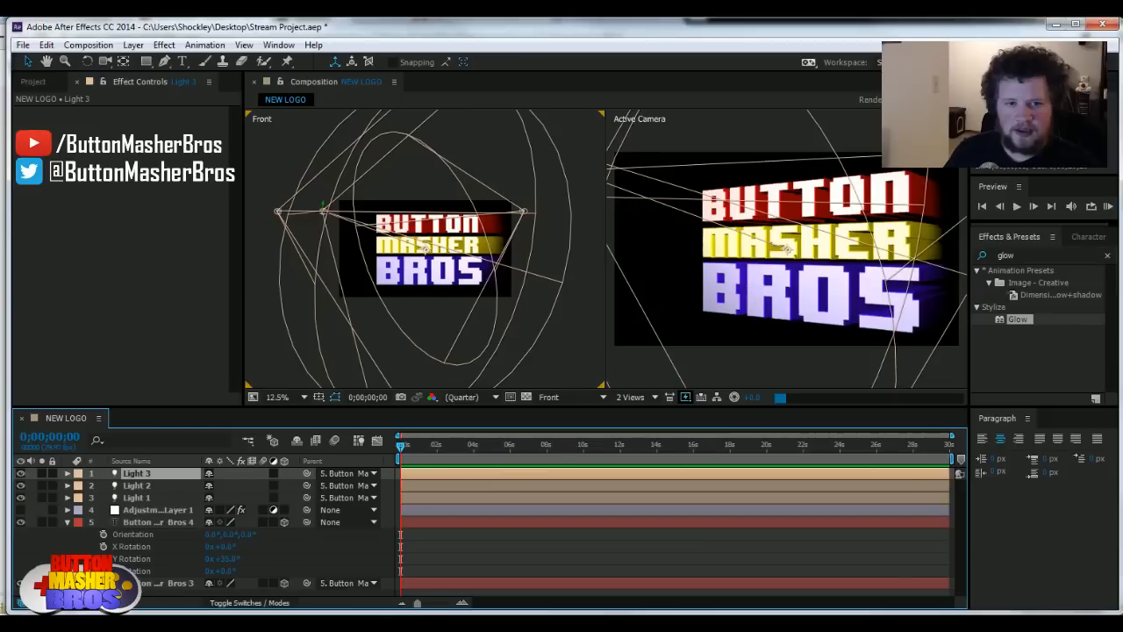
drag(322, 212, 327, 378)
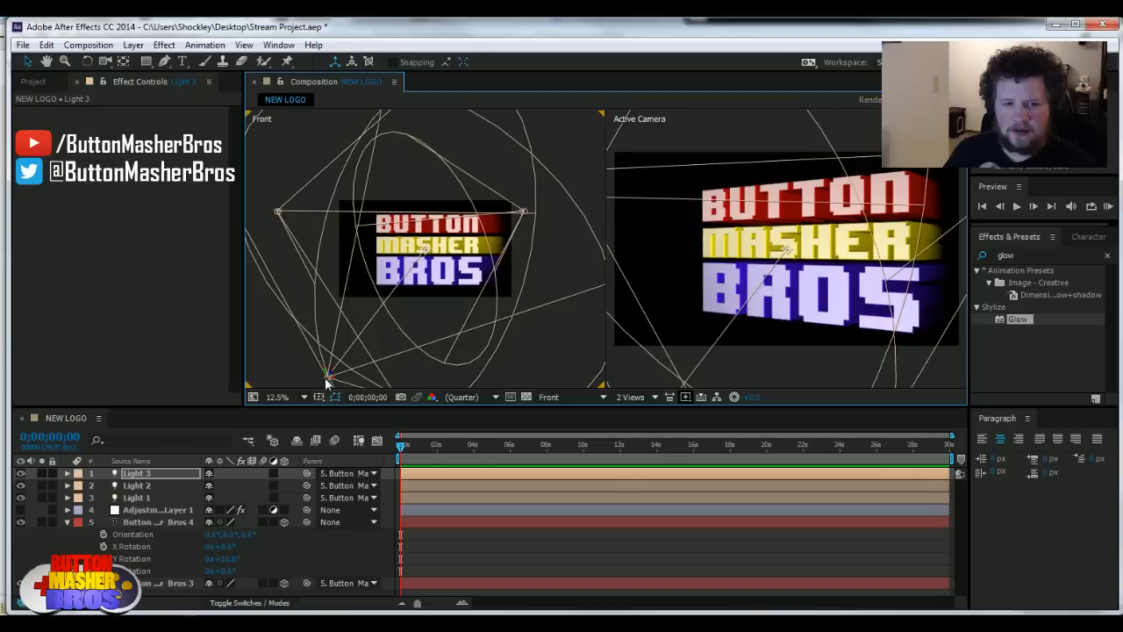
drag(328, 376, 336, 124)
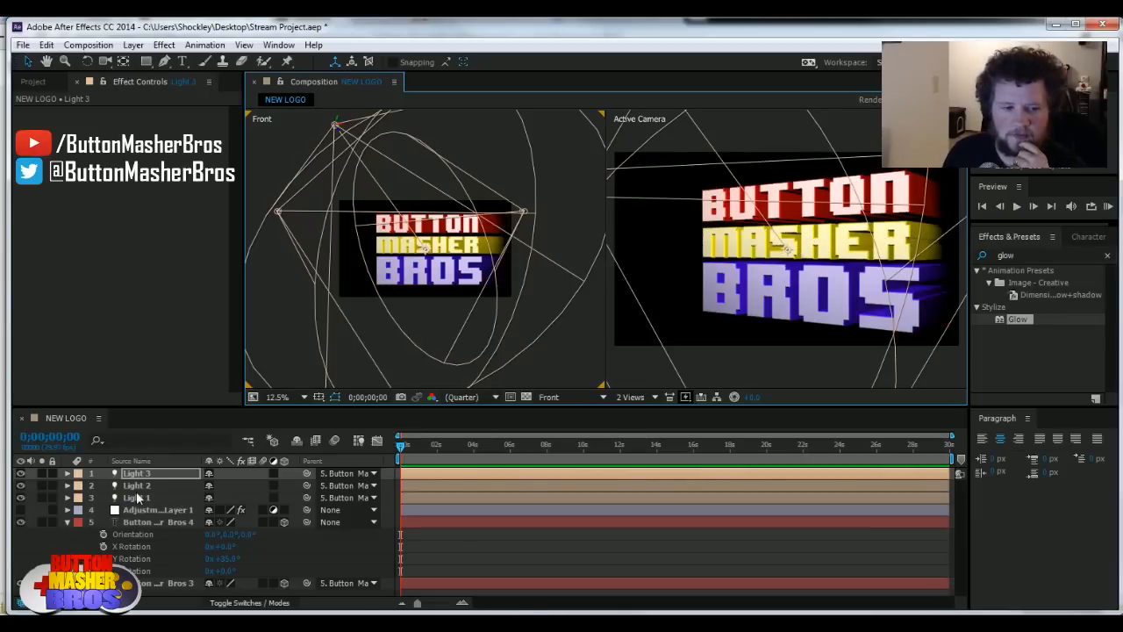
Step: Collapse the Button Masher Bros 4 layer and darken the MASHER fill color on Button Masher Bros 3 to B1A200
click(501, 521)
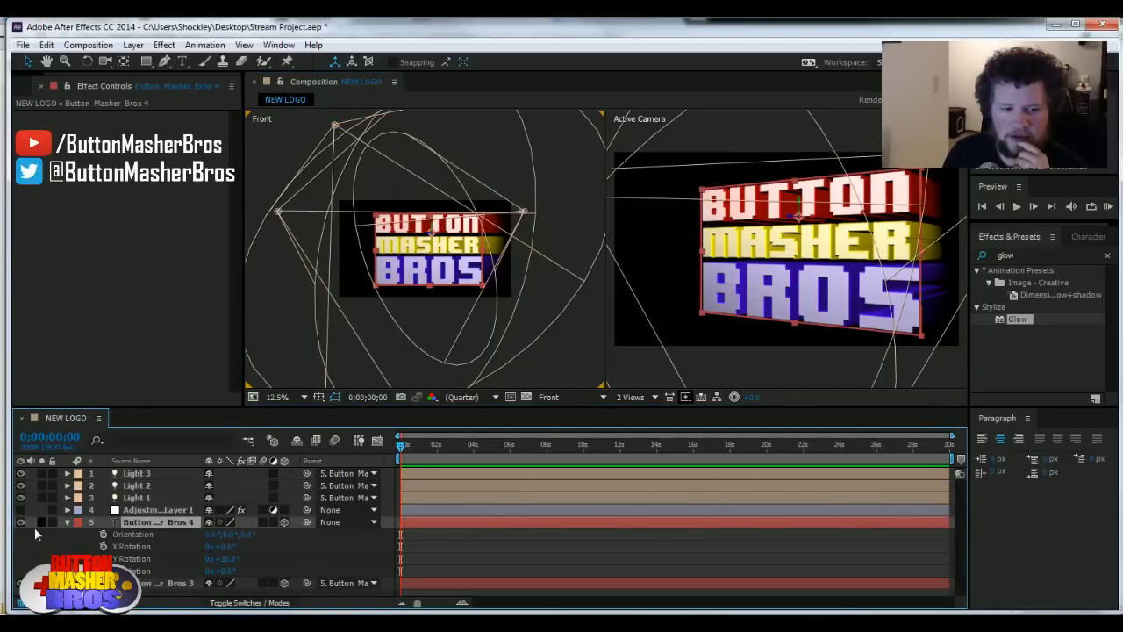
click(65, 522)
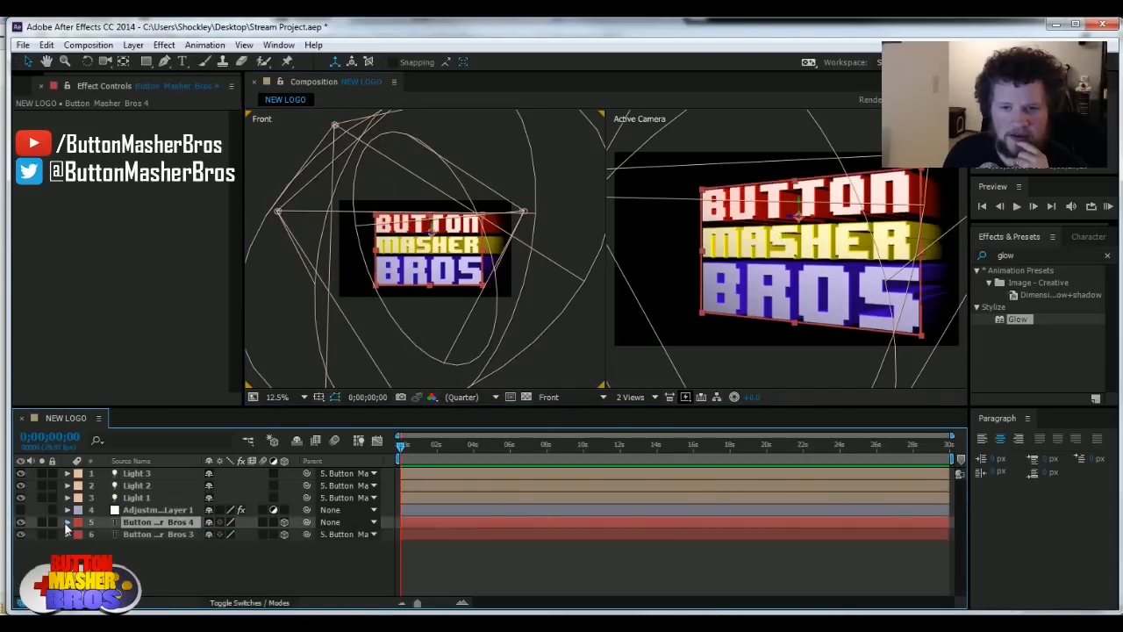
click(147, 533)
key(ctrl+t)
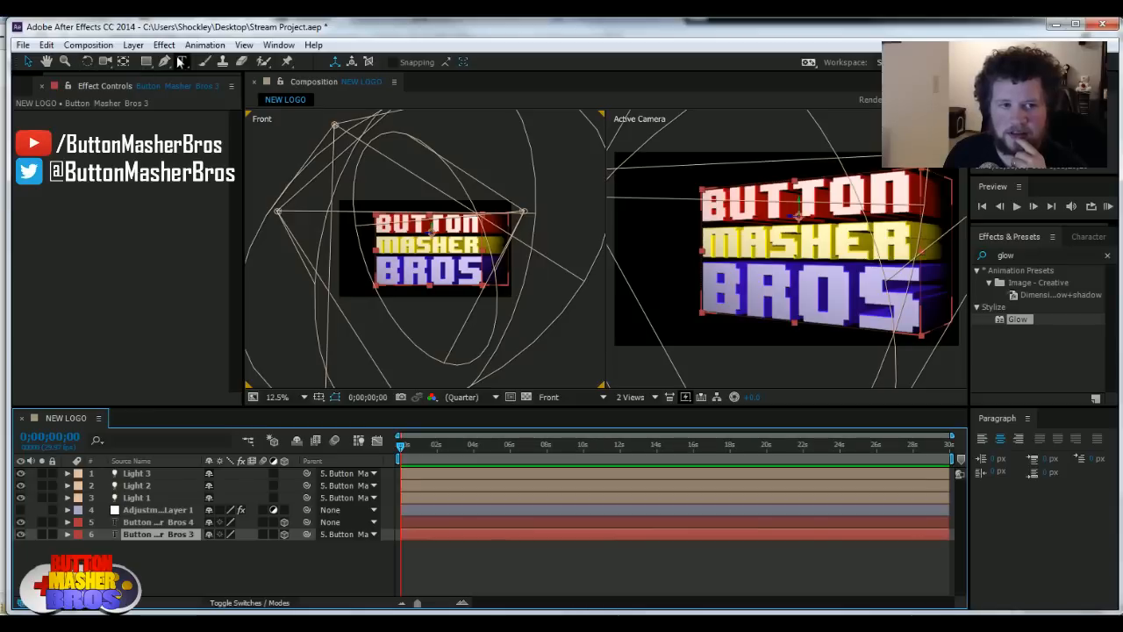
drag(914, 242, 702, 243)
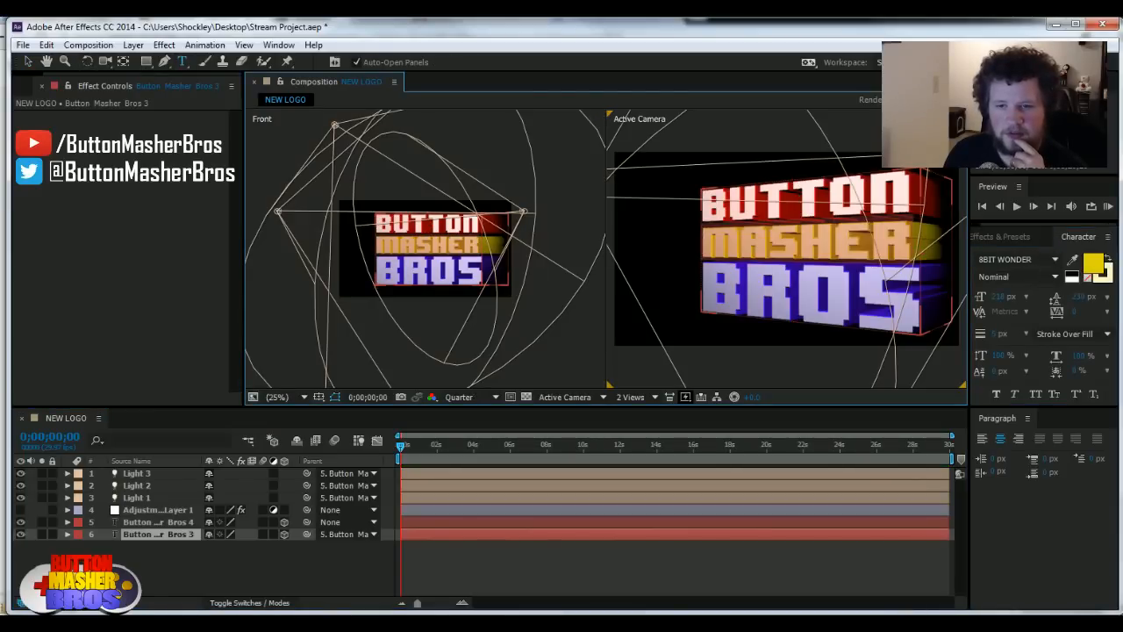
click(1093, 263)
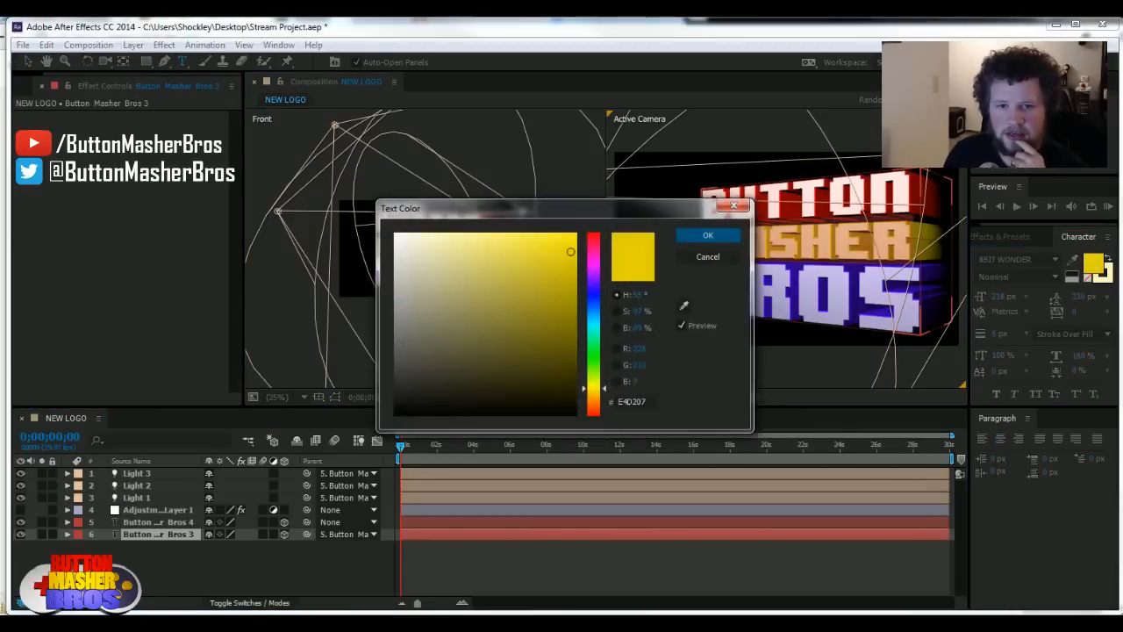
drag(570, 252, 575, 288)
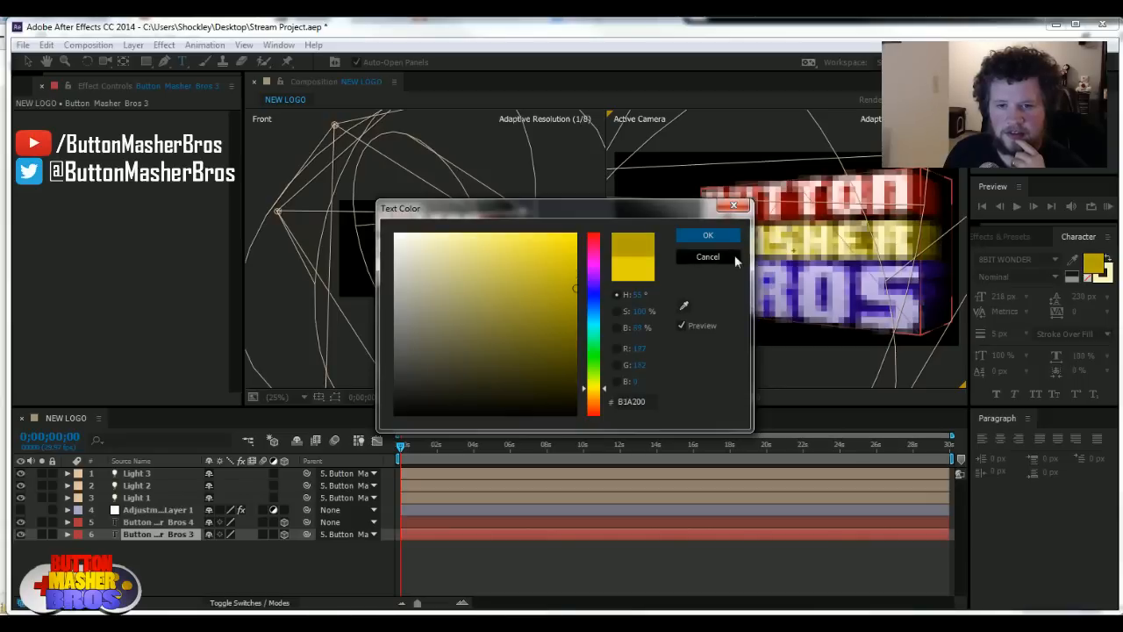
click(709, 234)
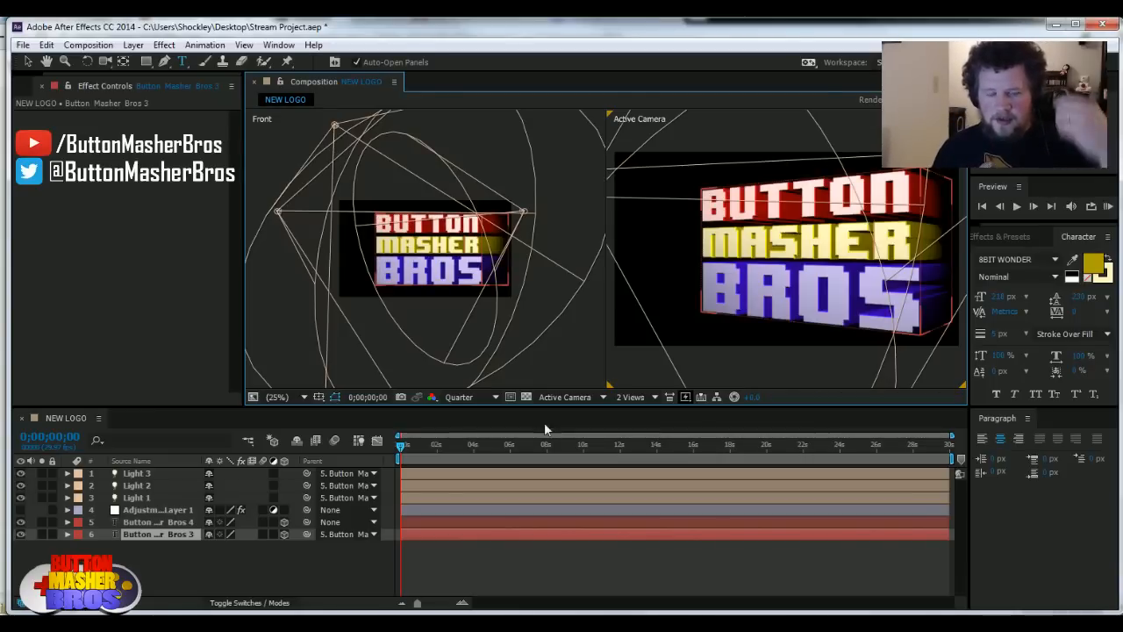
Step: Lighten the fill color of the word BROS on the Button Masher Bros 4 layer to E7E0FF
click(136, 522)
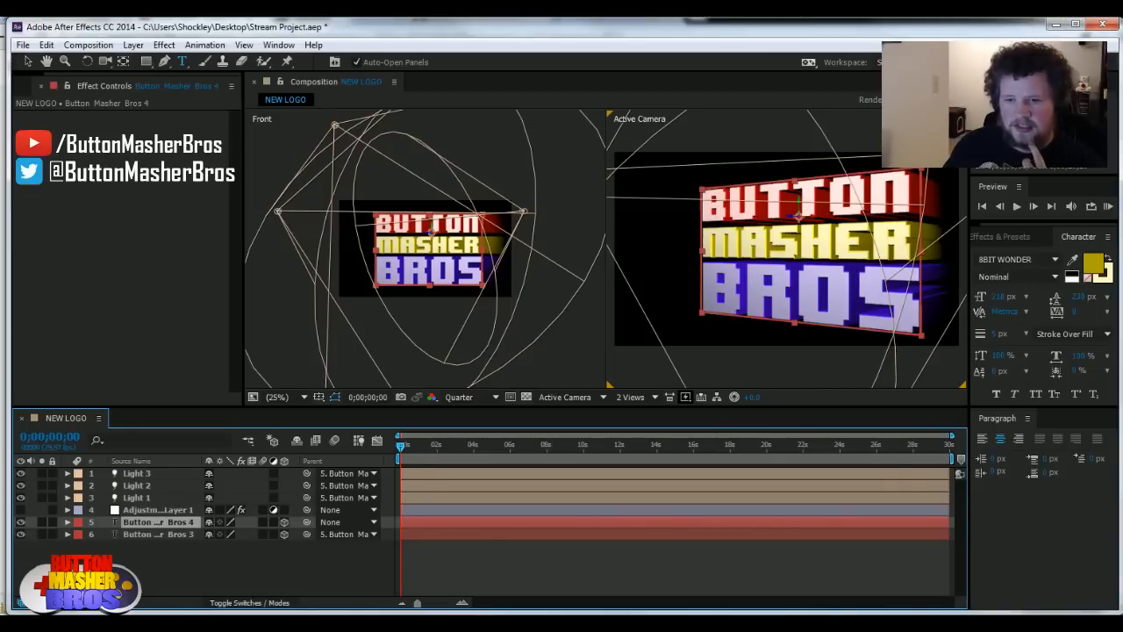
drag(927, 300, 705, 290)
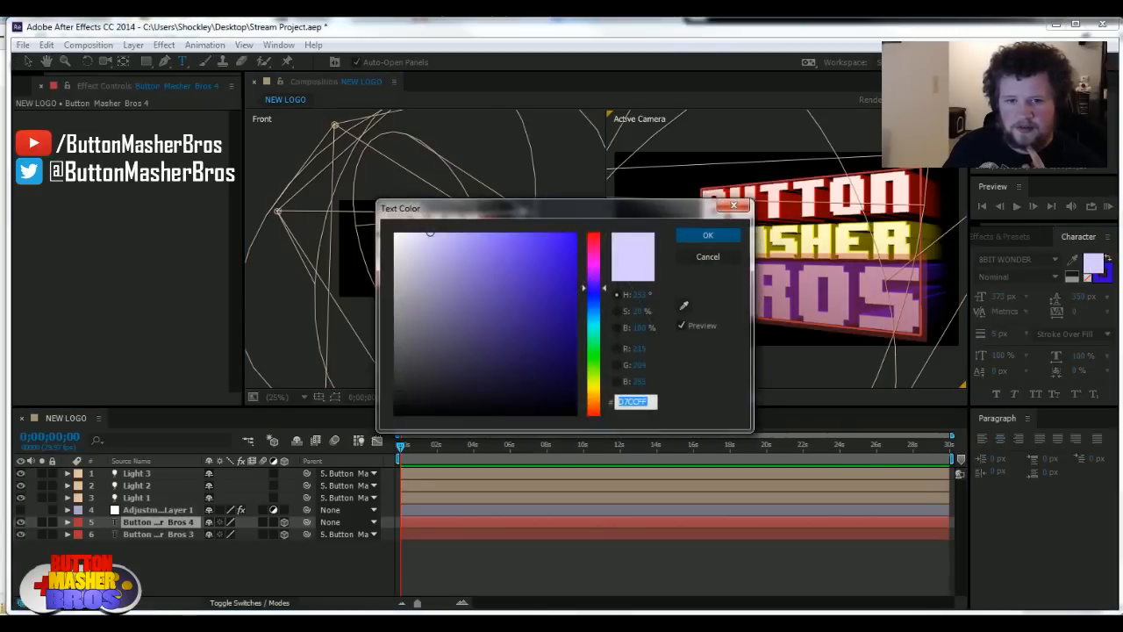
drag(430, 233, 416, 233)
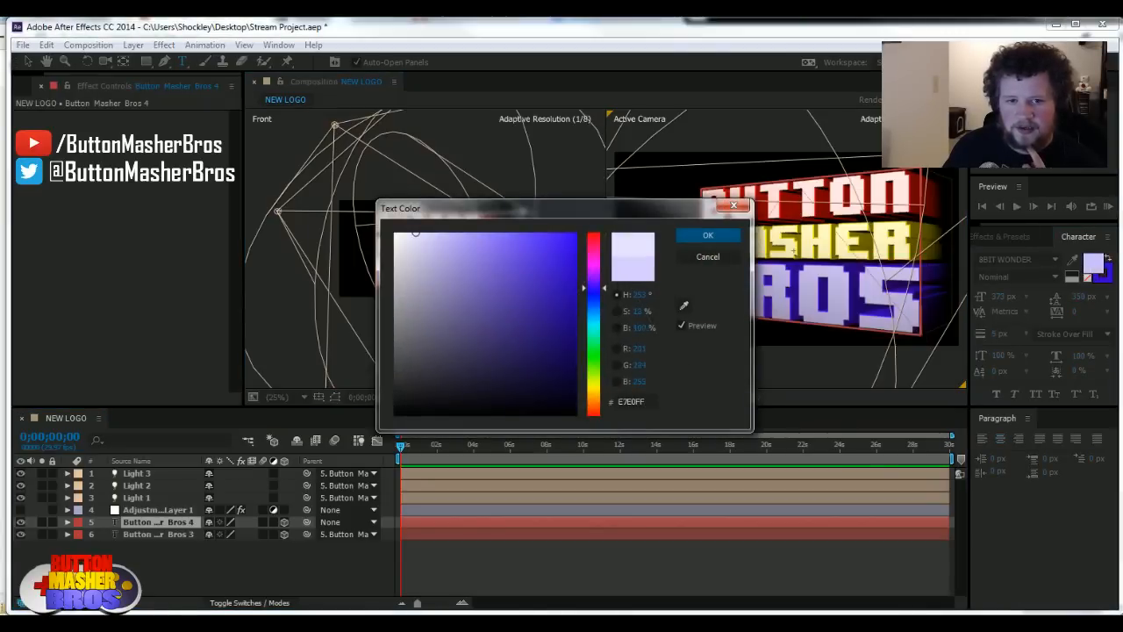
click(707, 235)
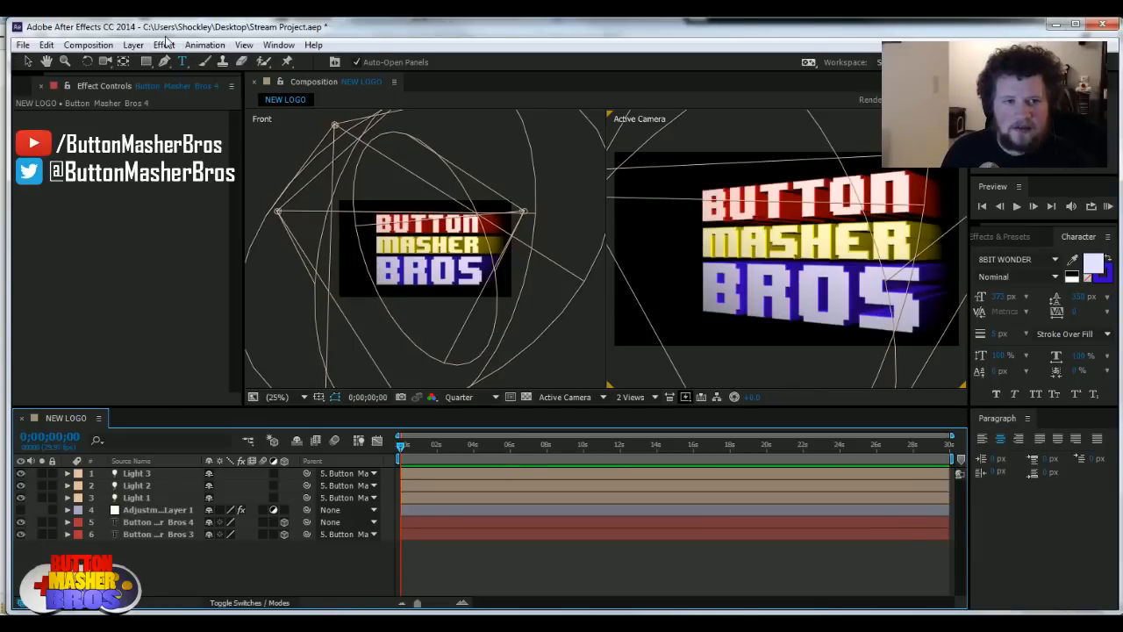
Step: Add a new light layer of the Ambient type to the composition
click(133, 45)
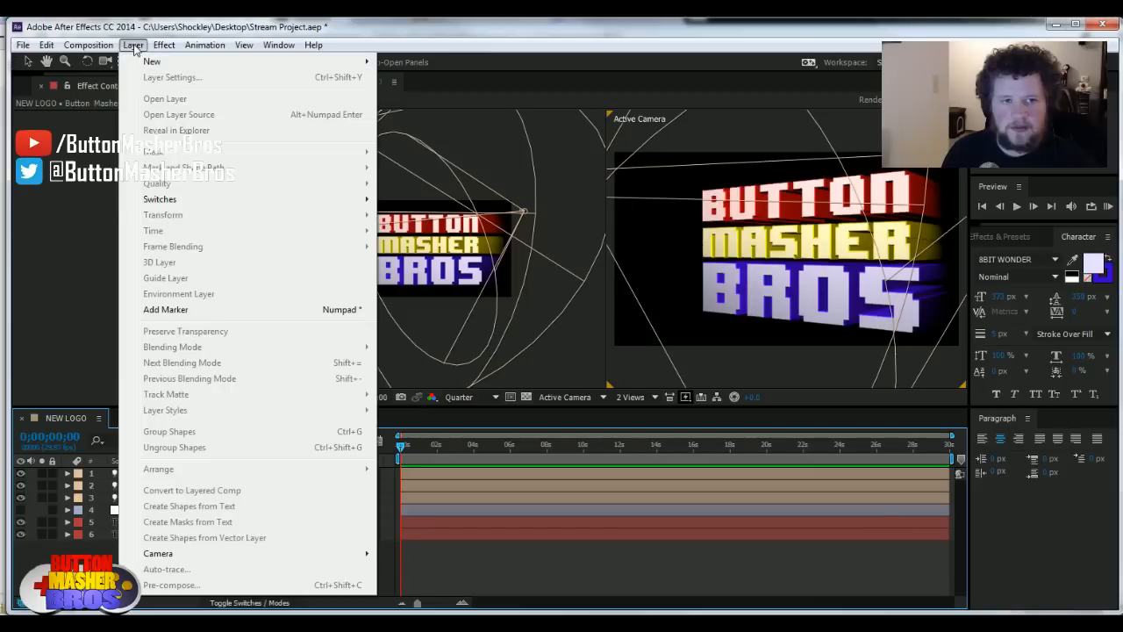
mouse_move(155, 62)
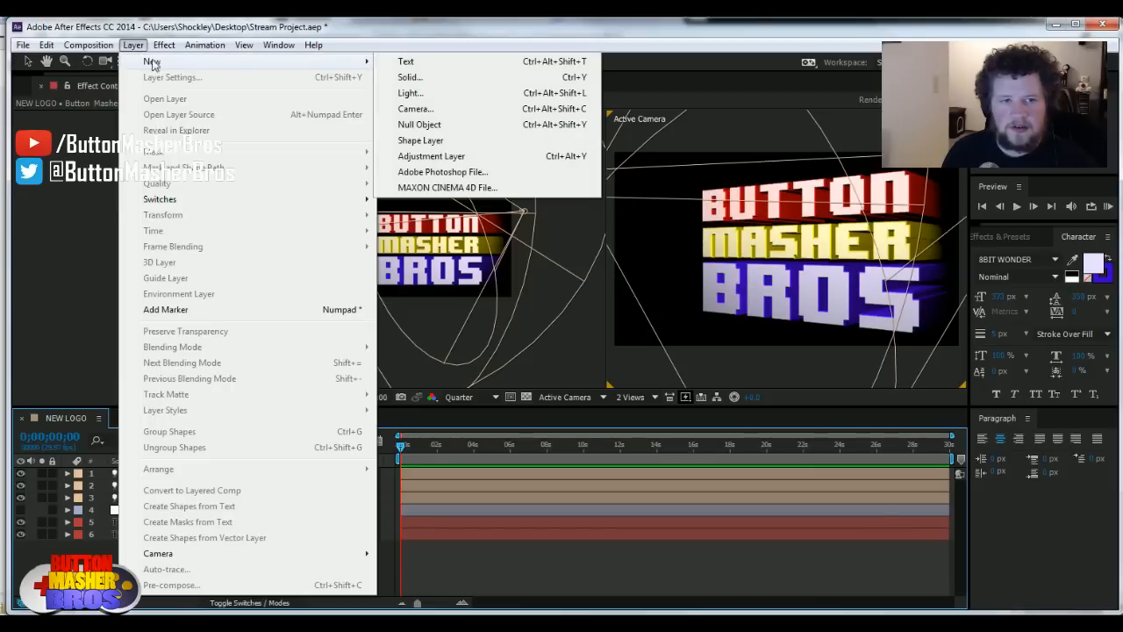
click(408, 93)
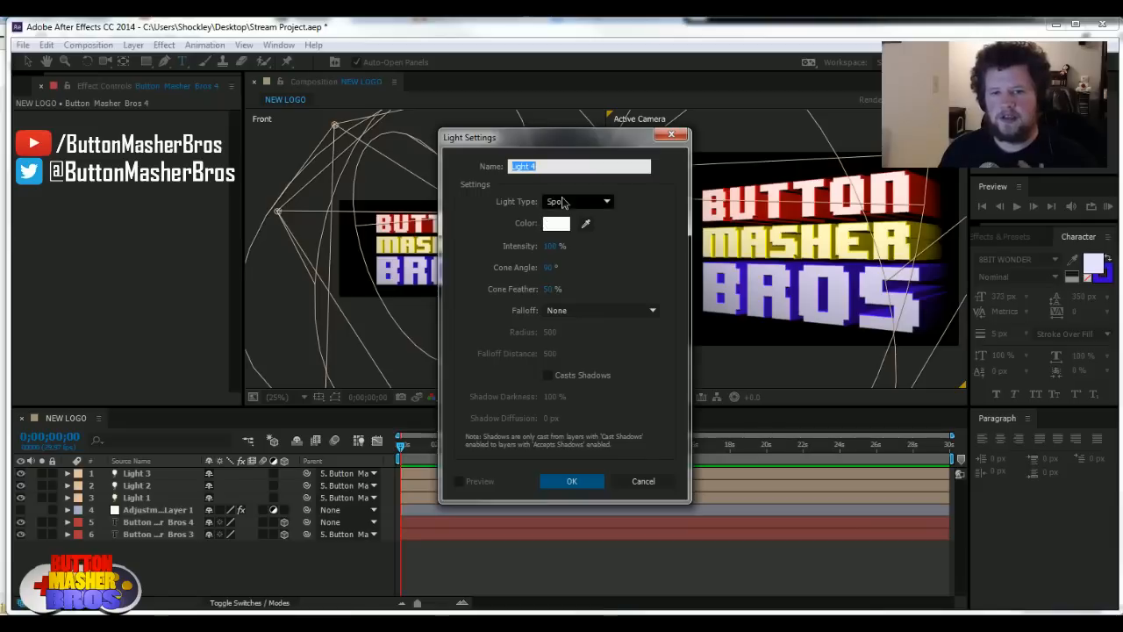
click(562, 201)
click(570, 267)
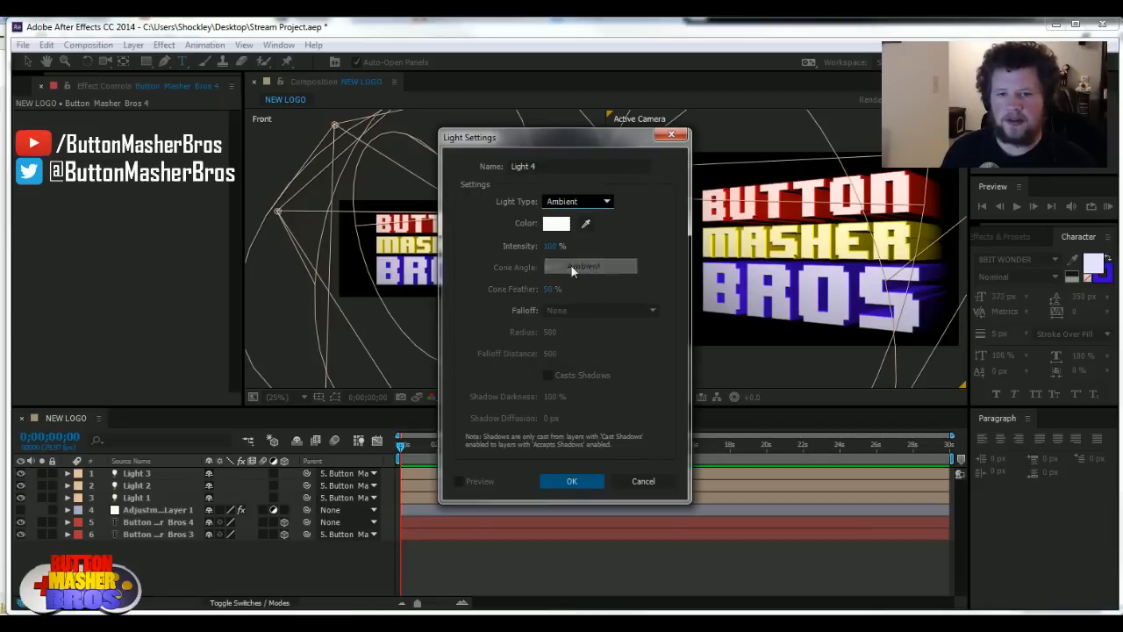
click(587, 482)
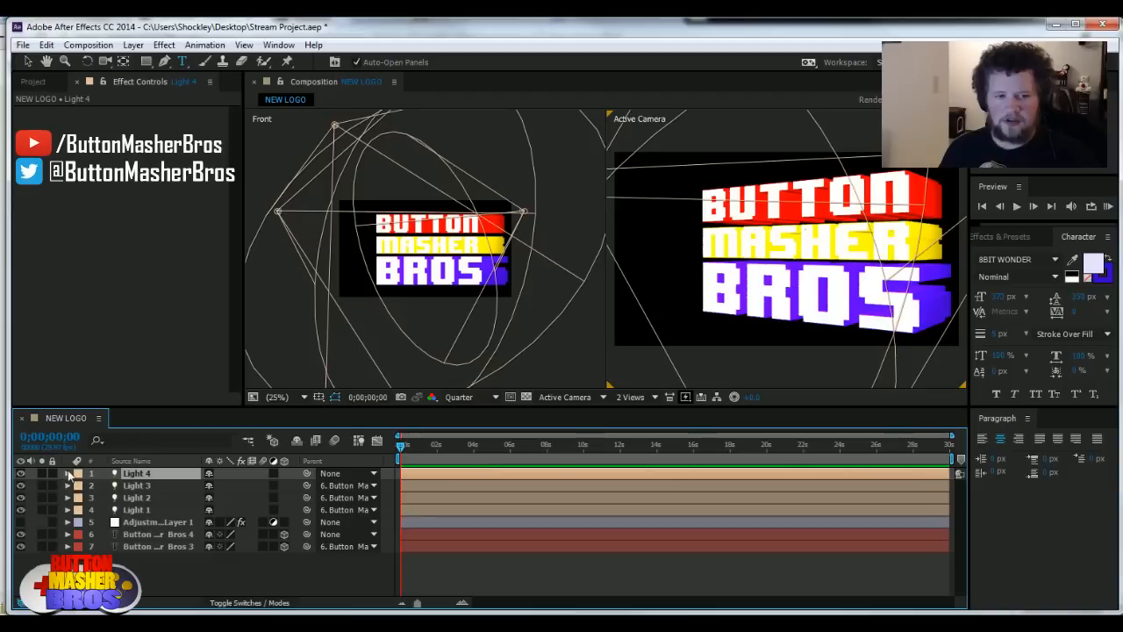
Step: Expand the light options of Light 4 and set its intensity to 50%
click(67, 473)
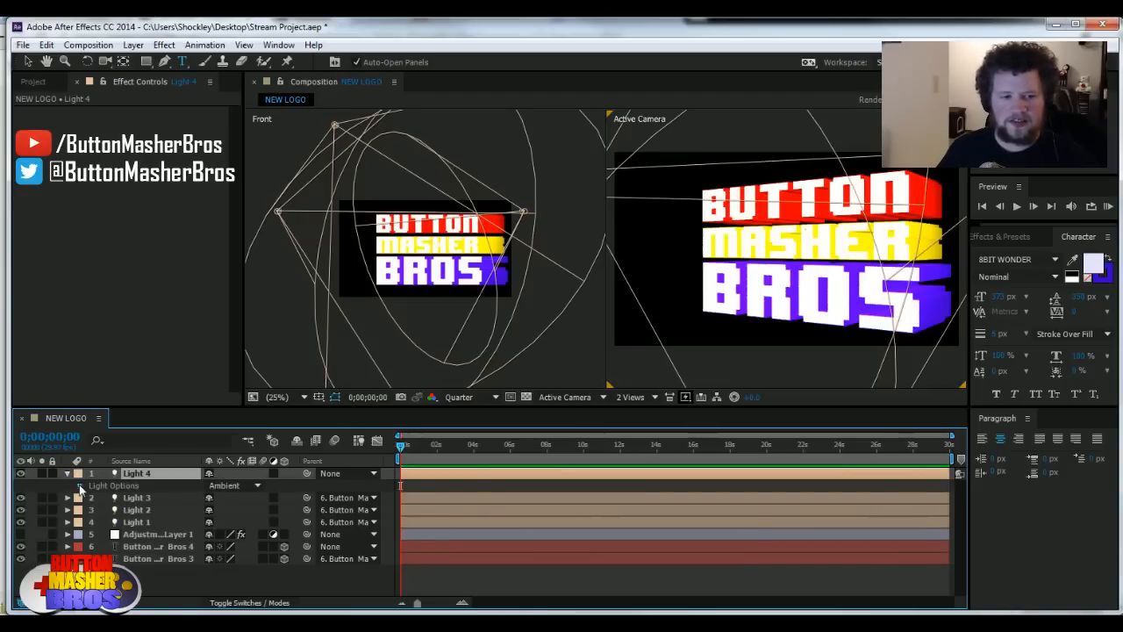
click(79, 485)
click(215, 498)
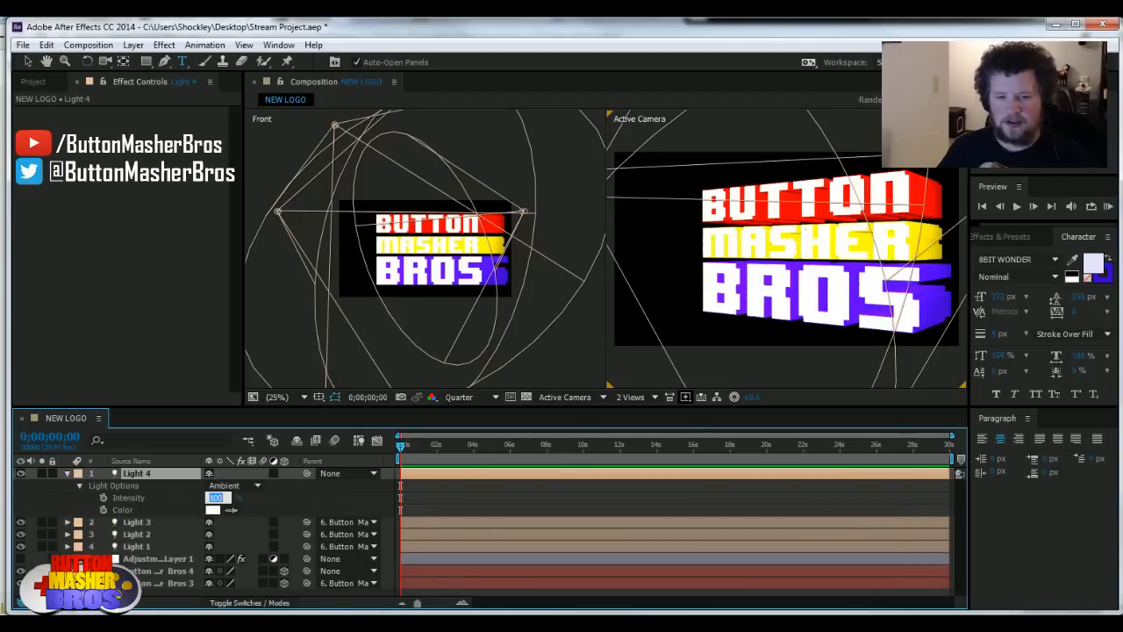
text(50)
key(Return)
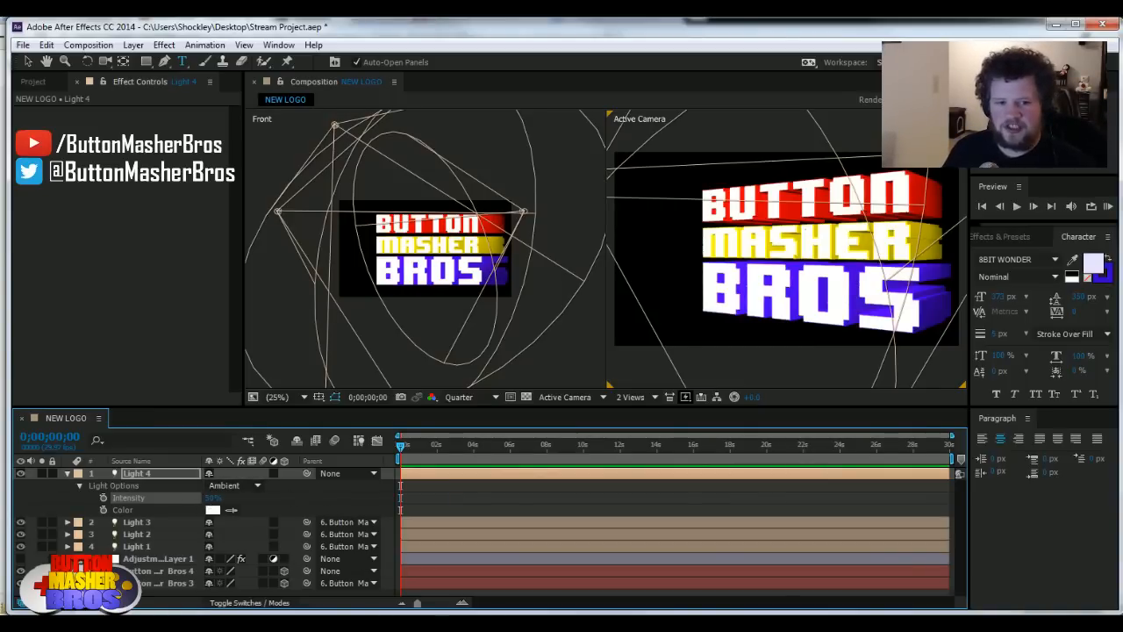
Step: Try a 40% intensity on Light 4 and toggle its visibility to compare the logo with and without it
click(214, 498)
text(40)
key(Return)
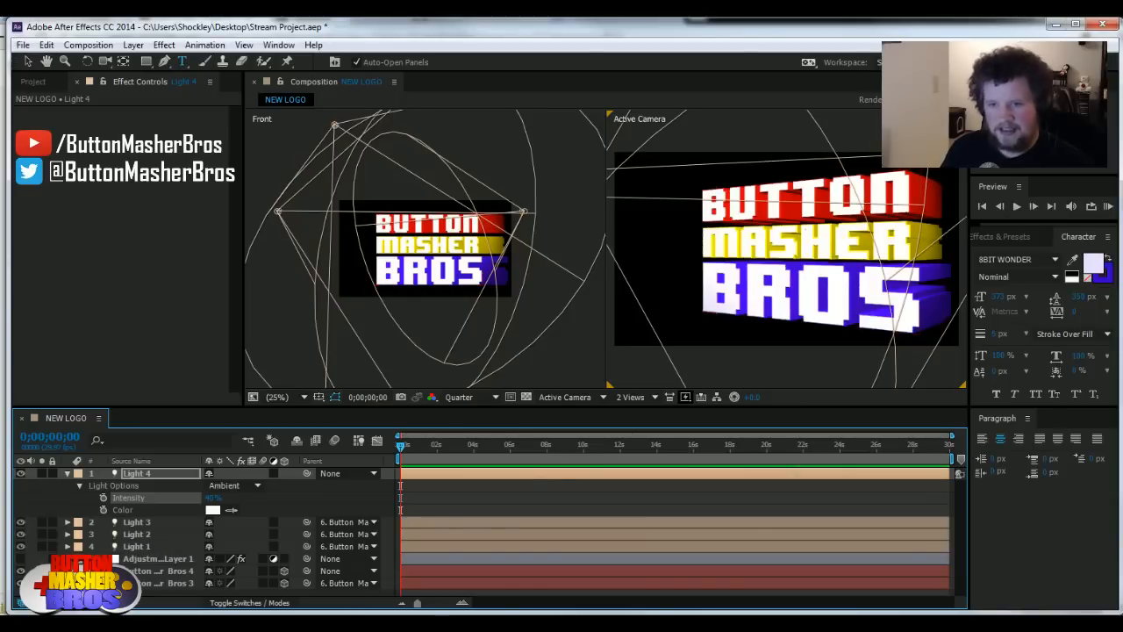
click(20, 475)
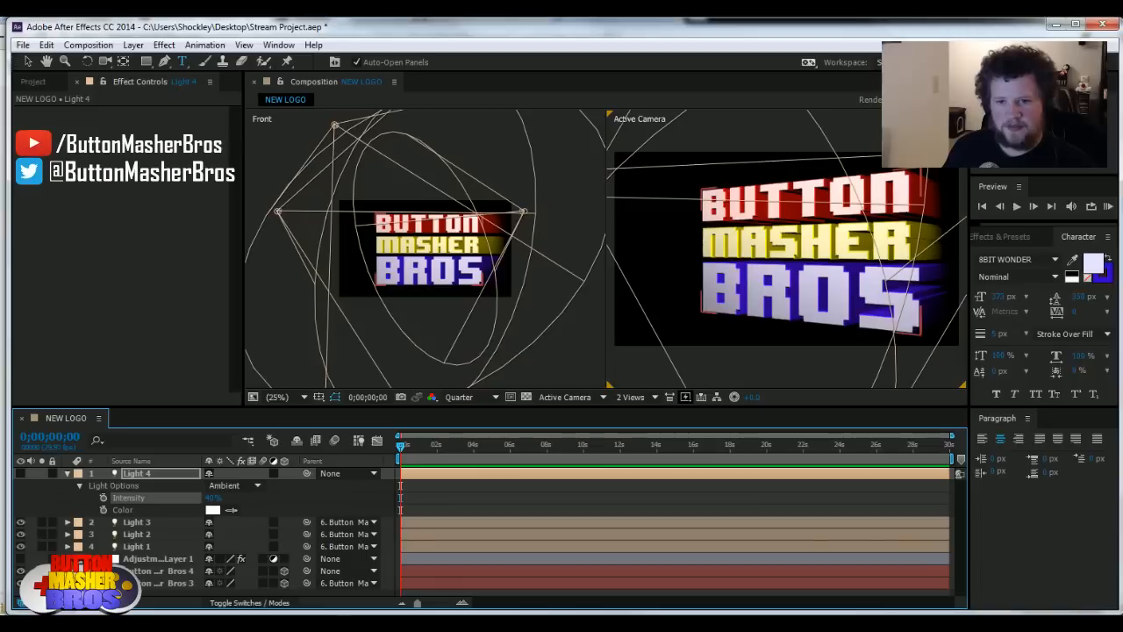
click(19, 475)
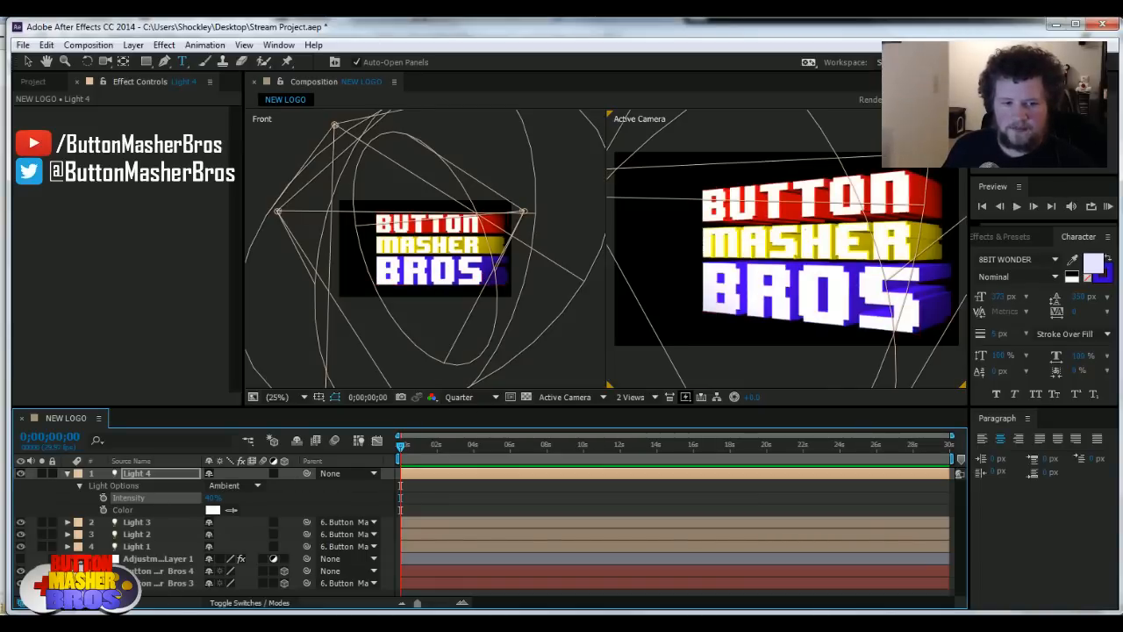
Step: Reduce the intensity of Light 4 to 30% and further to 20%
click(213, 497)
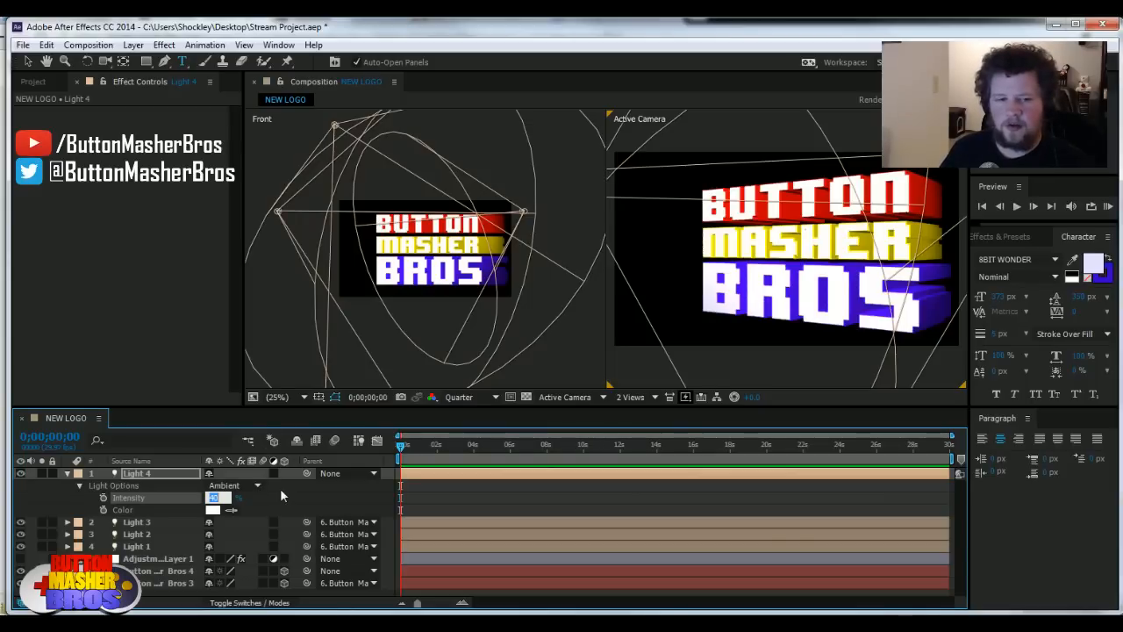
text(30)
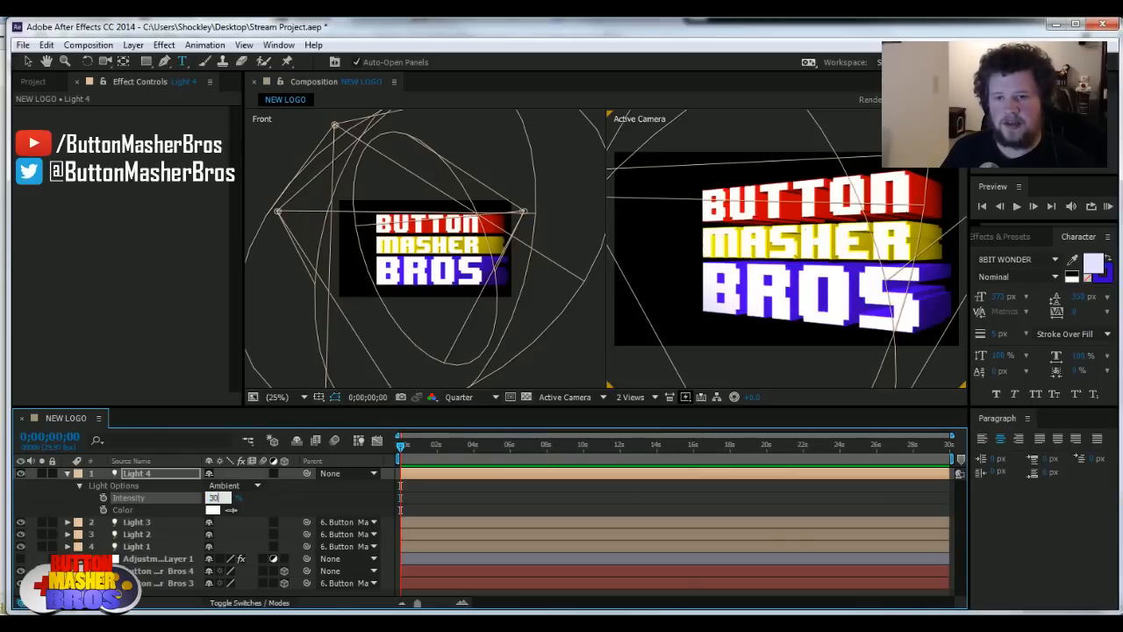
key(Return)
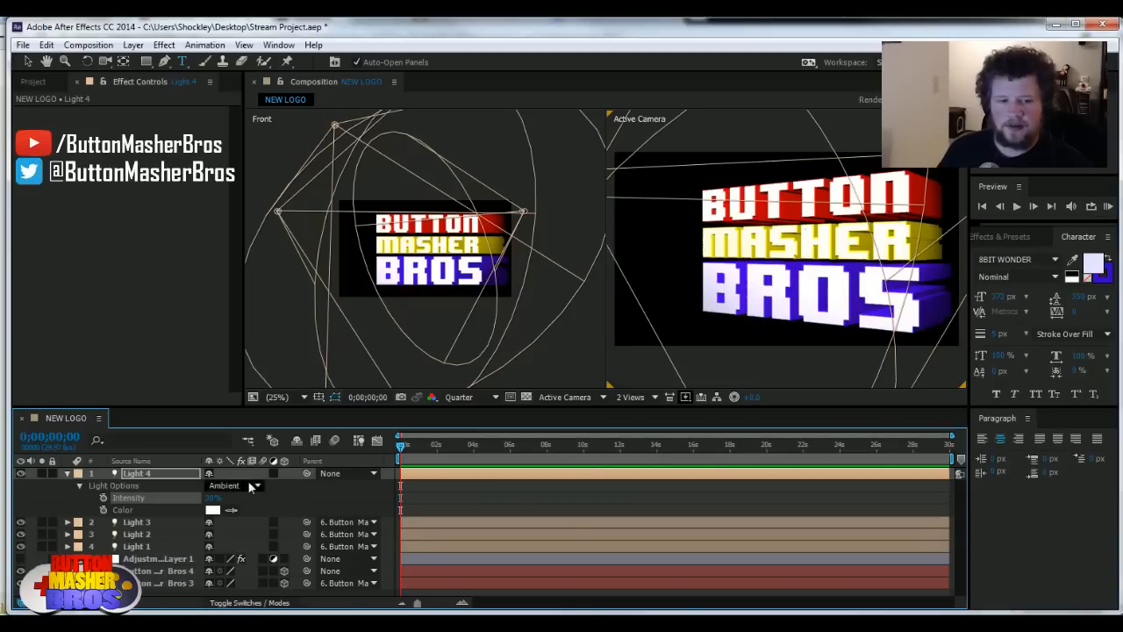
click(212, 498)
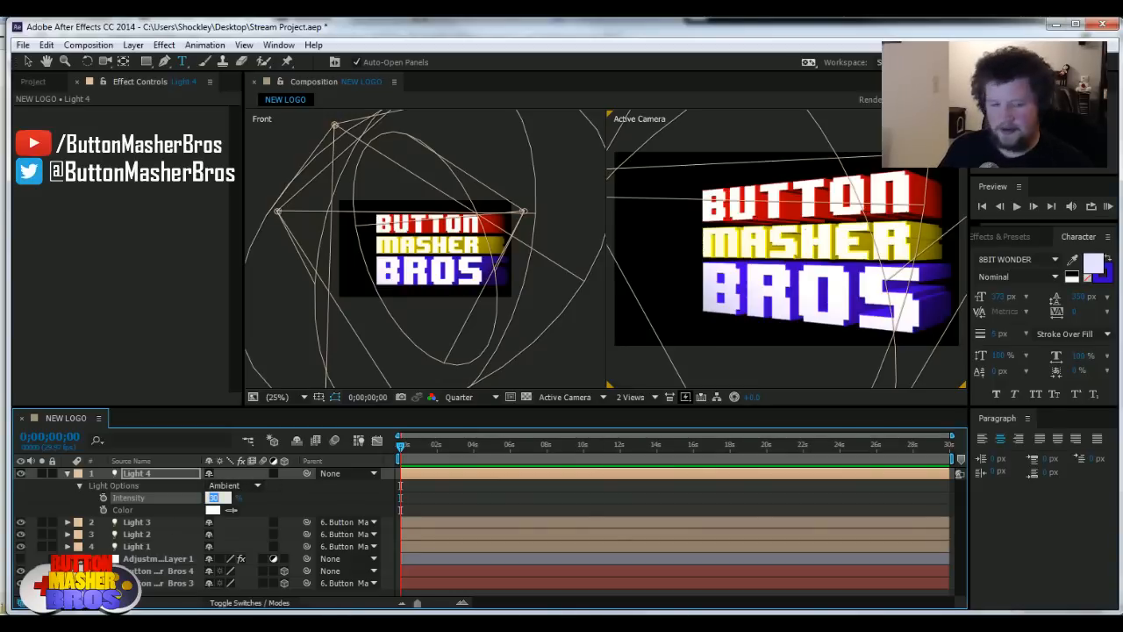
text(20)
key(Return)
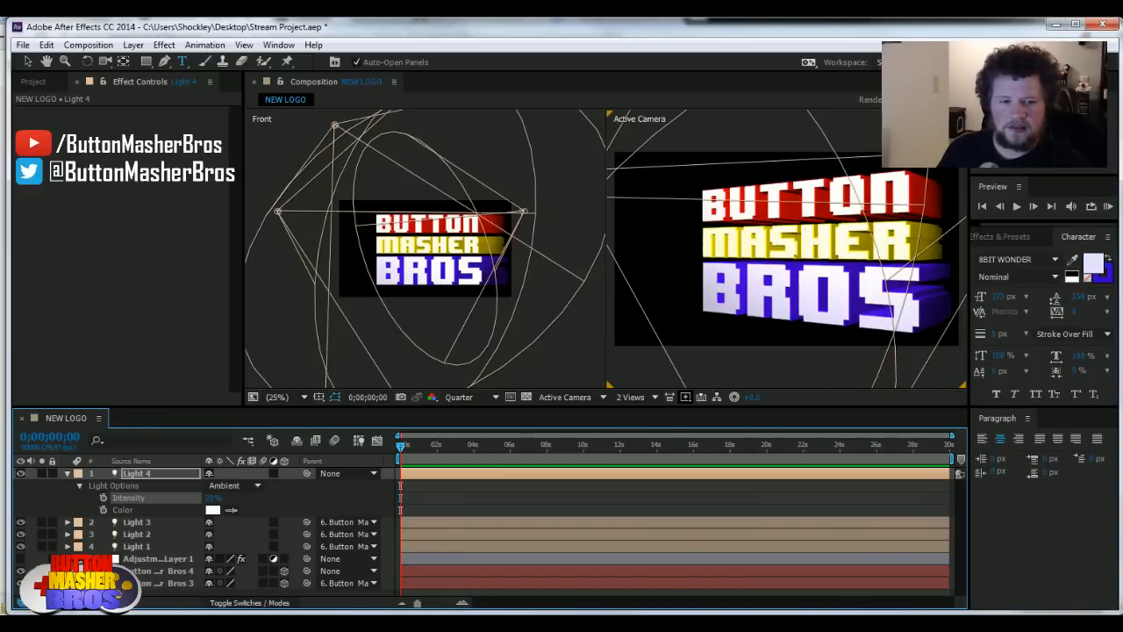
Step: Set the intensity of the ambient Light 4 to 30%
click(213, 497)
text(50)
key(Return)
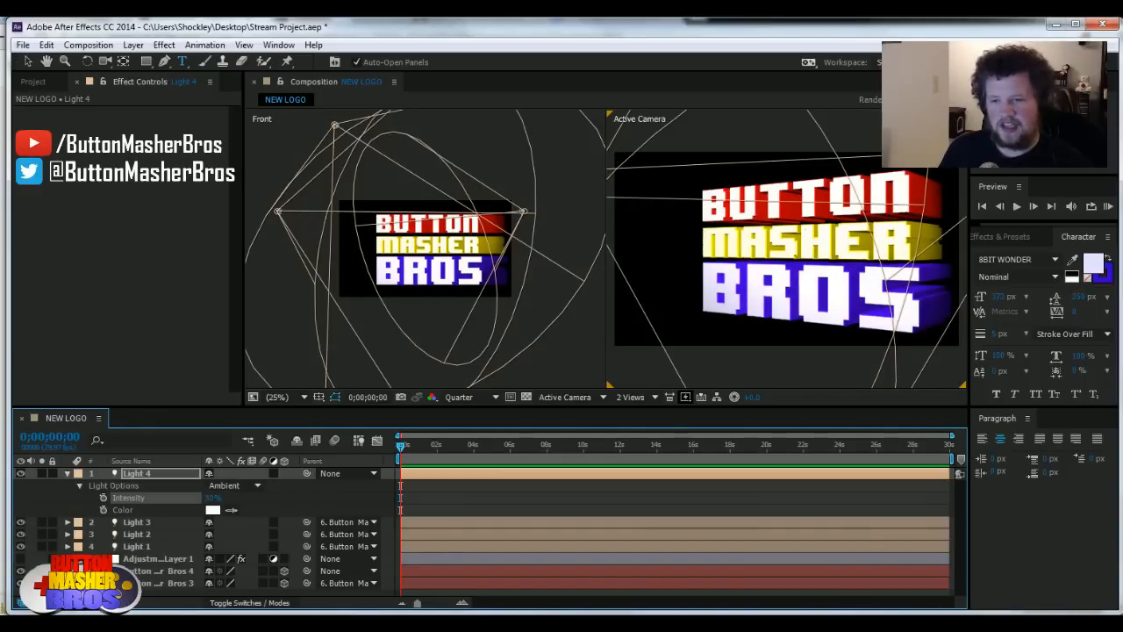
click(66, 473)
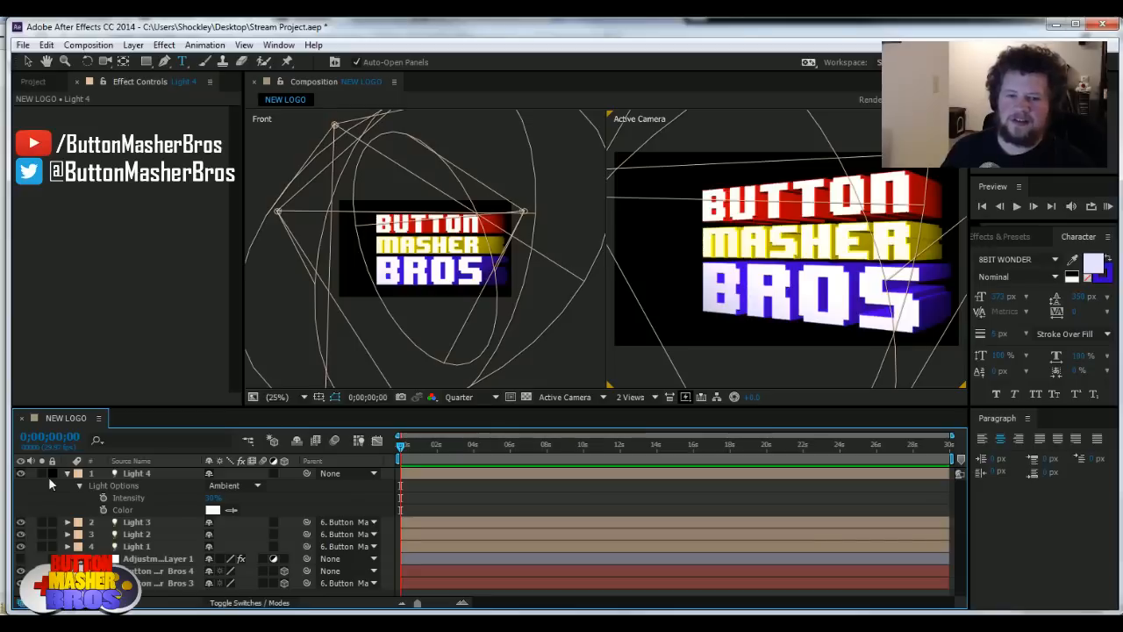
Step: Switch the composition to a single-view layout and collapse the properties of Light 4
click(27, 62)
click(645, 397)
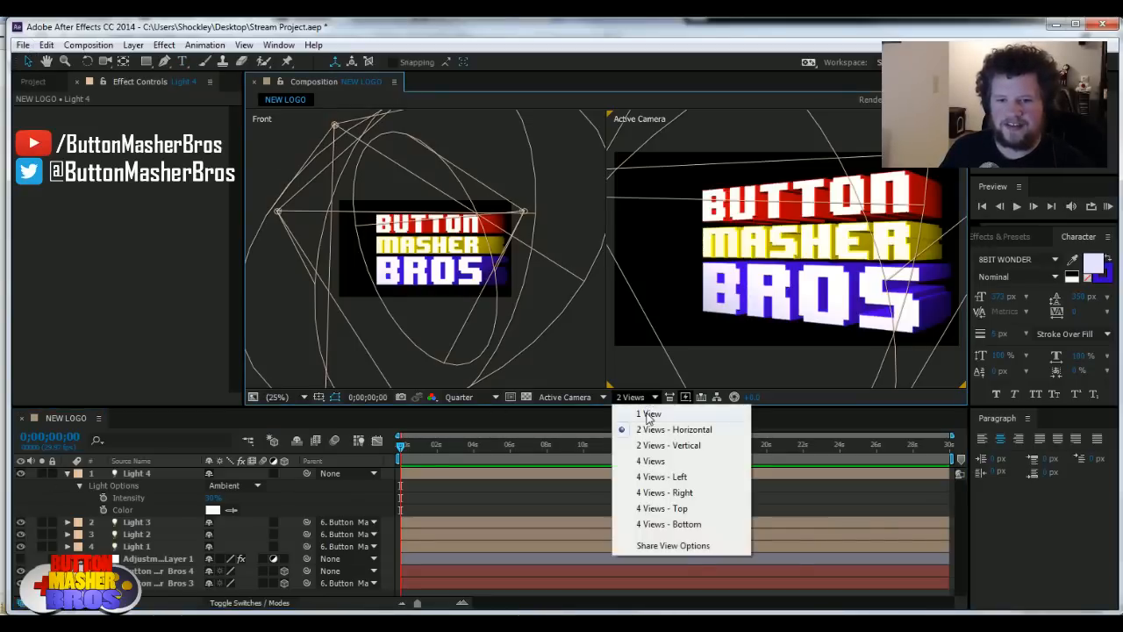
click(647, 414)
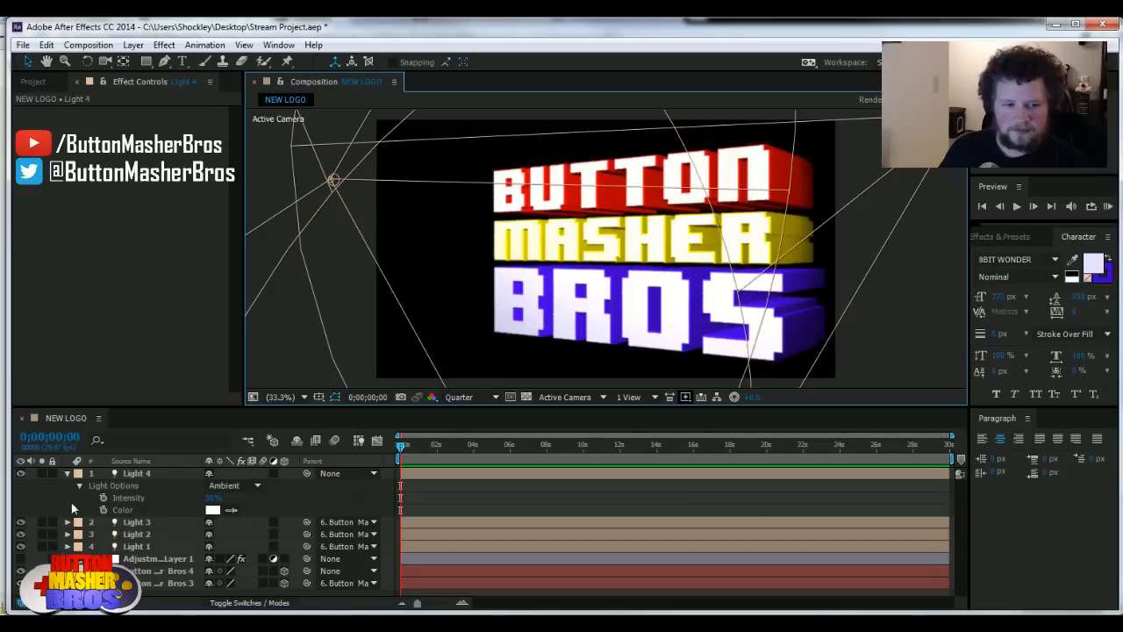
click(68, 474)
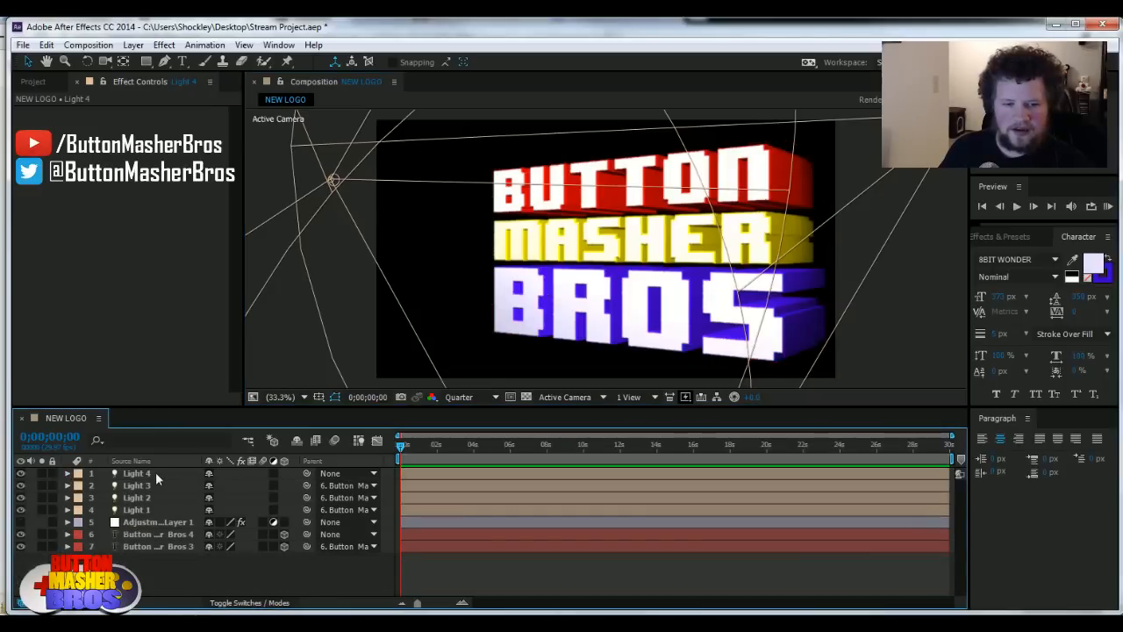
Step: Make Adjustment Layer 1 visible and change the threshold of its Glow effect
click(145, 523)
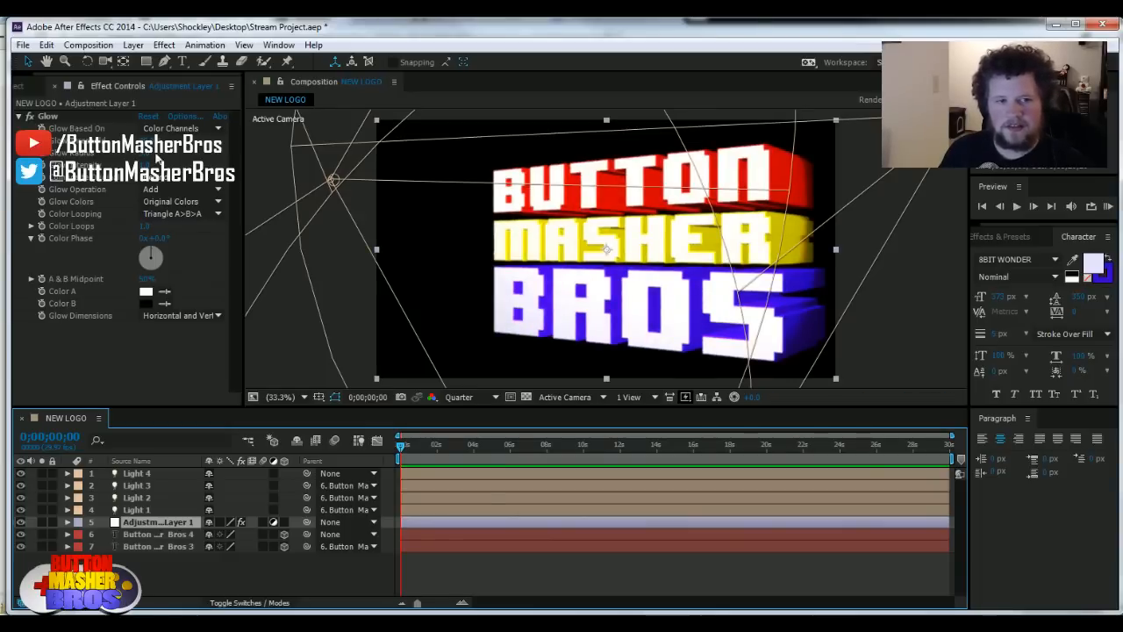
click(148, 140)
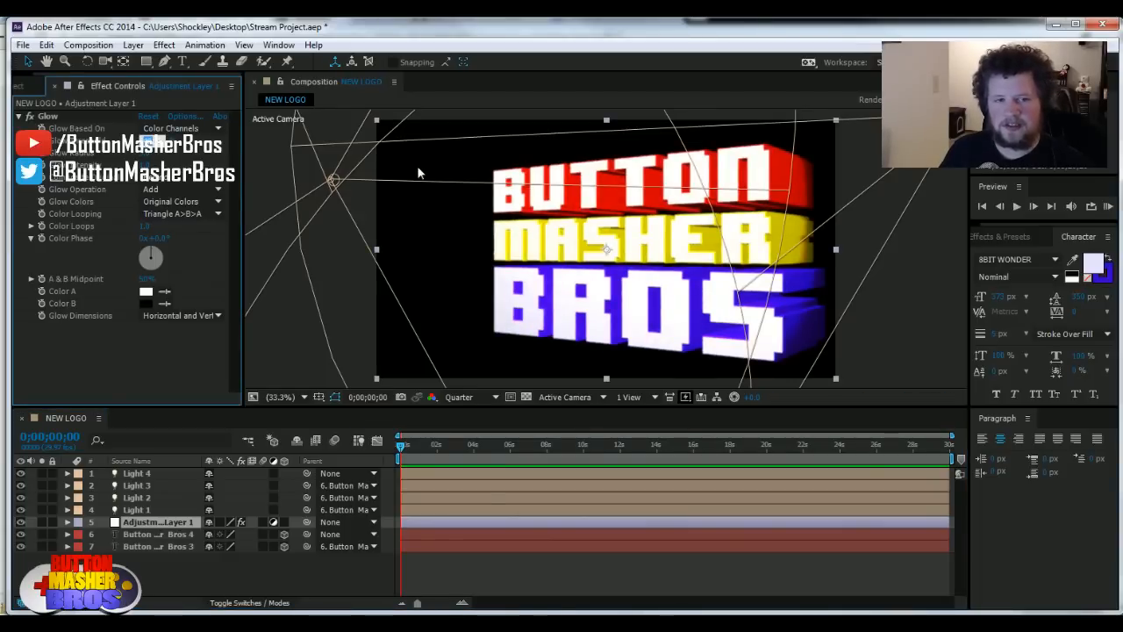
key(Return)
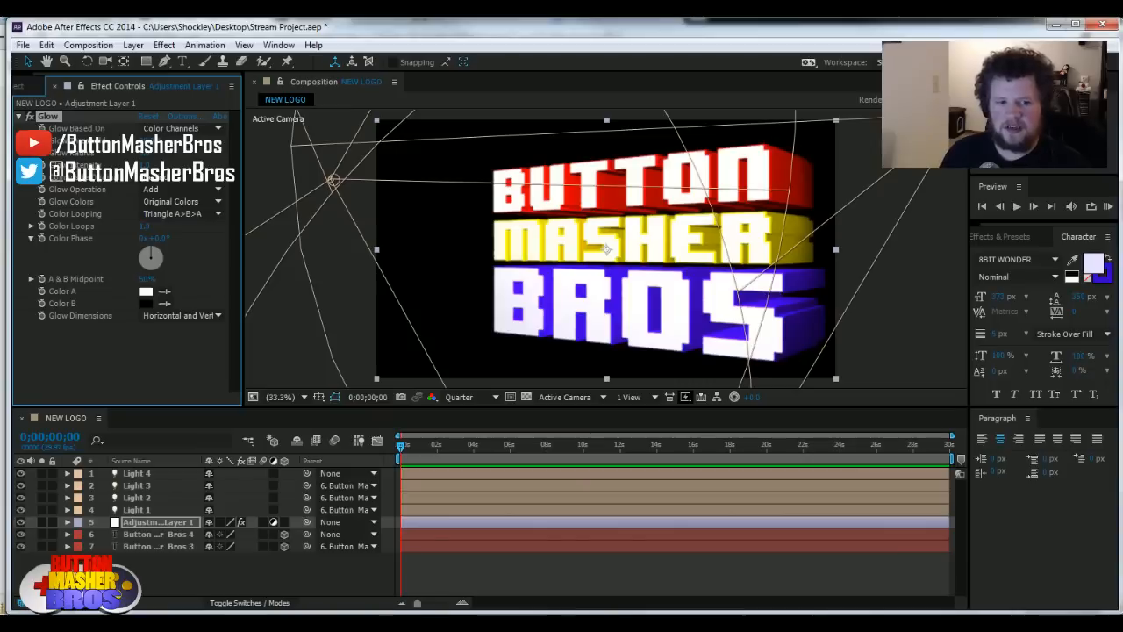
Step: Try a lower intensity on the spot light Light 1 and undo the change
click(148, 534)
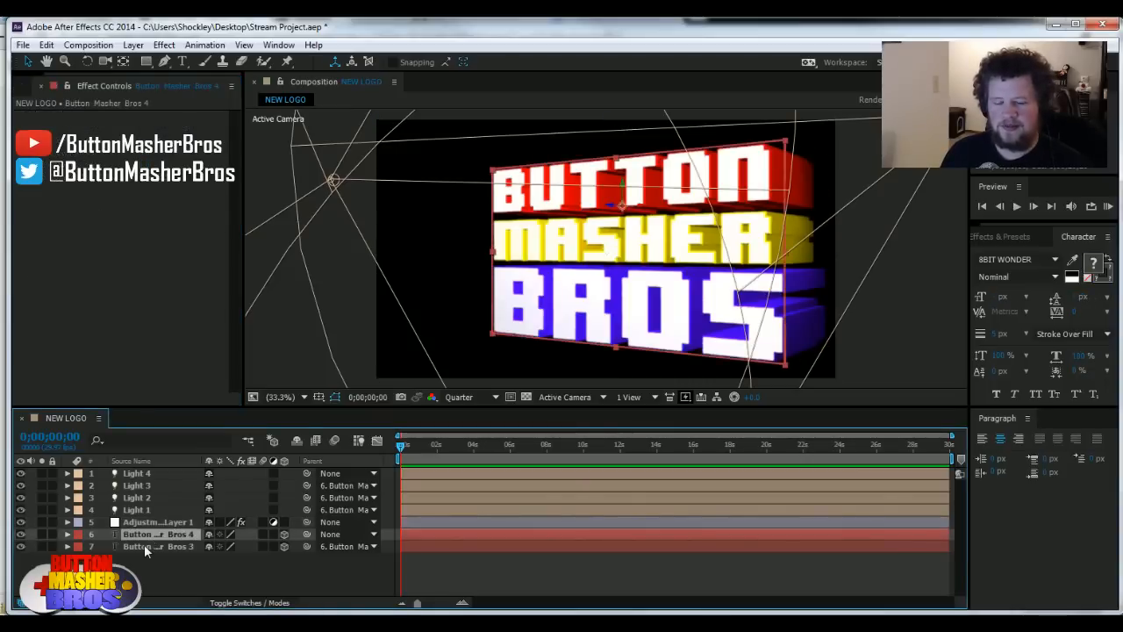
click(144, 510)
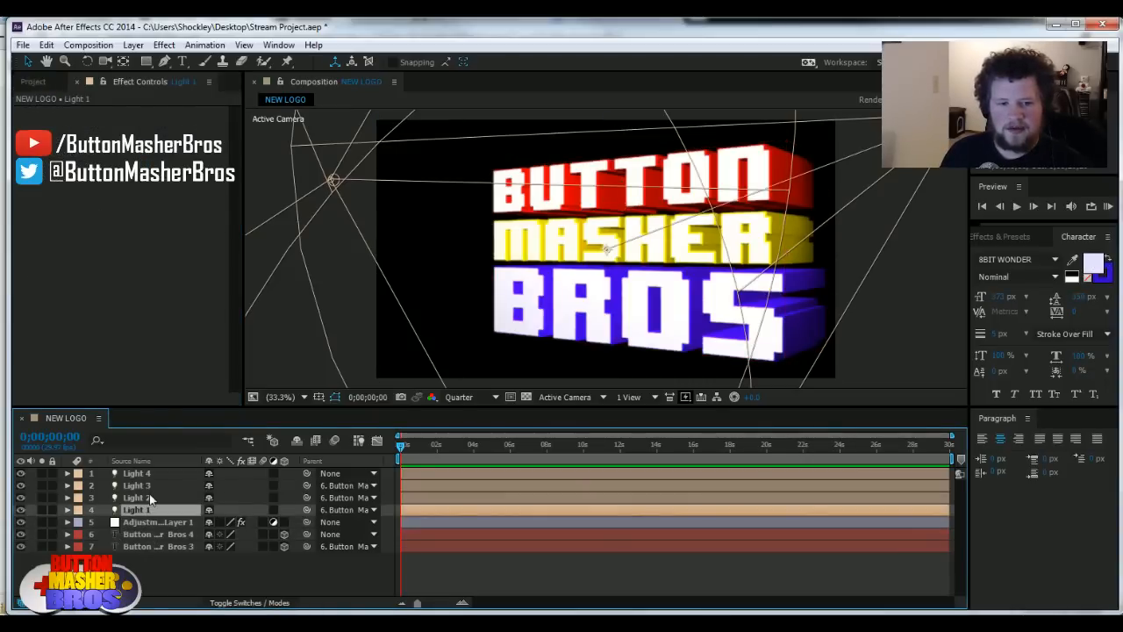
click(67, 510)
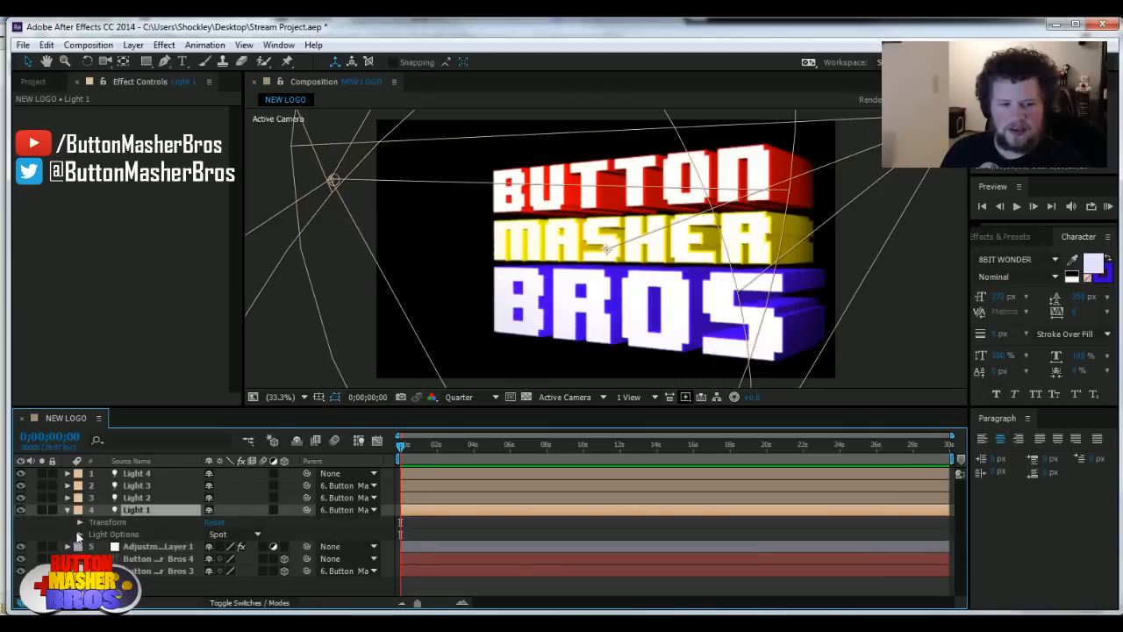
click(79, 533)
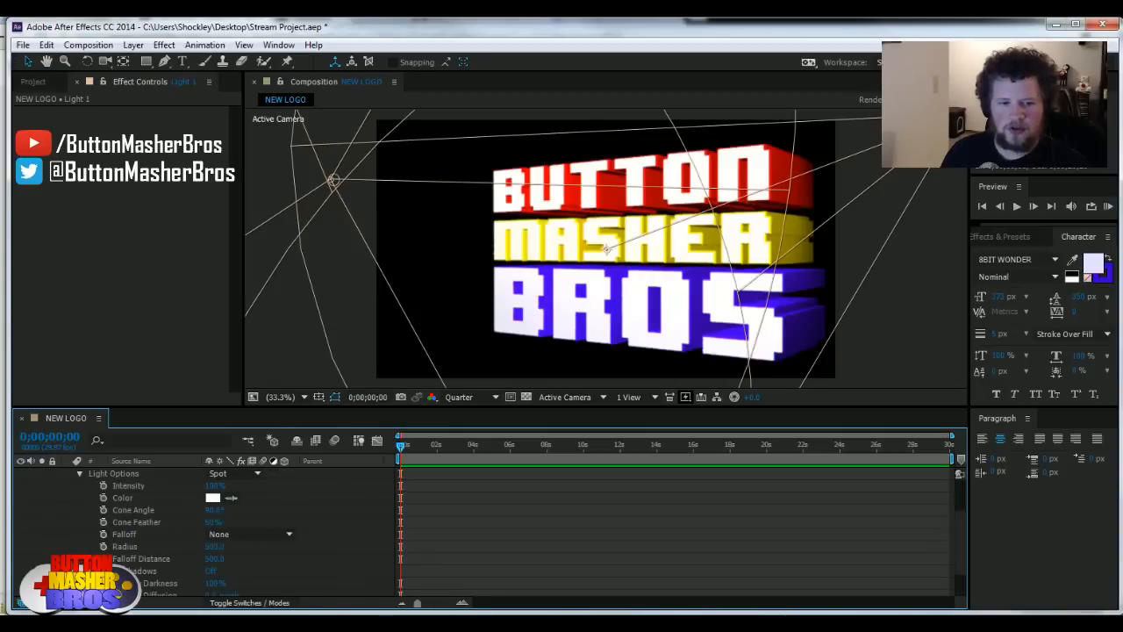
drag(213, 485, 184, 485)
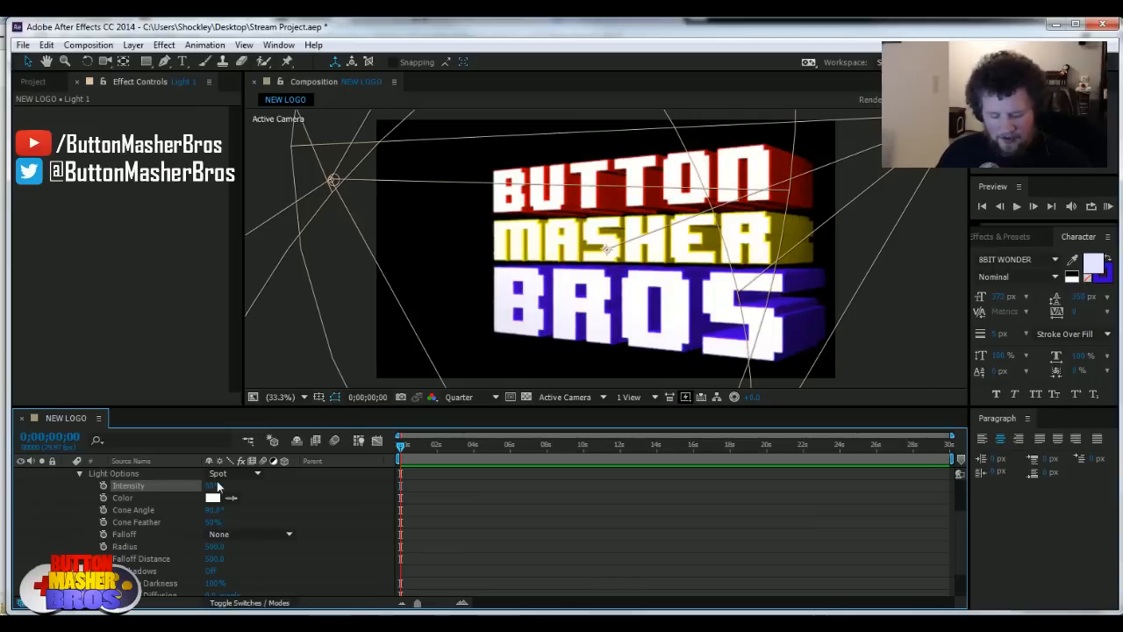
key(ctrl+z)
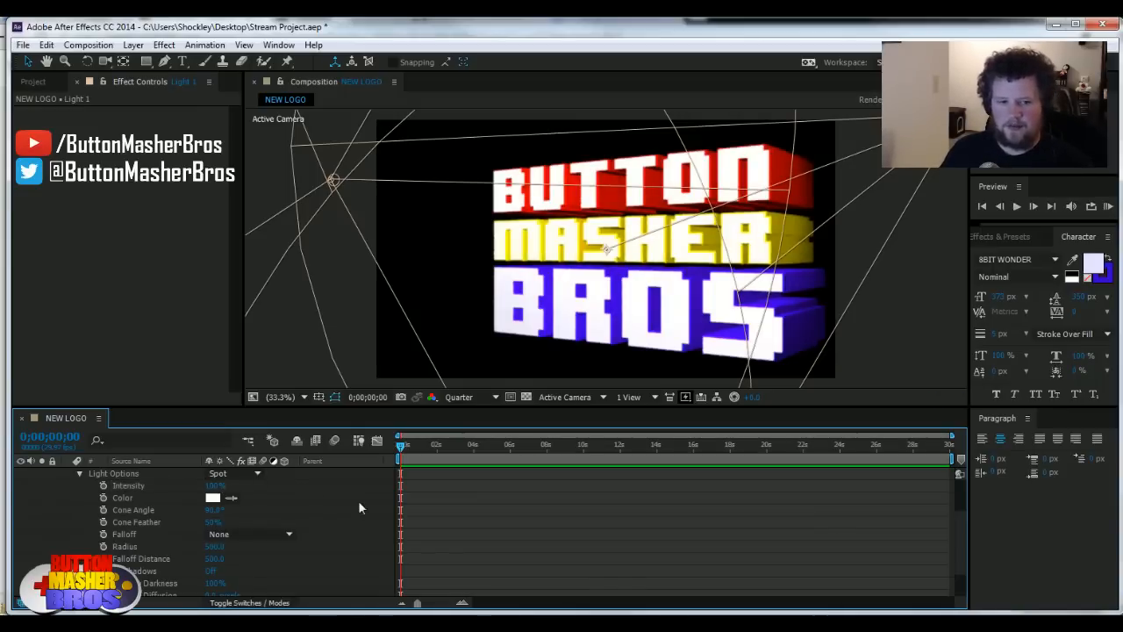
Step: Lower the intensity of the spot light Light 2 to 44%
scroll(957, 527, up, 3)
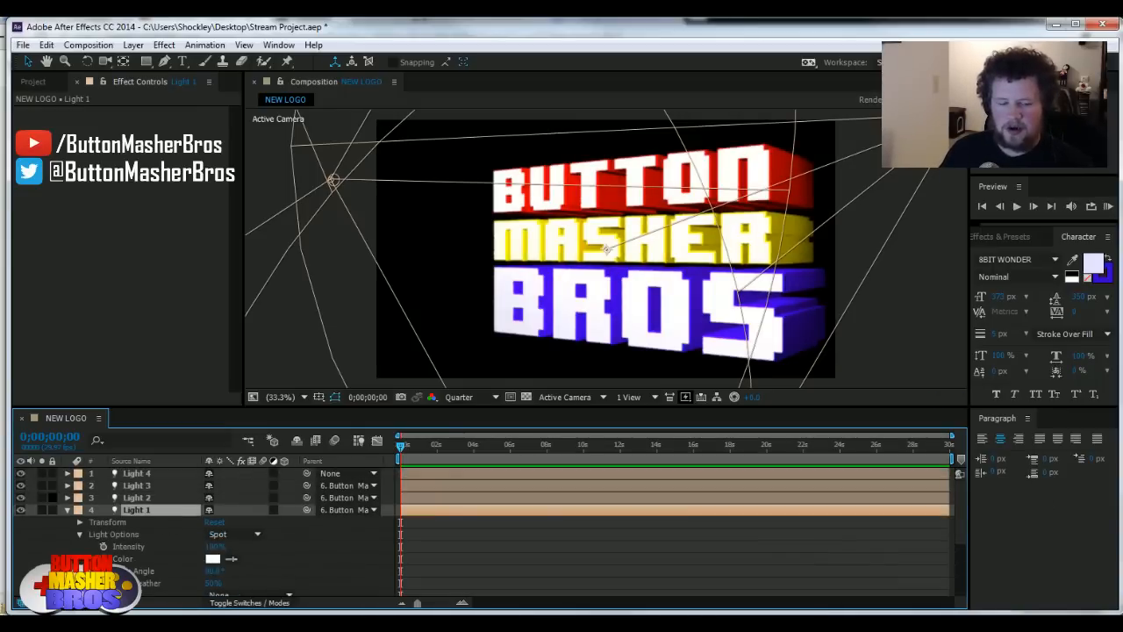
click(129, 498)
click(66, 497)
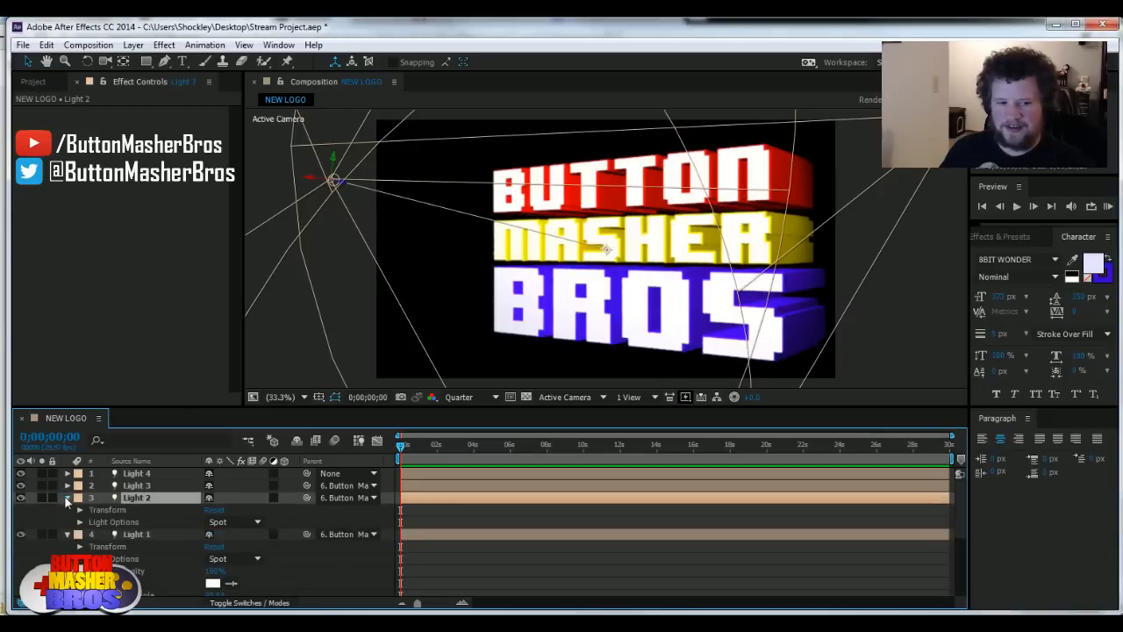
click(77, 522)
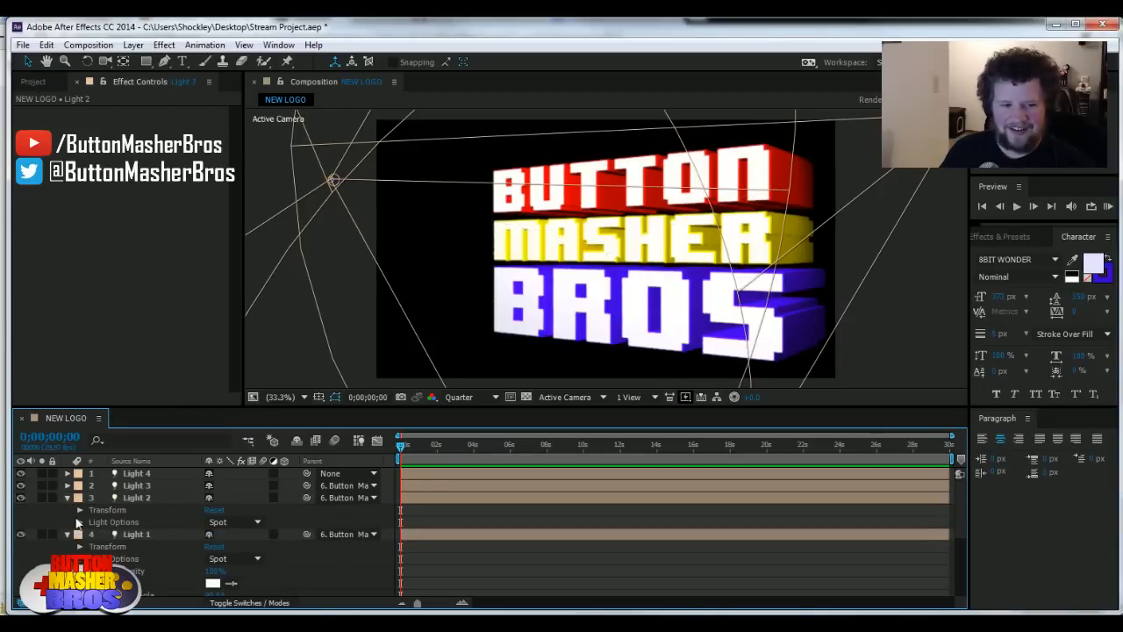
click(79, 522)
scroll(84, 516, down, 2)
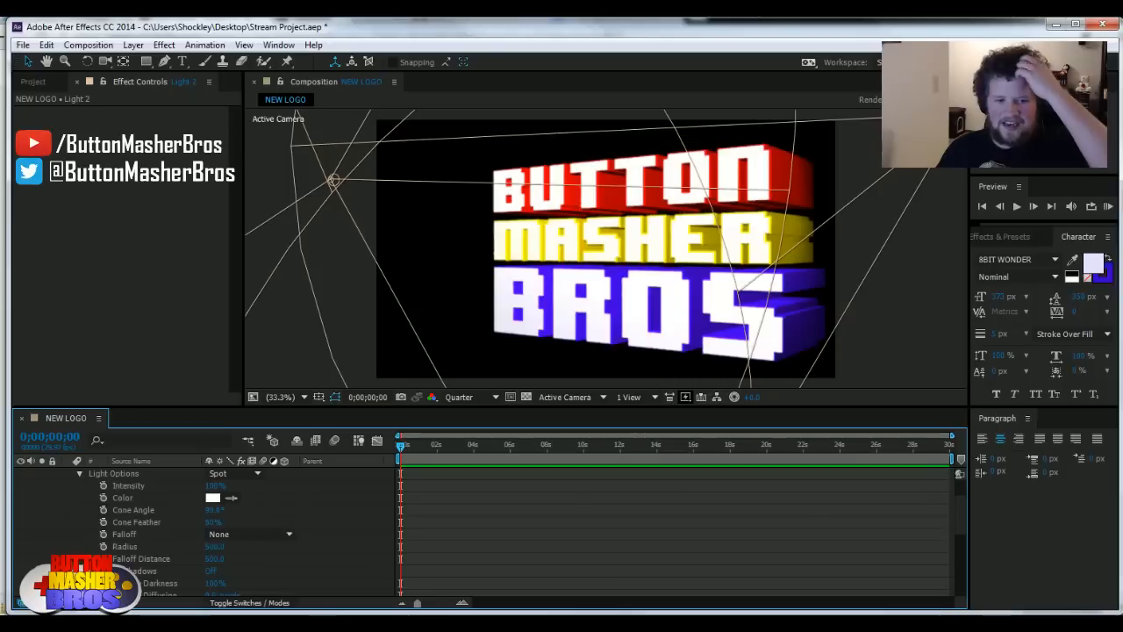
click(128, 486)
drag(213, 486, 189, 485)
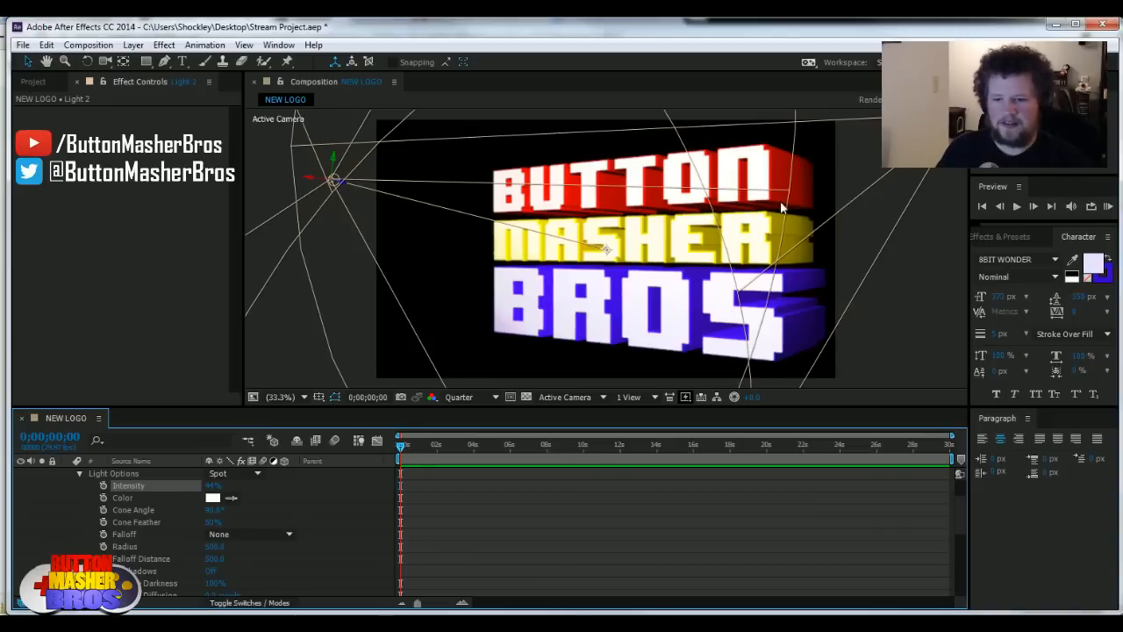
Step: Set the intensity of Light 1 to 44% and save the project
drag(960, 512, 924, 576)
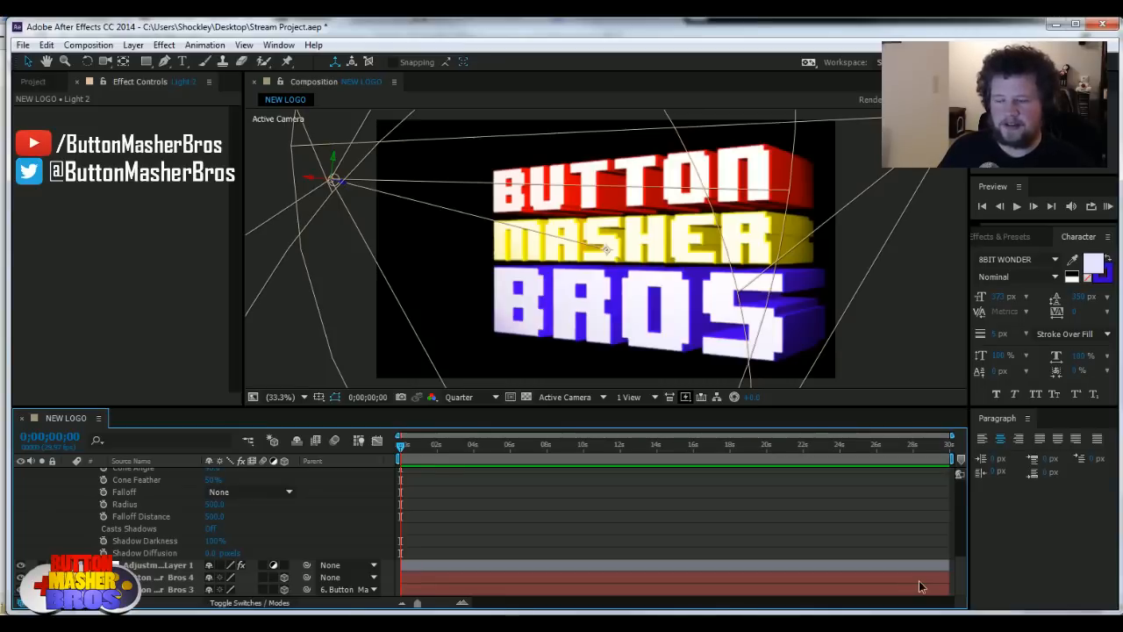
scroll(920, 582, up, 4)
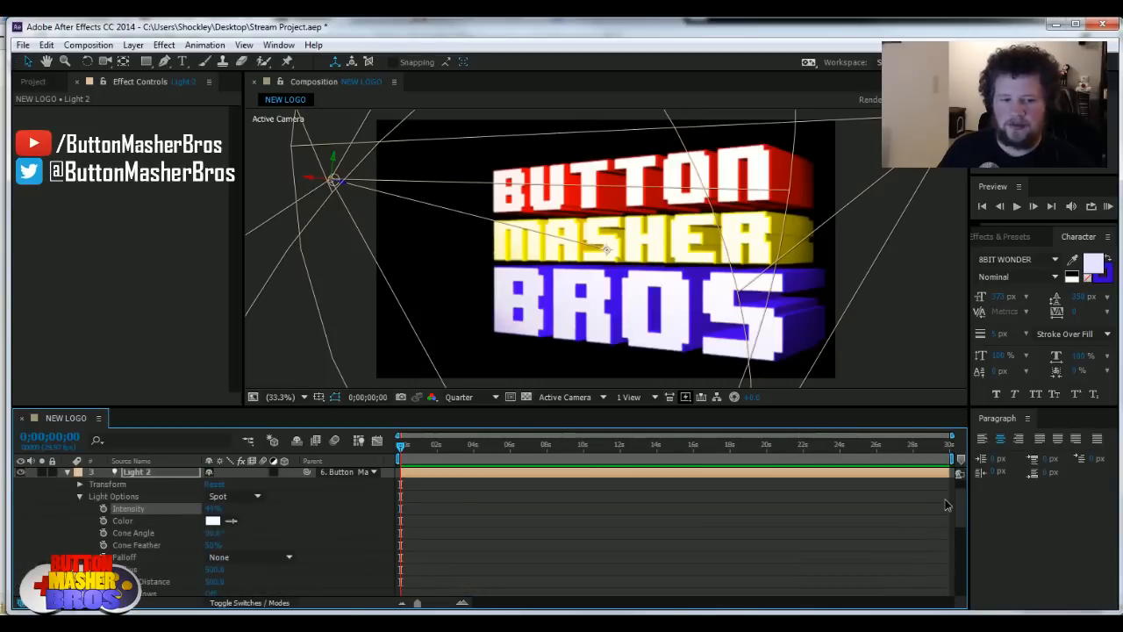
scroll(946, 504, down, 5)
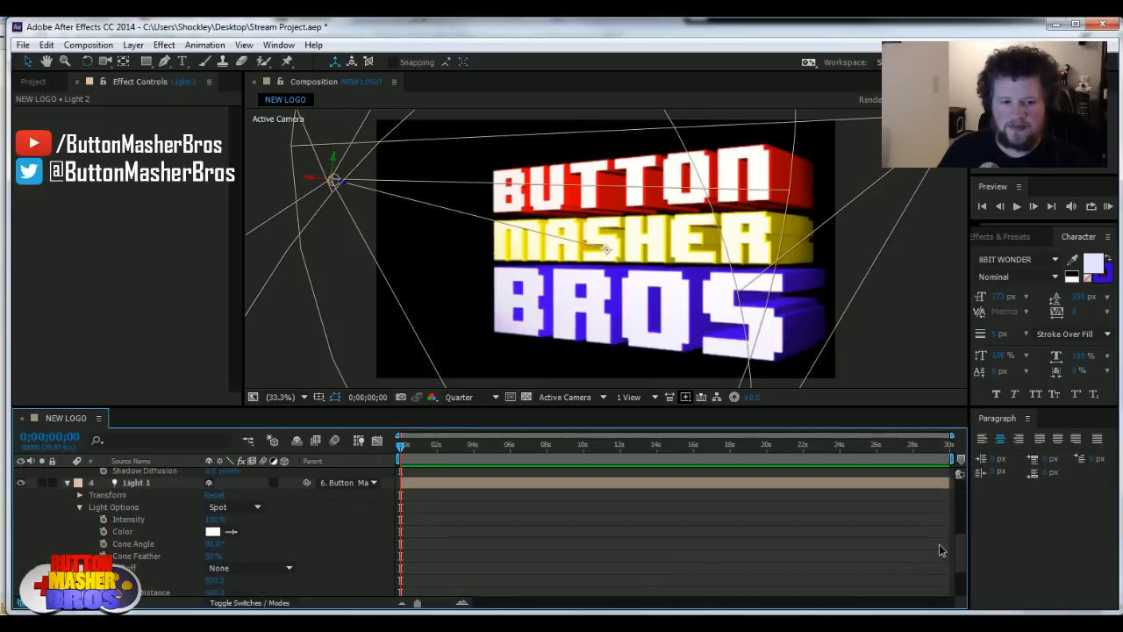
click(214, 518)
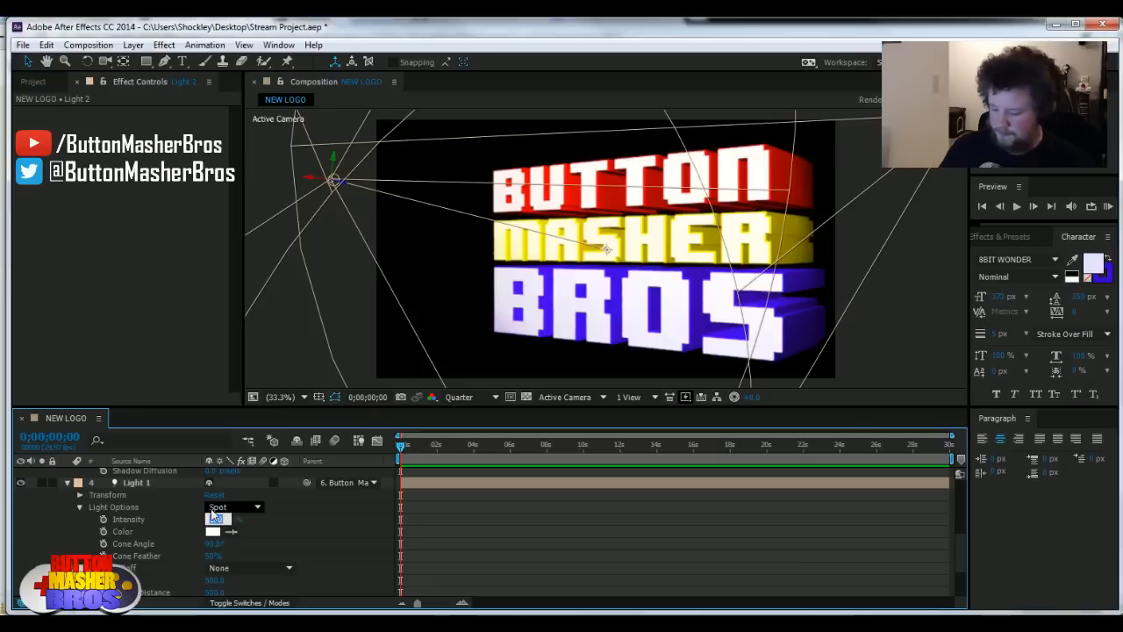
key(Return)
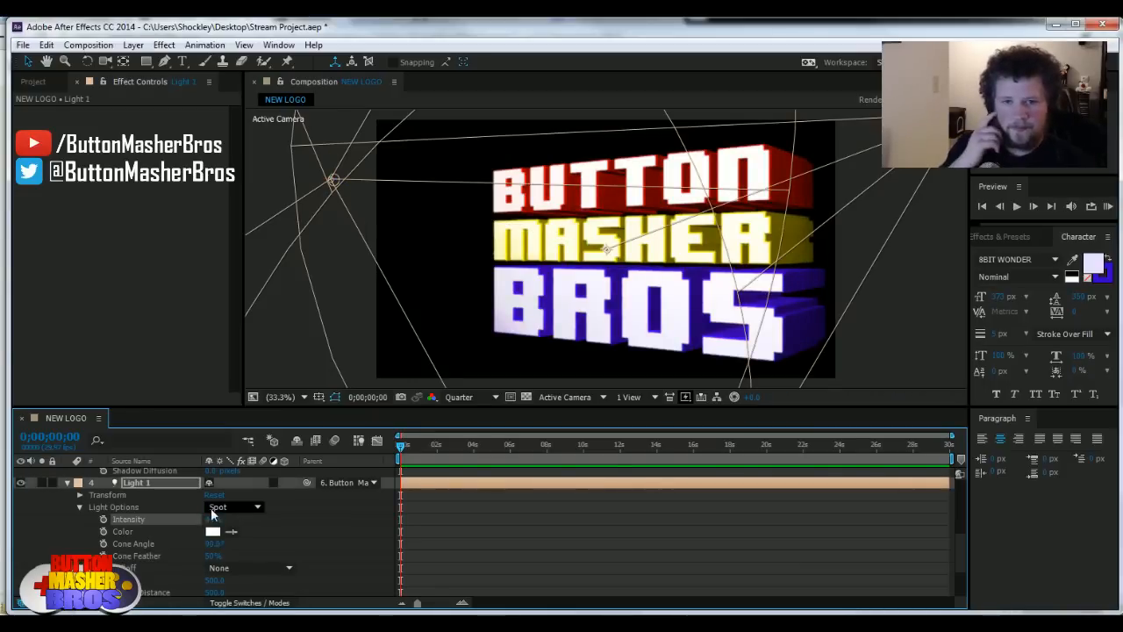
click(586, 532)
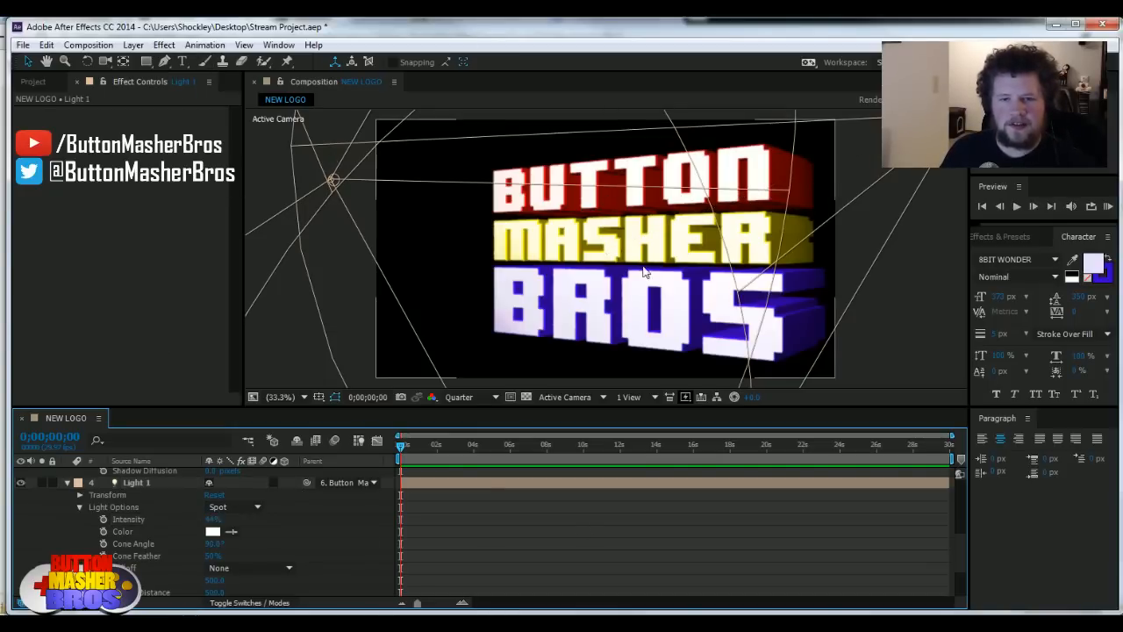
click(24, 45)
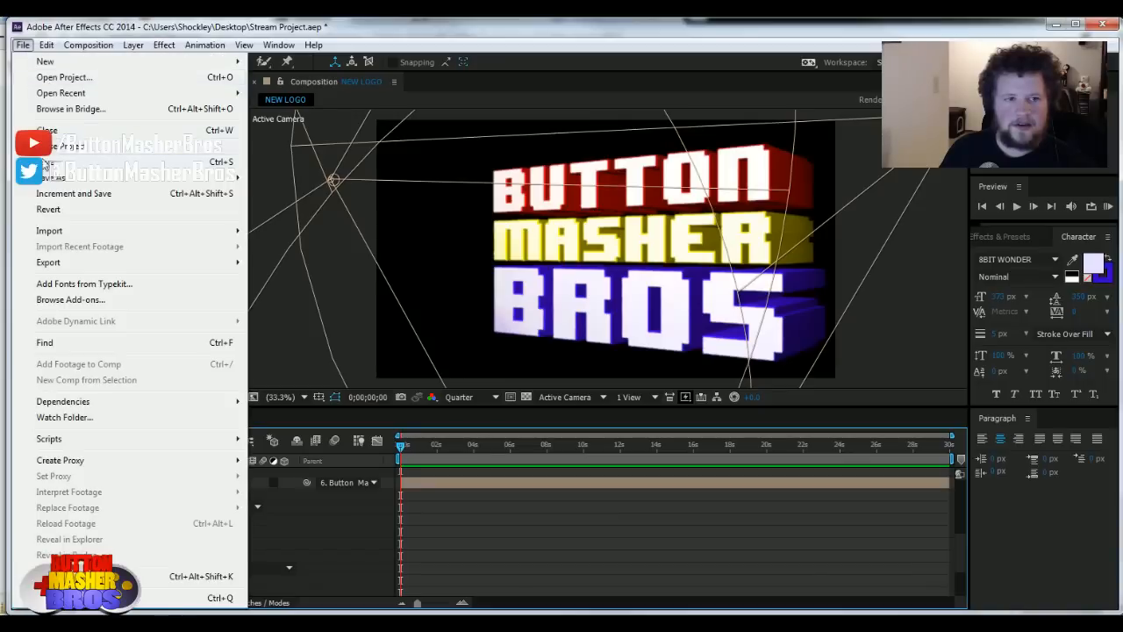
click(42, 165)
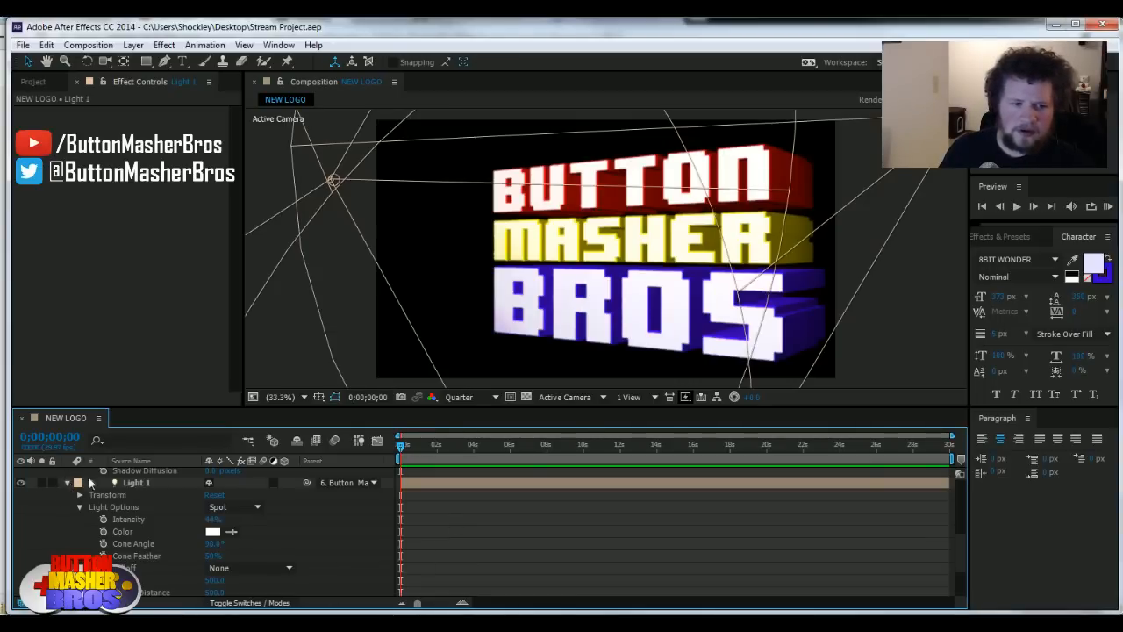
Step: Collapse the properties of Light 1 and Light 2 and expand those of the Button Masher Bros 3 text layer
click(141, 480)
click(66, 482)
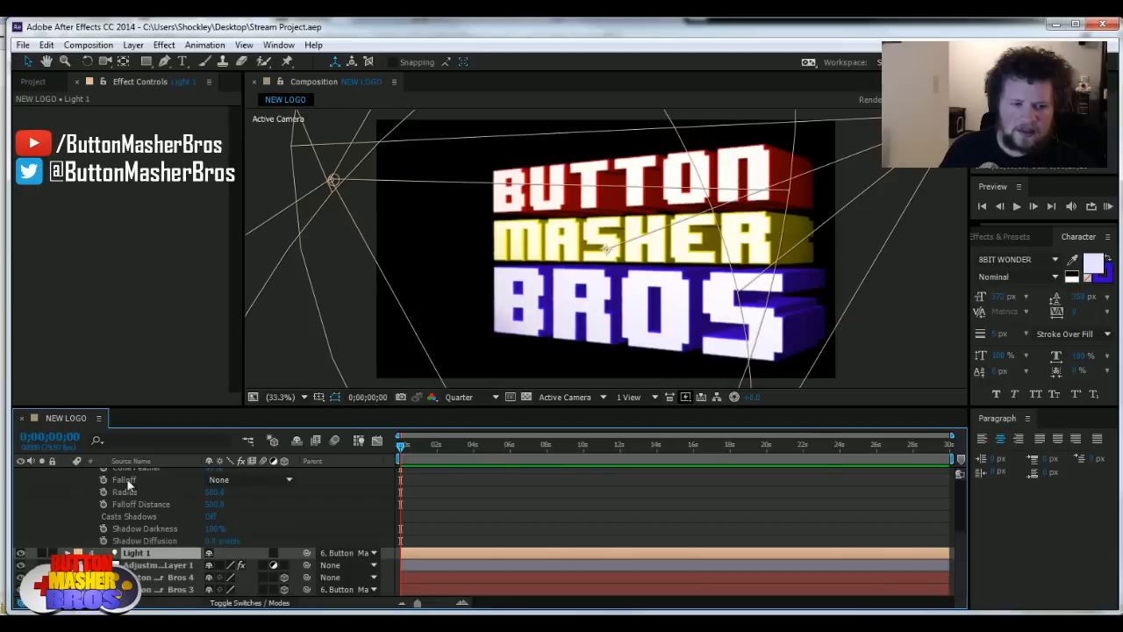
drag(965, 550, 965, 481)
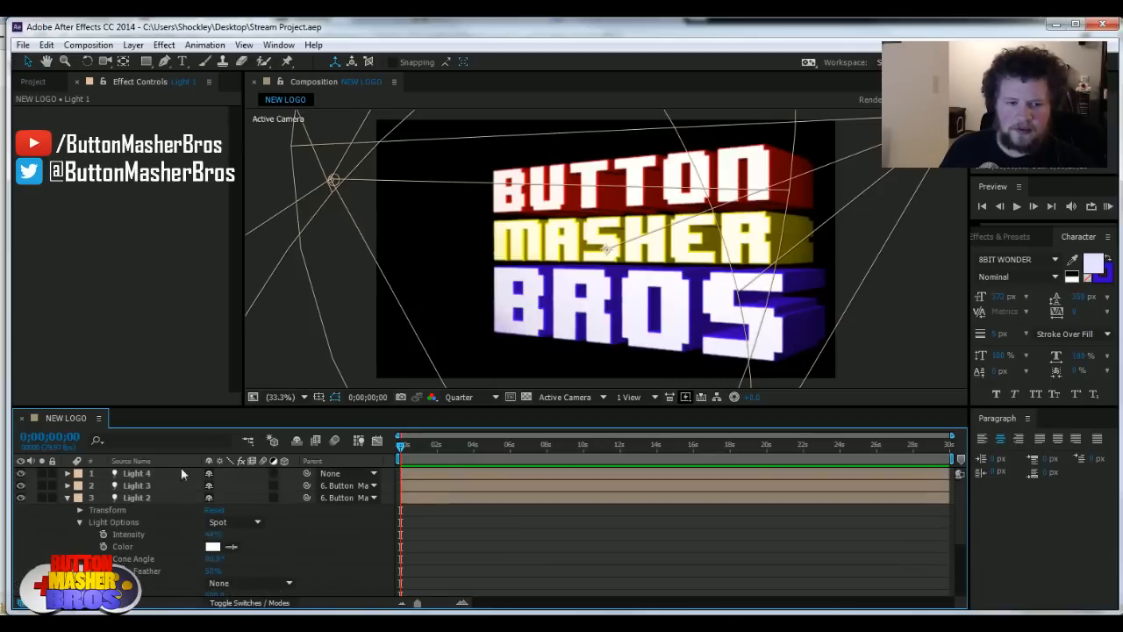
click(68, 497)
click(147, 547)
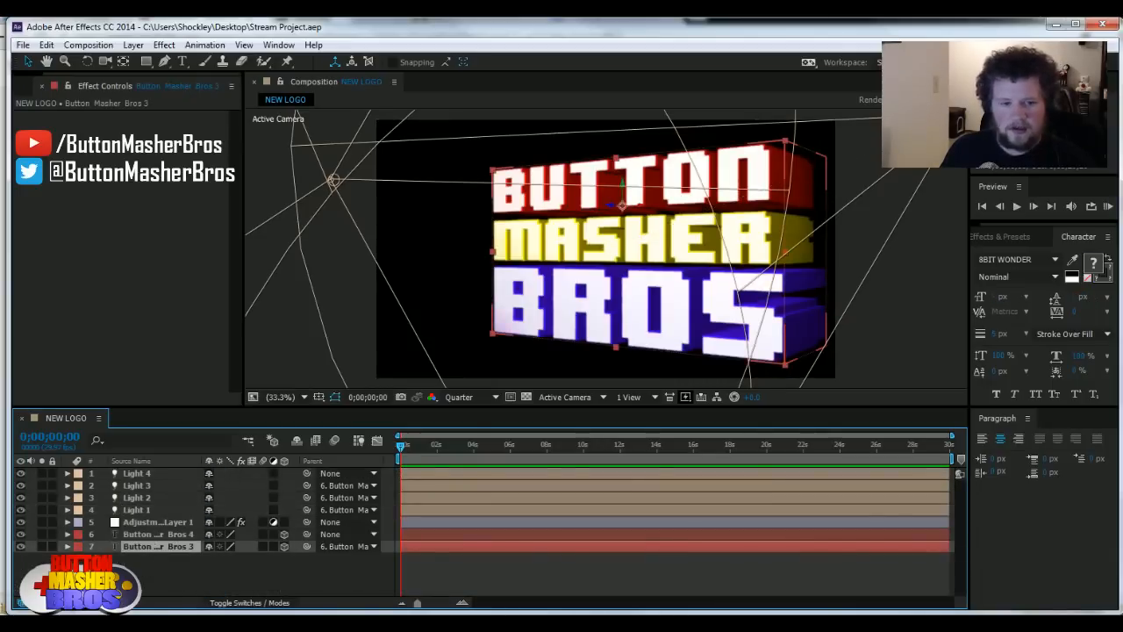
click(67, 546)
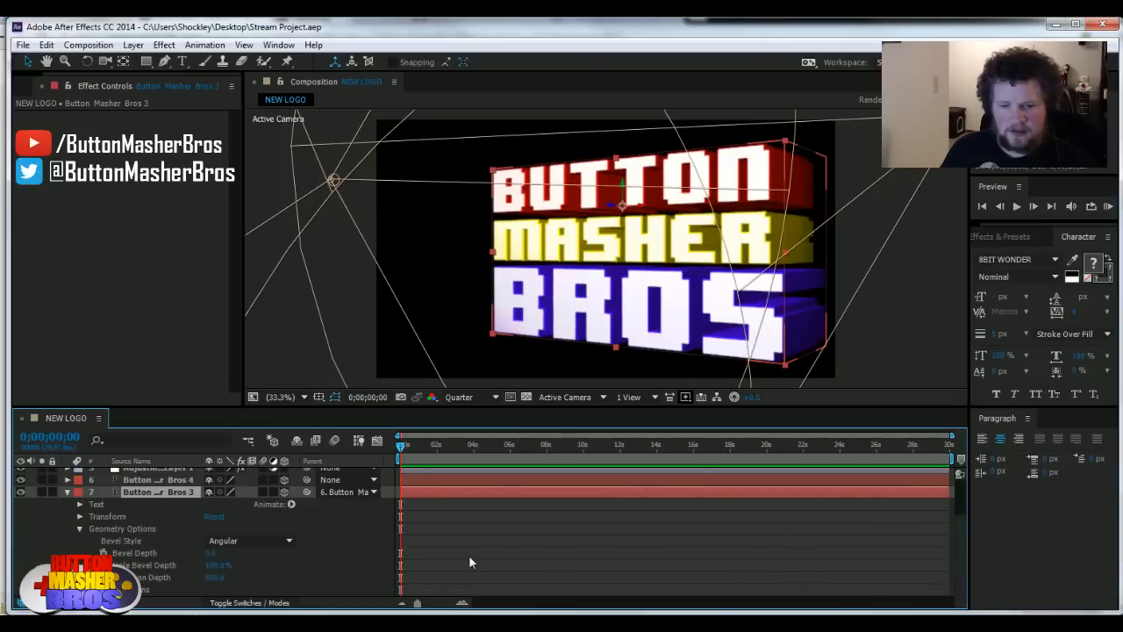
Step: Set the Extrusion Depth of the Button Masher Bros 3 text layer to 100
click(216, 577)
text(1)
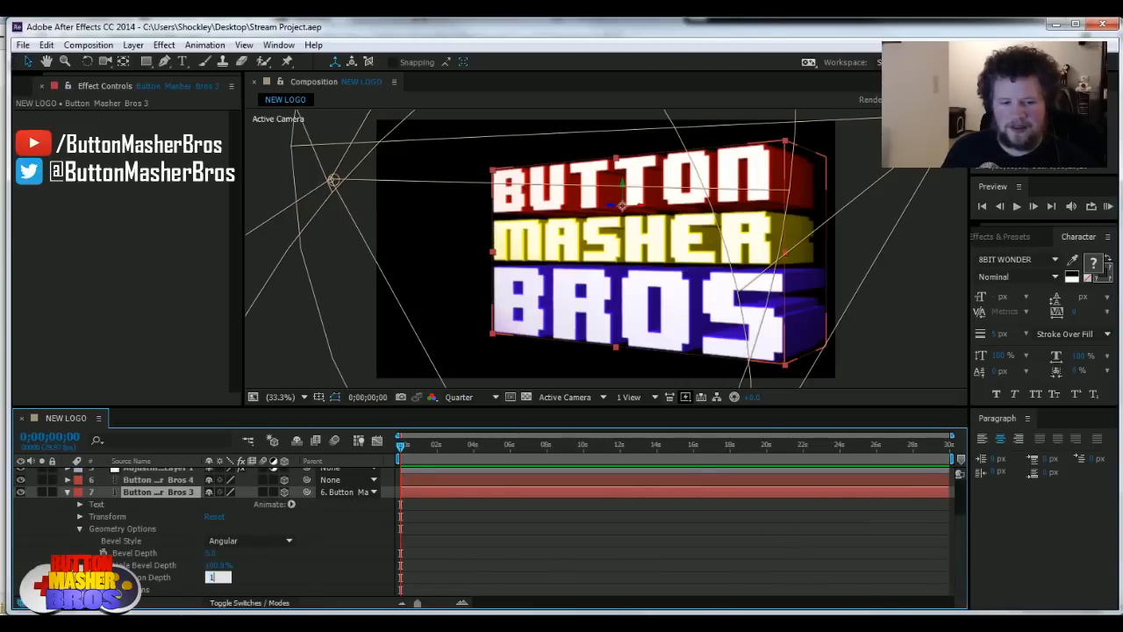
text(00)
key(Return)
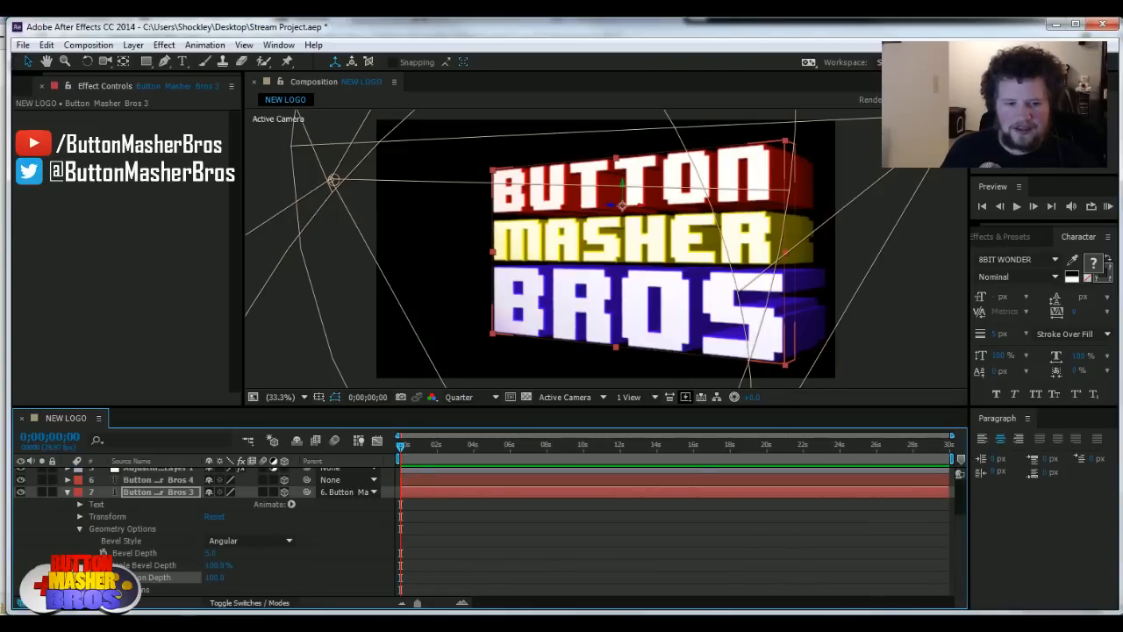
Step: Set the Extrusion Depth of the Button Masher Bros 3 text layer to 1000
click(216, 577)
text(100)
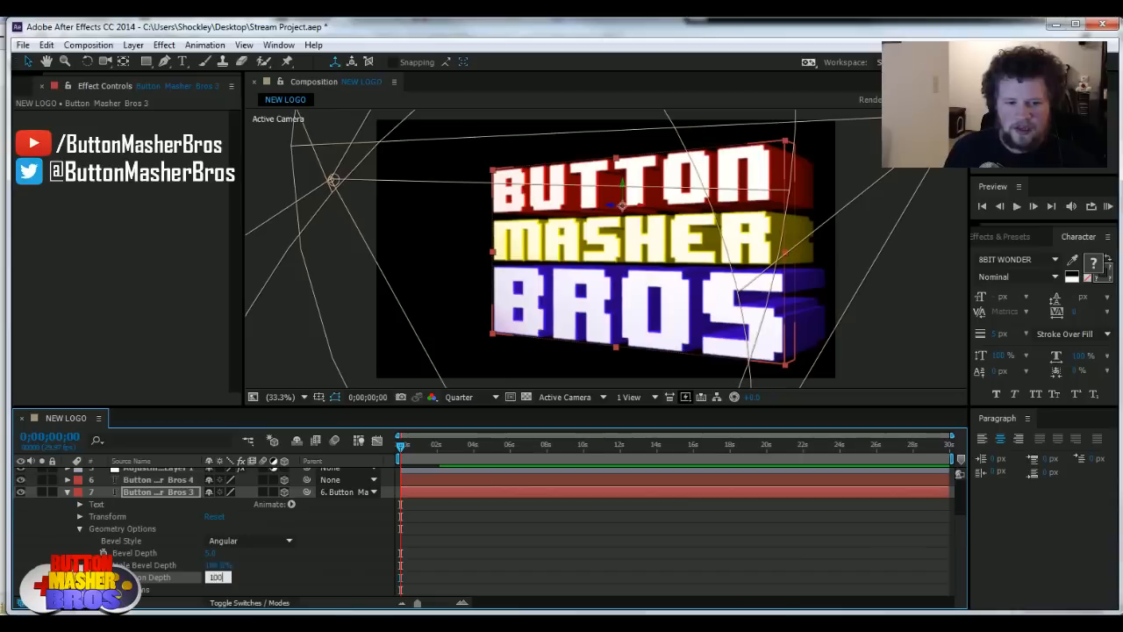
text(0)
key(Return)
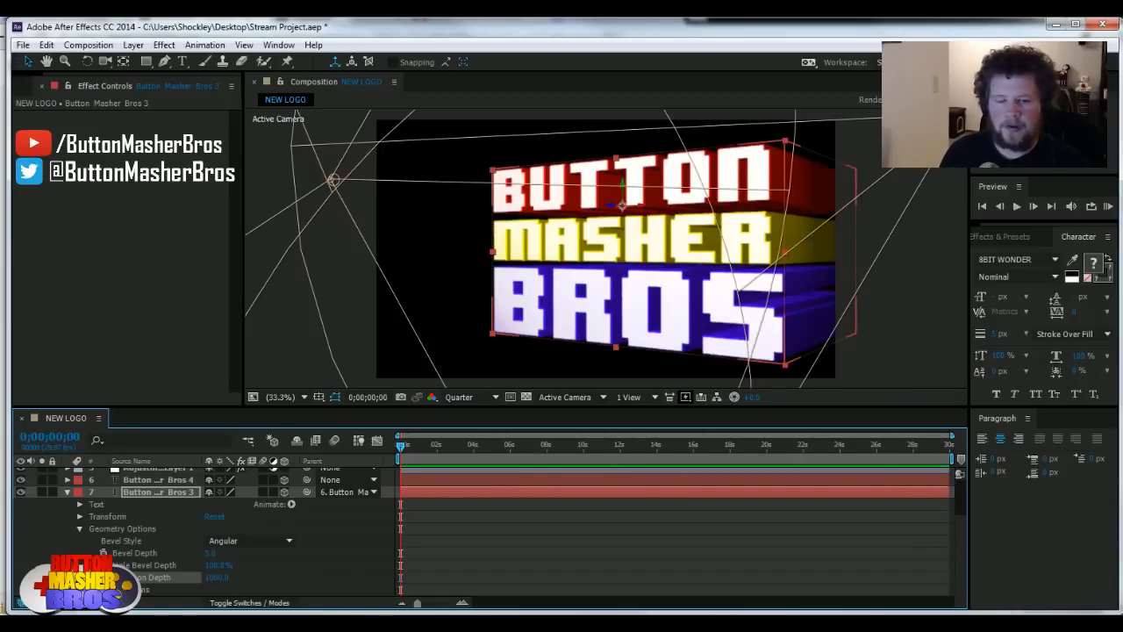
Step: Set the intensity of the ambient Light 4 to 40%
click(512, 555)
scroll(813, 456, up, 3)
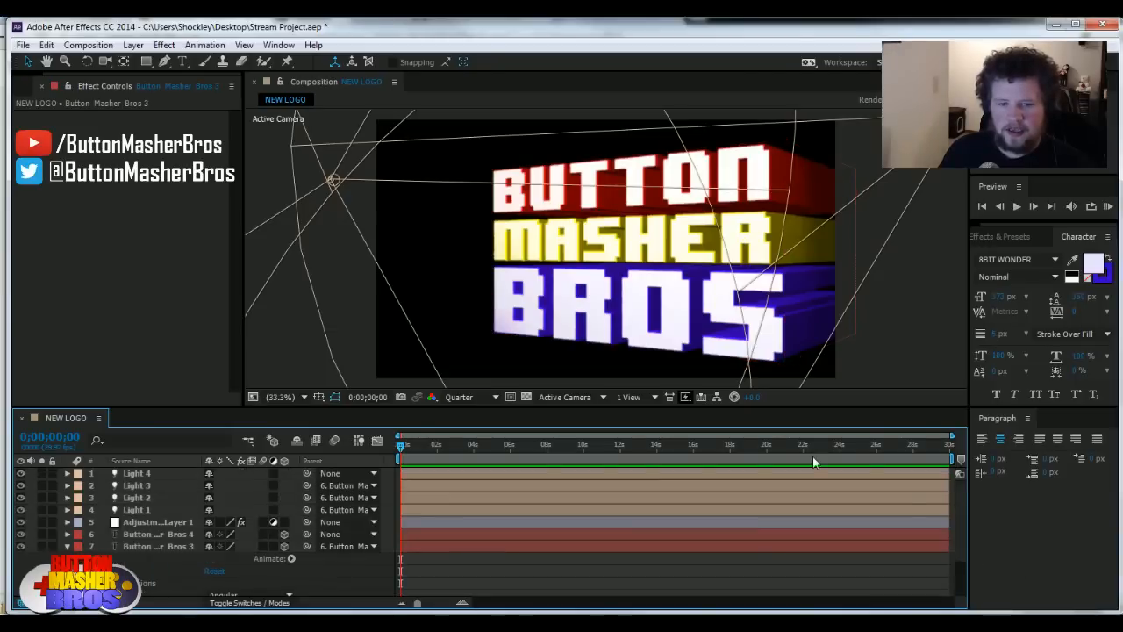
click(137, 474)
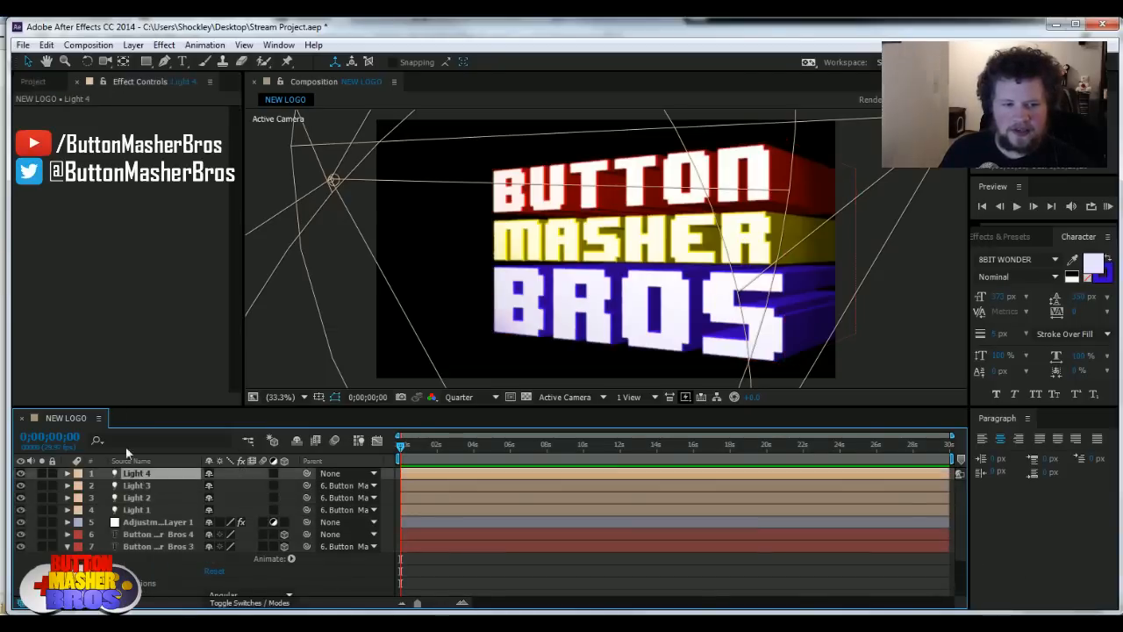
click(67, 474)
click(214, 498)
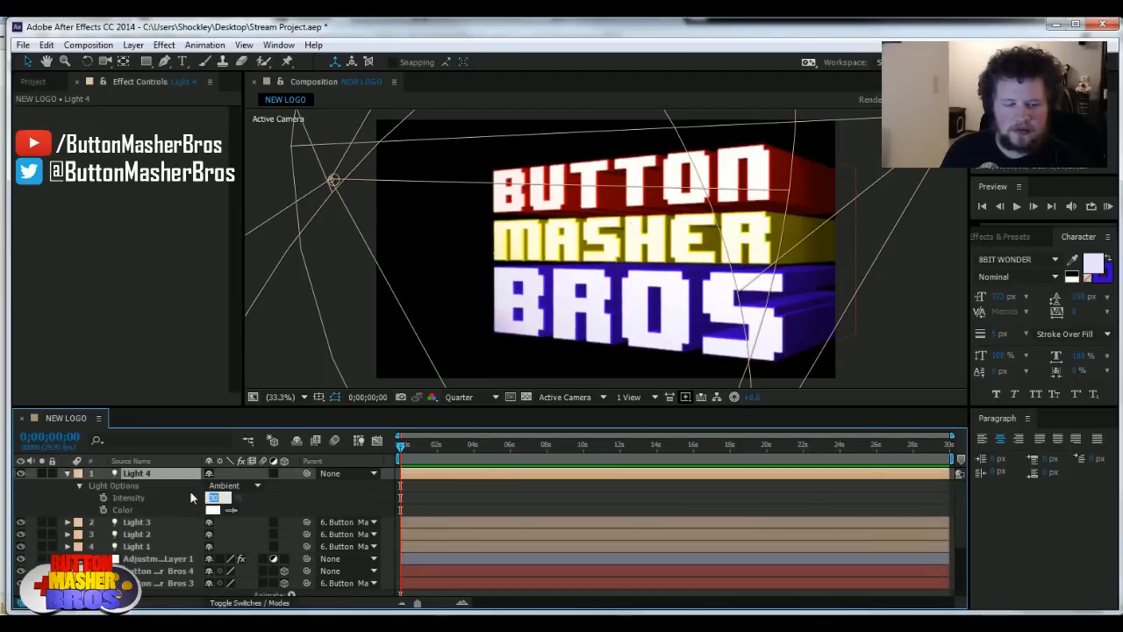
text(40)
key(Return)
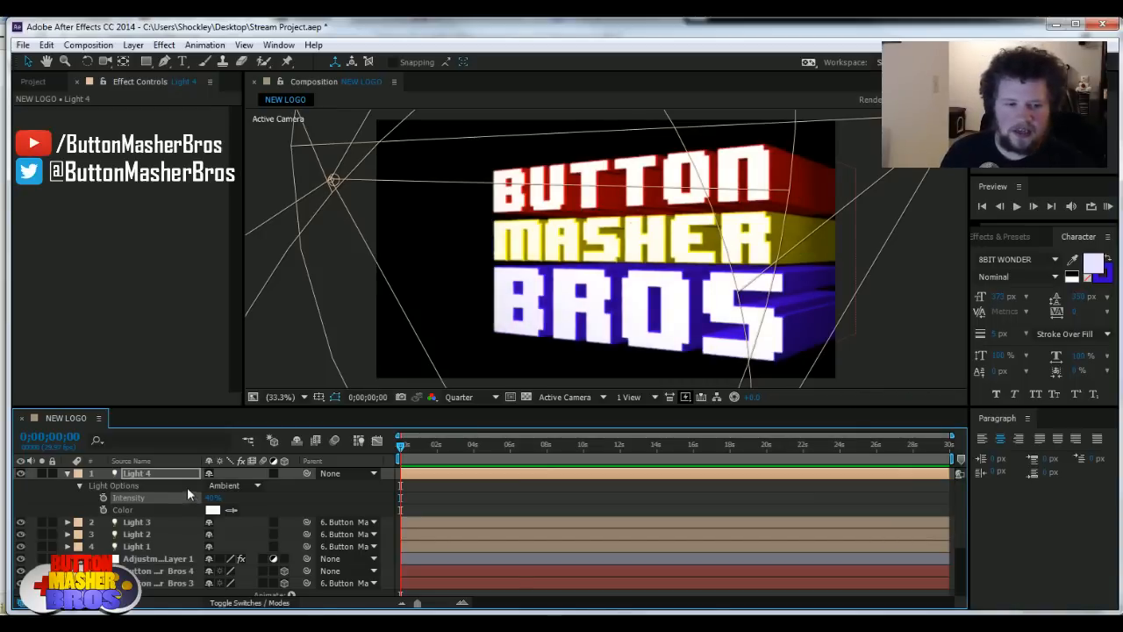
Step: Turn off the visibility of Adjustment Layer 1 with its Glow effect, leaving the Selection tool active
click(156, 558)
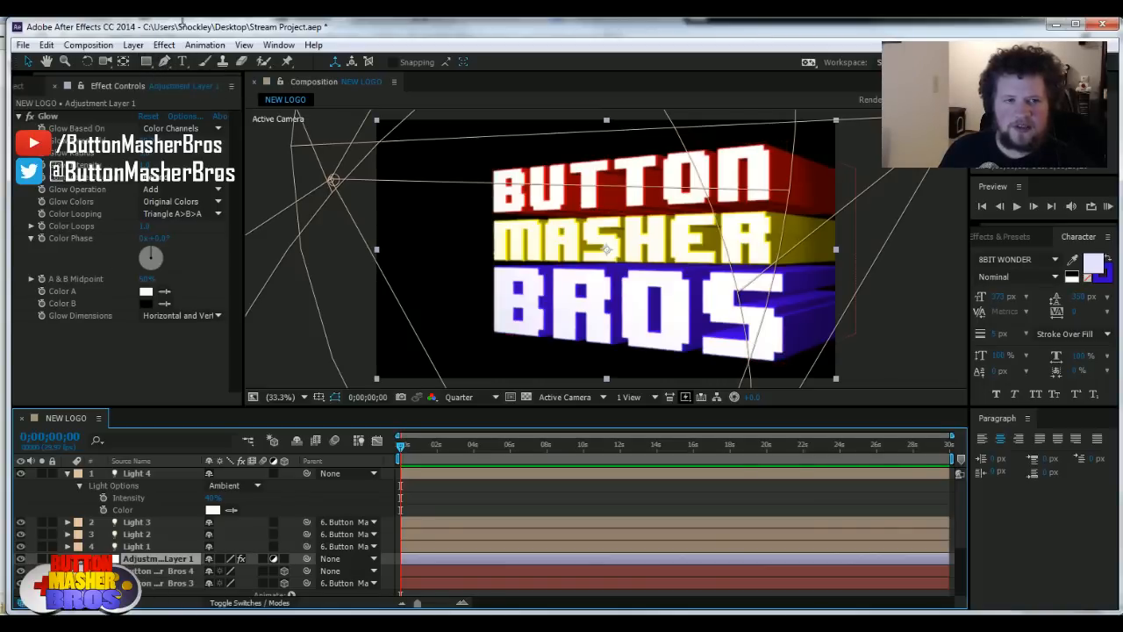
click(165, 61)
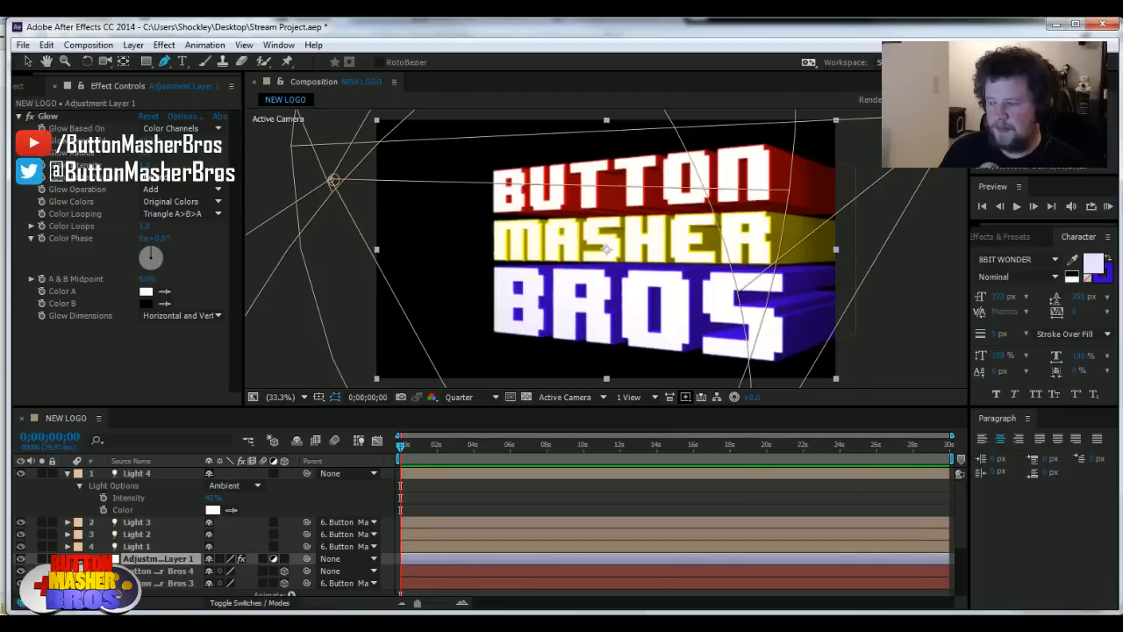
click(20, 561)
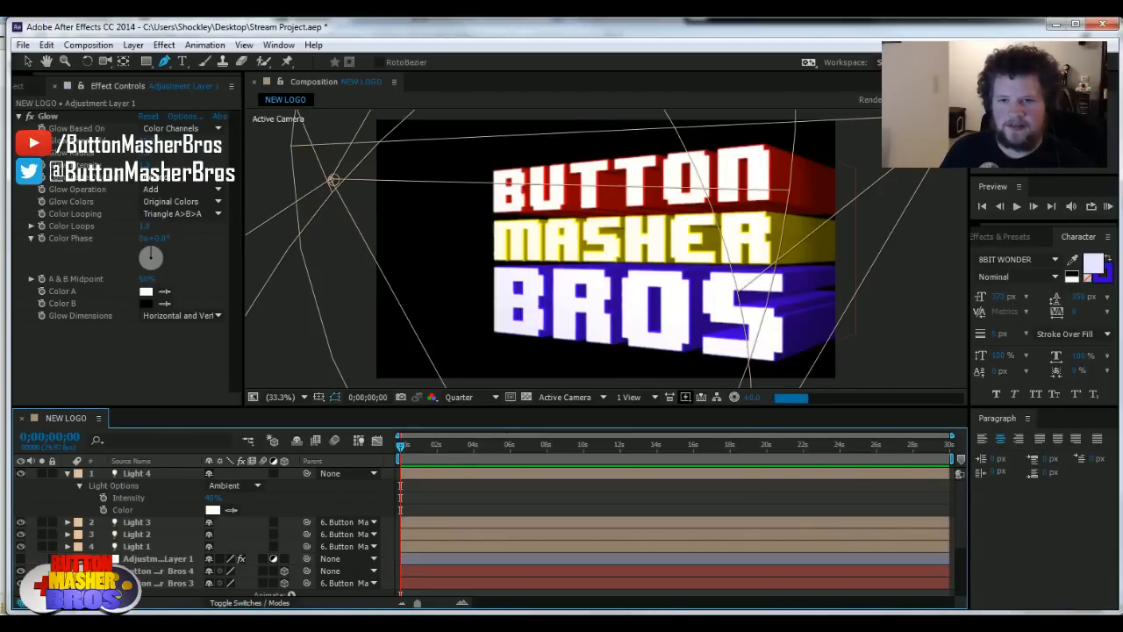
key(v)
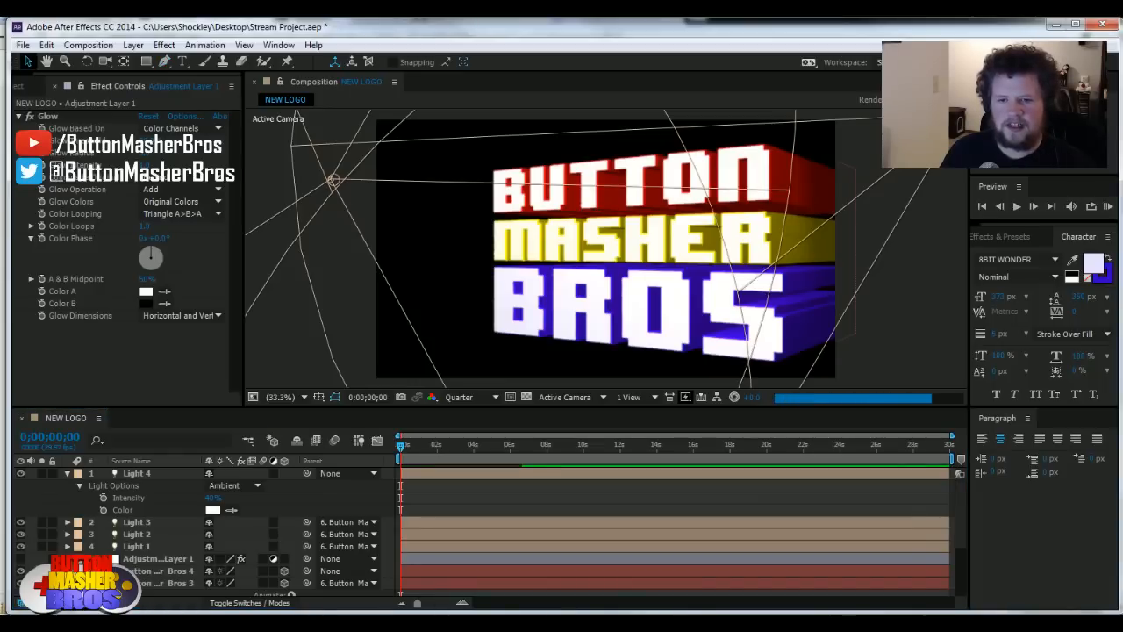
Step: Move the Button Masher Bros 4 text layer so the whole extruded logo fits inside the composition frame
scroll(961, 556, down, 2)
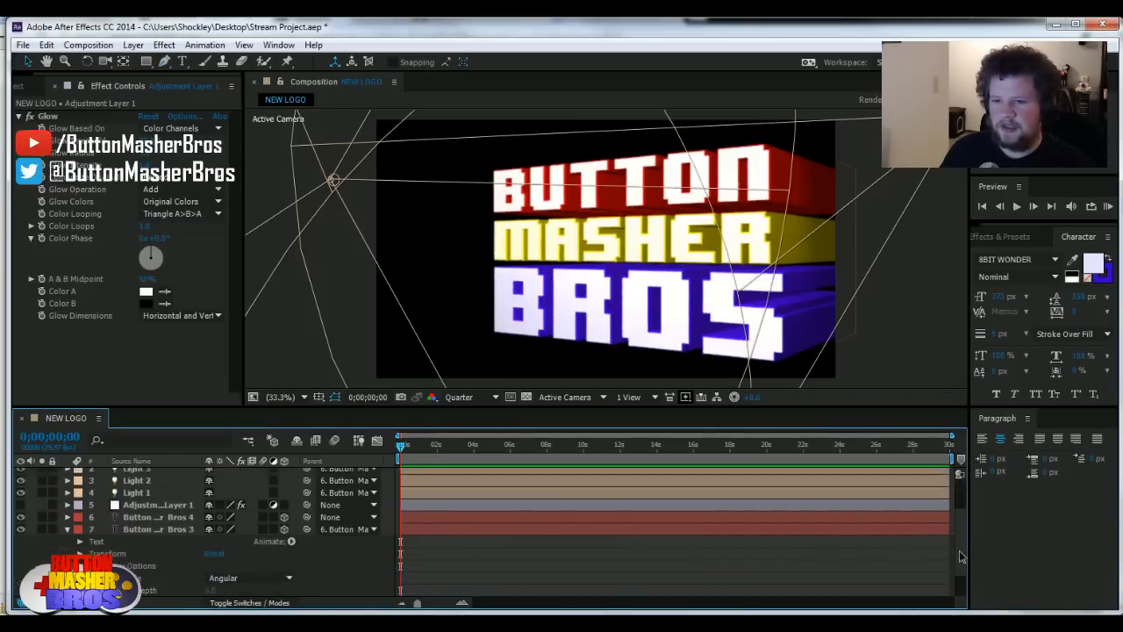
scroll(961, 556, down, 3)
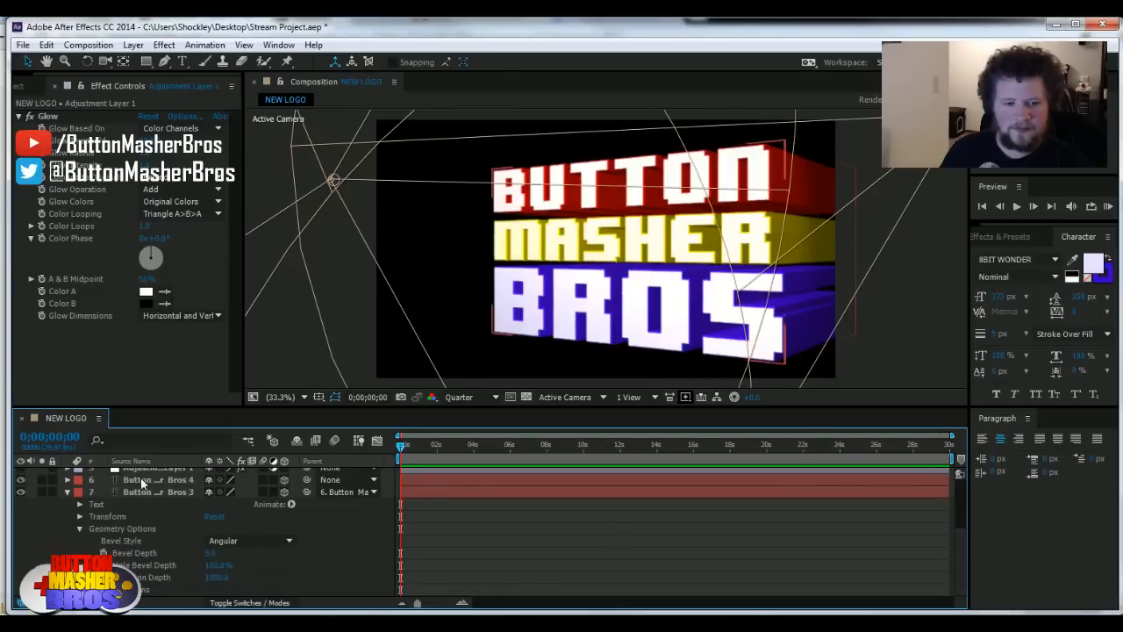
click(142, 482)
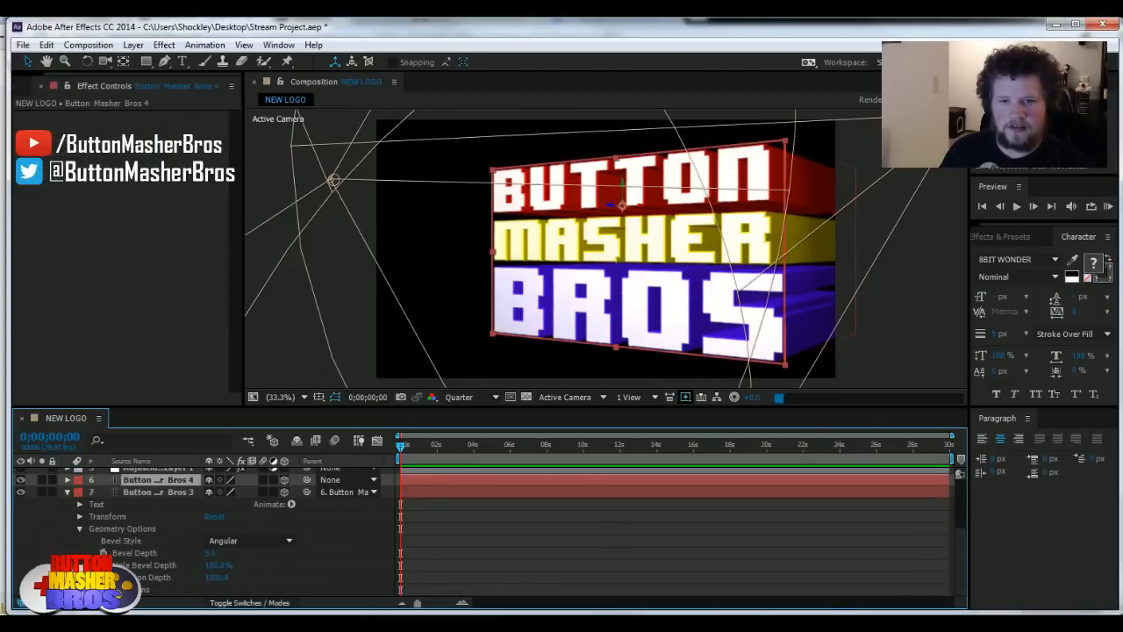
drag(640, 211, 694, 213)
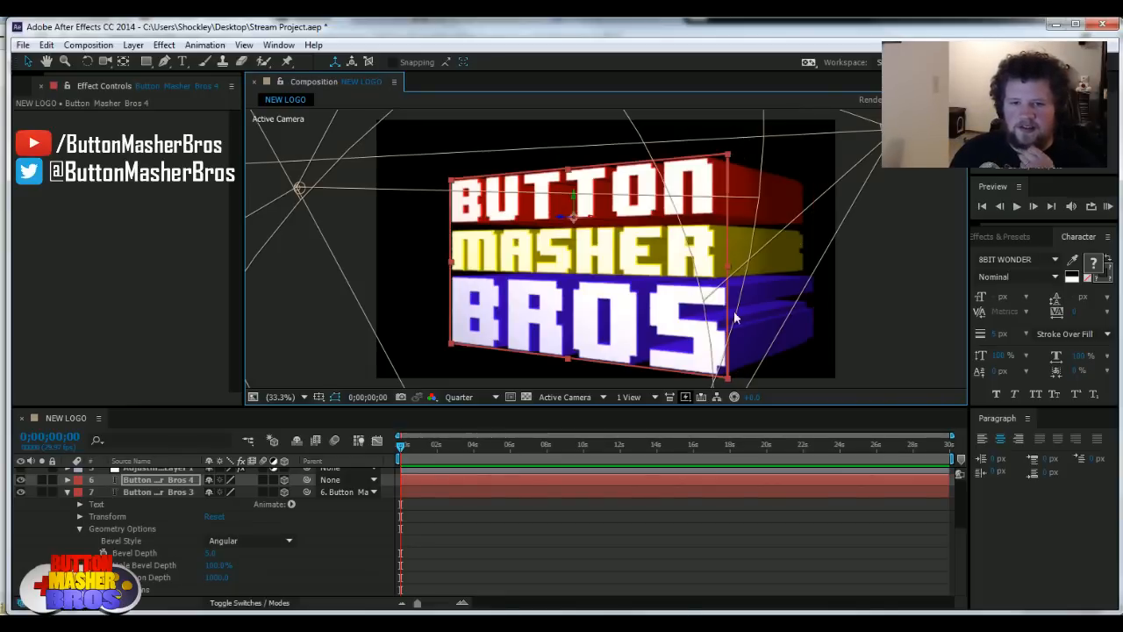
Step: Switch the composition to the 2 Views - Horizontal layout and select Light 3, Light 2 and Light 1 in turn to locate them
drag(963, 539, 957, 480)
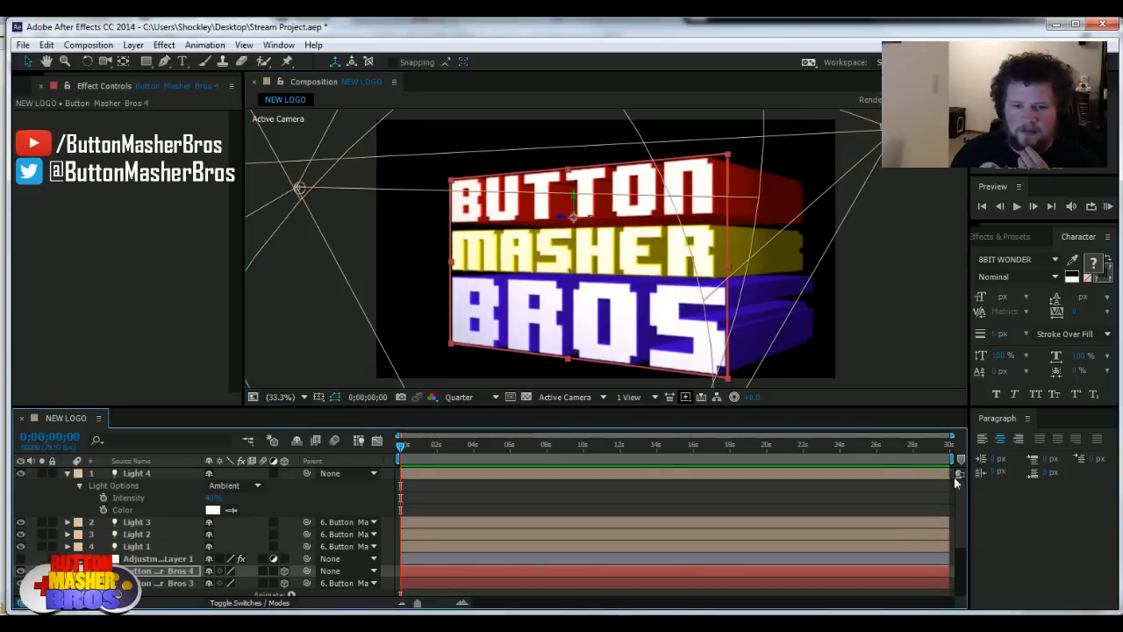
click(636, 398)
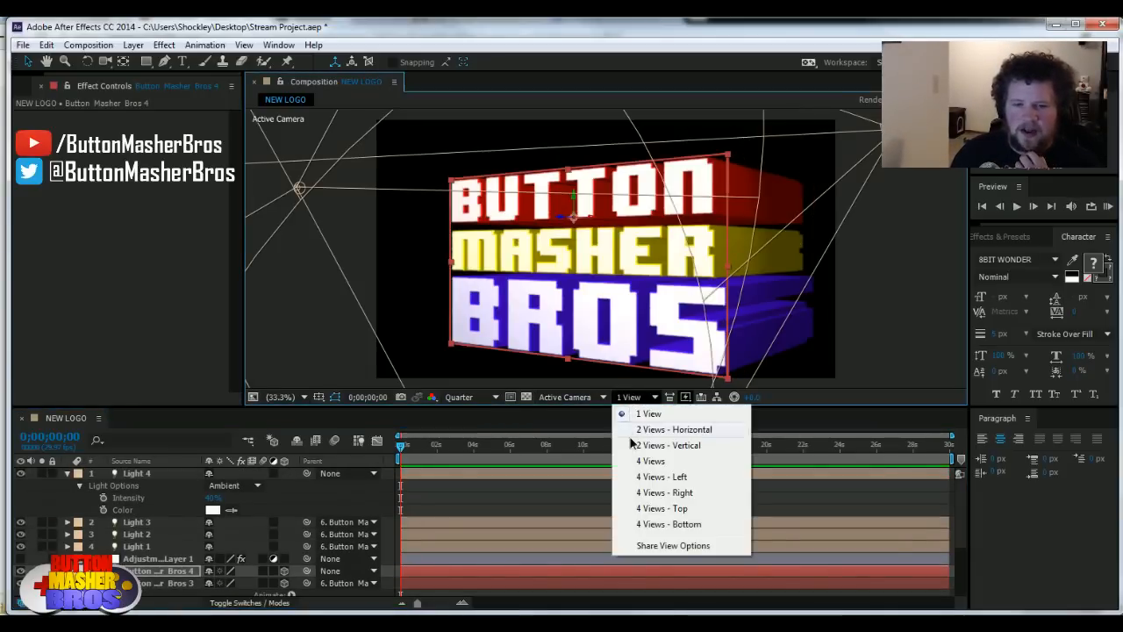
click(644, 430)
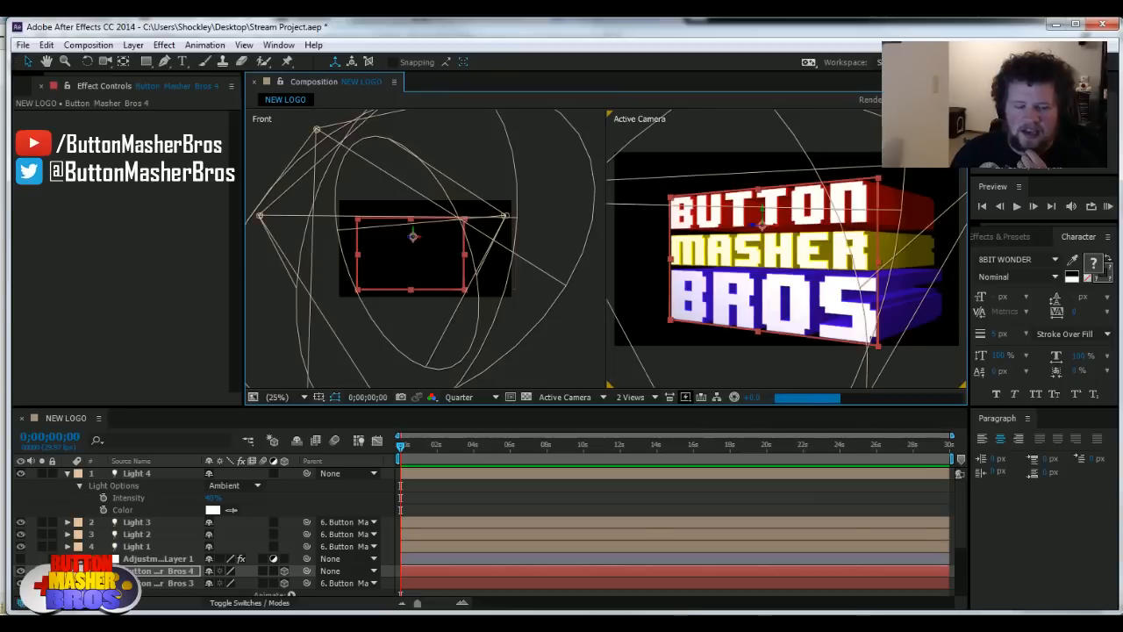
click(751, 253)
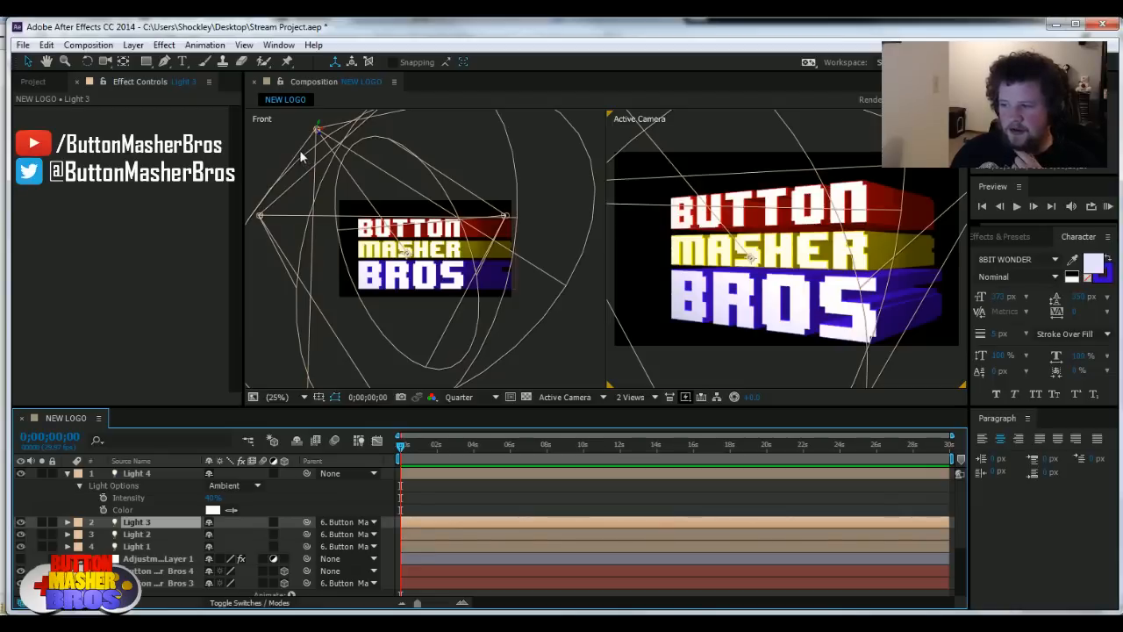
click(125, 535)
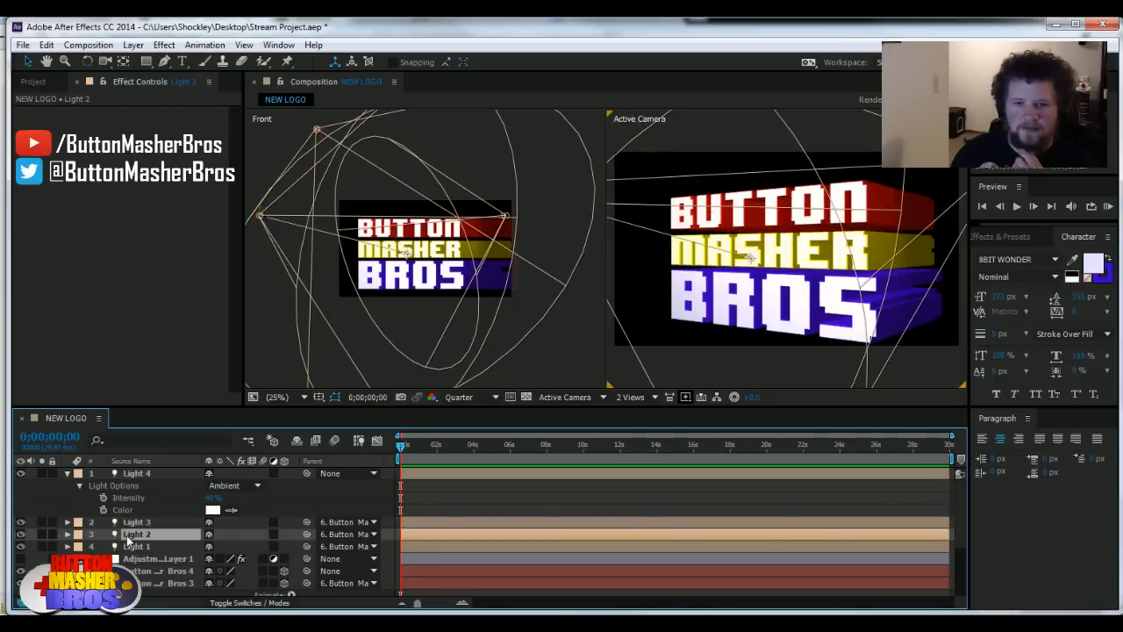
click(136, 548)
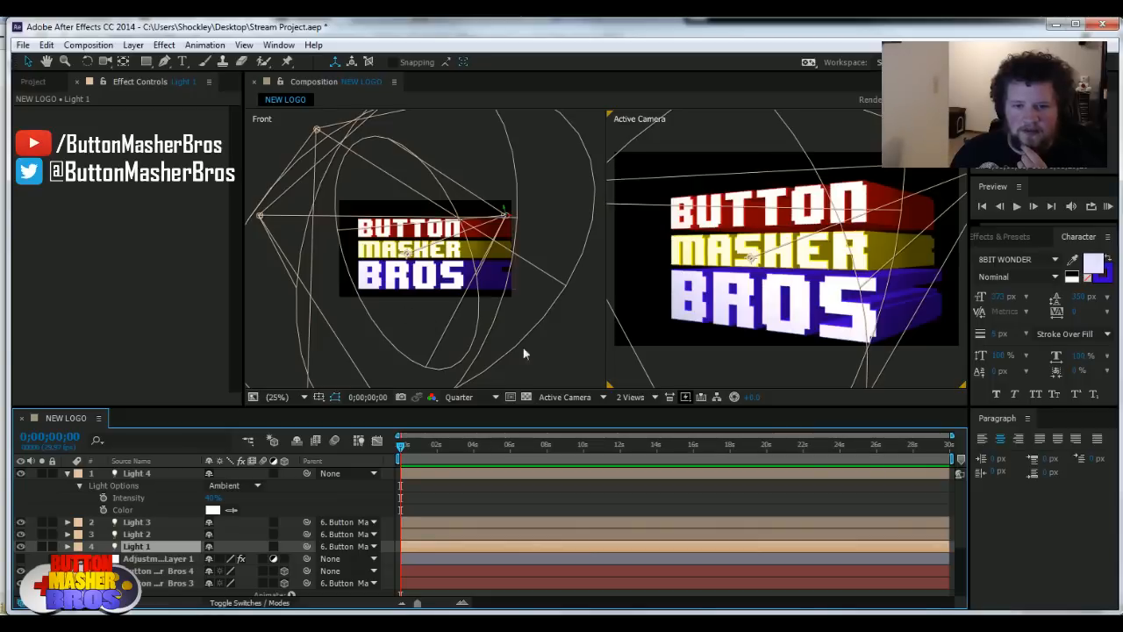
Step: Change the Front view to Left, and from there to Top
click(525, 356)
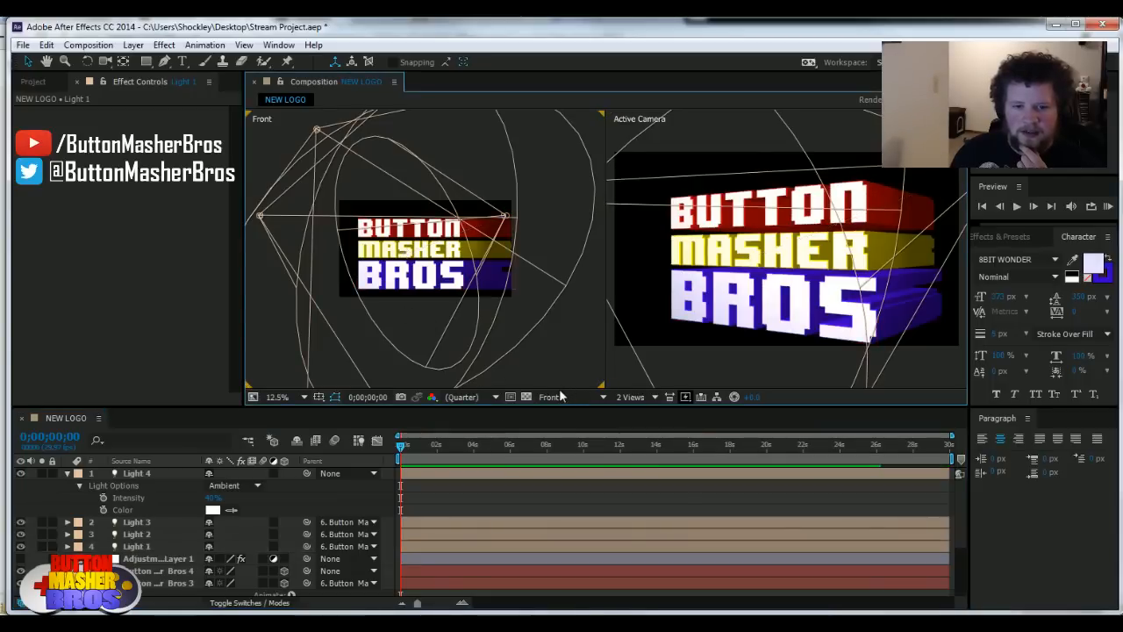
click(597, 397)
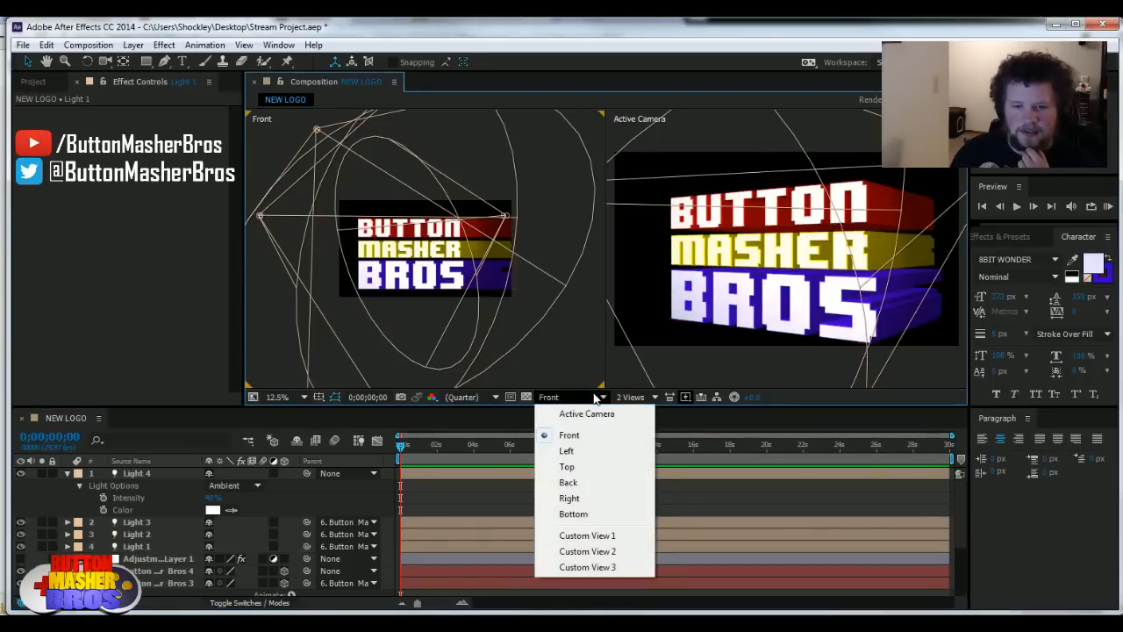
click(567, 451)
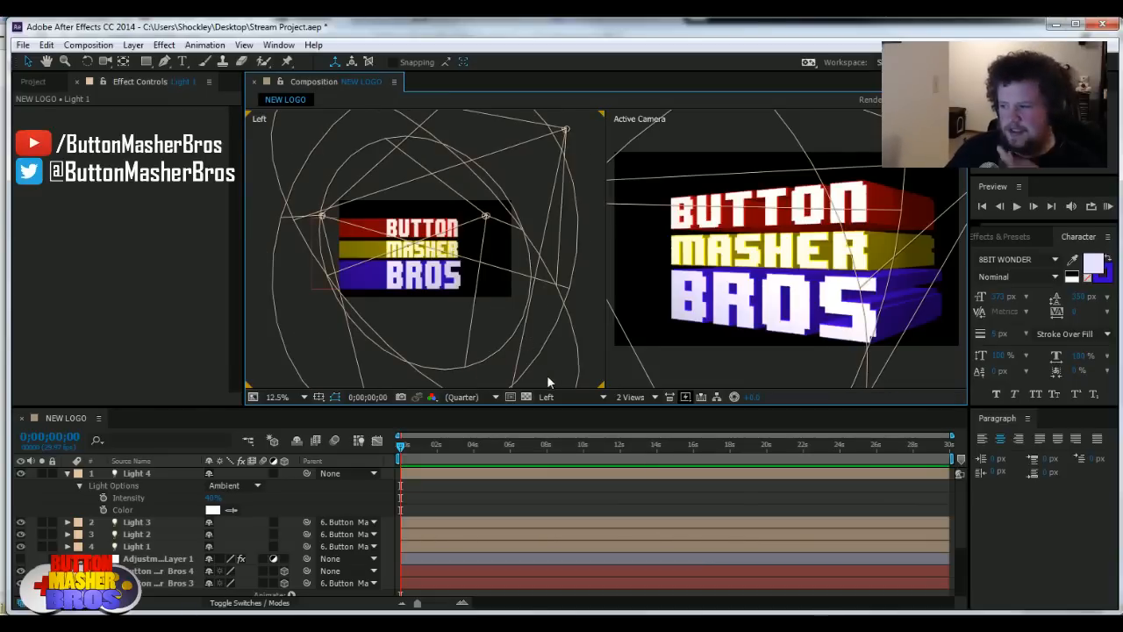
click(558, 398)
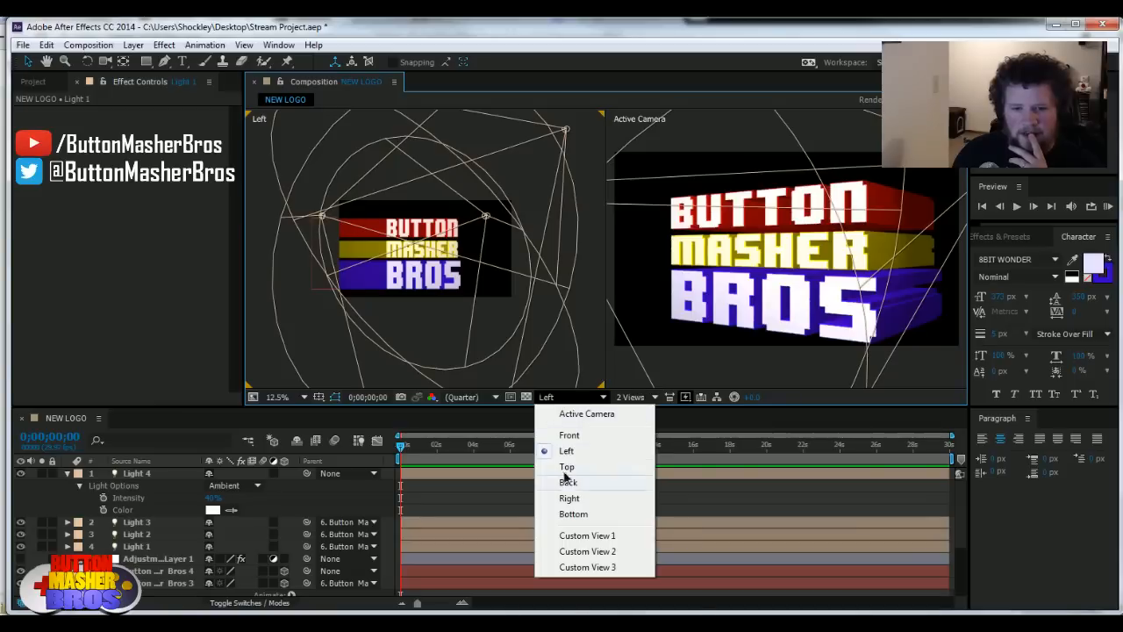
click(582, 471)
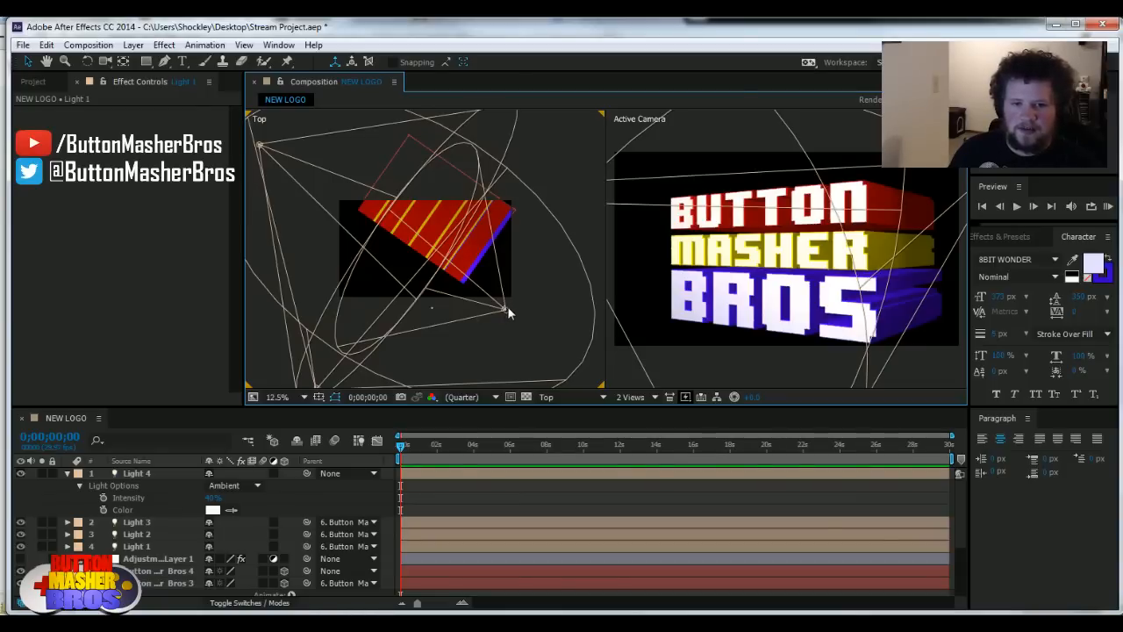
Step: Shift Light 1 together with its point of interest slightly toward the back of the logo in the Top view
drag(507, 309, 556, 310)
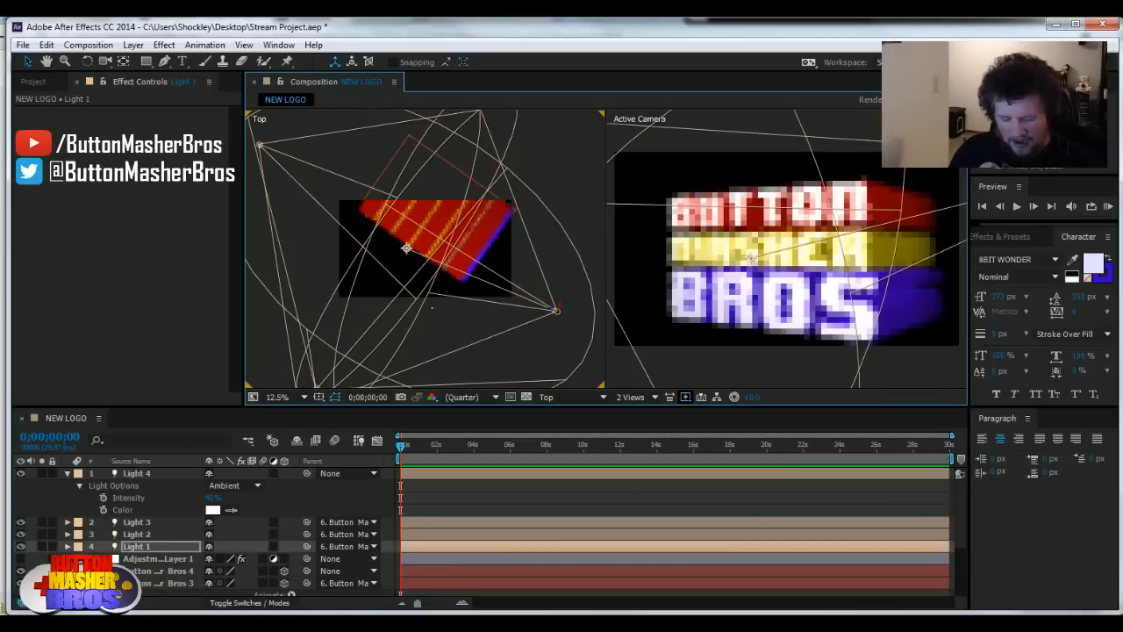
key(ctrl+z)
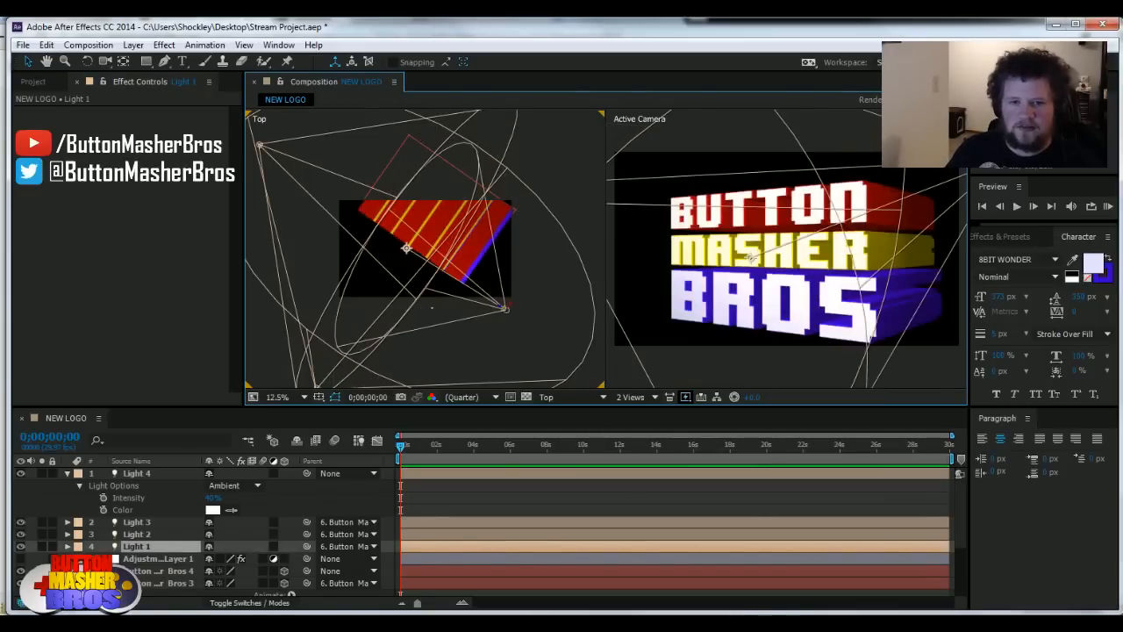
drag(406, 248, 408, 246)
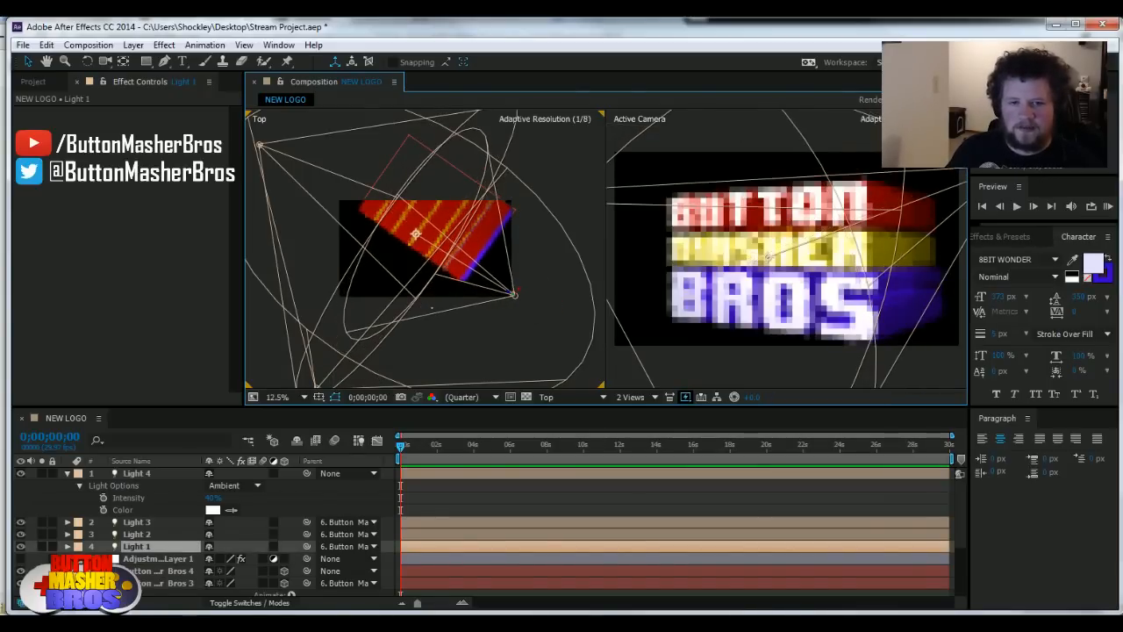
key(Return)
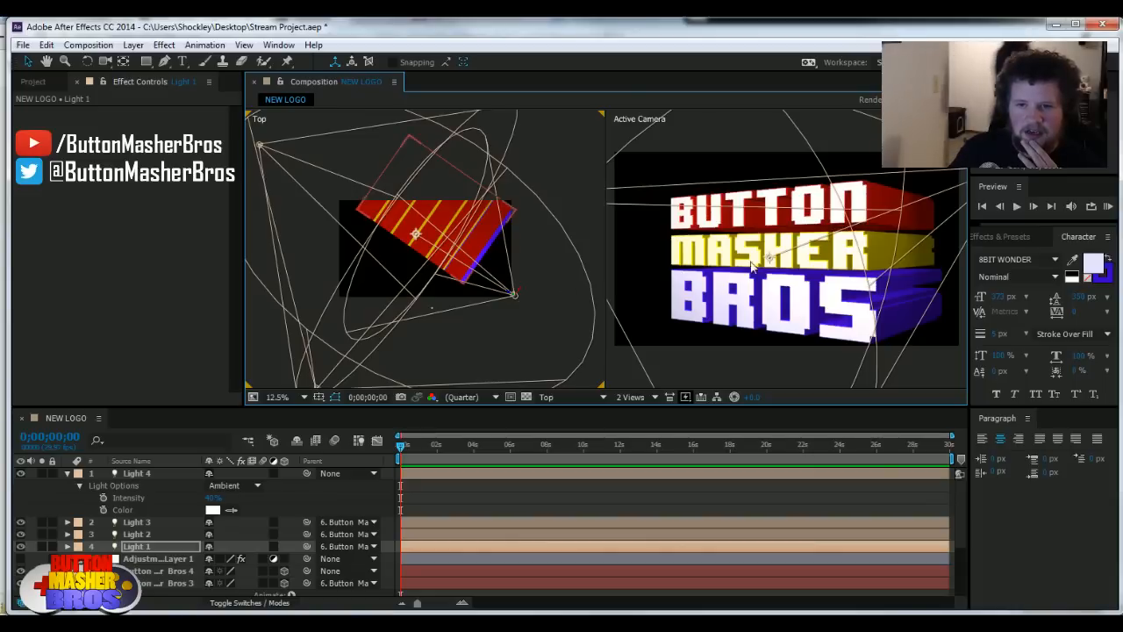
Step: Move Light 1 lower and farther out from the logo's extruded side in the Active Camera view
key(comma)
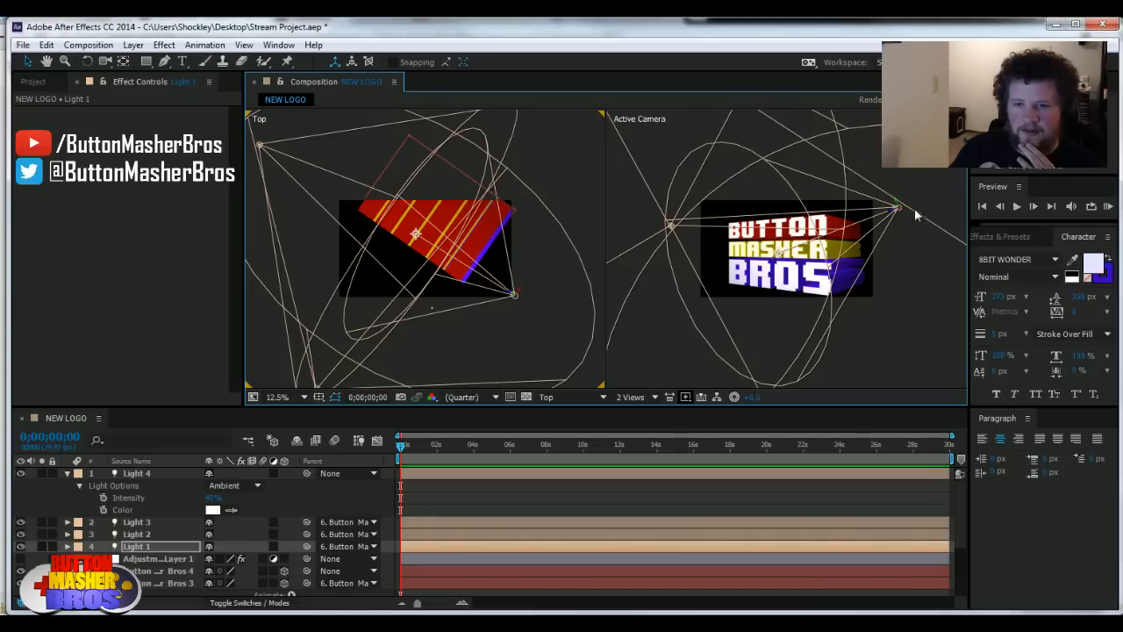
key(period)
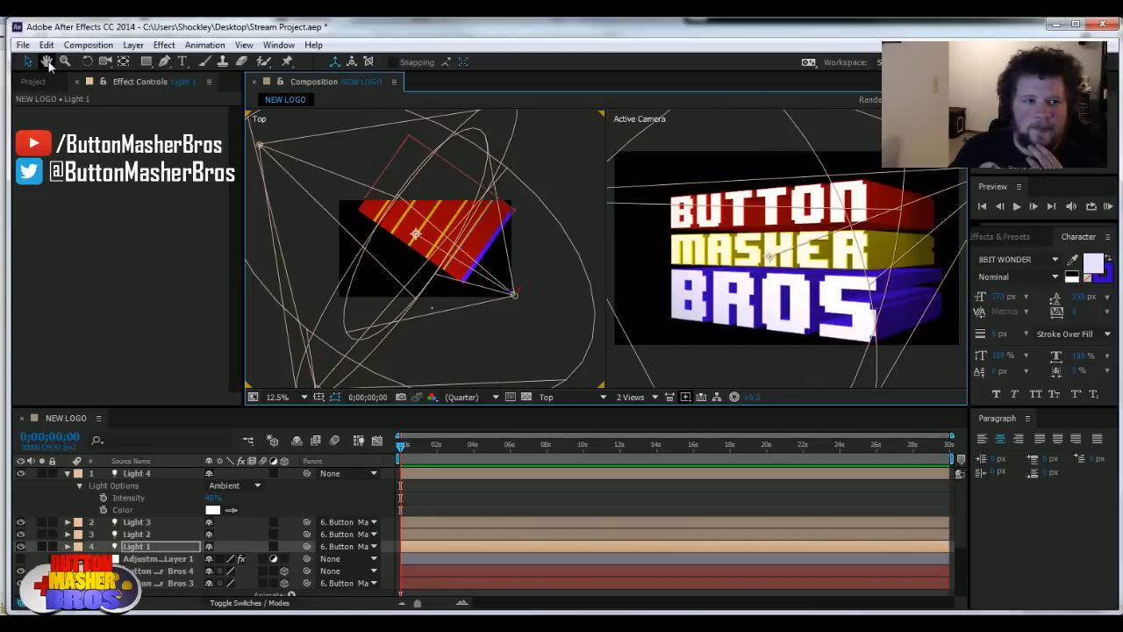
click(47, 61)
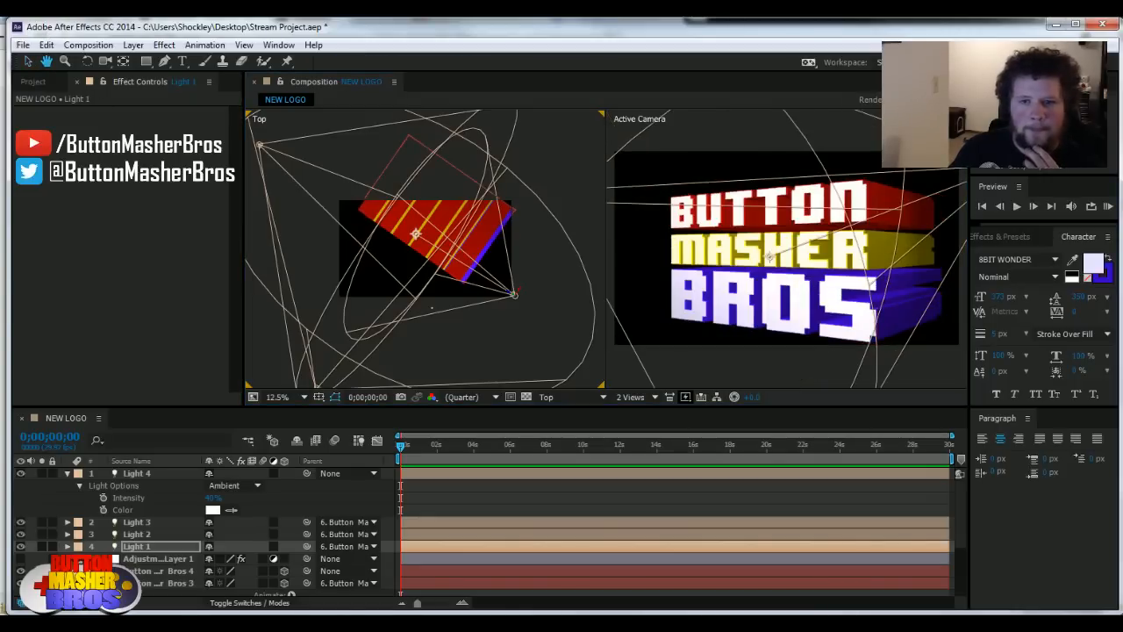
click(27, 61)
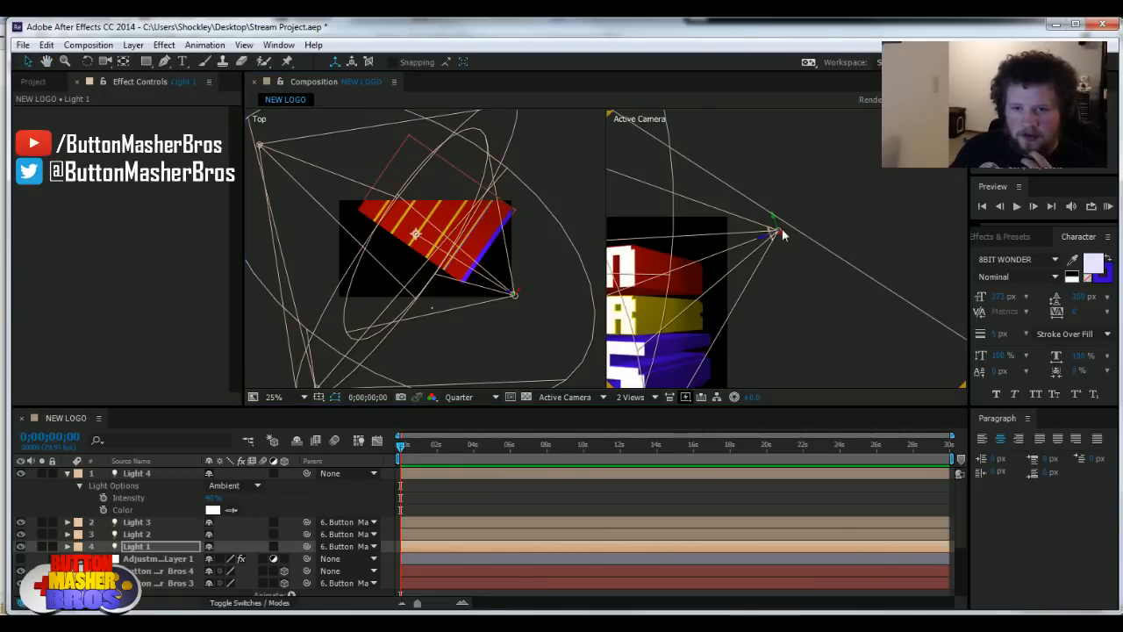
drag(784, 235, 842, 303)
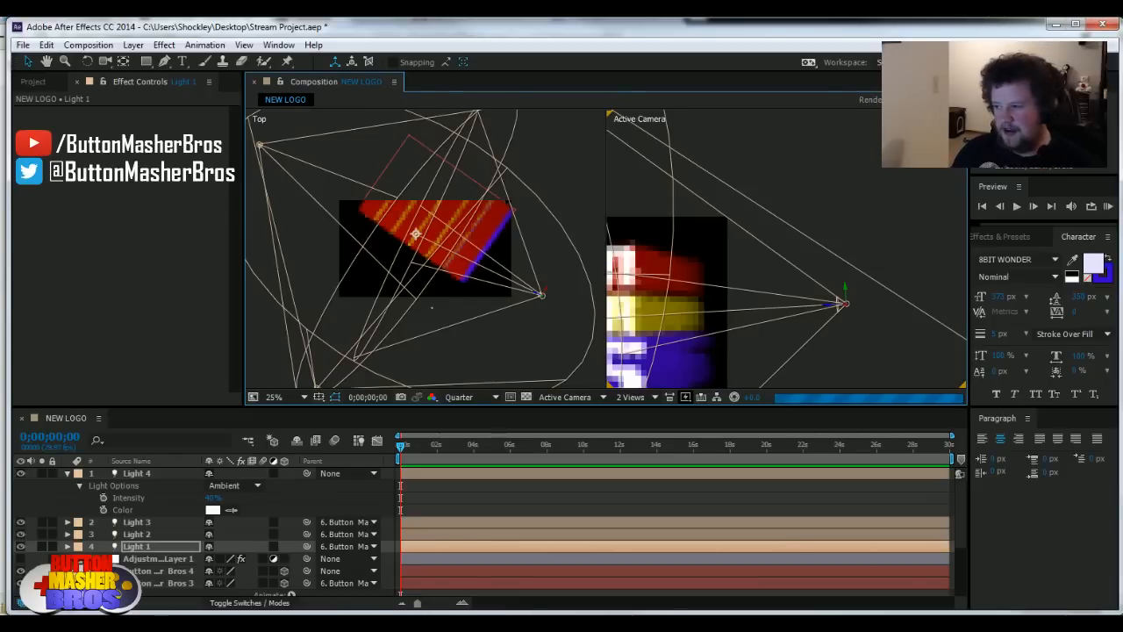
Step: Fit the composition views up to 100%, return to the 1 View layout, and deselect Light 1
click(276, 397)
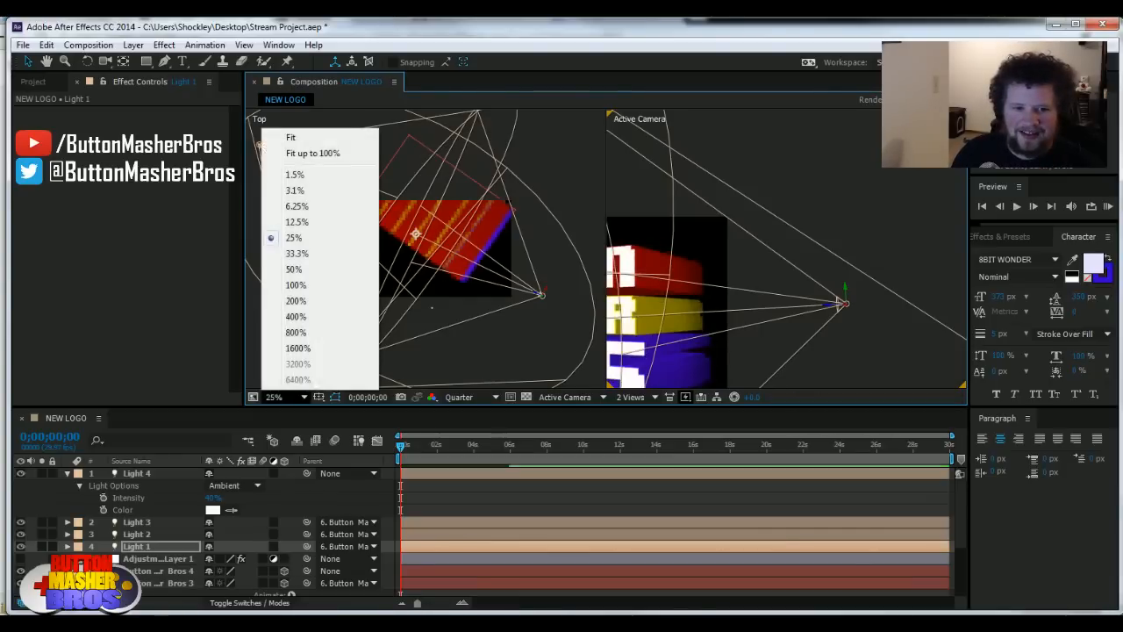
click(312, 153)
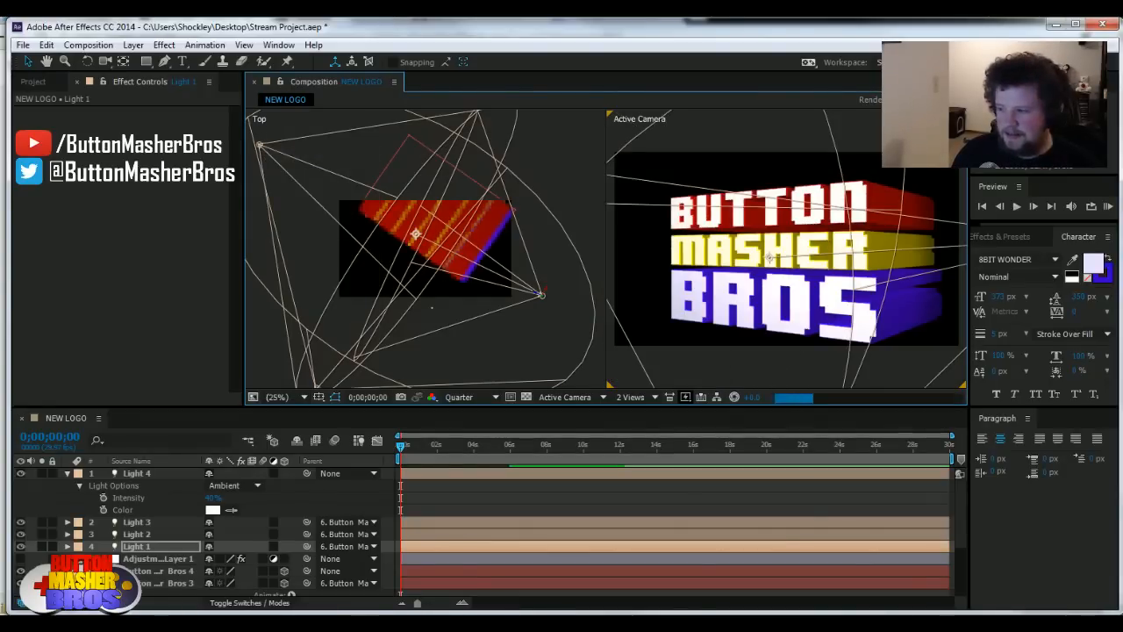
click(632, 396)
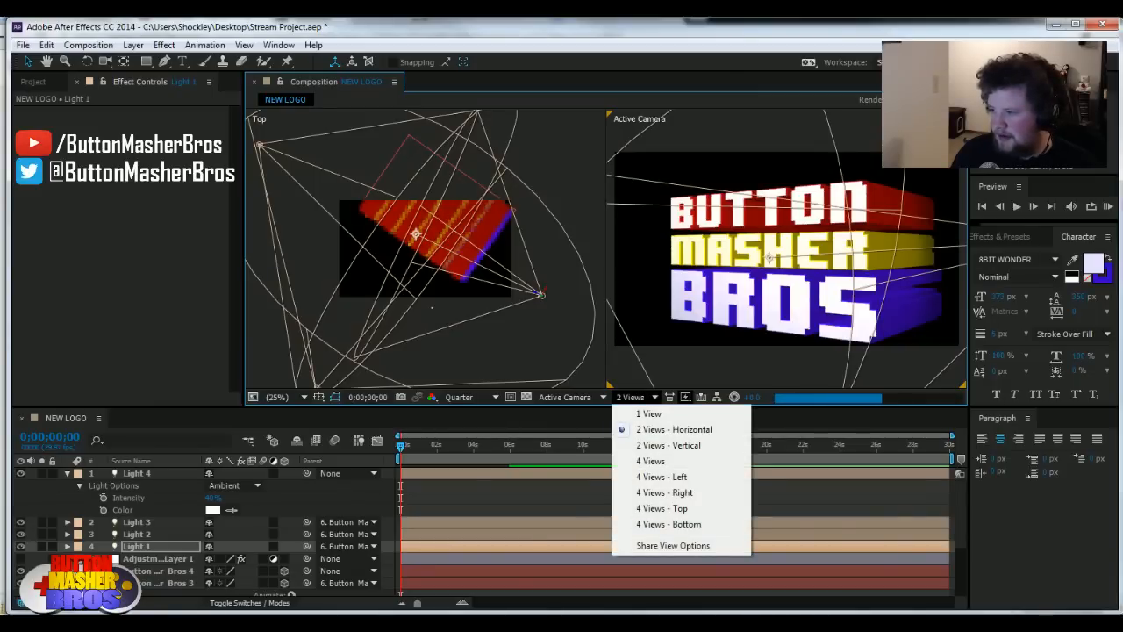
click(643, 415)
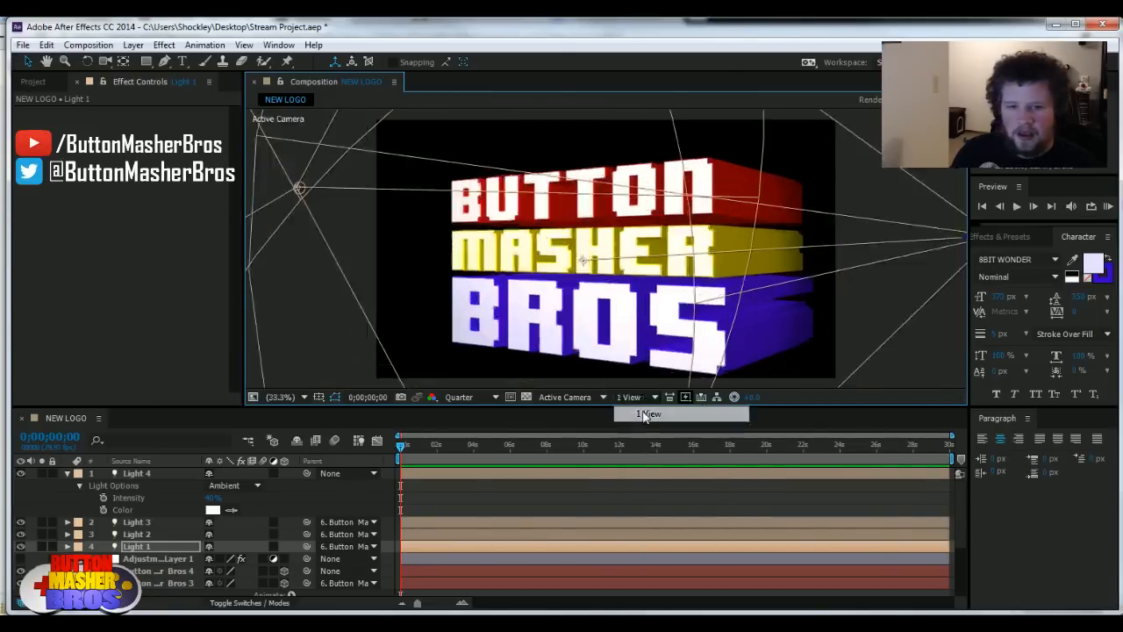
click(928, 366)
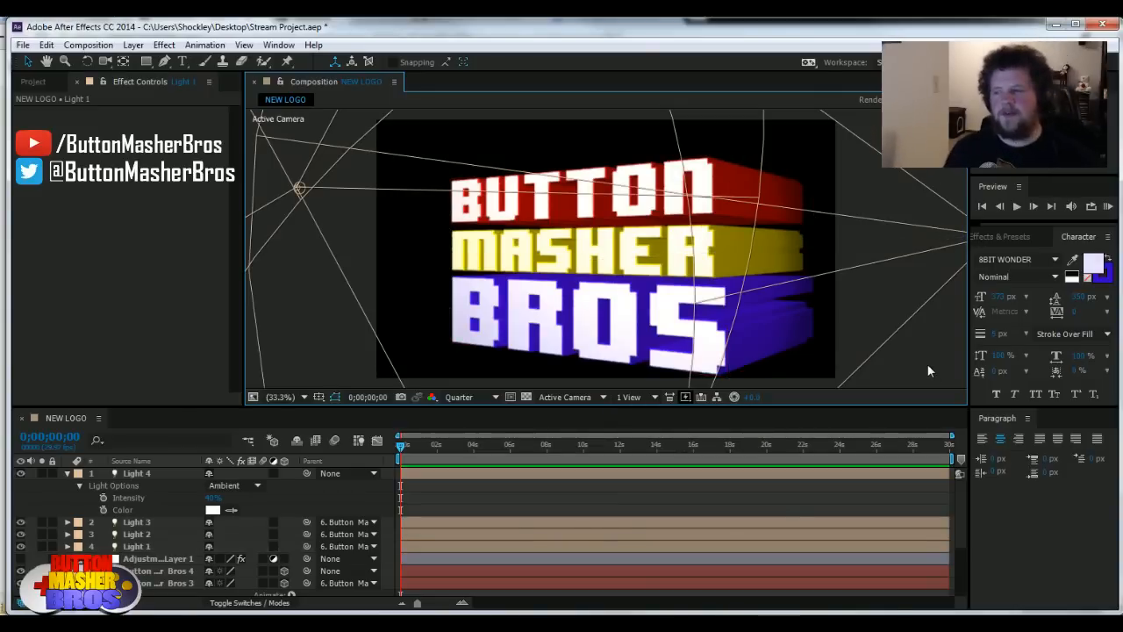
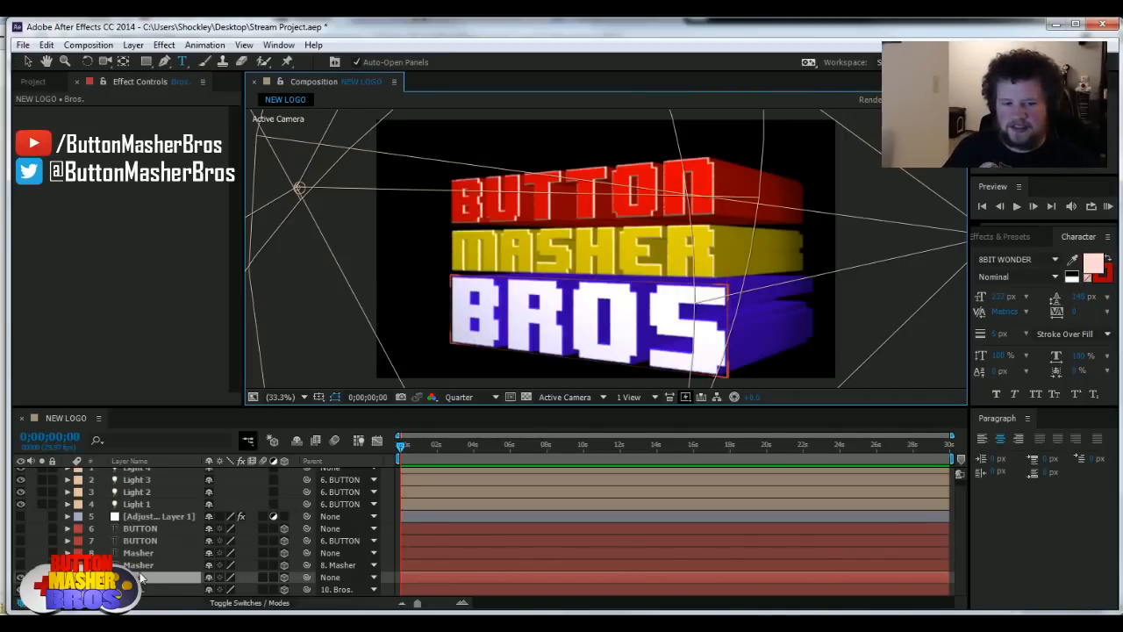
Step: Select the BUTTON, Masher and Bros. text layers in turn to identify them, and hide all Masher and Bros. layers
click(162, 590)
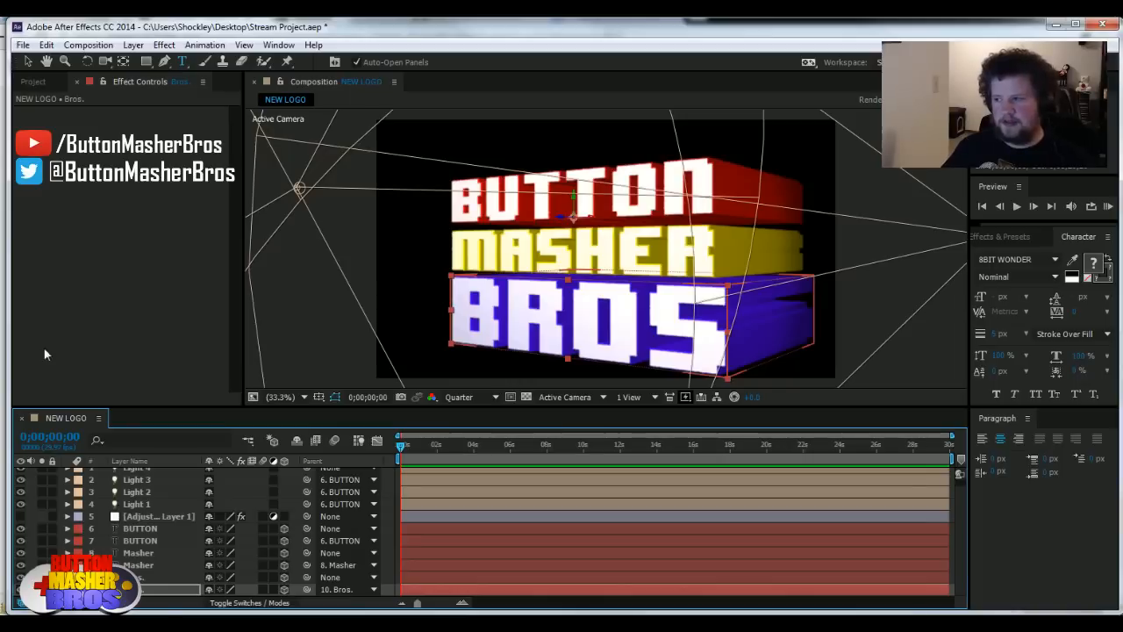
click(139, 529)
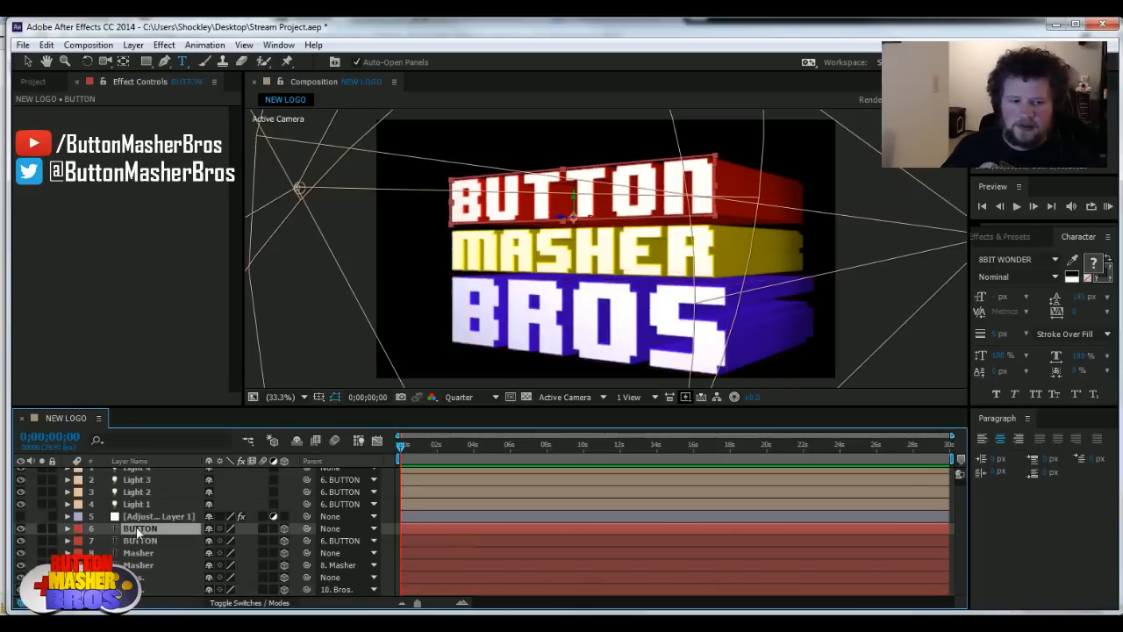
click(141, 540)
click(138, 553)
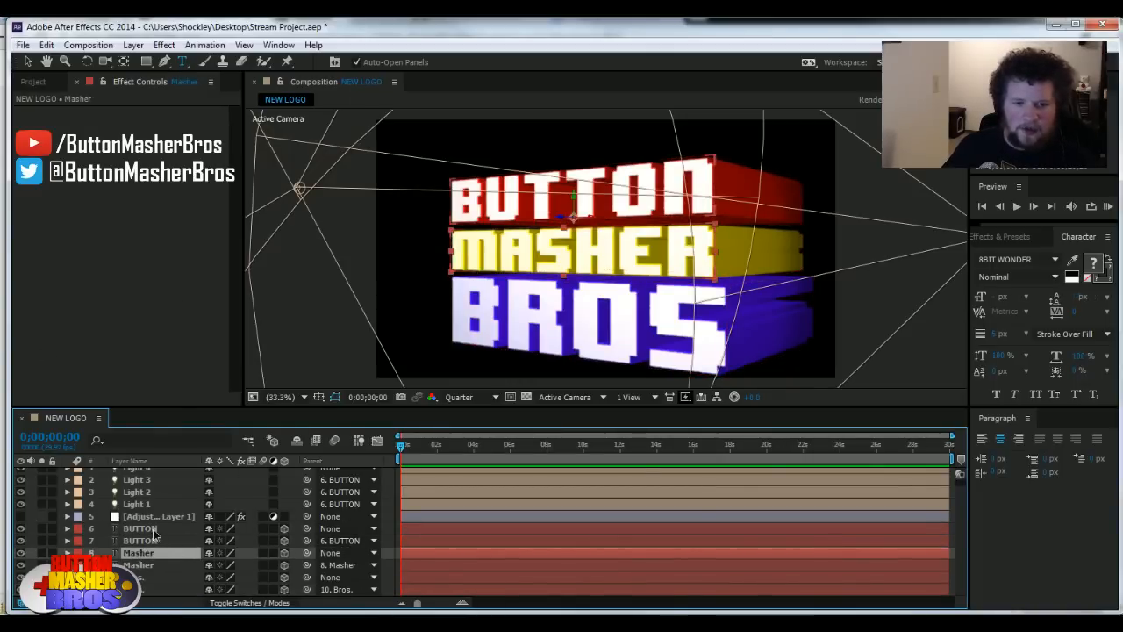
click(153, 527)
click(139, 554)
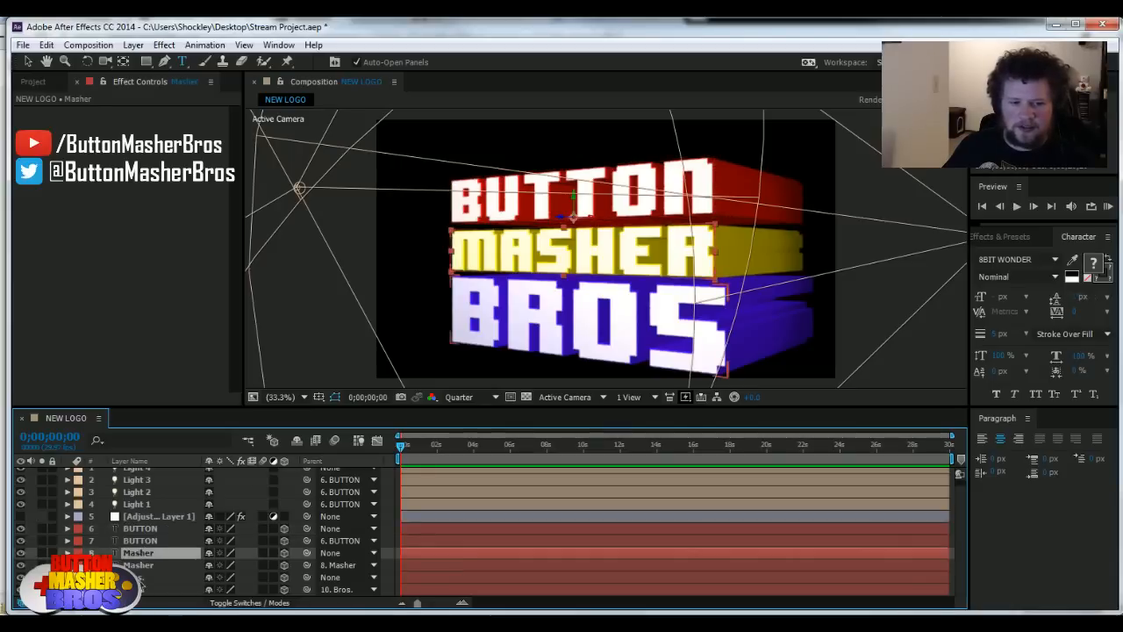
click(142, 579)
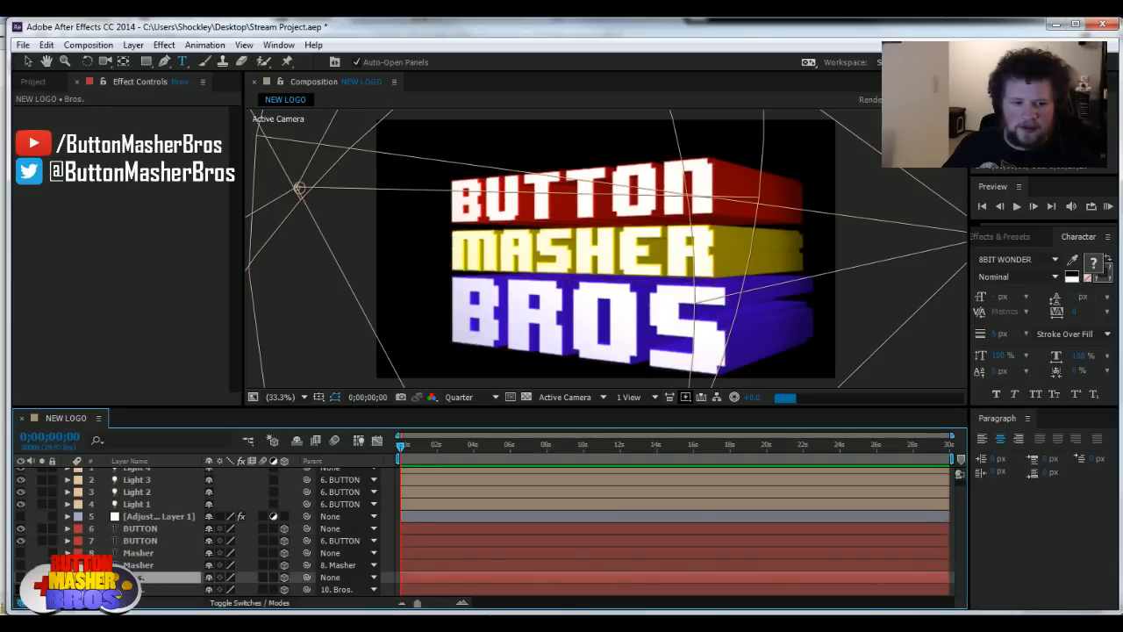
Step: Add a Position keyframe at 0;00;00;00 to the upper BUTTON layer and expand its Transform properties
click(141, 528)
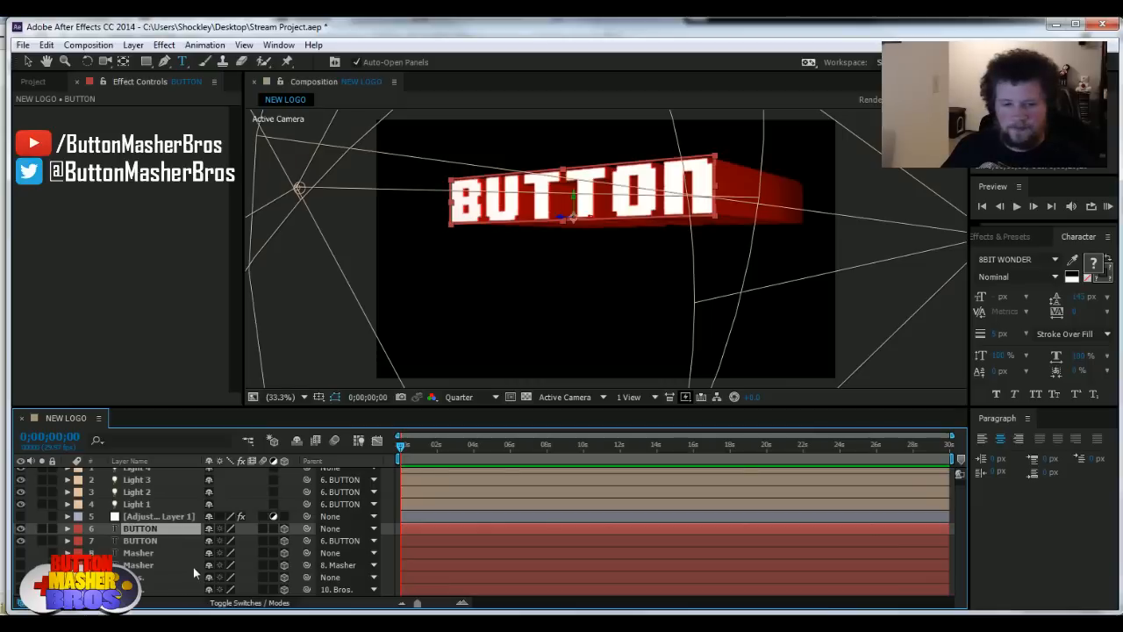
key(alt+shift+p)
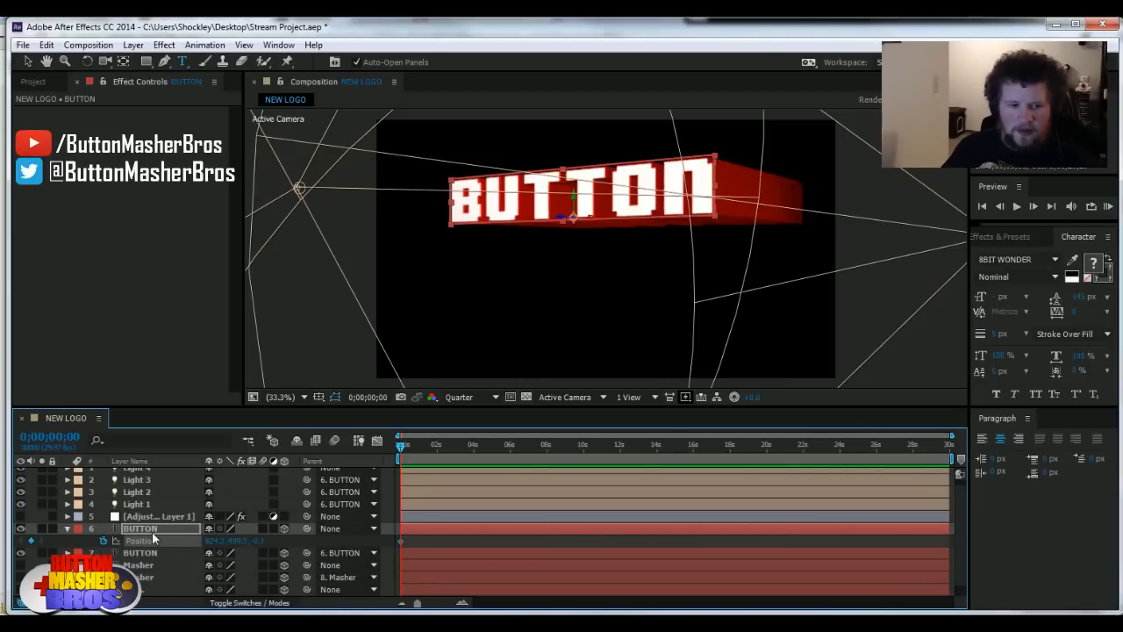
click(68, 529)
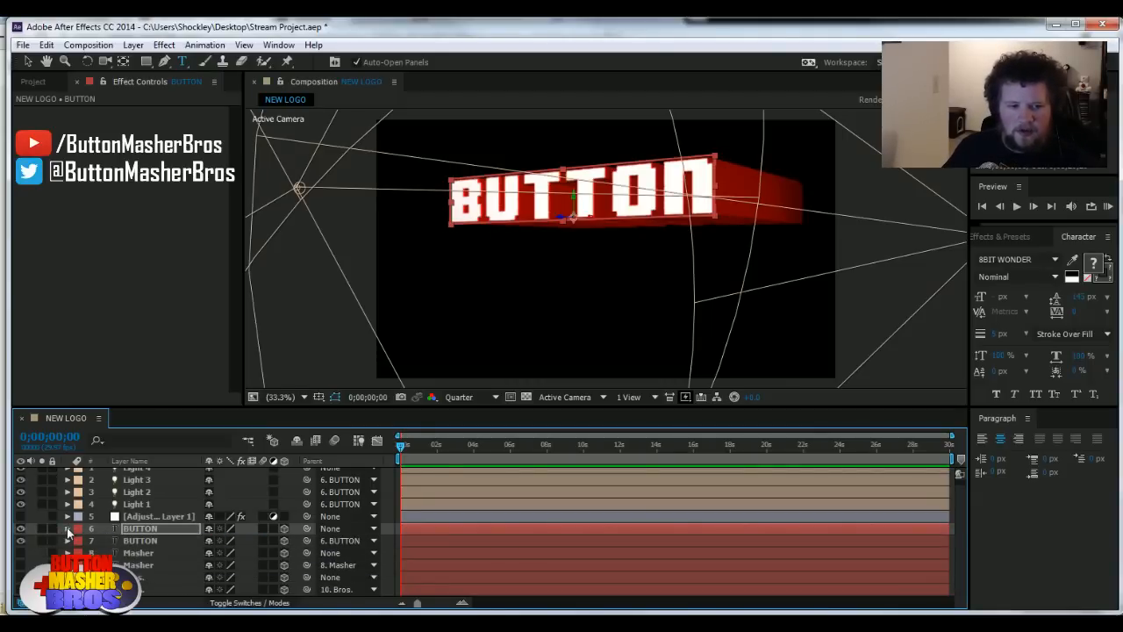
click(67, 529)
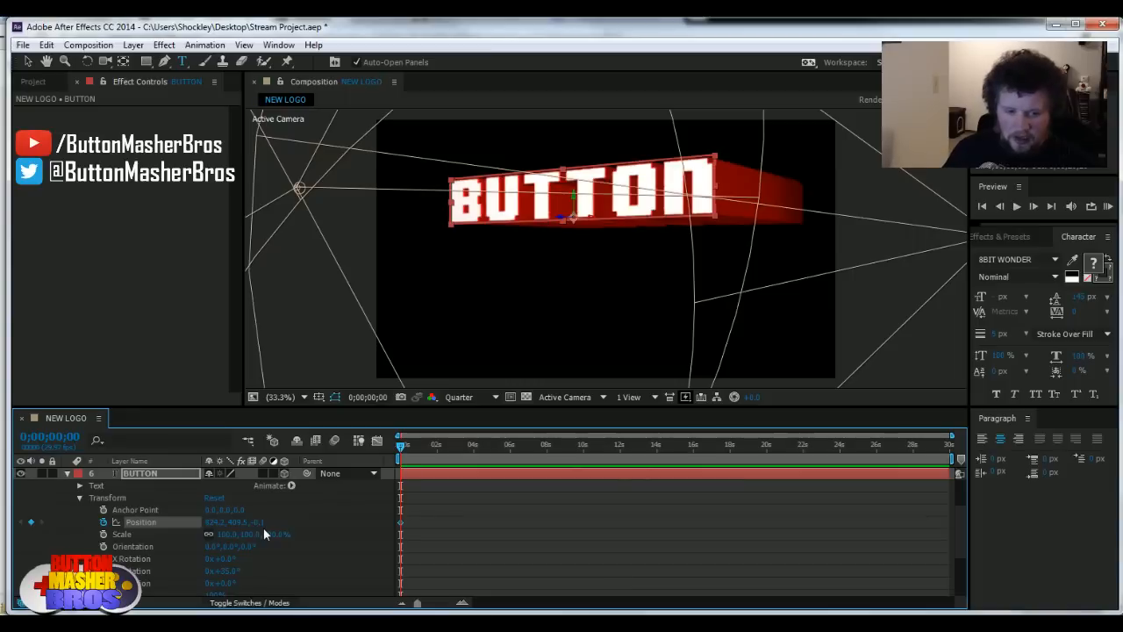
Step: Zoom in on the timeline and add a second Position keyframe to the BUTTON layer at frame 5
click(1034, 207)
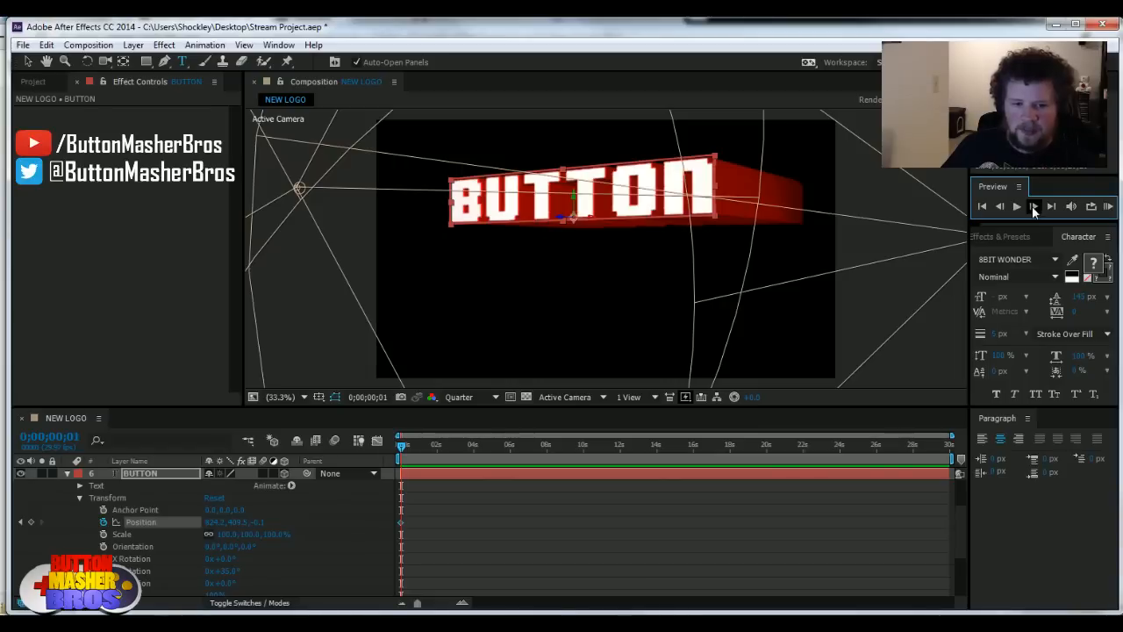
drag(420, 605, 447, 602)
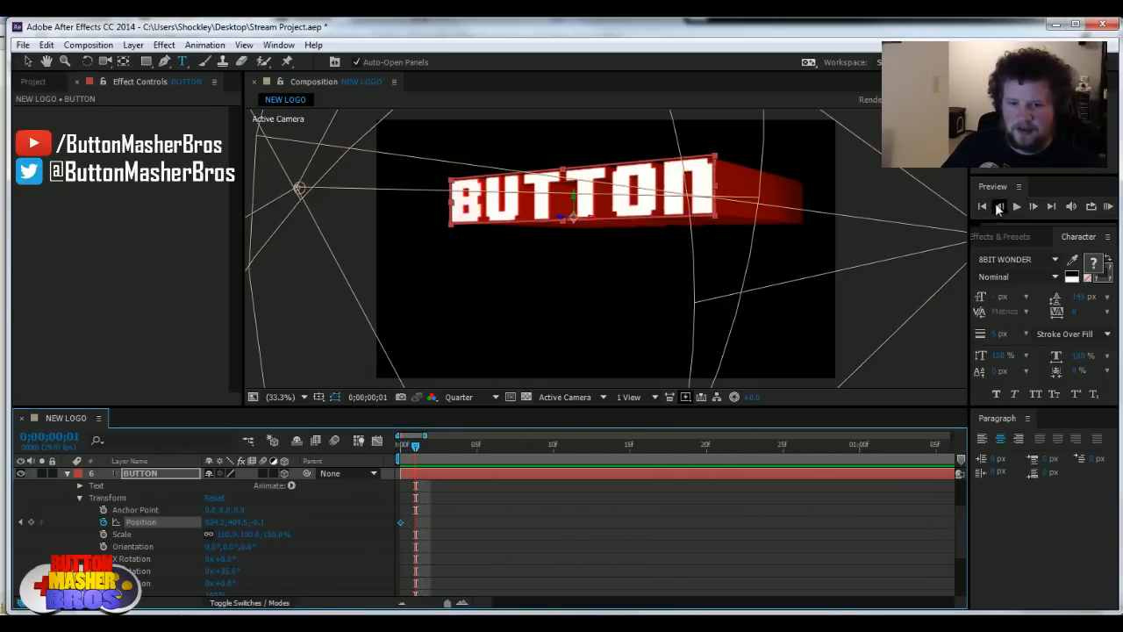
click(999, 207)
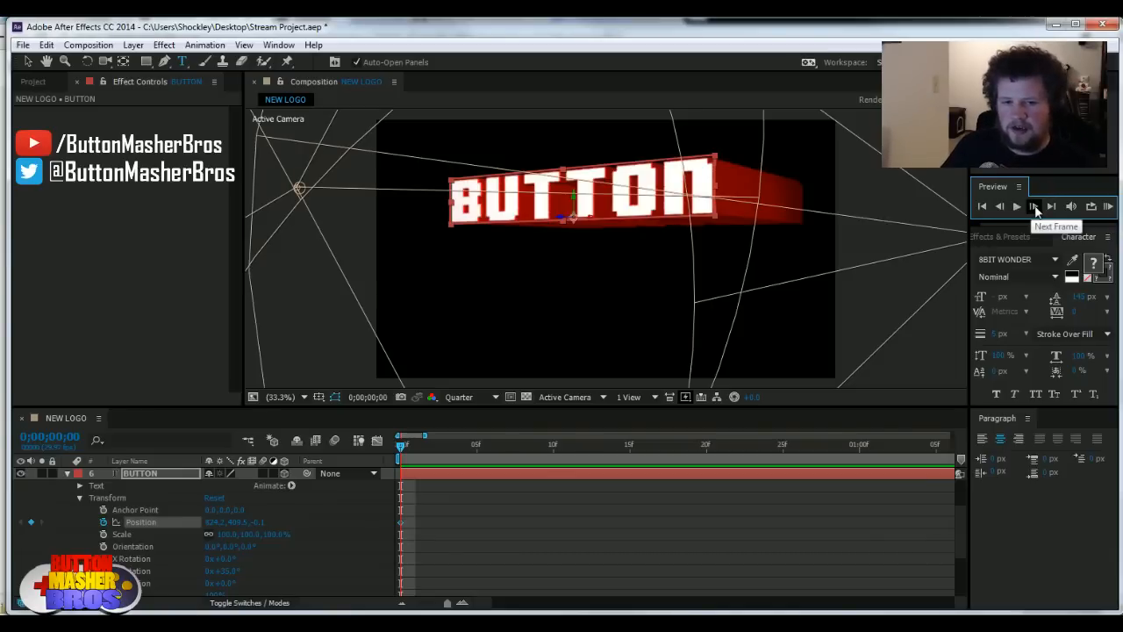
click(1035, 207)
click(1035, 207)
click(1035, 207)
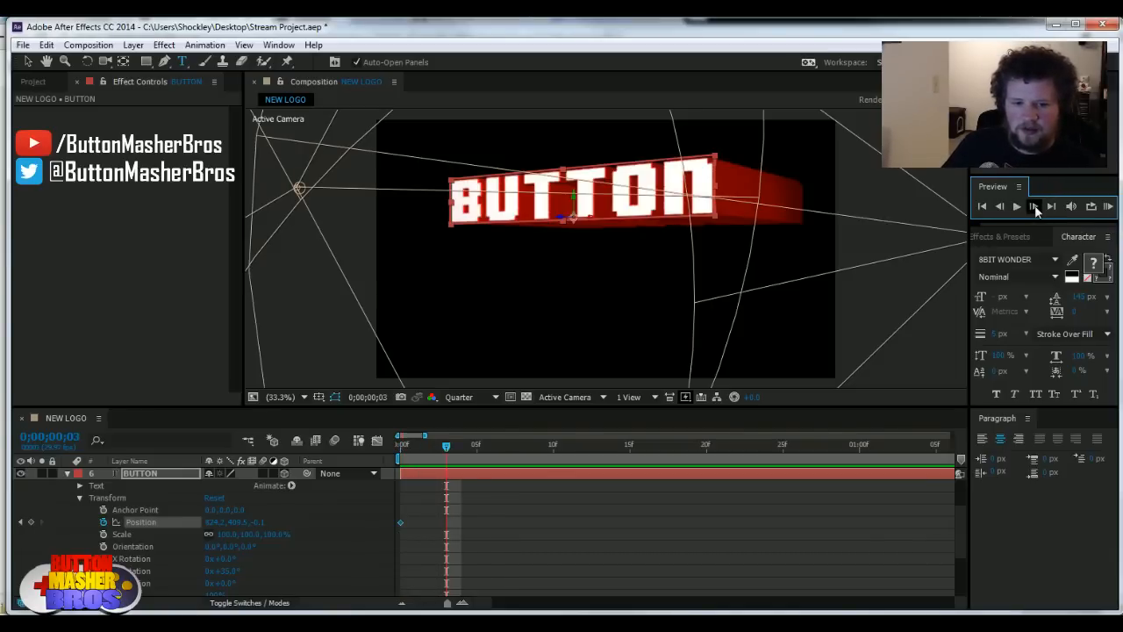
click(1034, 207)
click(1035, 207)
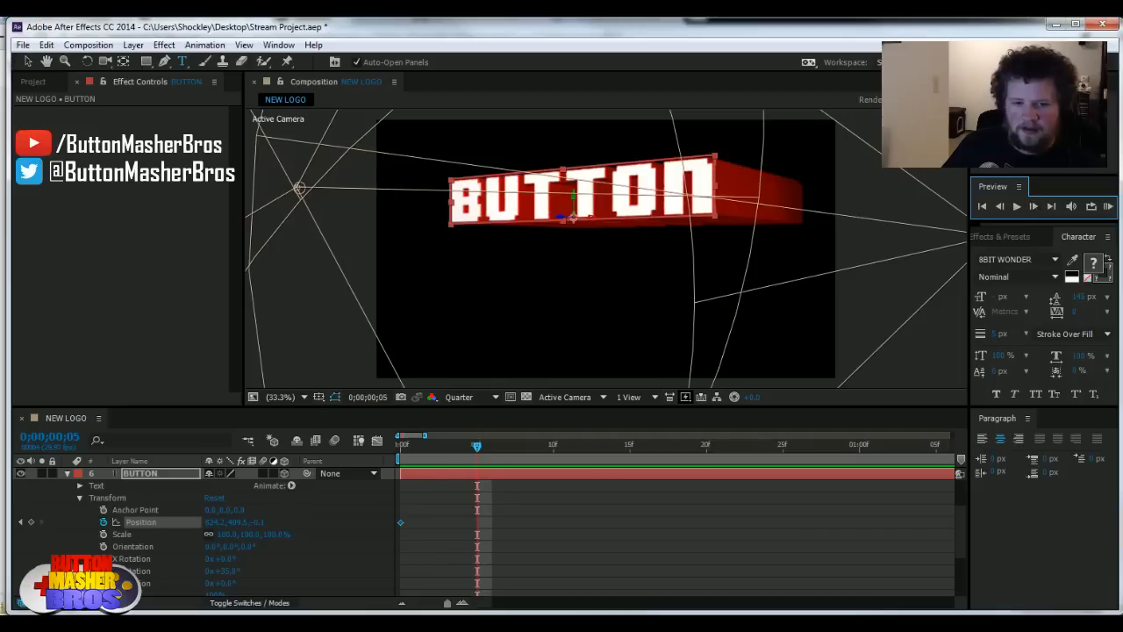
click(31, 522)
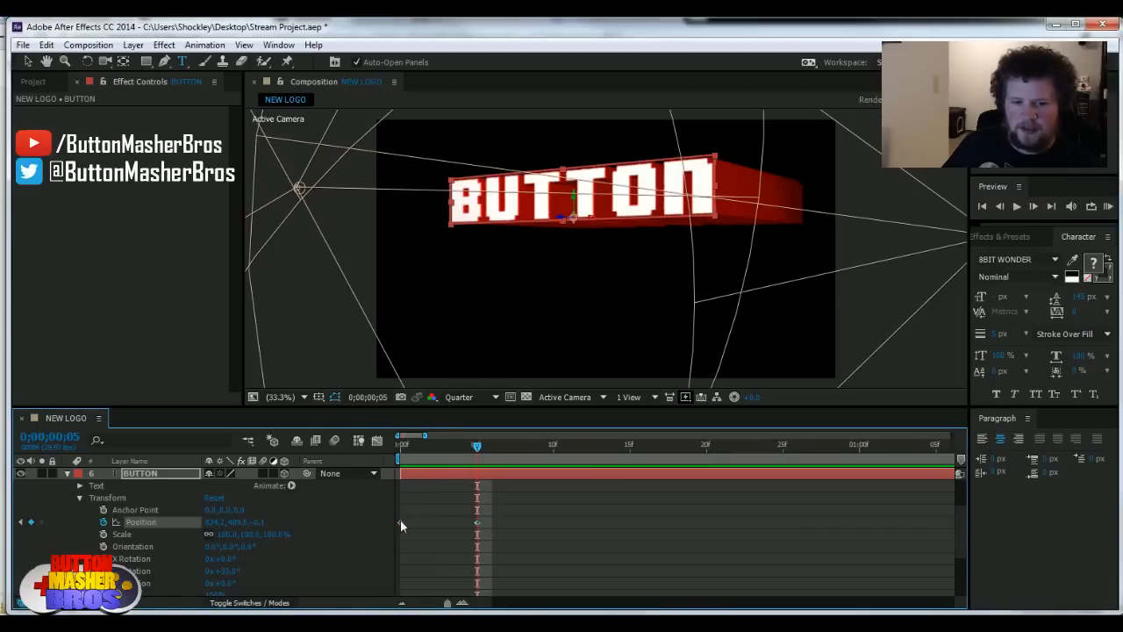
Step: Advance five frames and add a third Position keyframe to the BUTTON layer at frame 10
click(1034, 207)
click(1034, 207)
click(1034, 207)
click(1033, 207)
click(1034, 207)
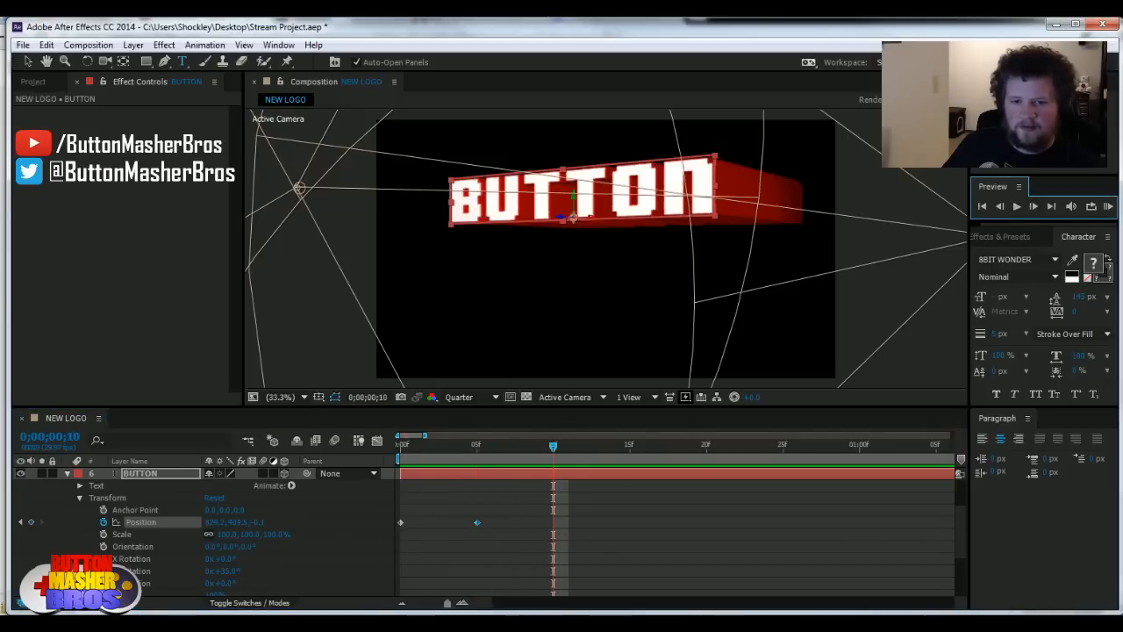
click(31, 522)
Step: Return to the first Position keyframe and push BUTTON far back along its depth axis, out of the camera frame
click(21, 522)
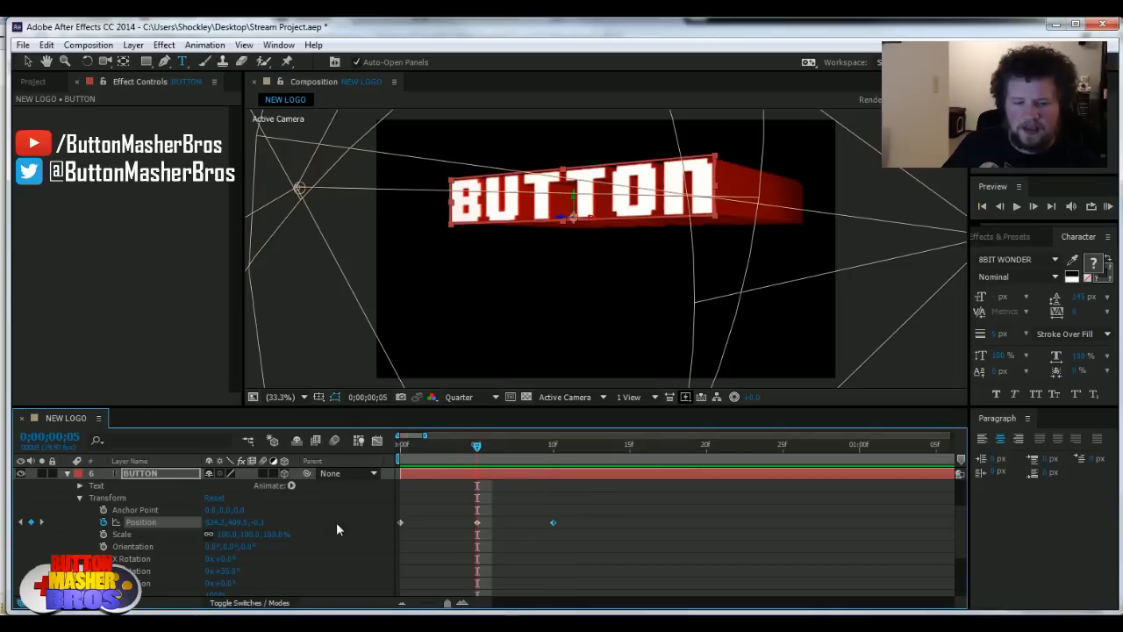
click(21, 522)
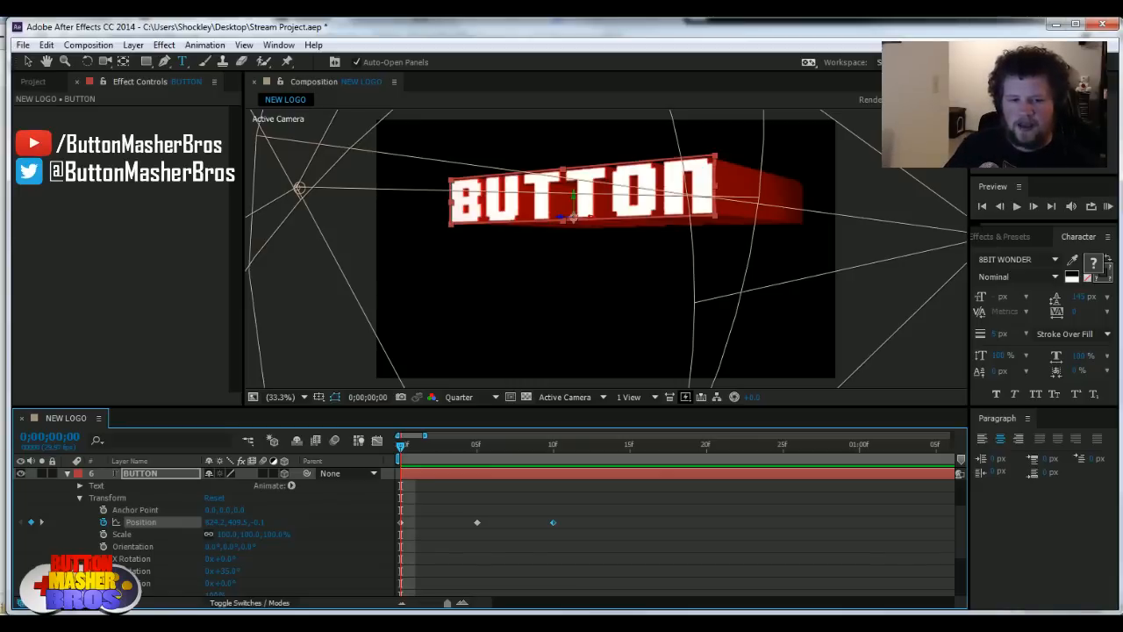
drag(423, 510, 386, 532)
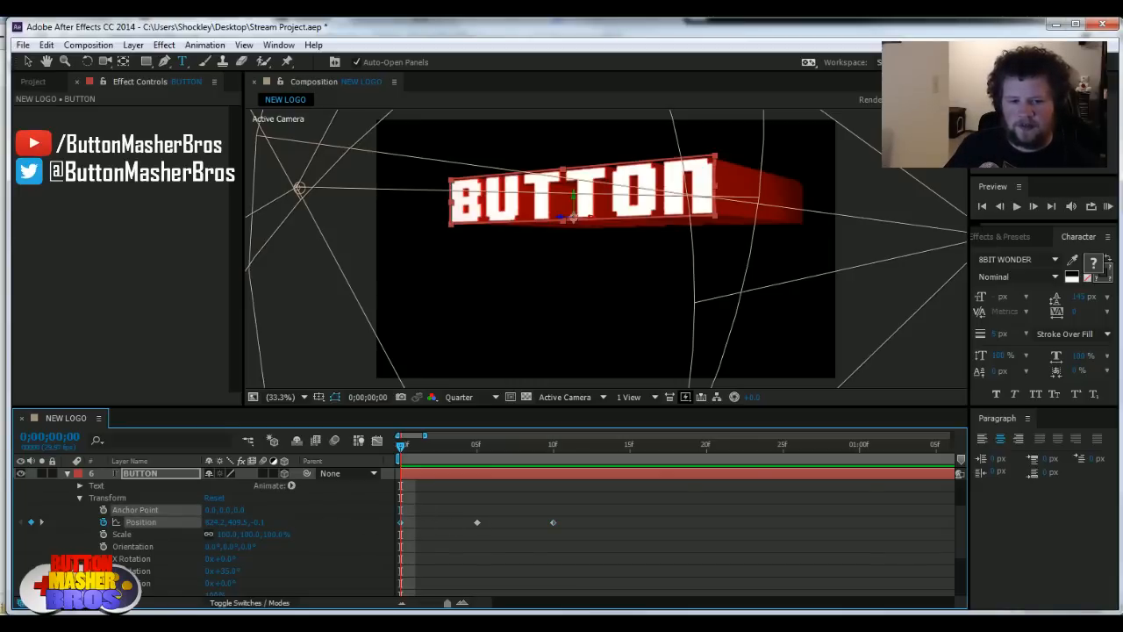
drag(258, 522, 432, 505)
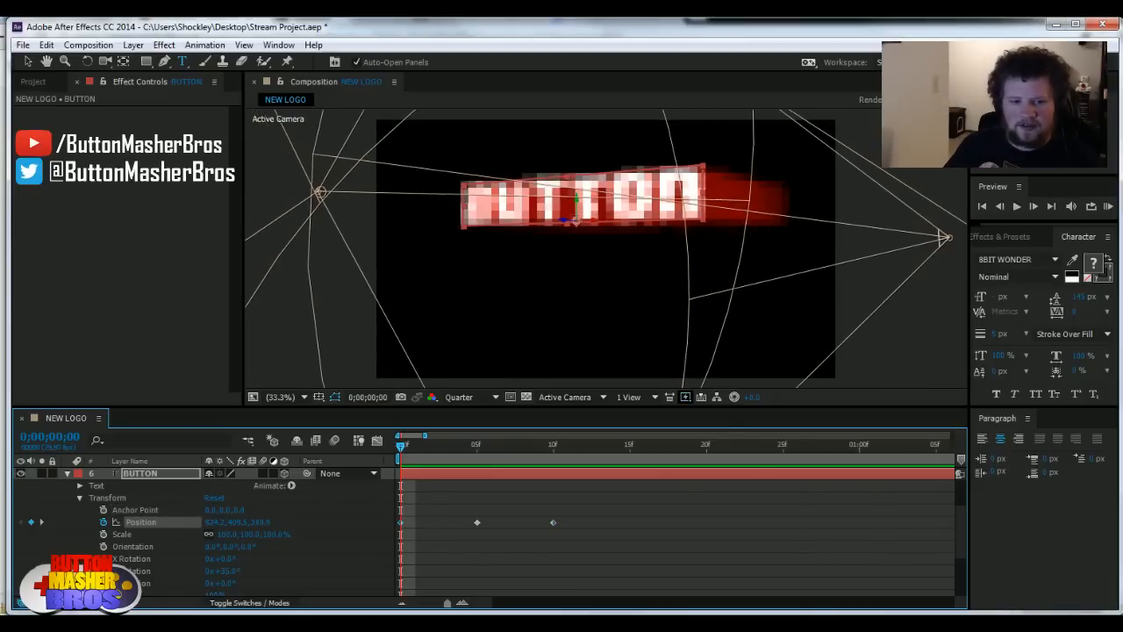
key(ctrl+z)
click(27, 60)
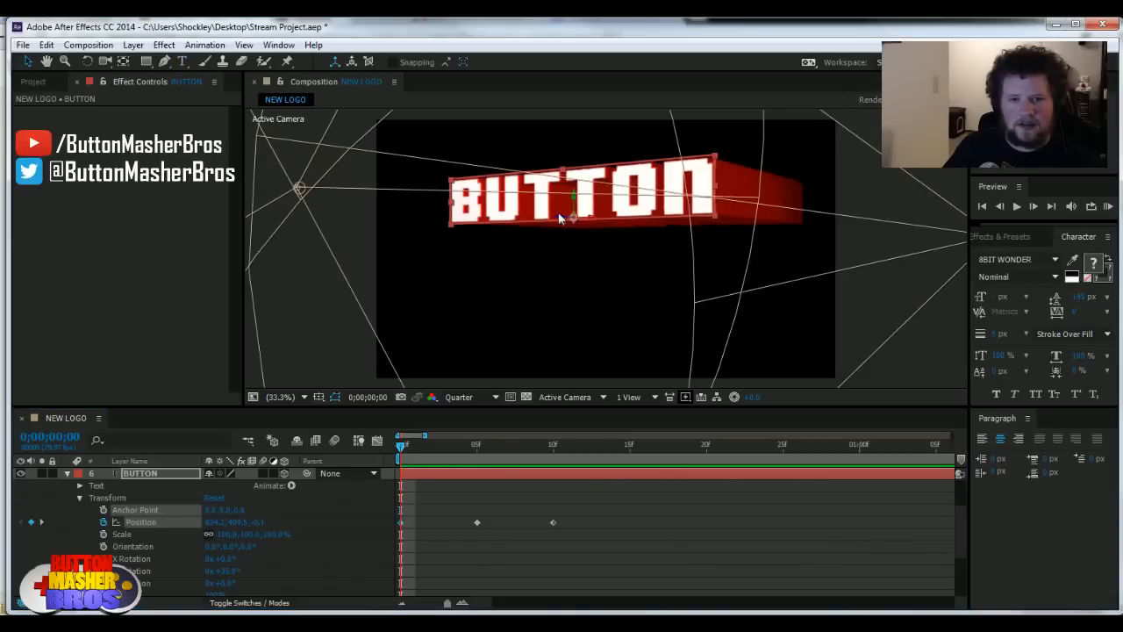
drag(258, 522, 443, 523)
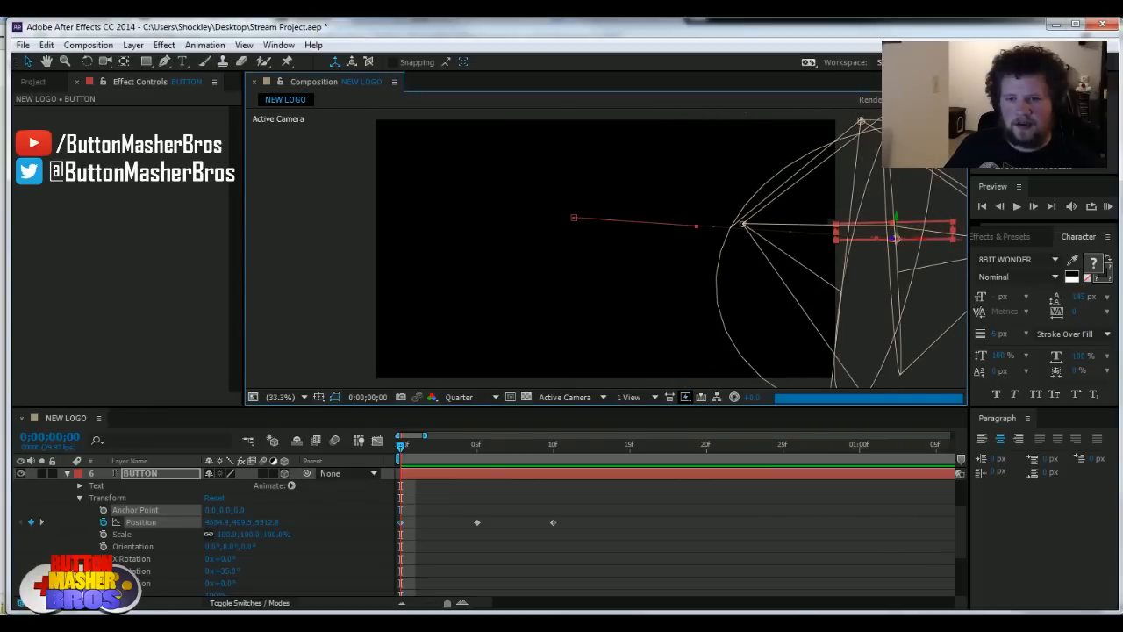
Step: At the frame 5 keyframe, pull BUTTON forward along its depth axis to about 703.9, 409.5, -171.9 and scrub through the motion
click(41, 522)
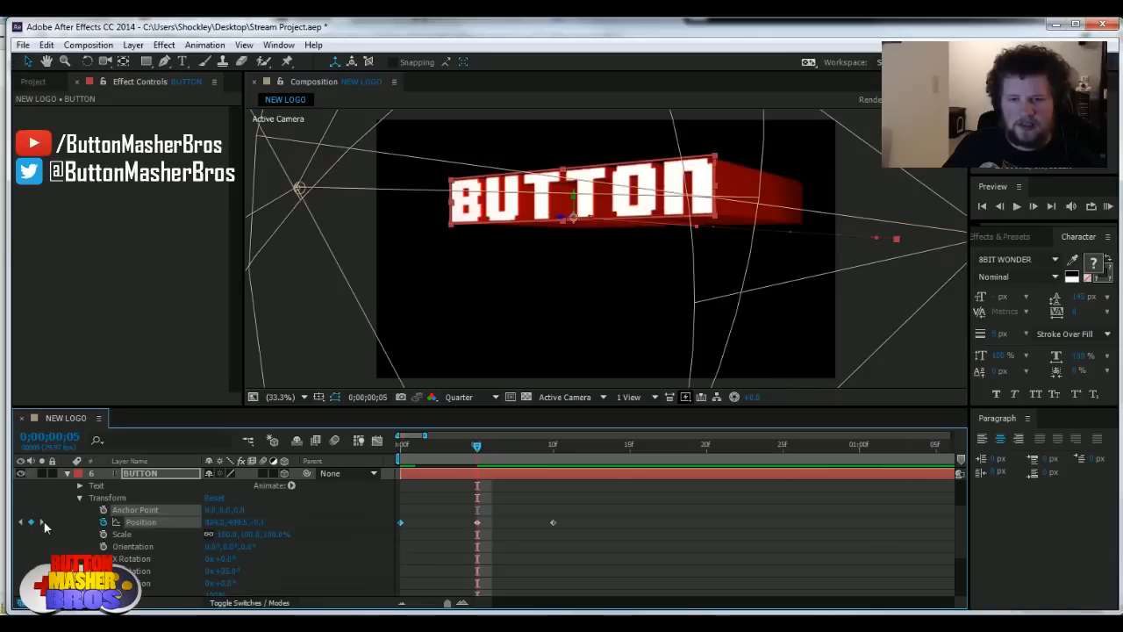
click(465, 537)
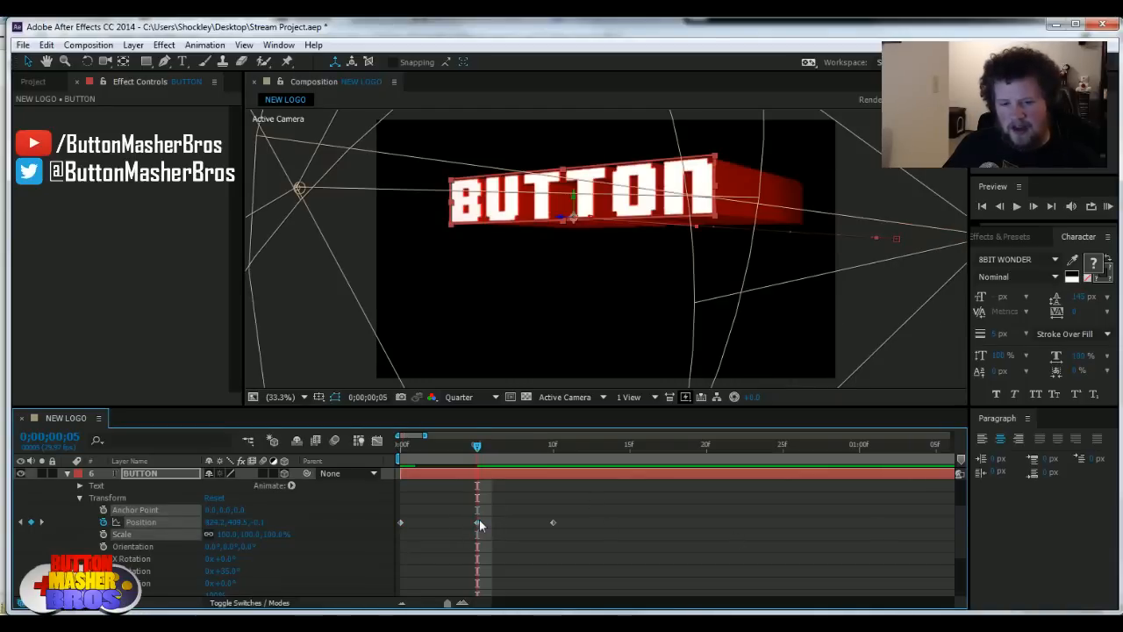
click(477, 522)
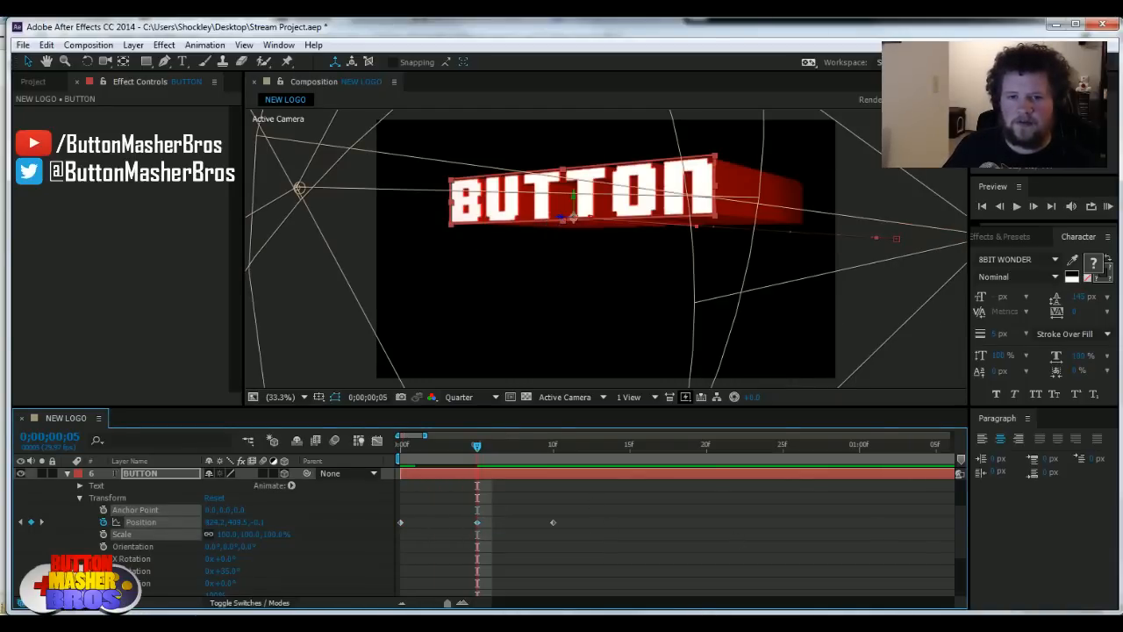
drag(561, 217, 530, 215)
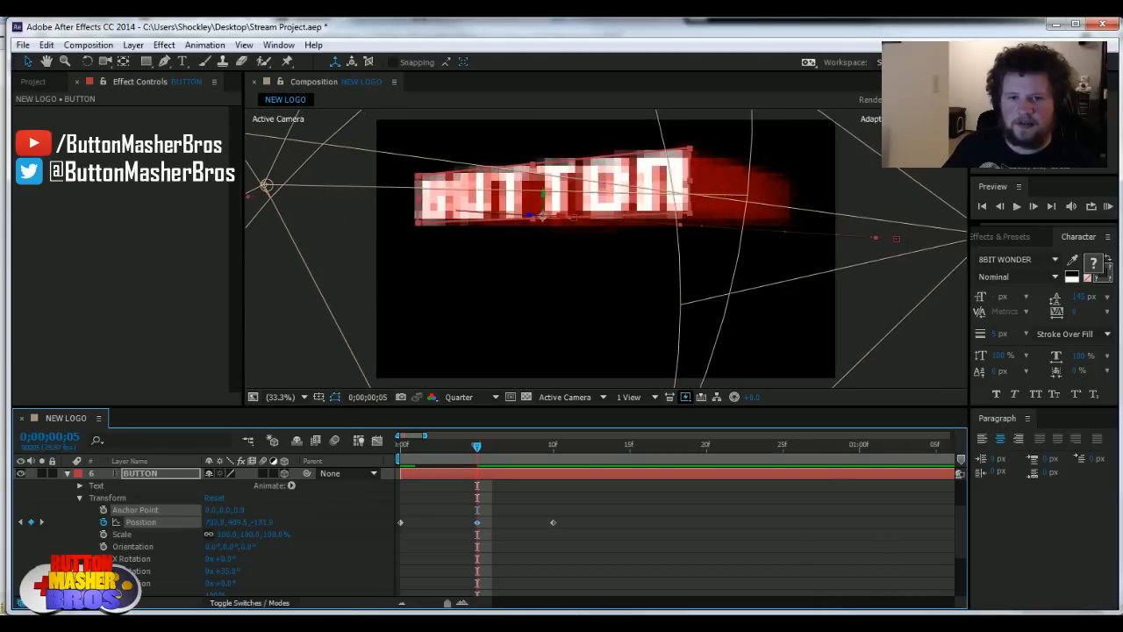
click(499, 447)
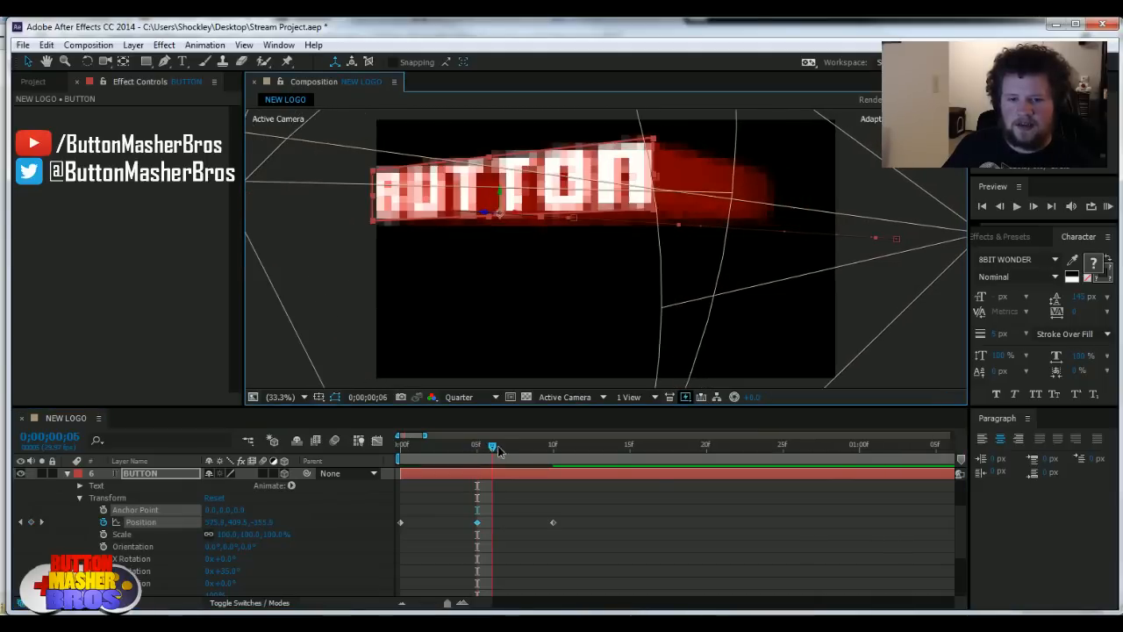
drag(499, 449, 341, 481)
drag(409, 476, 613, 471)
Step: Select all of BUTTON's Position keyframes and set their spatial interpolation to Linear
drag(571, 506, 371, 538)
right_click(479, 524)
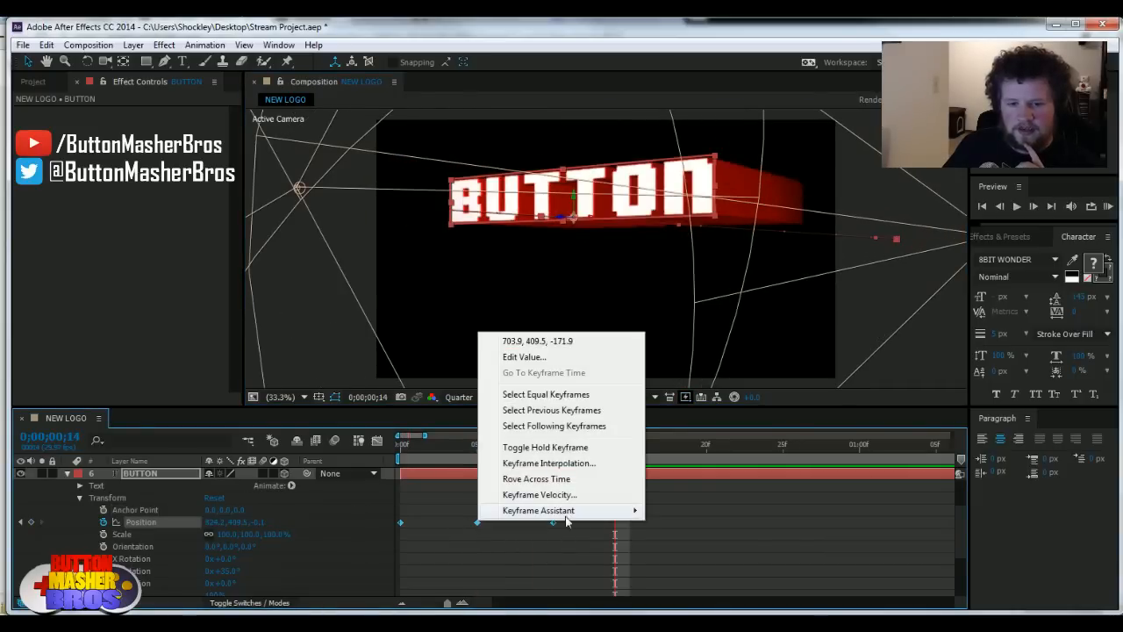
mouse_move(573, 514)
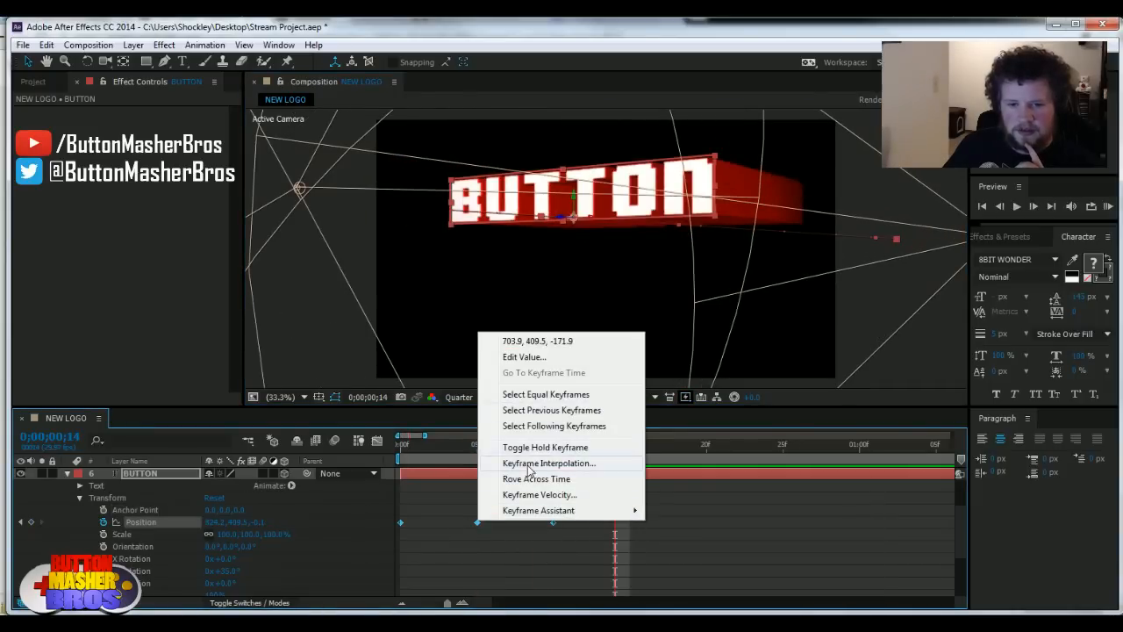
click(531, 463)
click(579, 299)
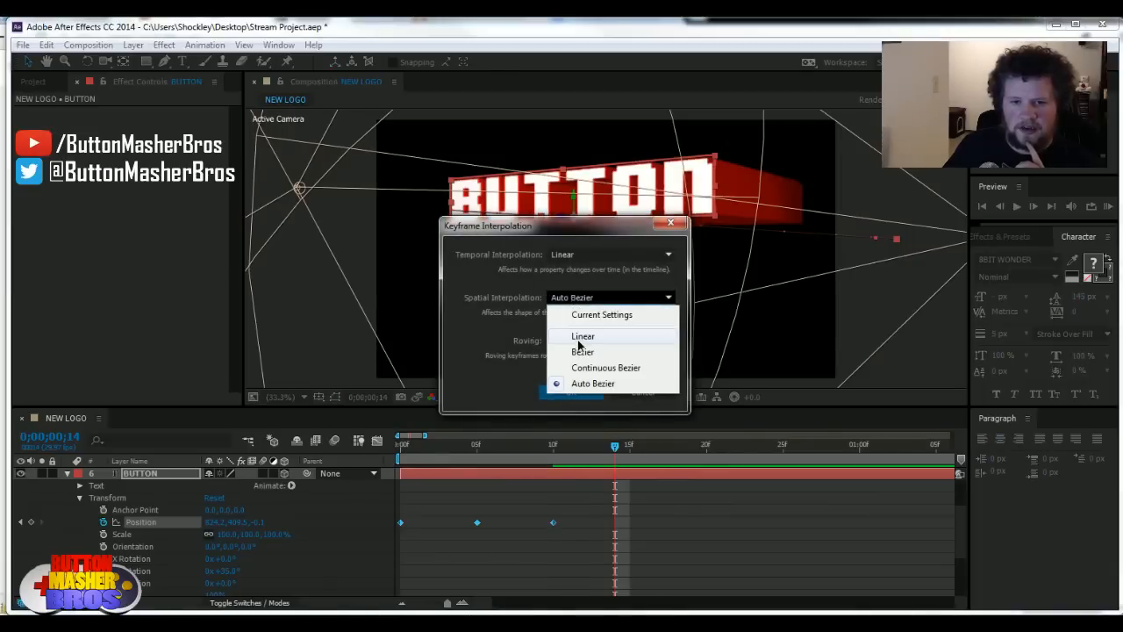
click(579, 338)
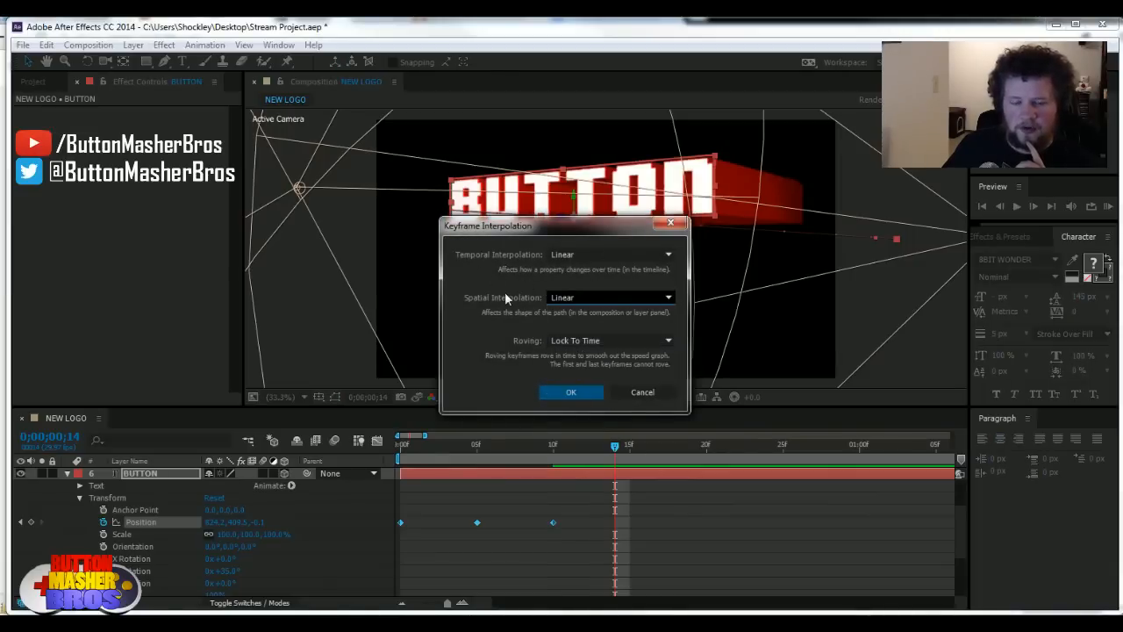
click(585, 396)
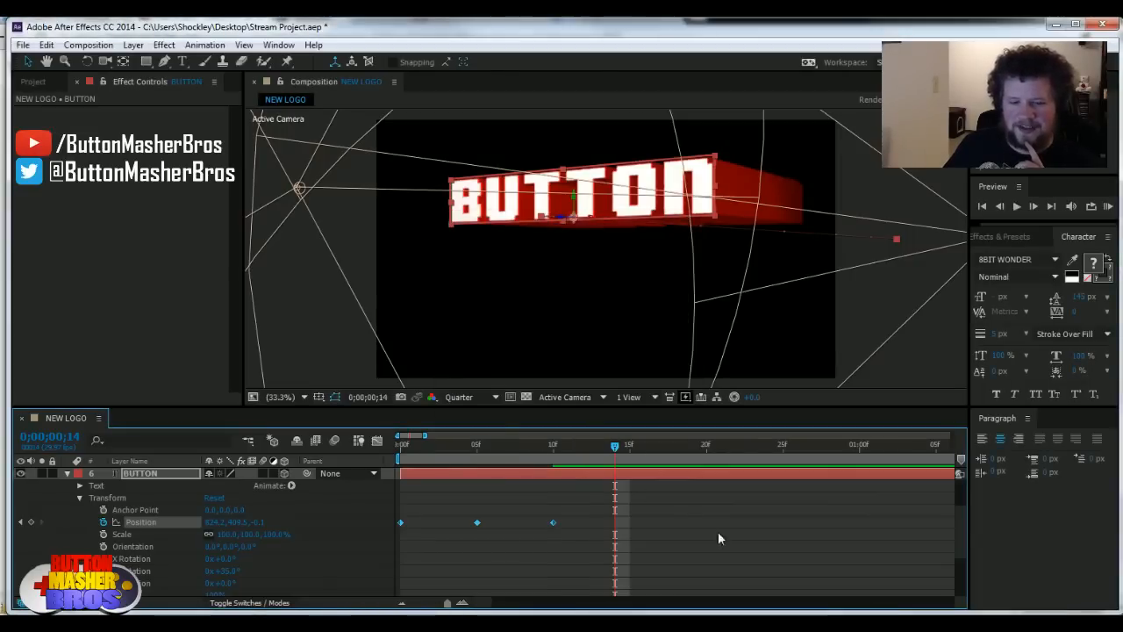
Step: Preview BUTTON's fly-in motion from the first frame and check it around its final keyframe
mouse_move(565, 445)
mouse_down()
mouse_move(402, 453)
mouse_move(563, 436)
mouse_up()
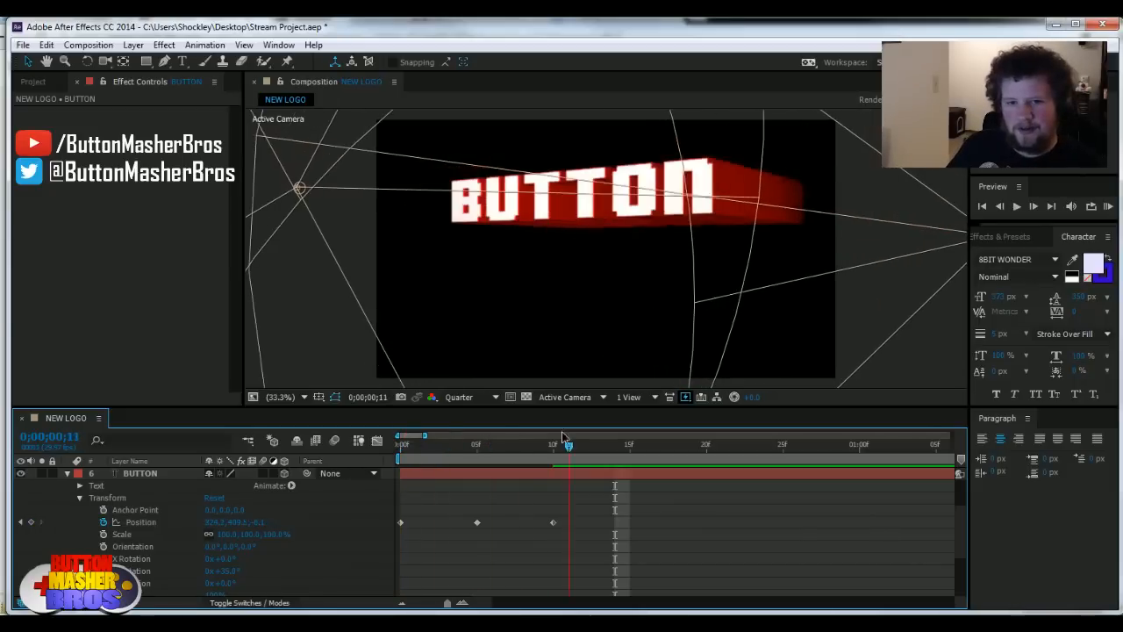
key(space)
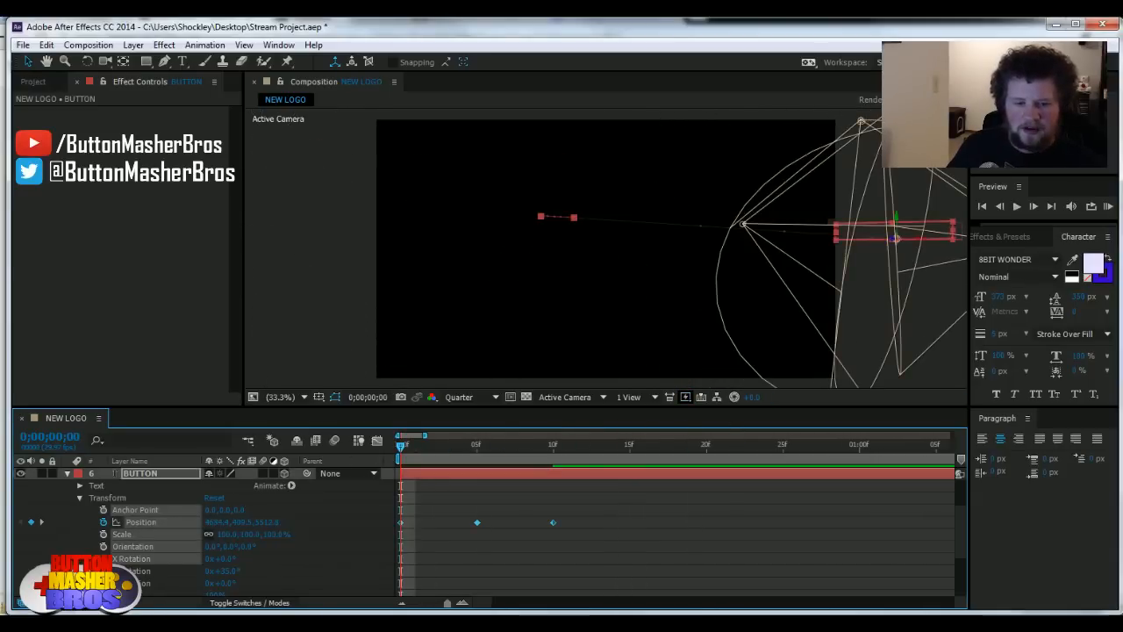
click(561, 445)
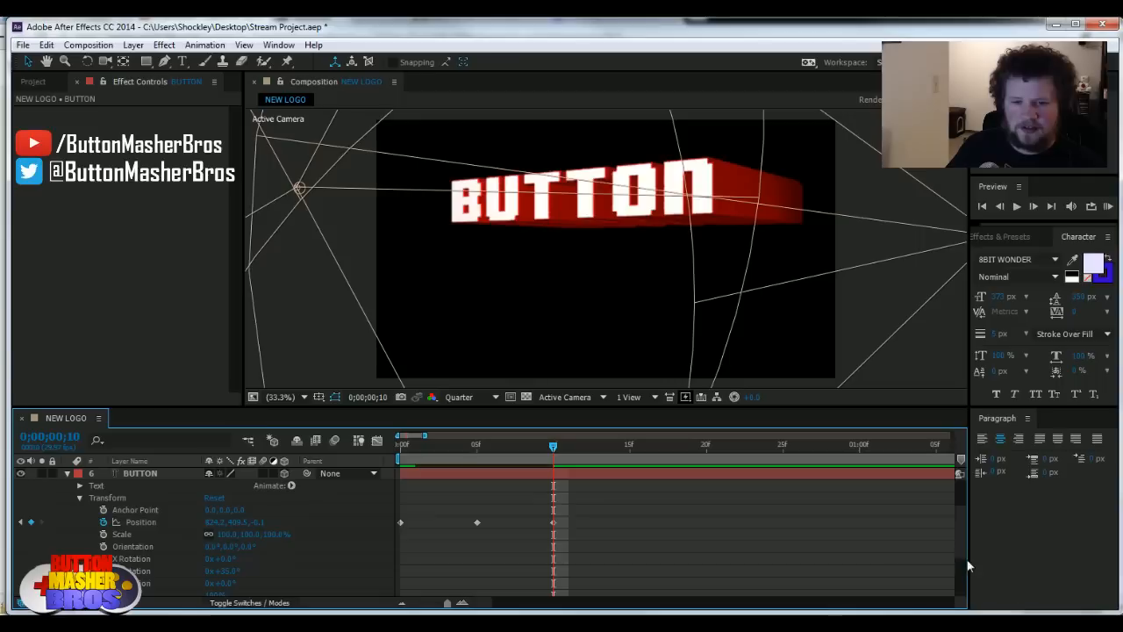
scroll(965, 544, down, 3)
scroll(965, 544, up, 5)
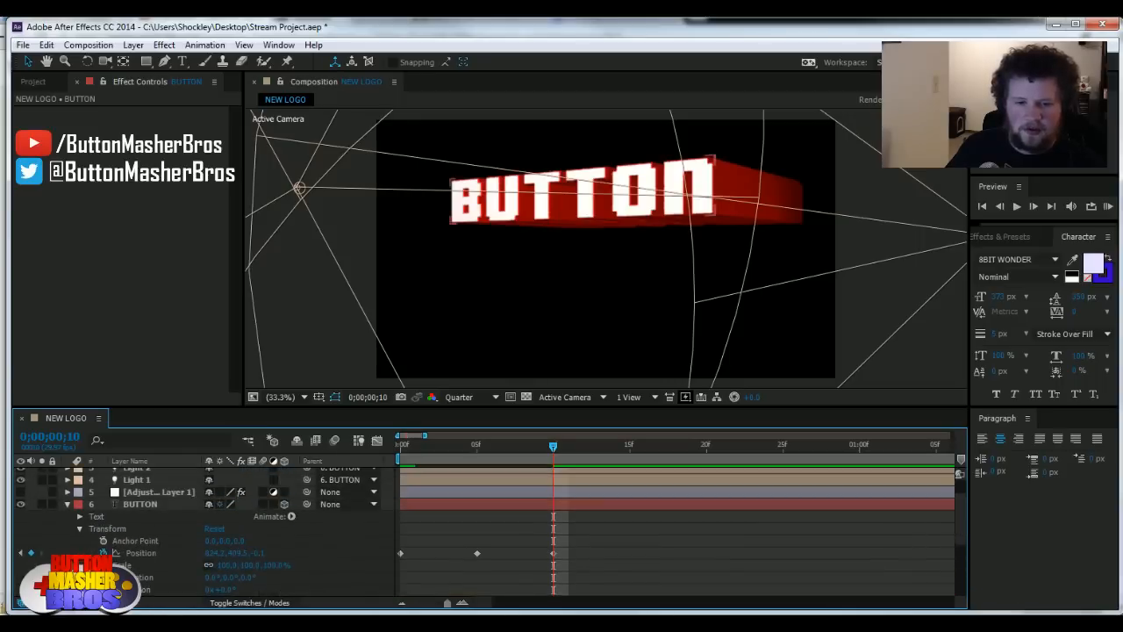
Step: Return to frame 5 and make both Masher text layers visible
drag(553, 446, 477, 447)
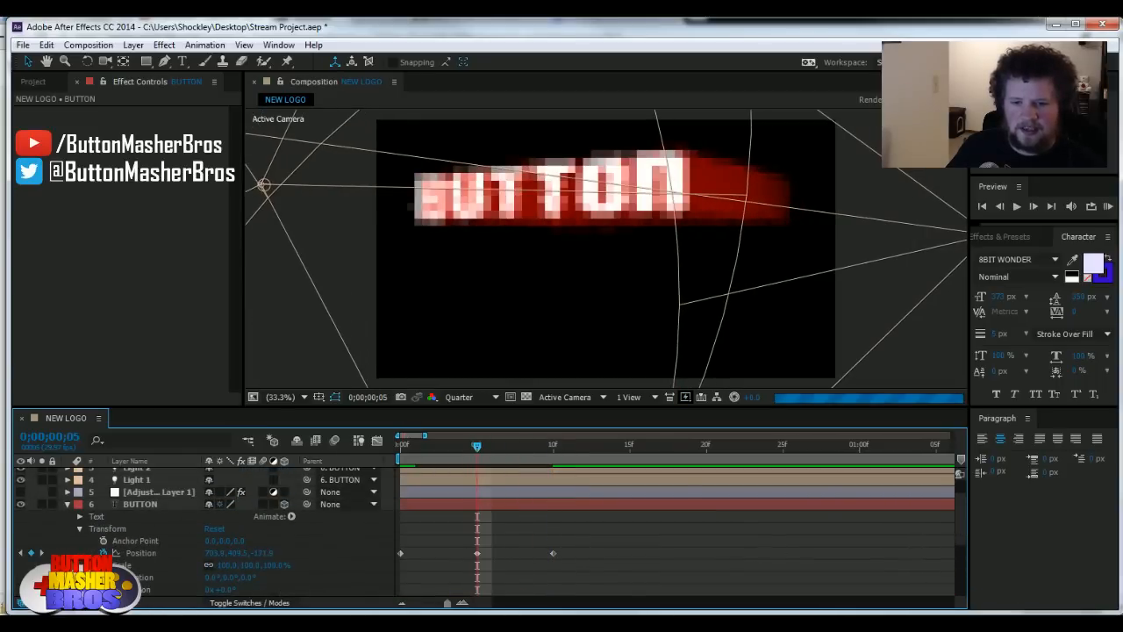
scroll(956, 580, down, 5)
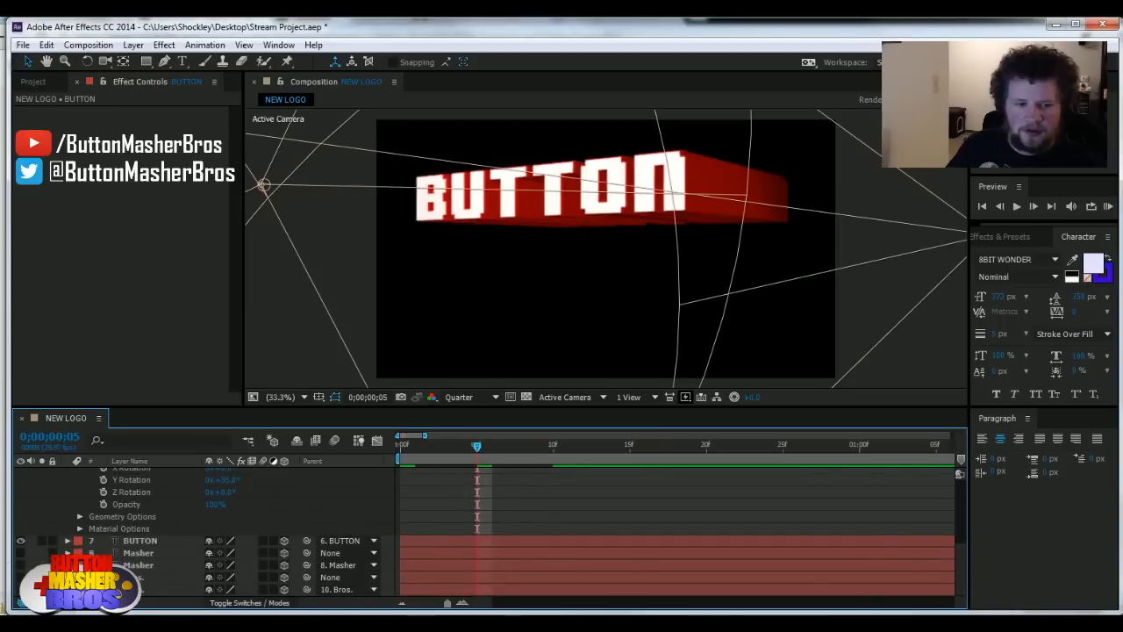
click(23, 553)
shift+click(24, 576)
click(21, 559)
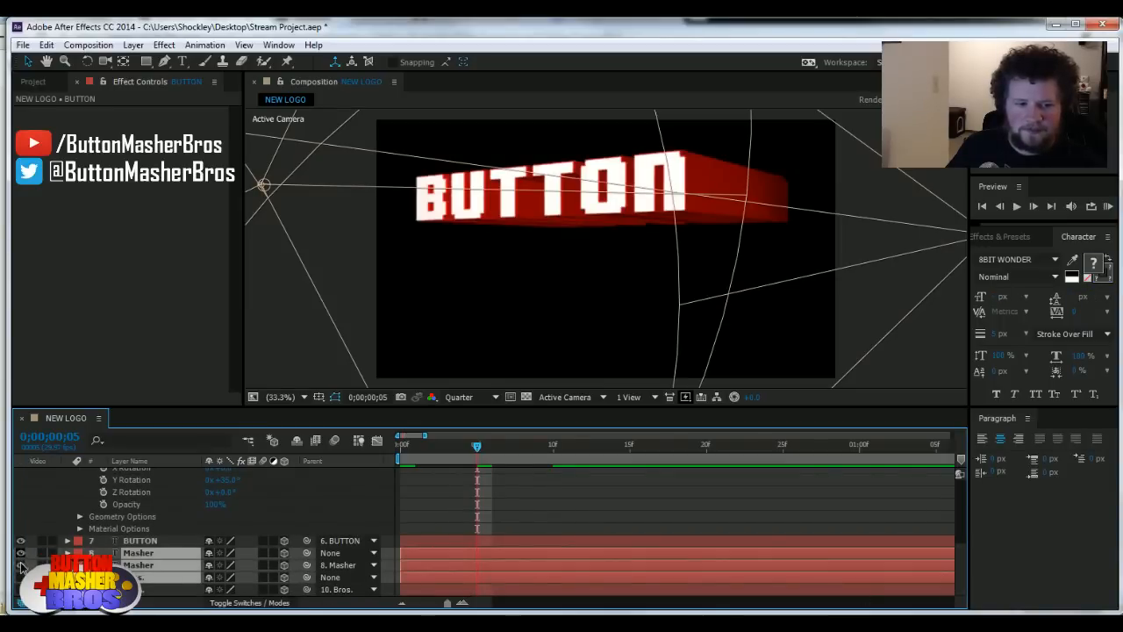
Step: Reveal the Position property of the front Masher layer and add its first keyframe at frame 5
key(ctrl+shift+a)
click(138, 553)
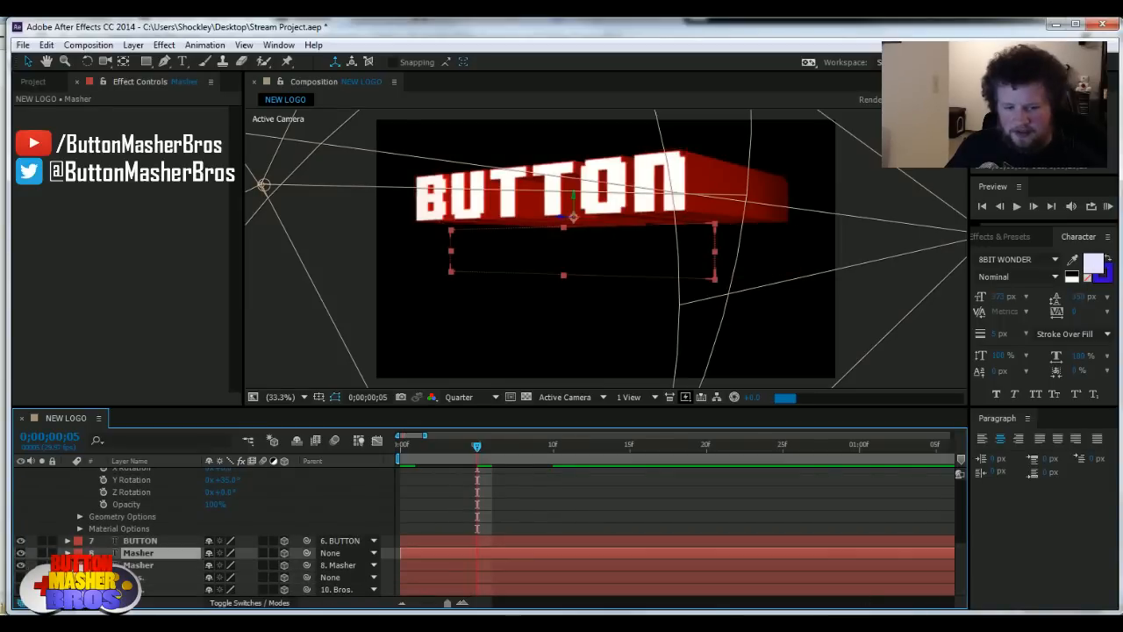
key(p)
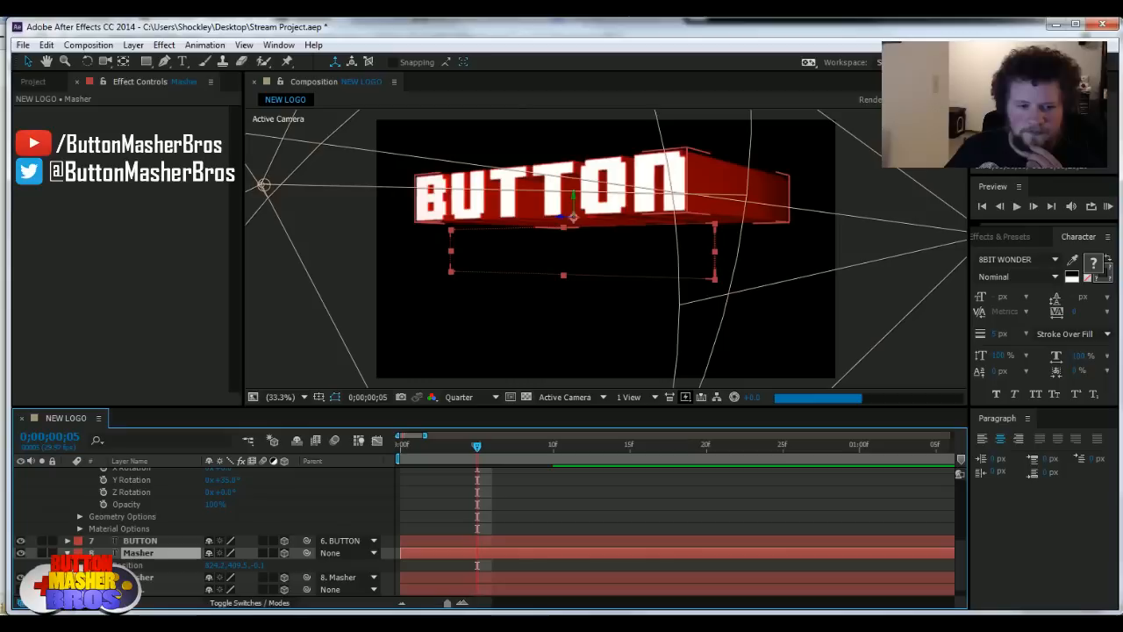
key(alt+shift+p)
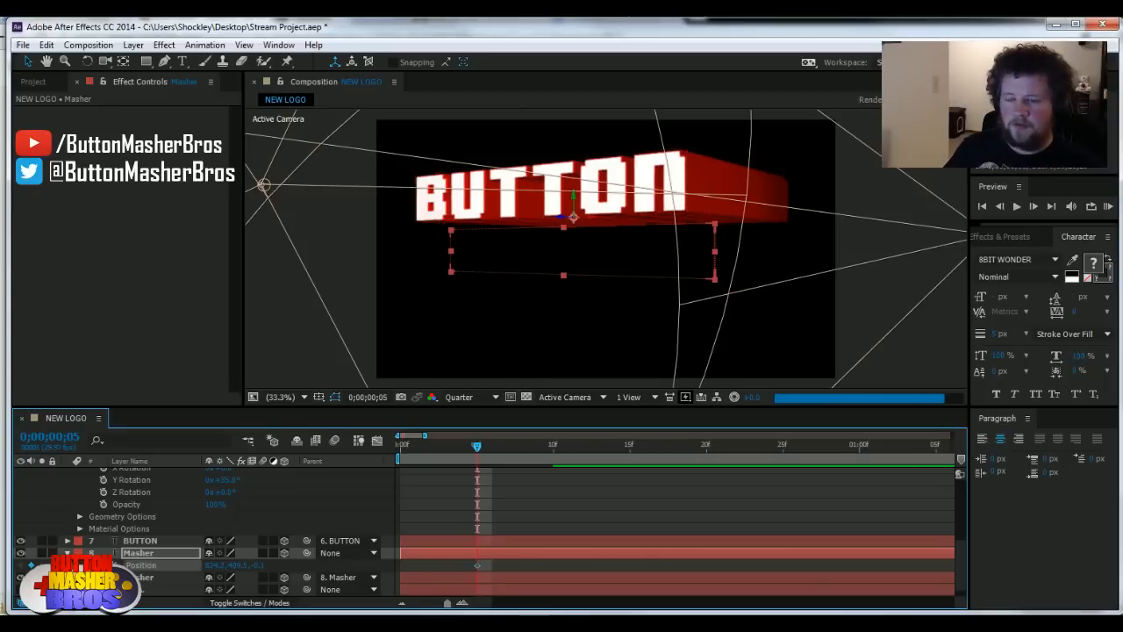
Step: Advance seven frames and add a second Position keyframe to the Masher layer at frame 12
click(1034, 206)
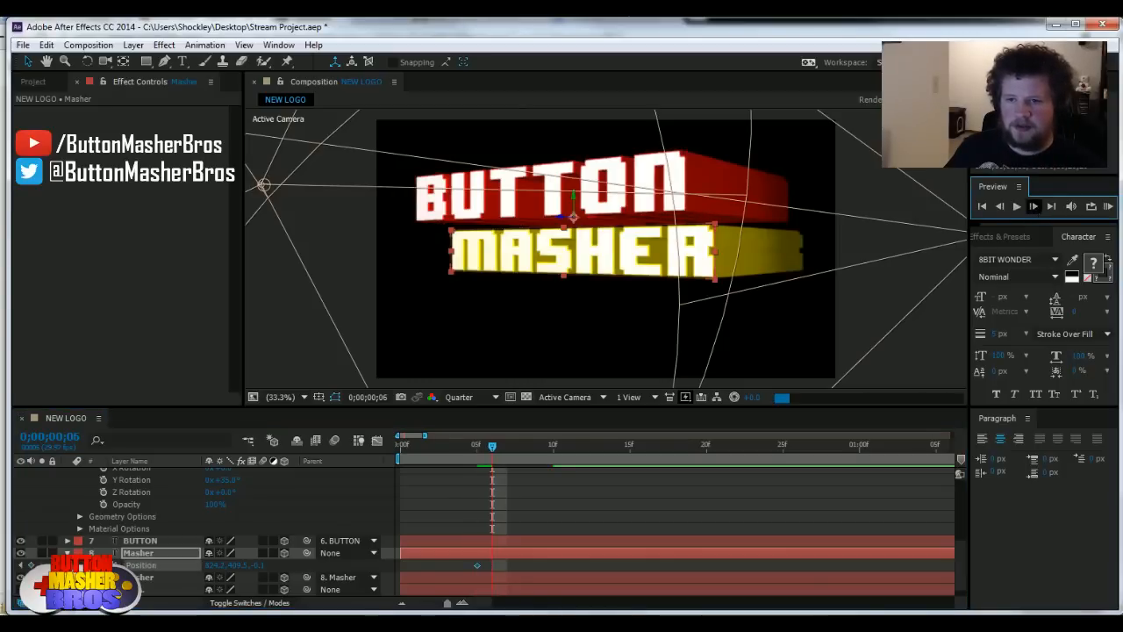
click(1035, 206)
click(1034, 206)
click(1034, 206)
click(1034, 206)
click(1035, 207)
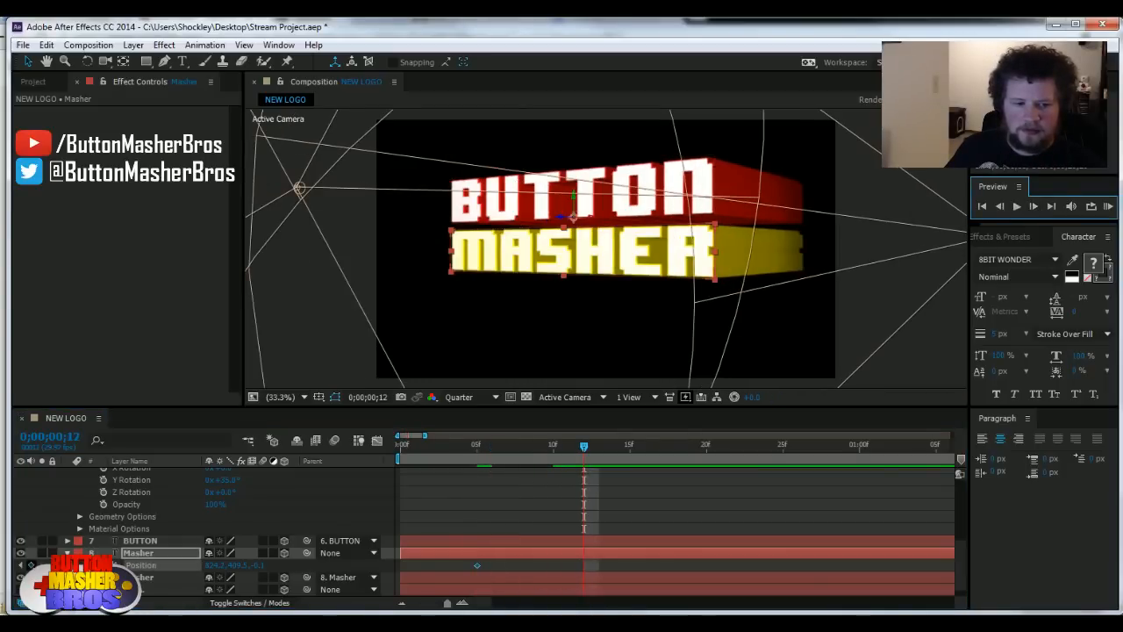
key(alt+shift+p)
Step: Step back and forth through the frames around Masher's two Position keyframes to check their spacing
click(1034, 206)
click(1035, 206)
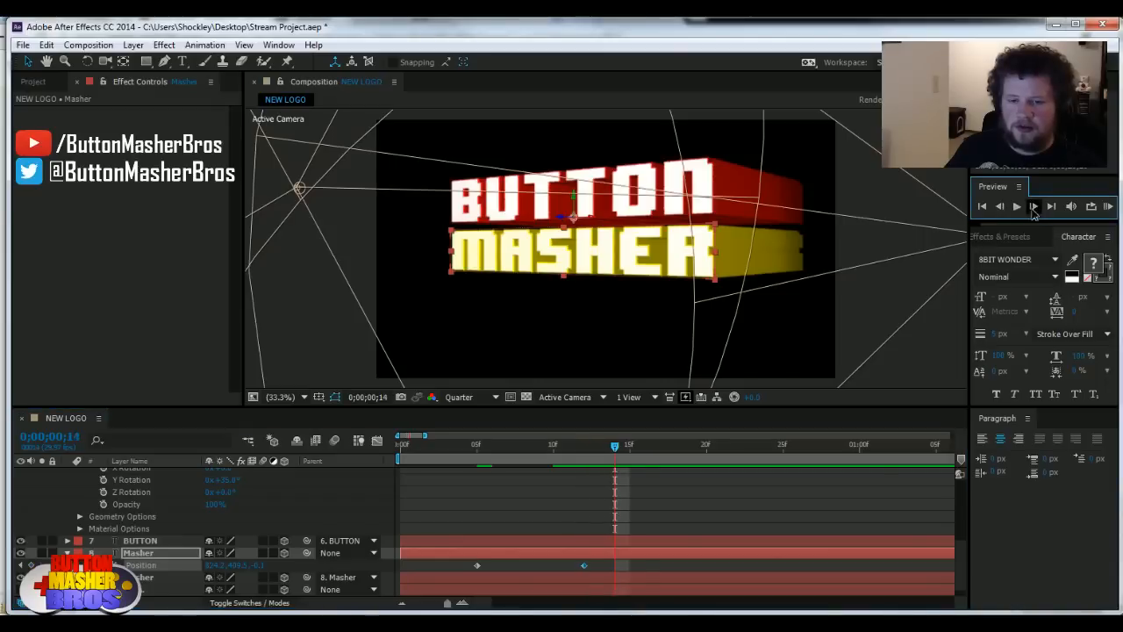
click(1035, 207)
click(1035, 206)
click(1035, 206)
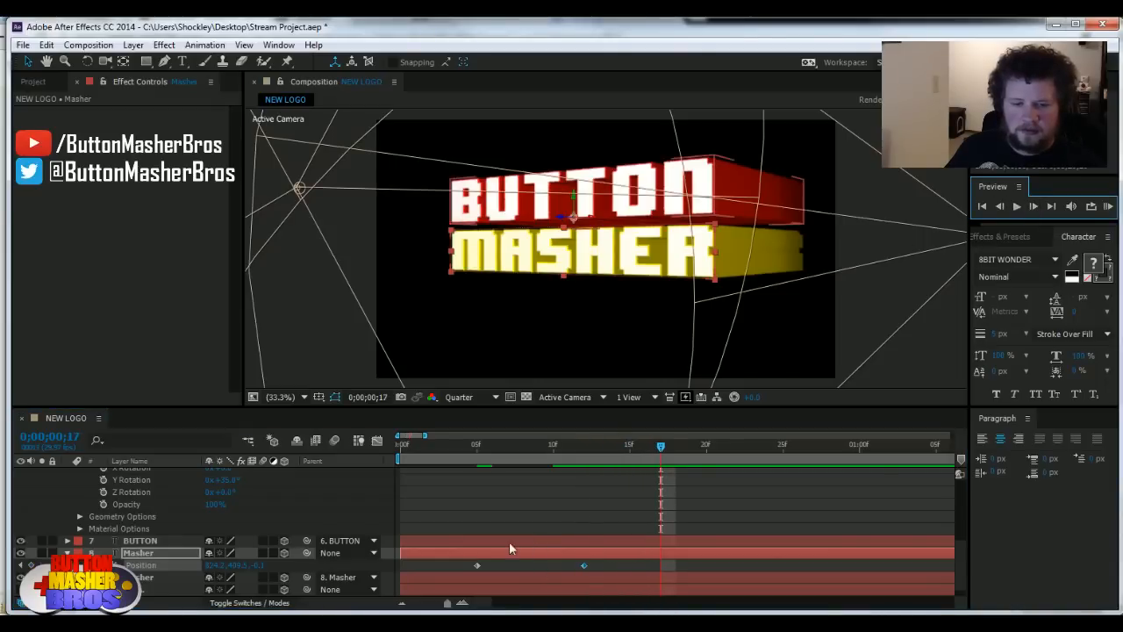
click(22, 565)
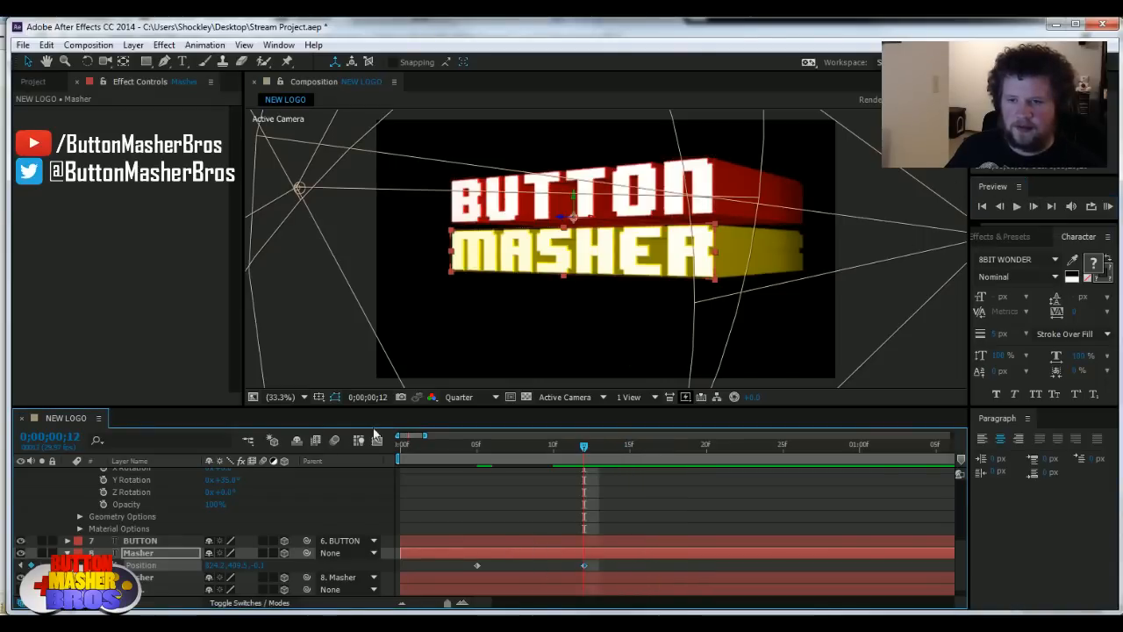
click(21, 565)
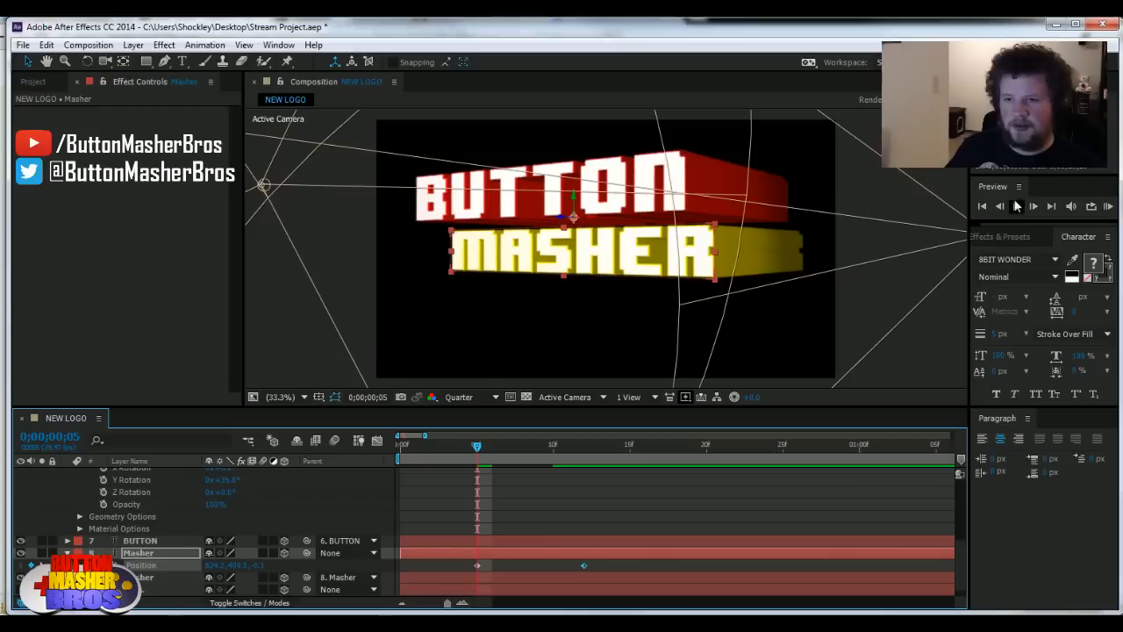
click(1033, 206)
click(1034, 207)
click(1033, 206)
click(1034, 206)
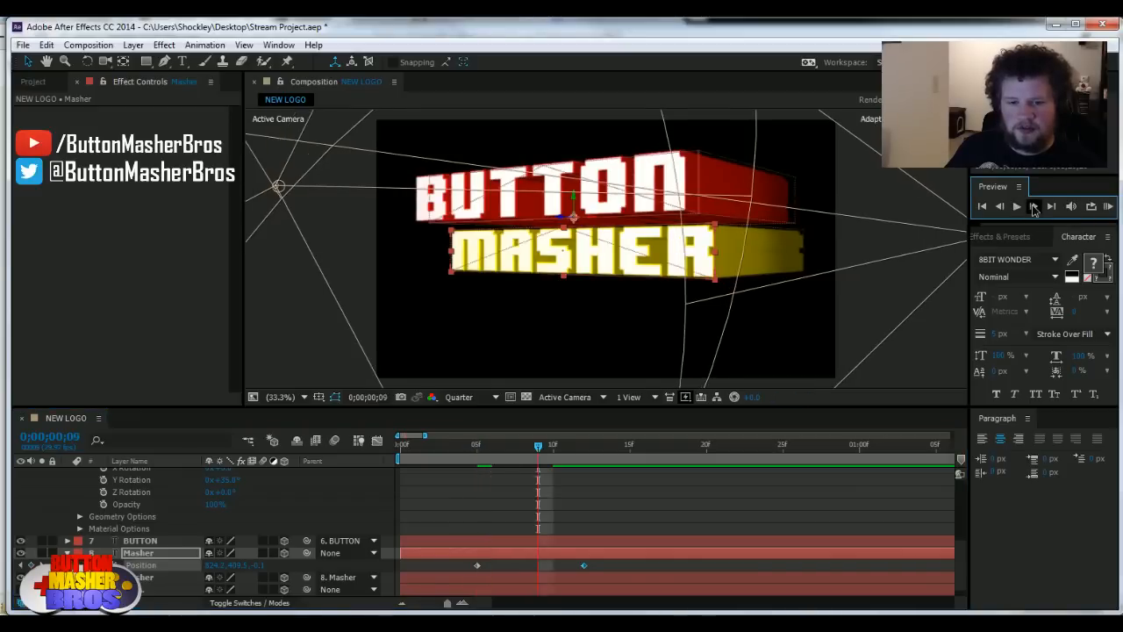
click(1034, 206)
click(1034, 206)
click(1034, 206)
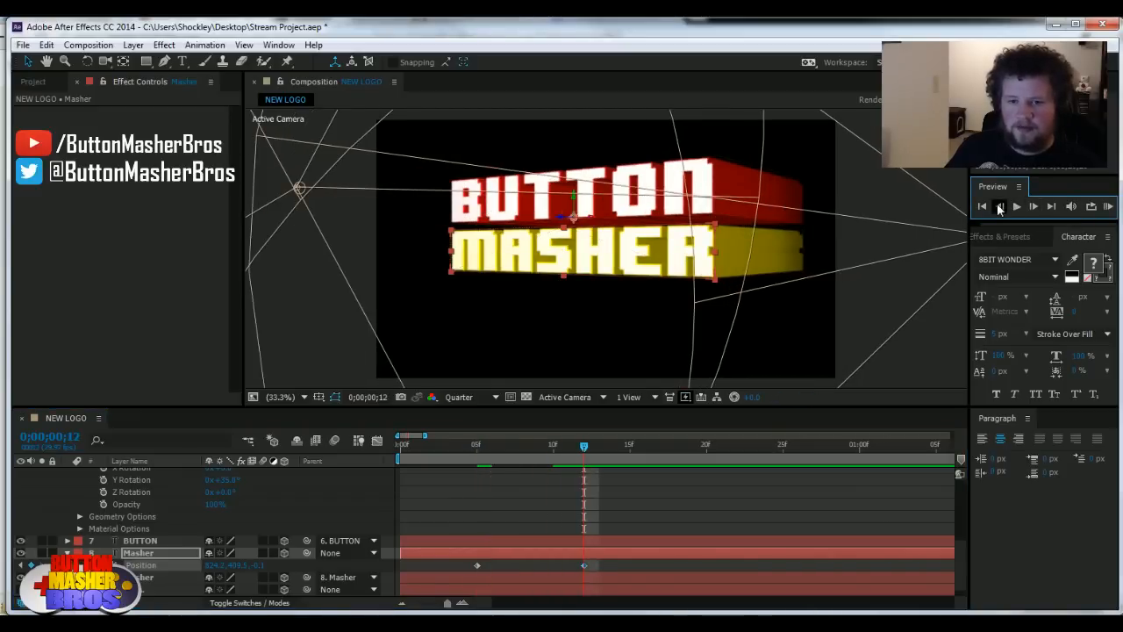
click(999, 206)
click(999, 206)
click(1000, 206)
click(999, 207)
click(999, 206)
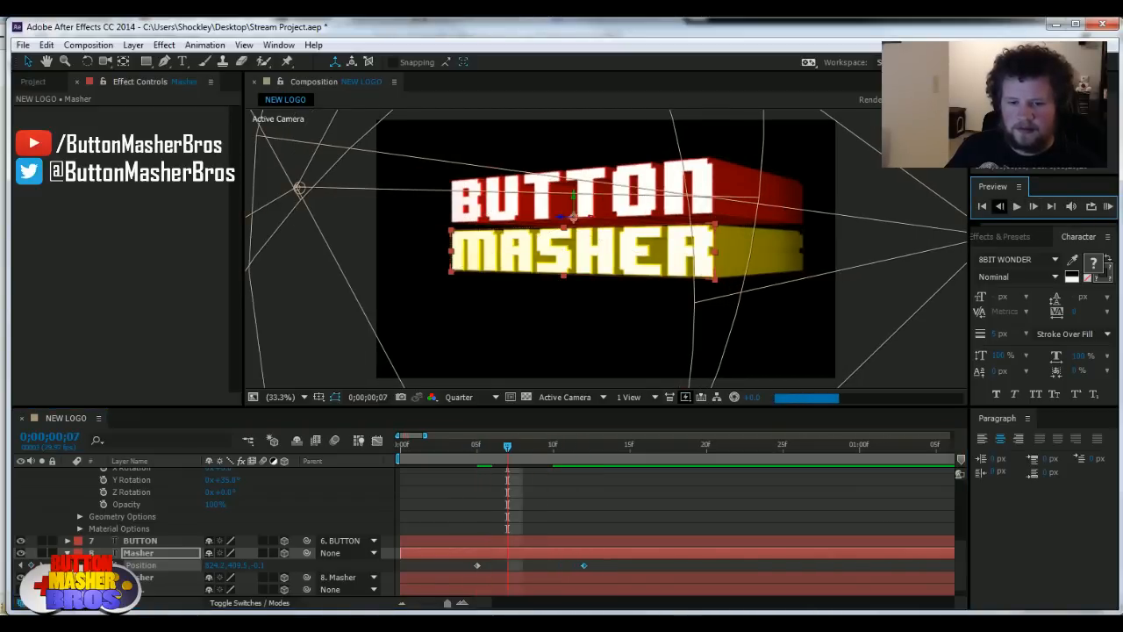
click(1000, 206)
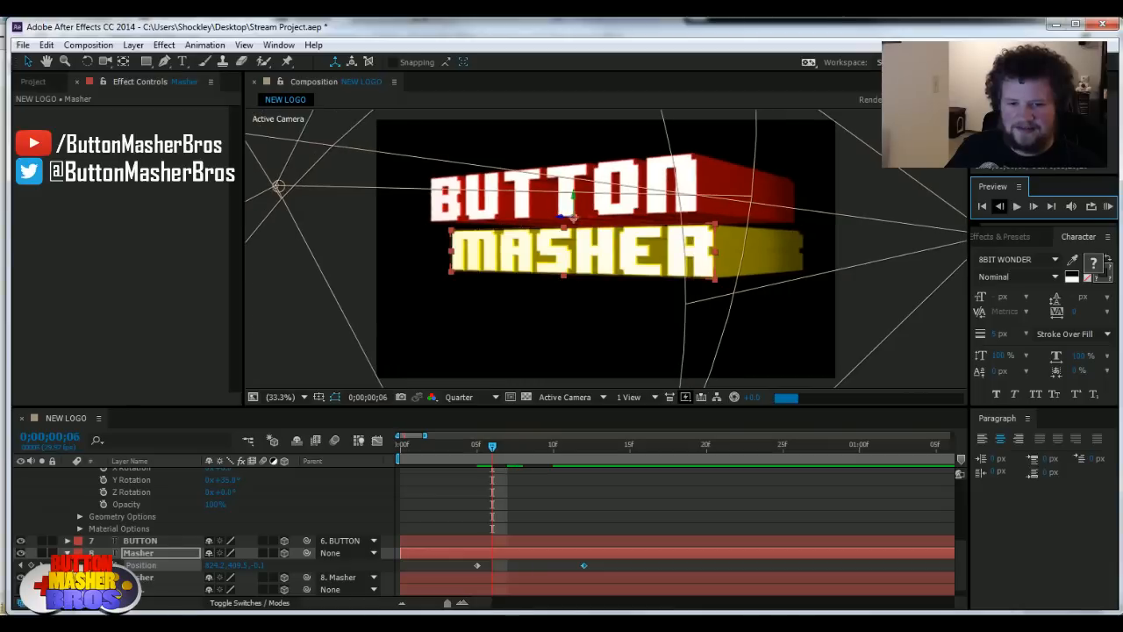
click(1000, 206)
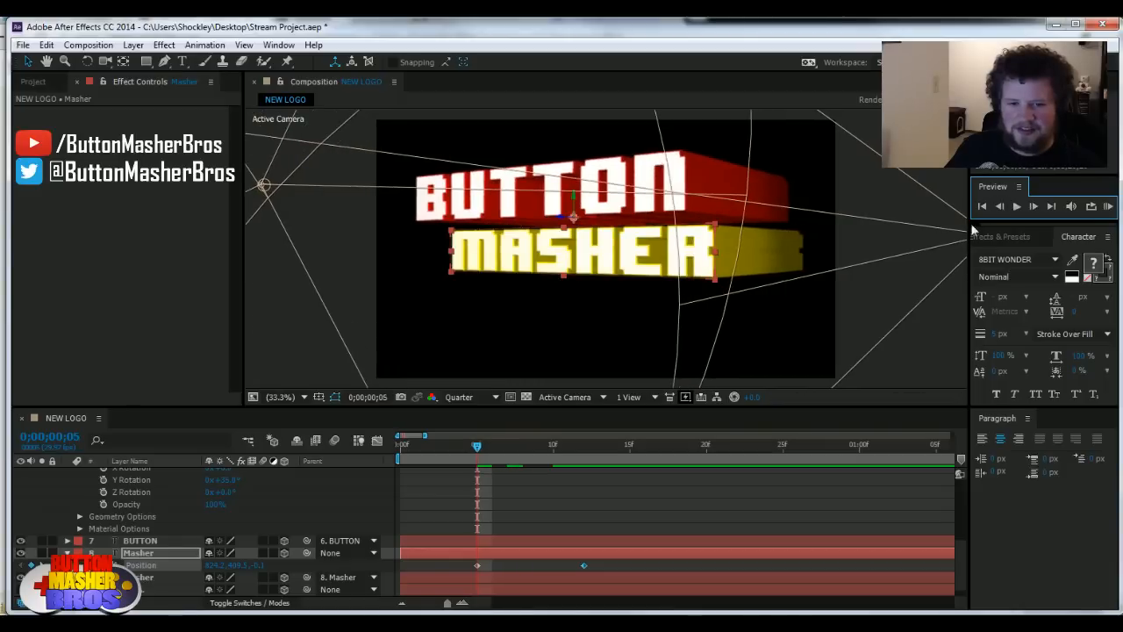
Step: Move Masher's second Position keyframe to frame 10 and add a third one at frame 15
click(552, 446)
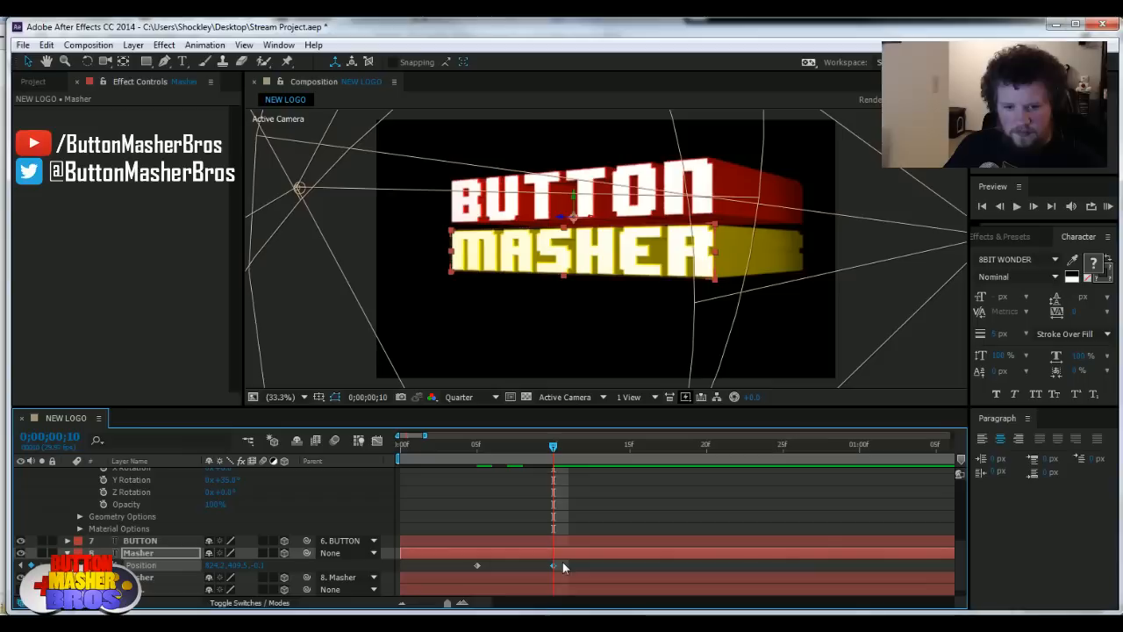
click(1034, 207)
click(1034, 208)
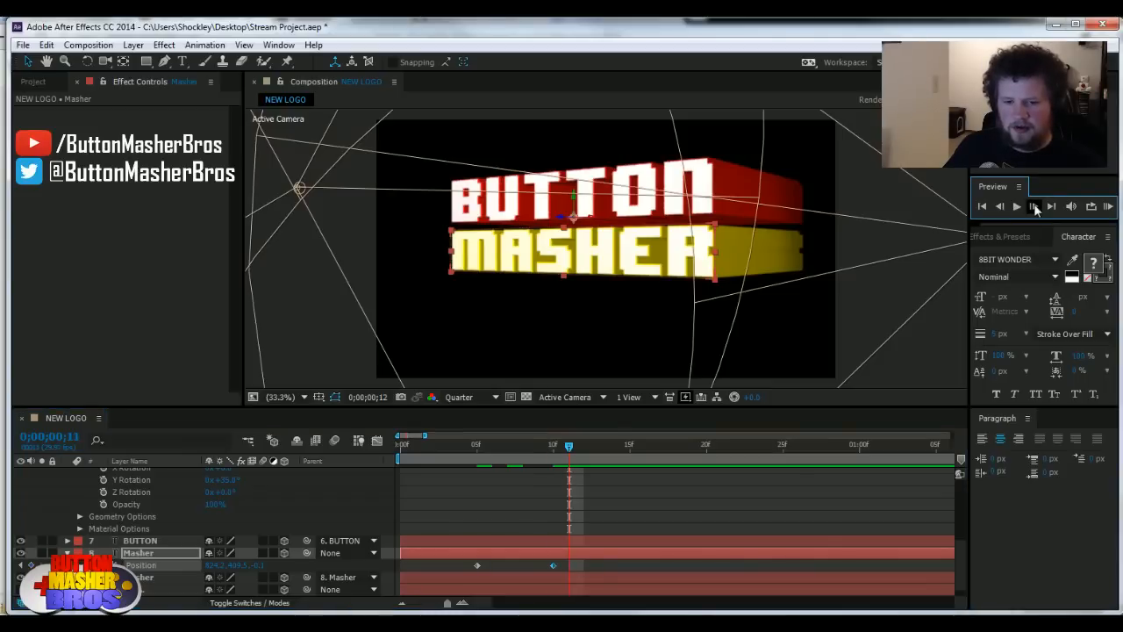
click(1034, 207)
click(1035, 207)
click(1035, 207)
click(1034, 207)
click(853, 425)
key(alt+shift+p)
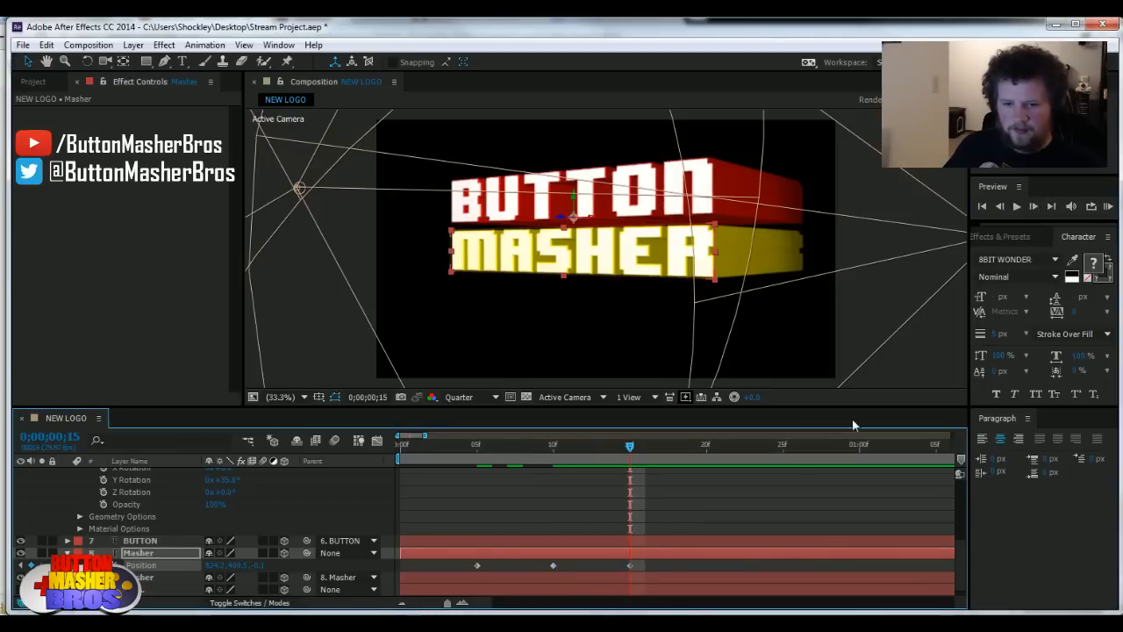
Step: Return to Masher's first Position keyframe at frame 5 and push the word far back along its depth axis, out of the camera frame
click(23, 565)
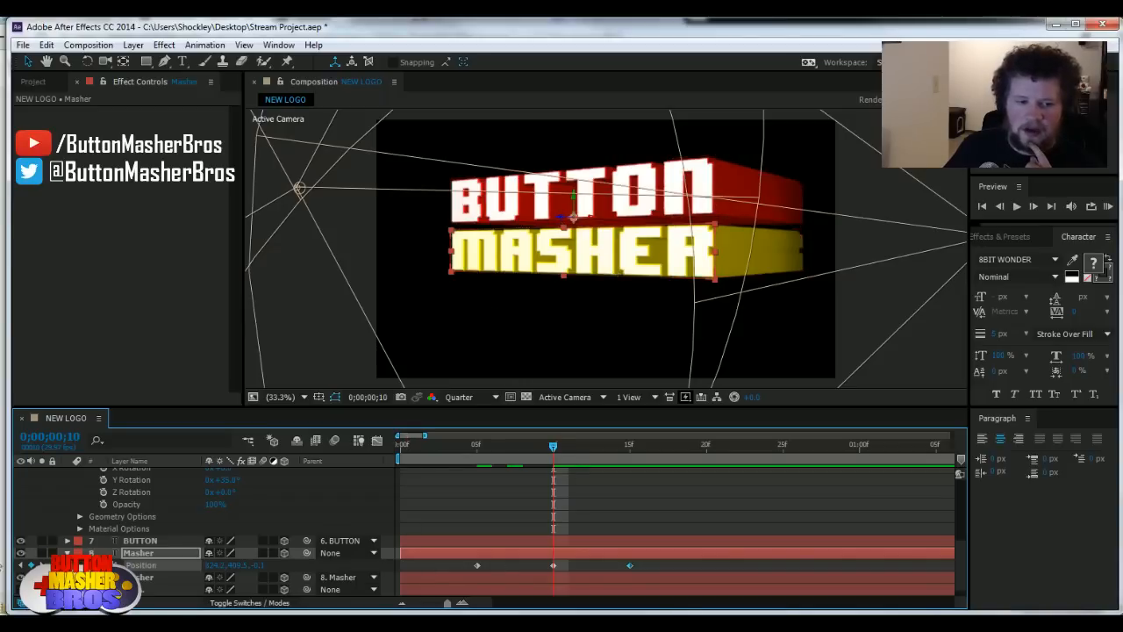
click(24, 565)
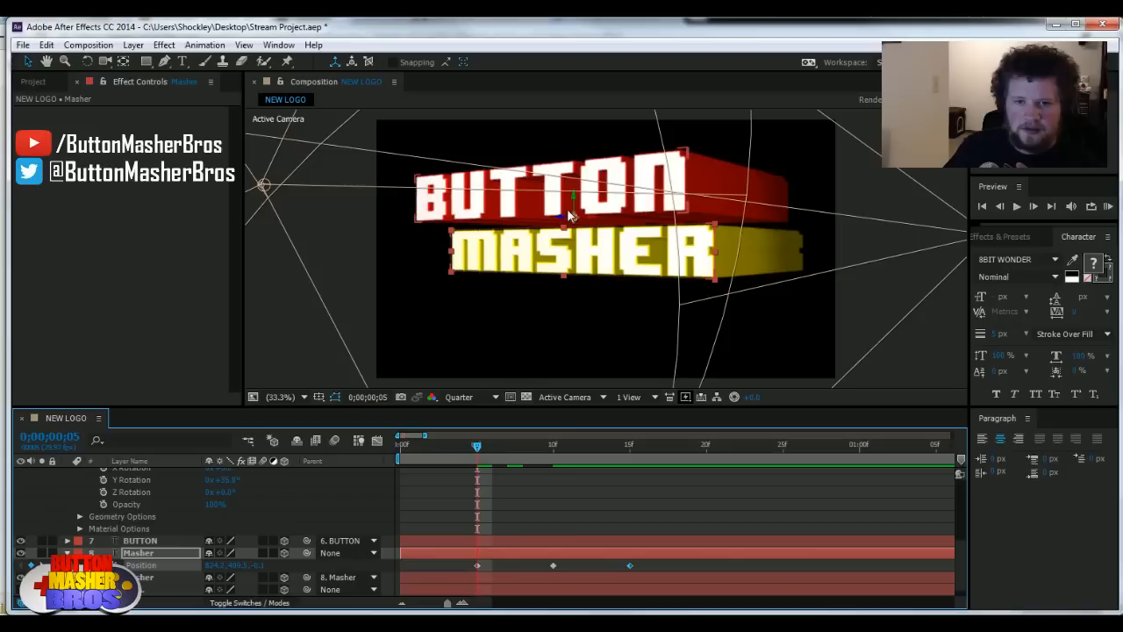
drag(579, 250, 836, 257)
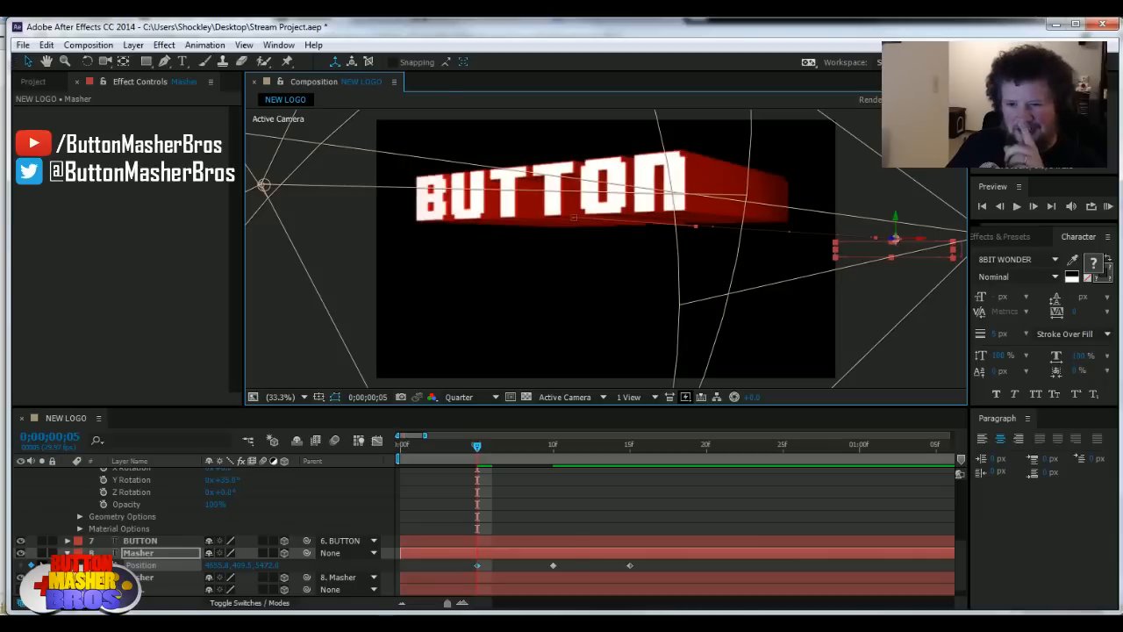
Step: At the frame 10 keyframe, pull Masher forward along its depth axis to a Z position of about -200, and advance to the frame 15 keyframe
key(k)
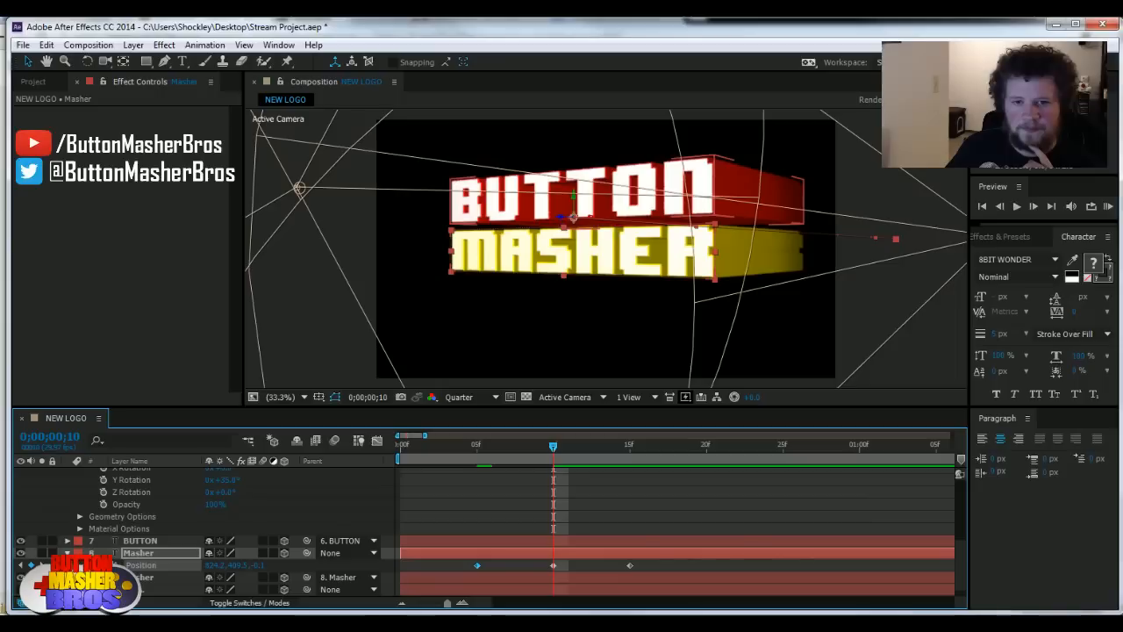
key(shift+Left)
key(shift+Left)
key(shift+Left)
key(shift+Left)
key(shift+Left)
key(shift+Left)
key(shift+Left)
key(shift+Left)
key(shift+Left)
key(shift+Left)
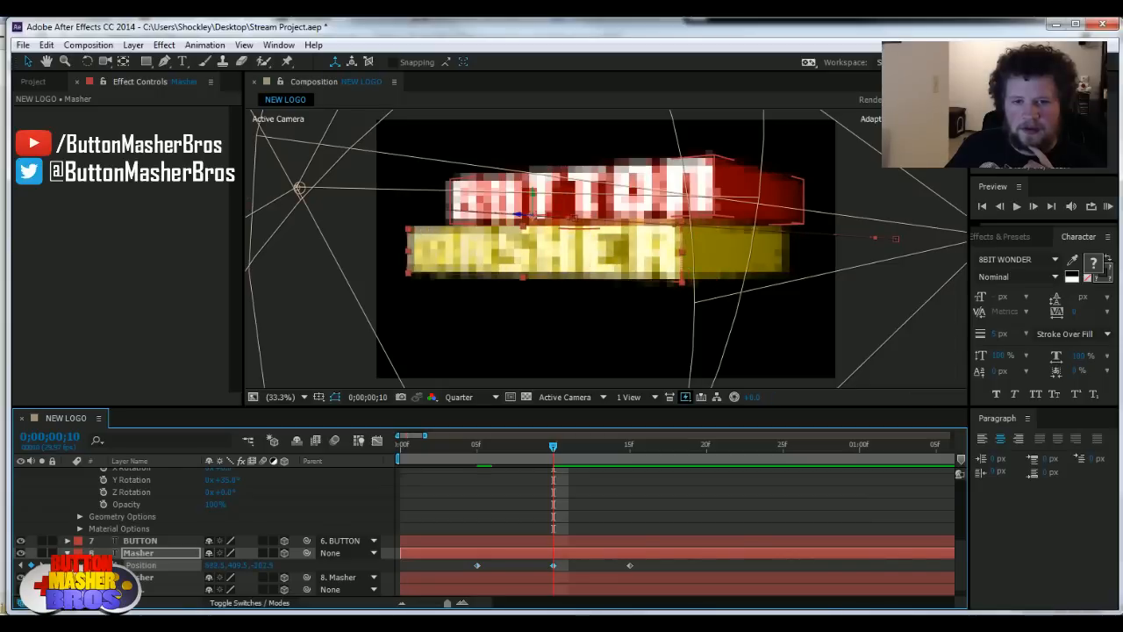
key(k)
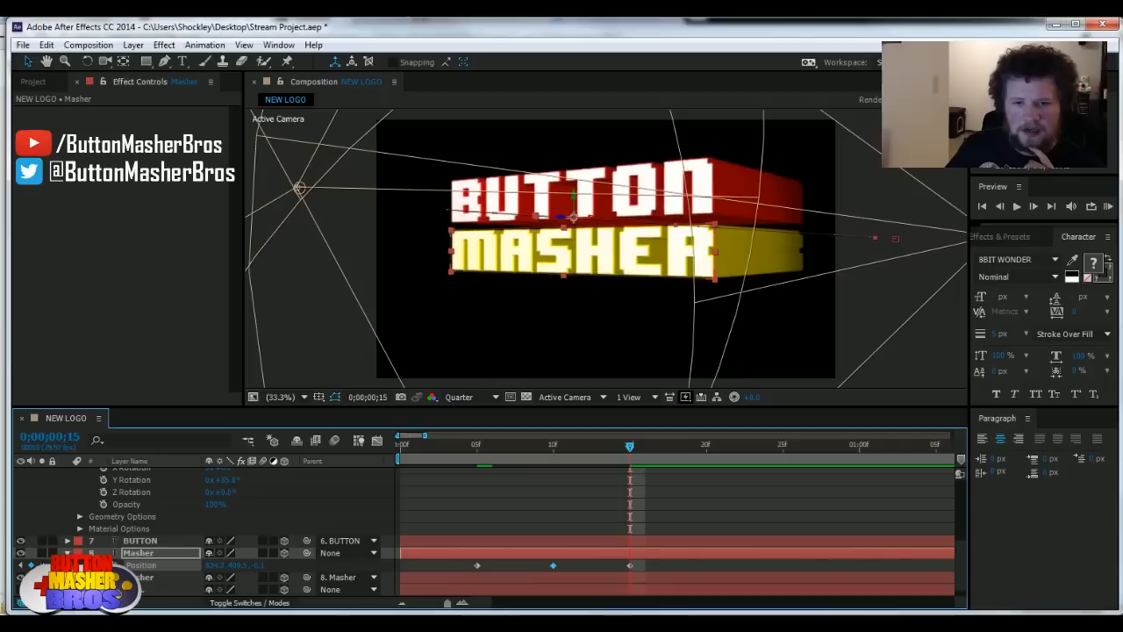
Step: Set the spatial interpolation of all three of Masher's Position keyframes to Linear
mouse_move(631, 445)
mouse_down()
mouse_move(372, 463)
mouse_move(400, 447)
mouse_move(430, 453)
mouse_move(673, 409)
mouse_move(491, 443)
mouse_move(625, 452)
mouse_up()
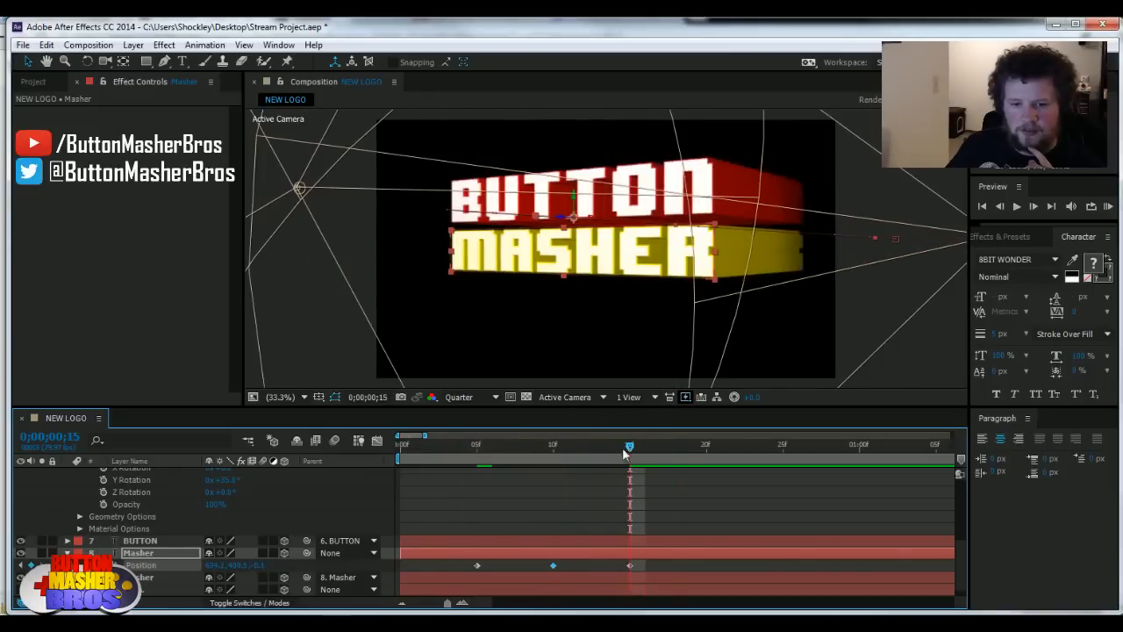
drag(653, 563, 474, 572)
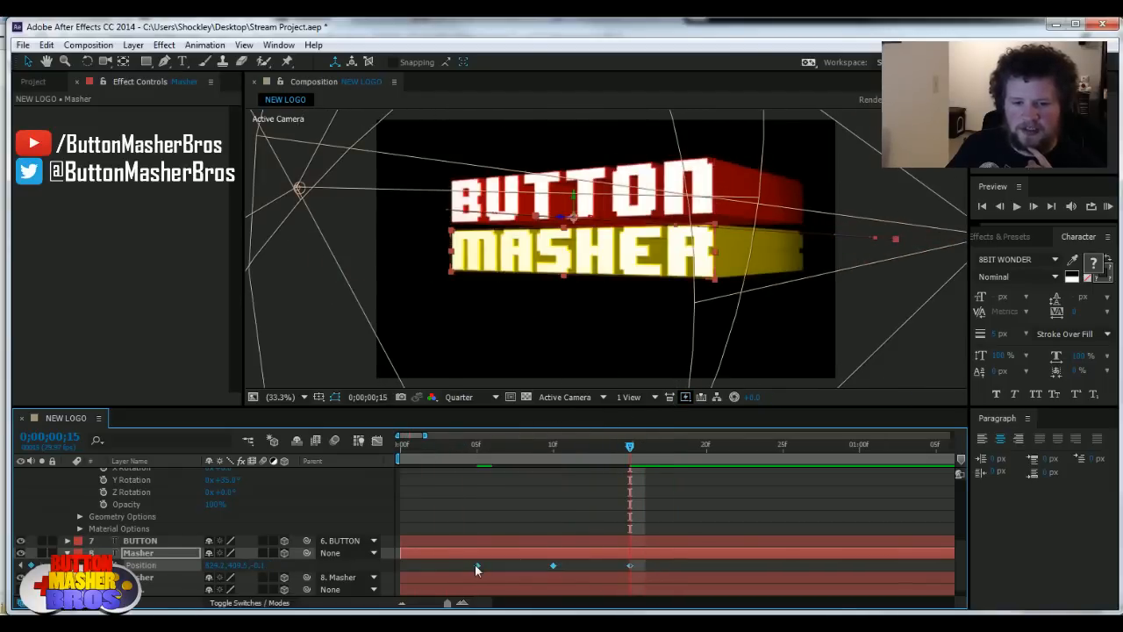
right_click(475, 566)
mouse_move(570, 554)
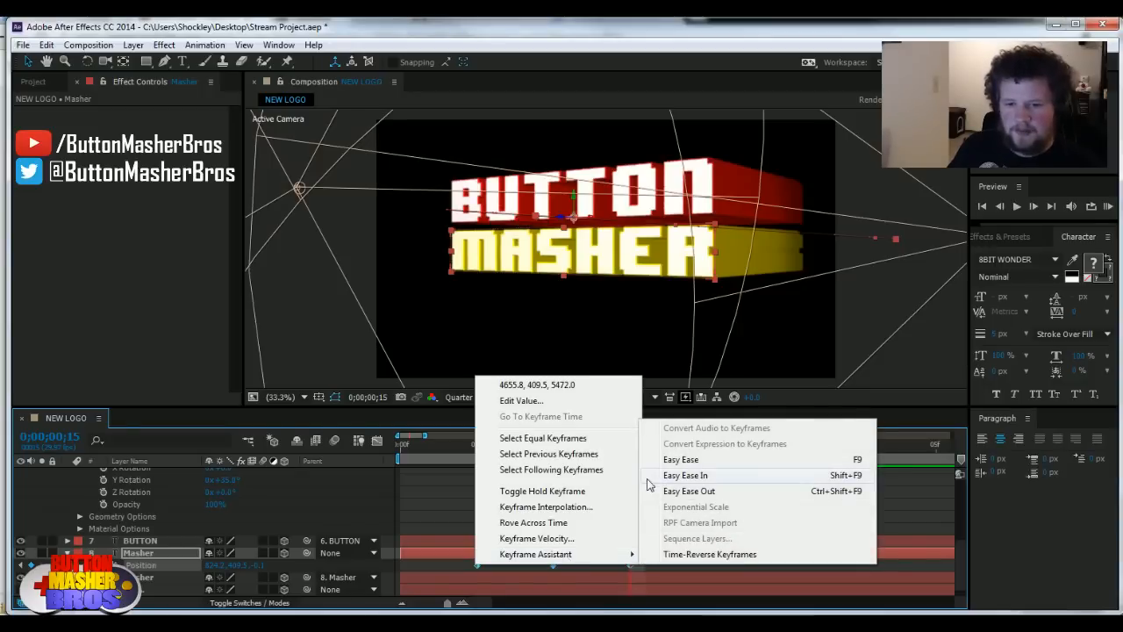
click(538, 506)
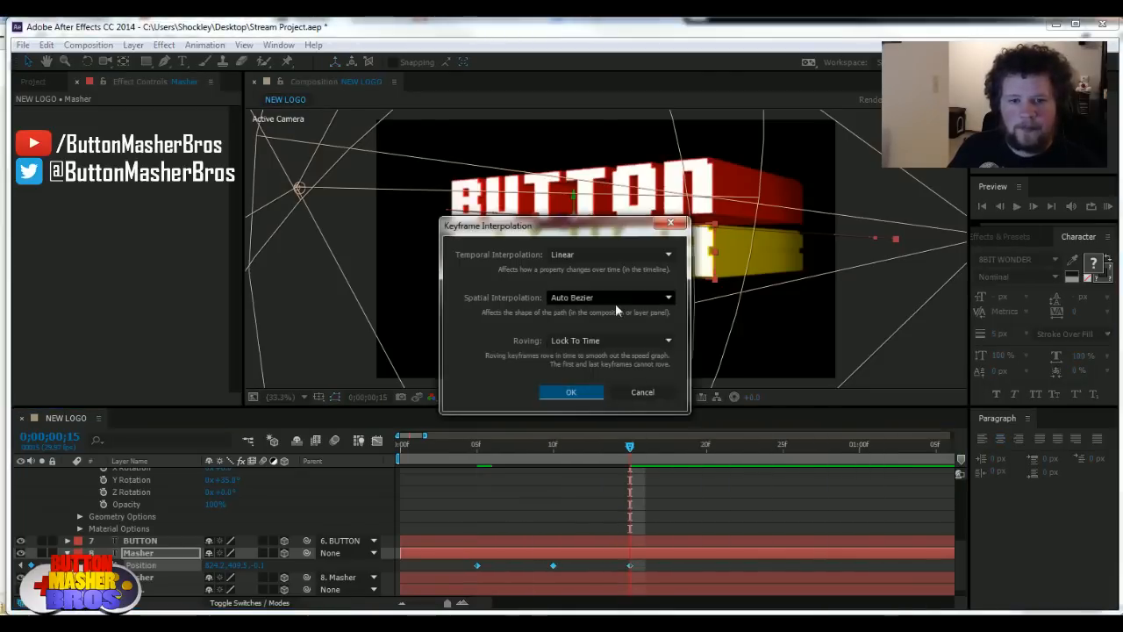
click(615, 304)
click(585, 331)
click(570, 393)
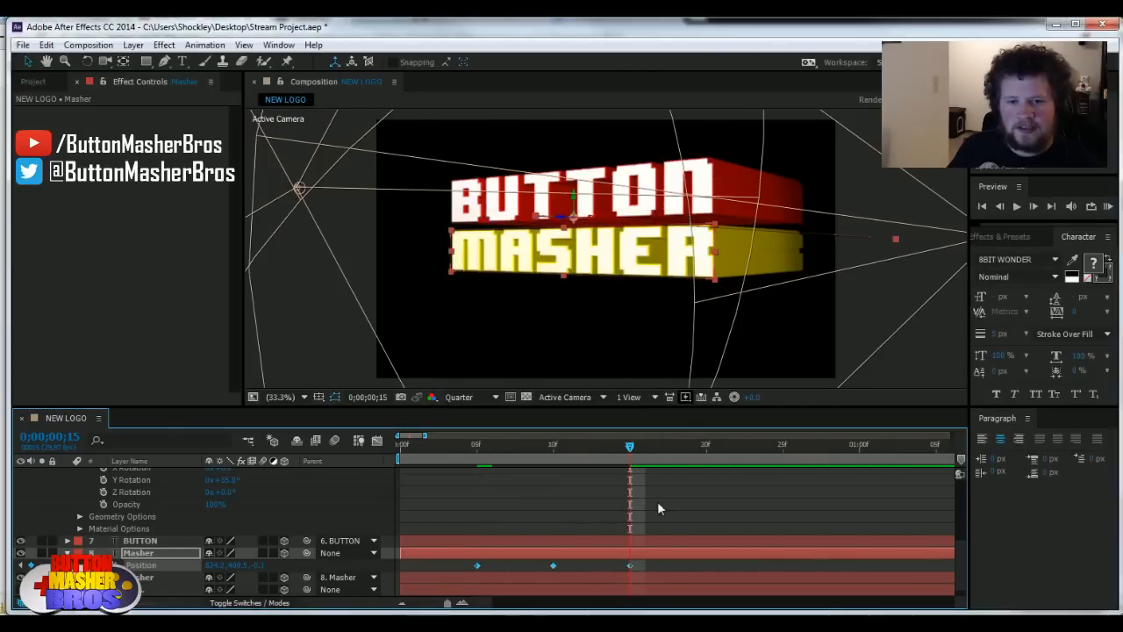
click(695, 511)
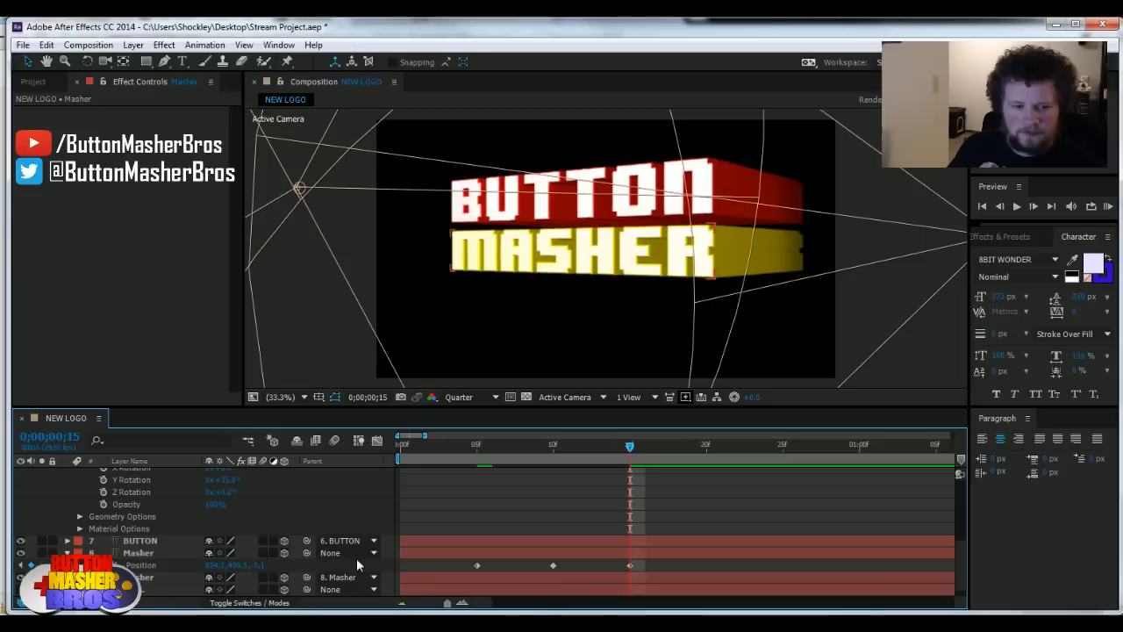
Step: Add Position keyframes to the Bros. layer at frame 10 and frame 15, matching Masher's last two keyframes
scroll(958, 550, down, 1)
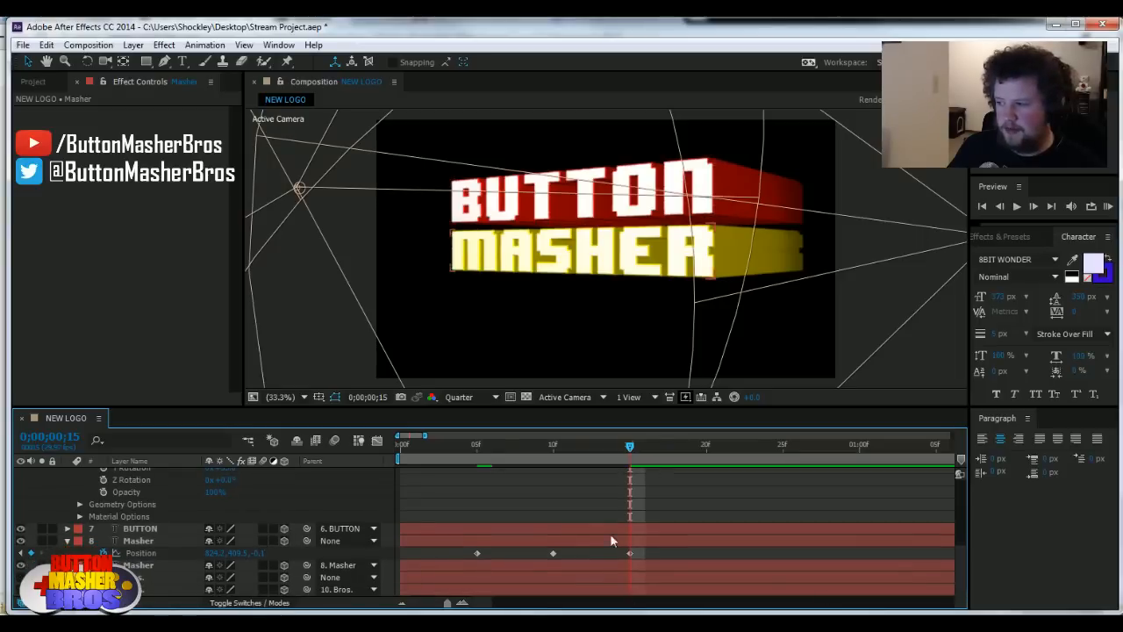
click(138, 579)
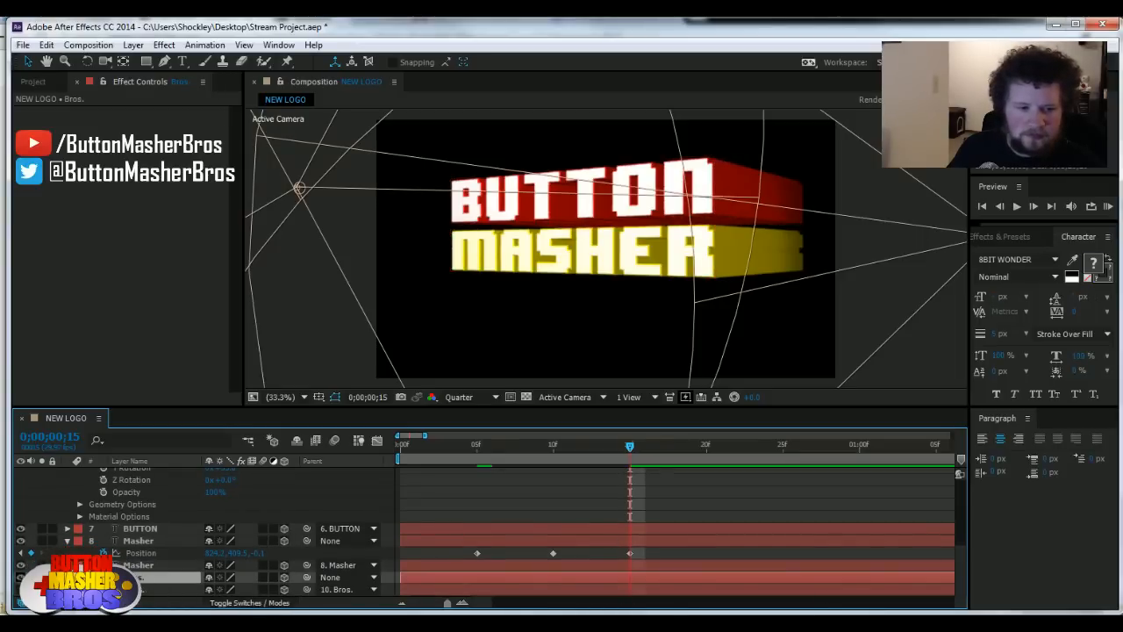
scroll(138, 584, down, 3)
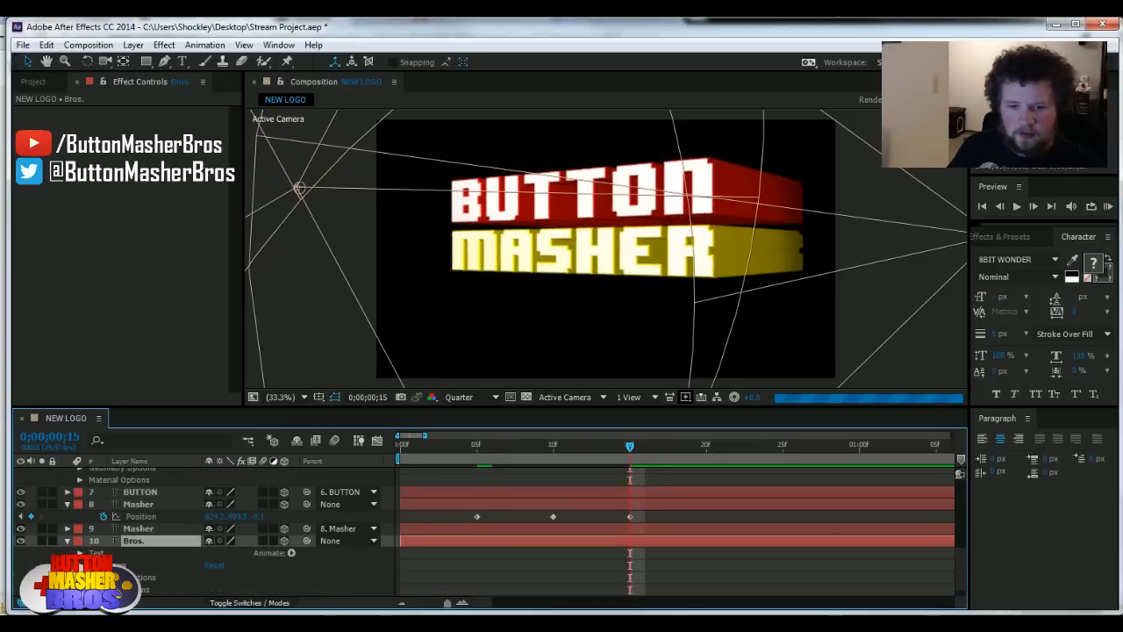
key(j)
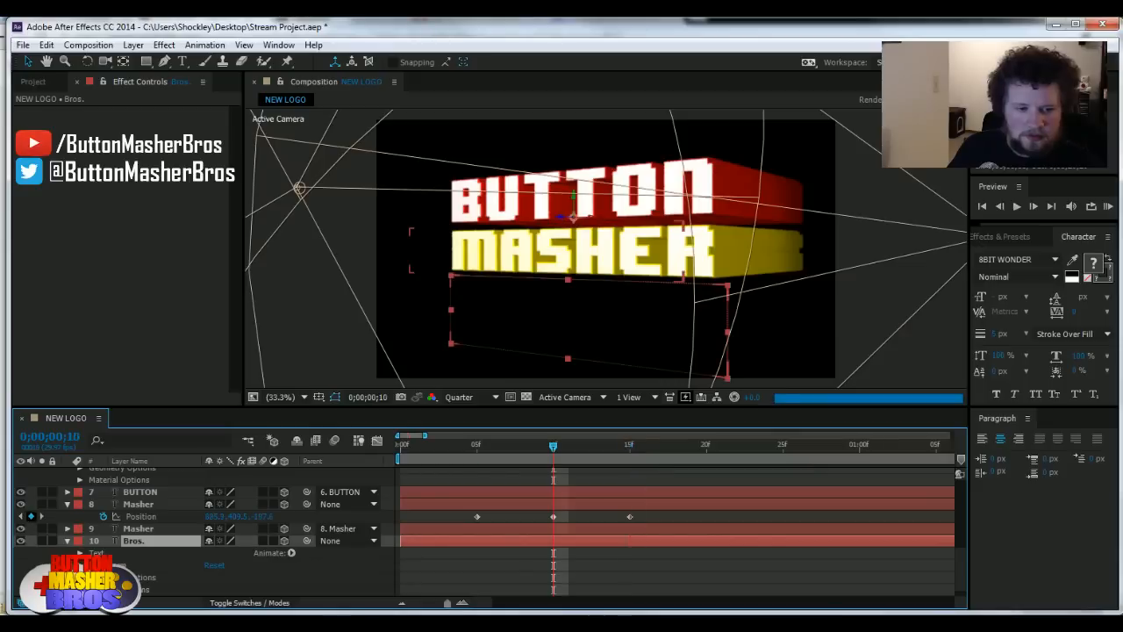
key(alt+shift+p)
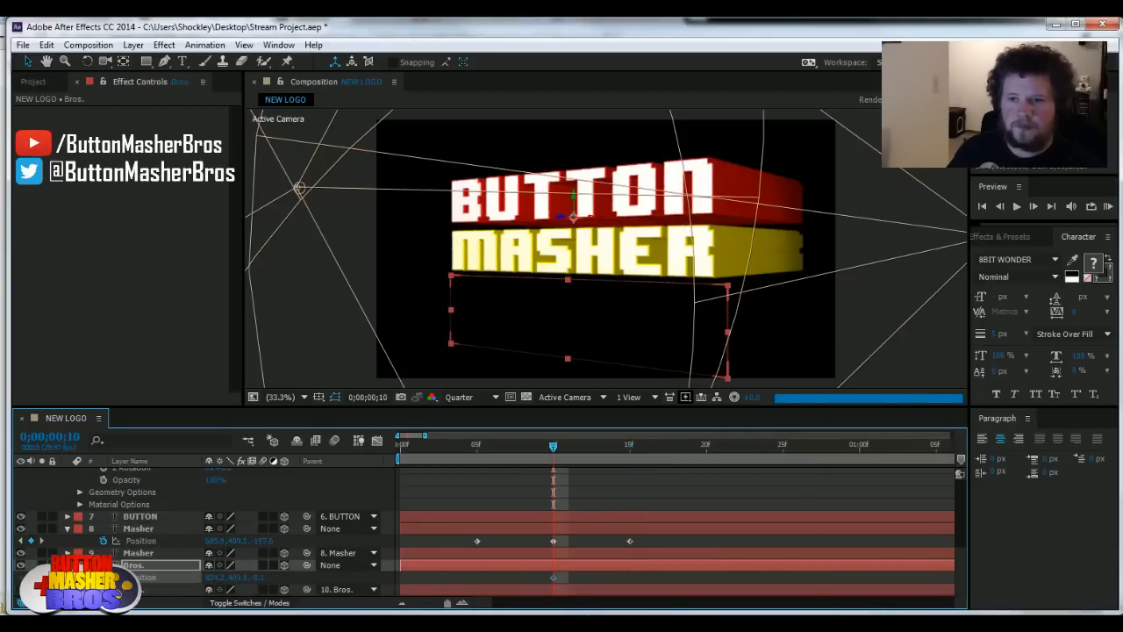
key(k)
key(alt+shift+p)
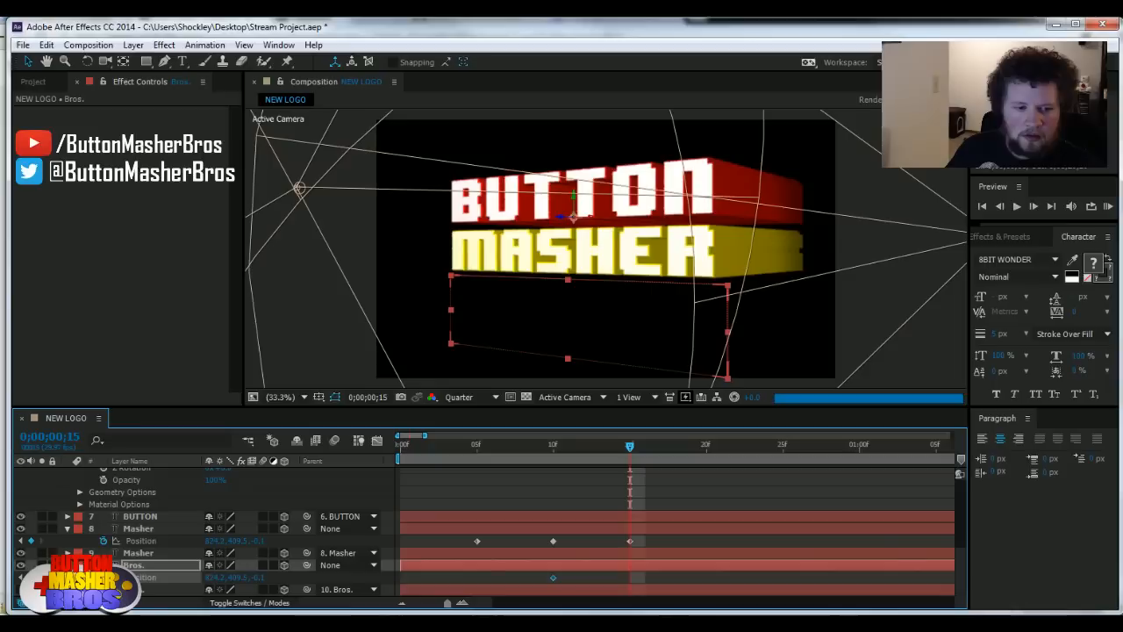
Step: Add a third Position keyframe to the Bros. layer and place it at frame 20
click(1034, 205)
click(1034, 206)
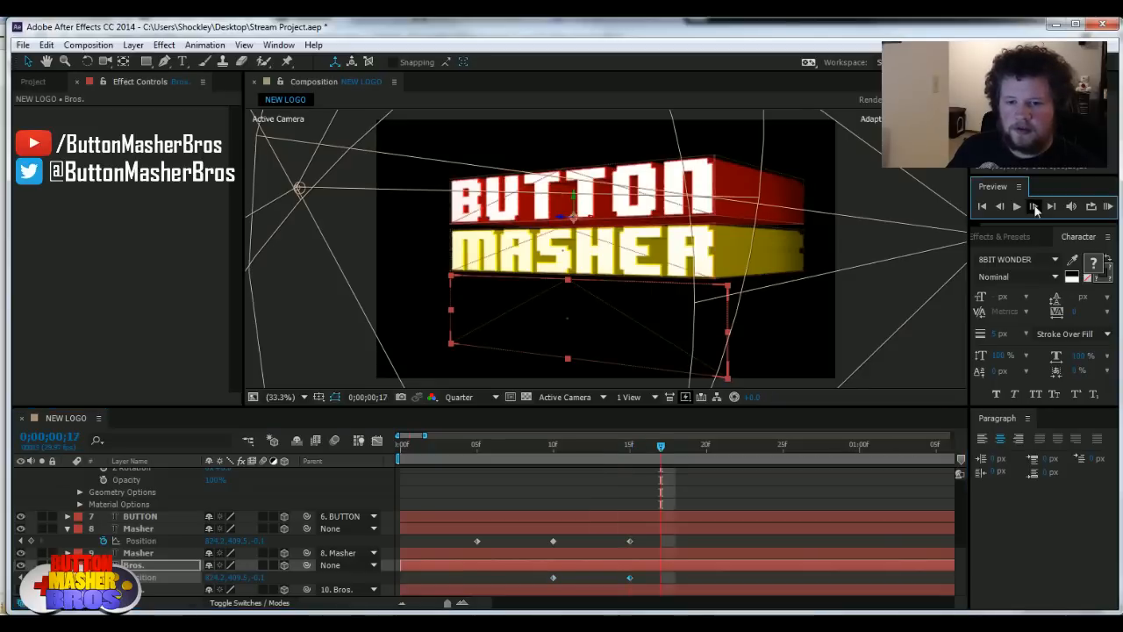
click(1034, 206)
click(1033, 206)
click(1034, 205)
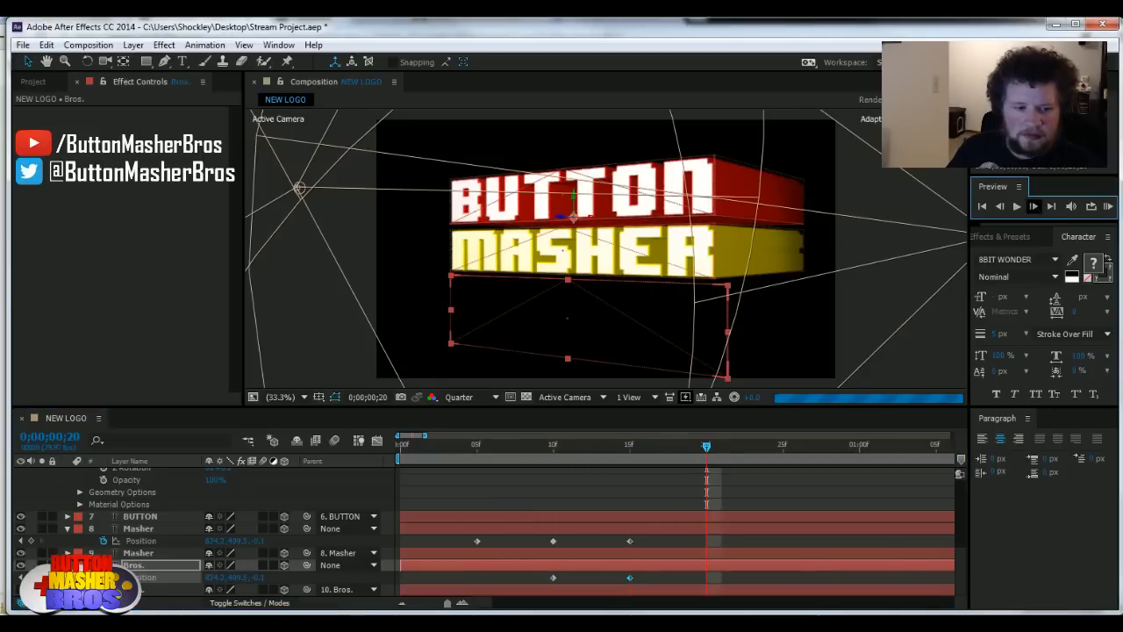
click(1033, 207)
key(ctrl+v)
key(j)
key(j)
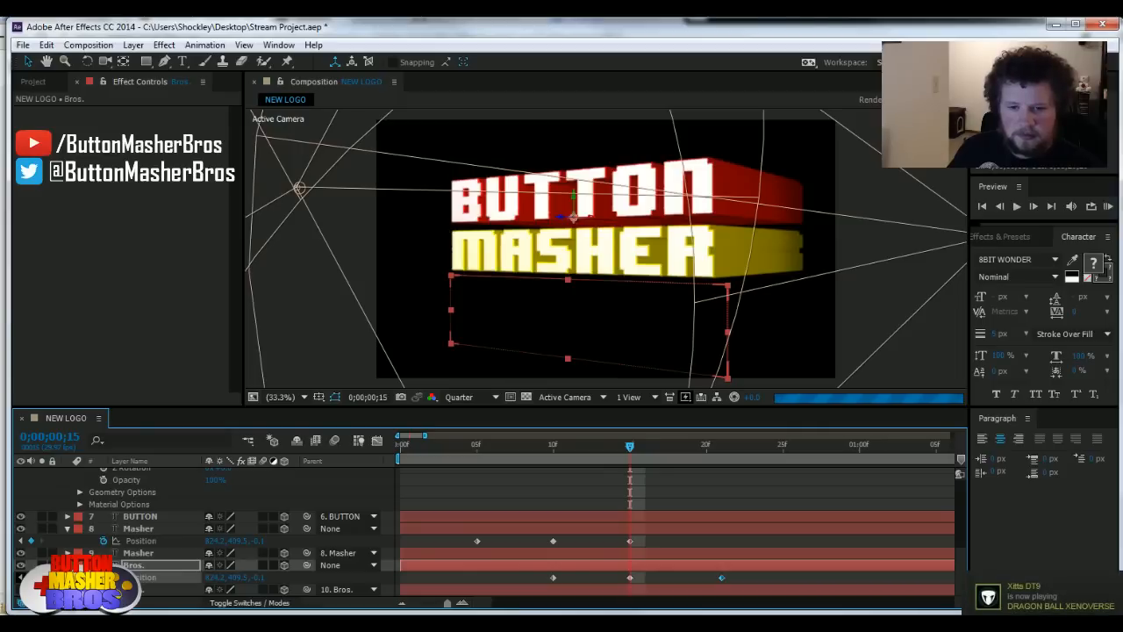
click(706, 446)
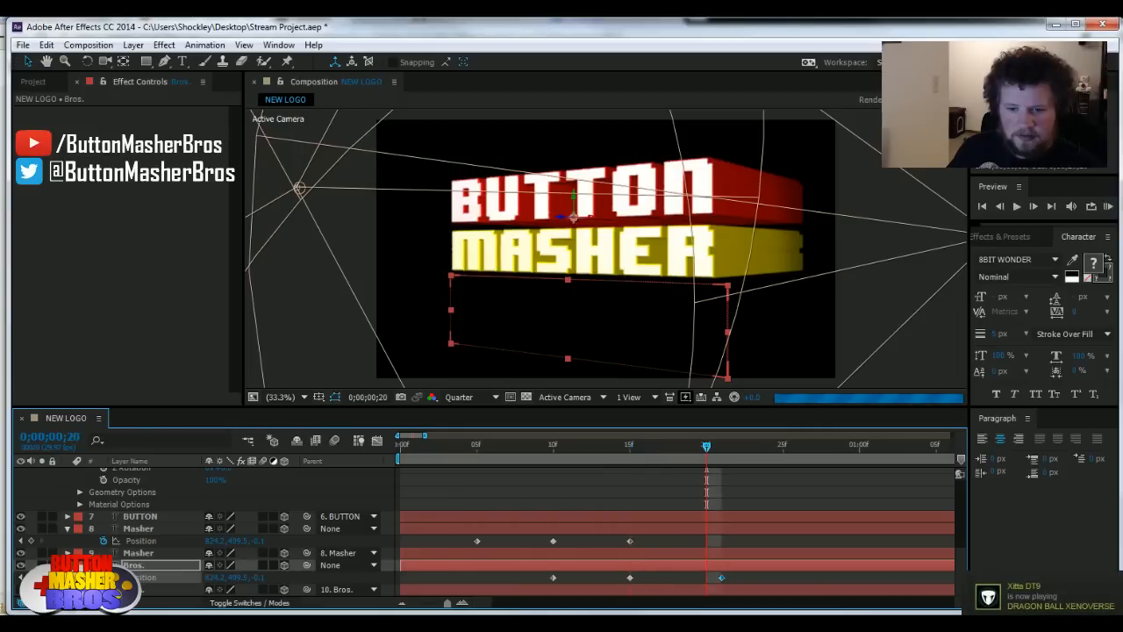
drag(737, 574, 702, 586)
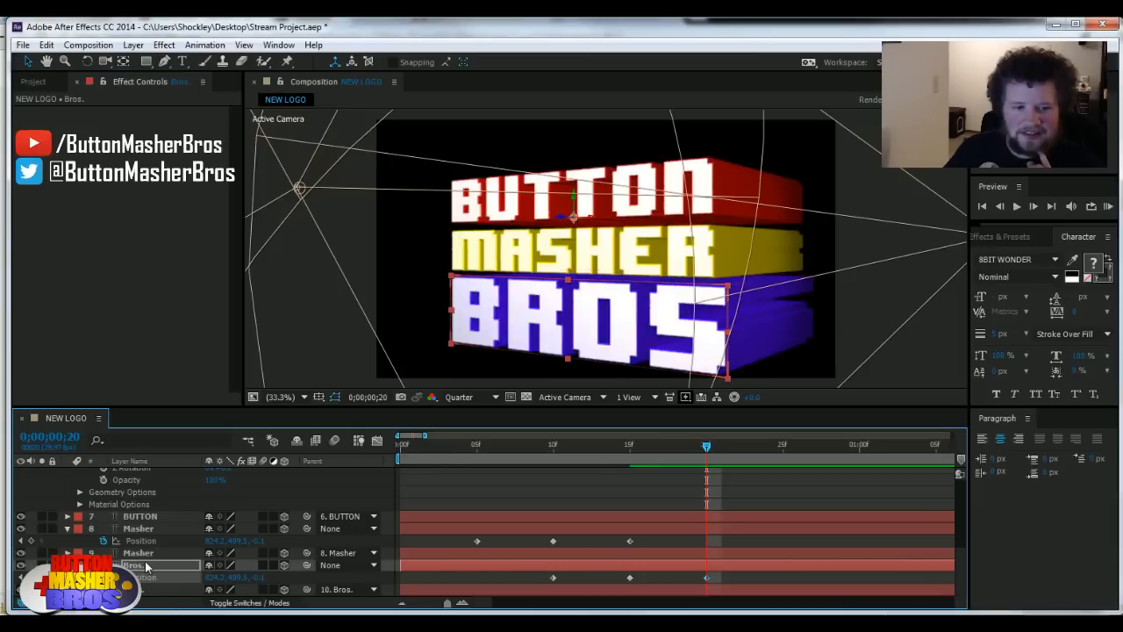
Step: At the frame 15 keyframe, pull Bros. forward along its depth axis so it juts out in front of the other words
key(j)
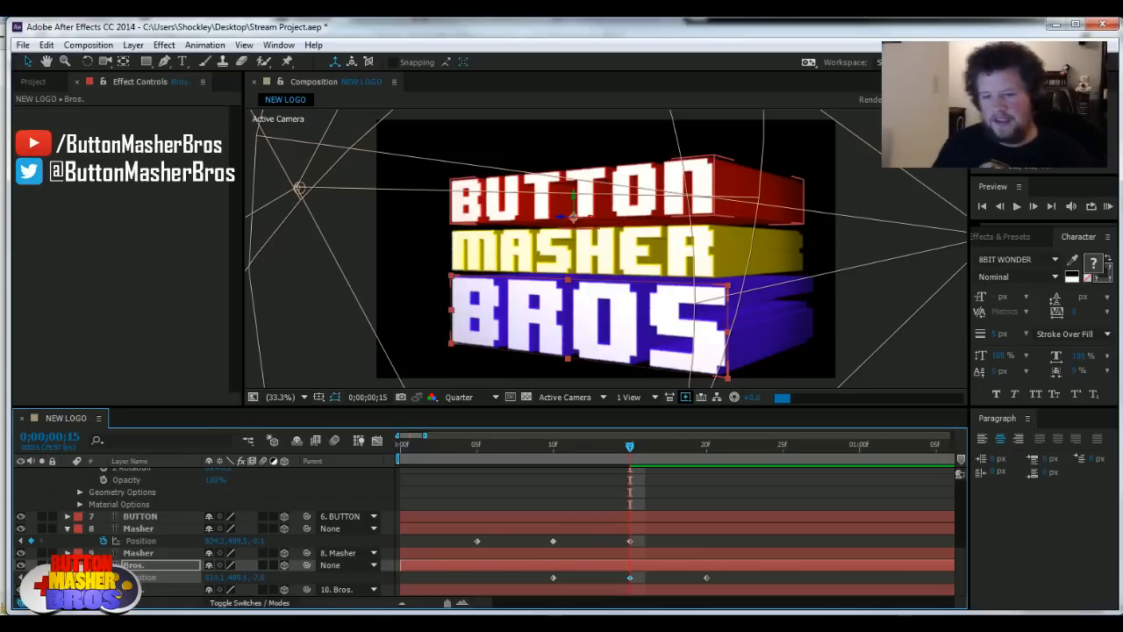
click(660, 445)
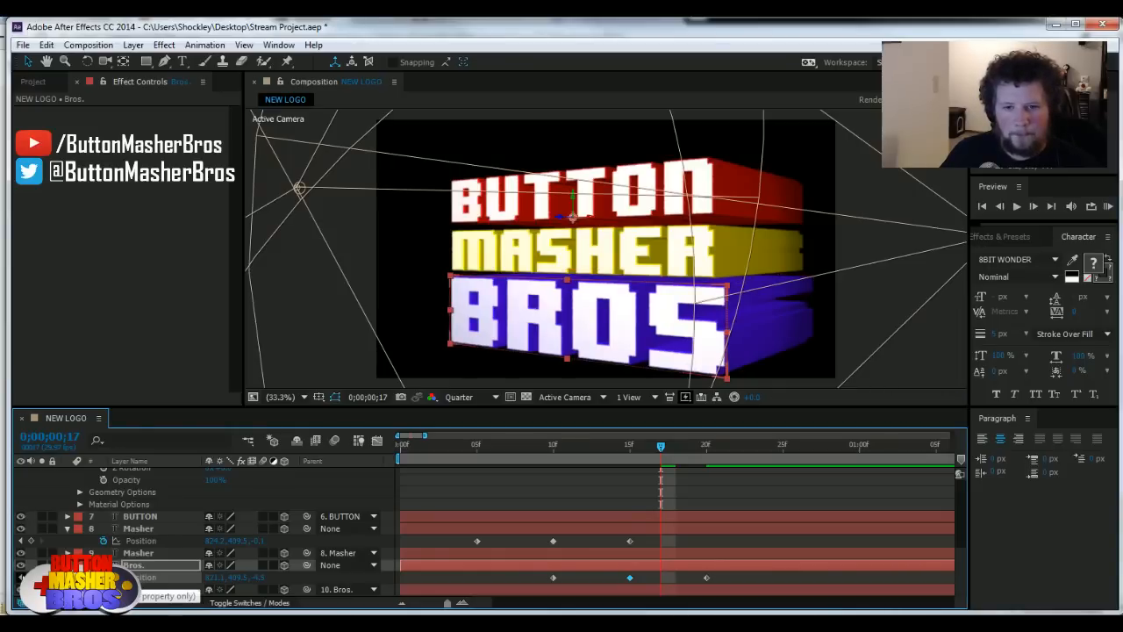
key(j)
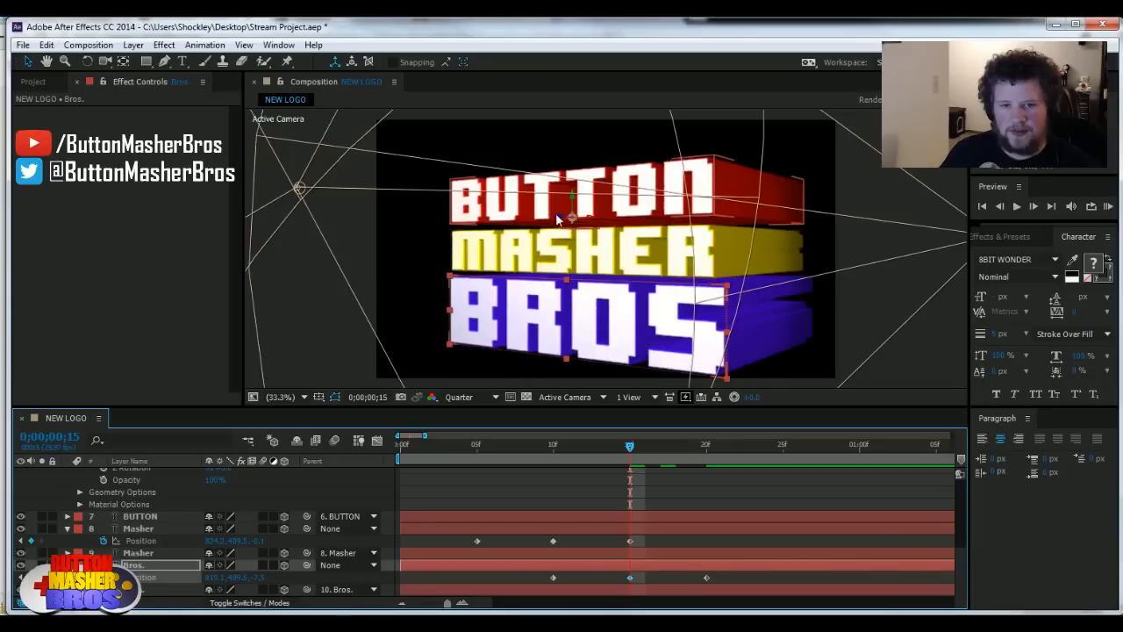
drag(559, 217, 517, 214)
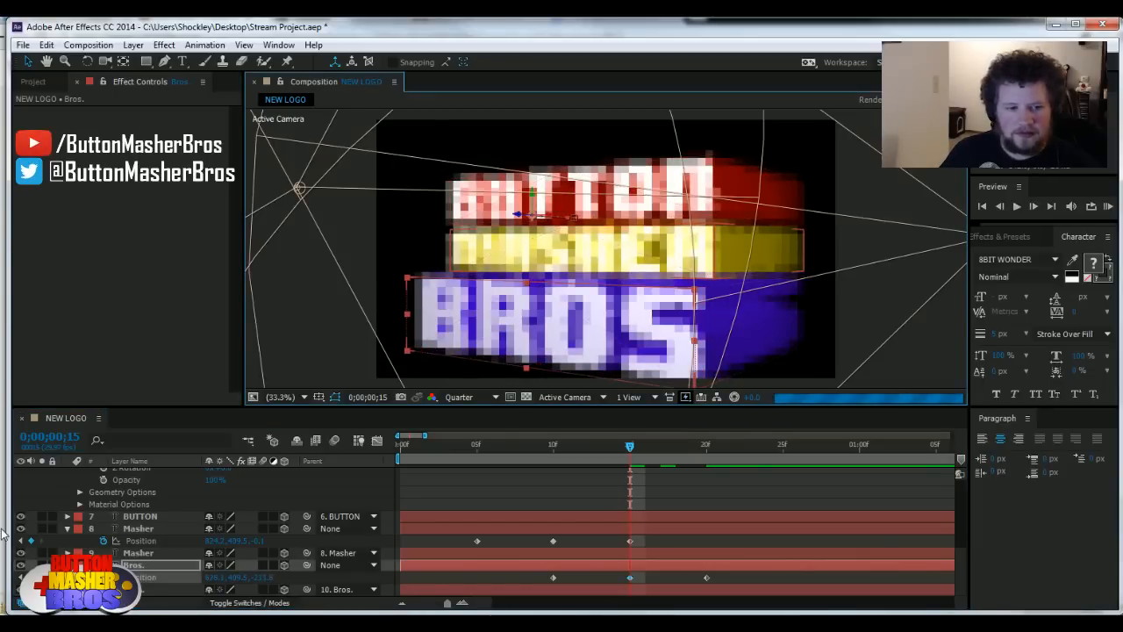
Step: At the frame 10 keyframe, push Bros. far back along its depth axis to a Z of about 5550, outside the camera frame
key(j)
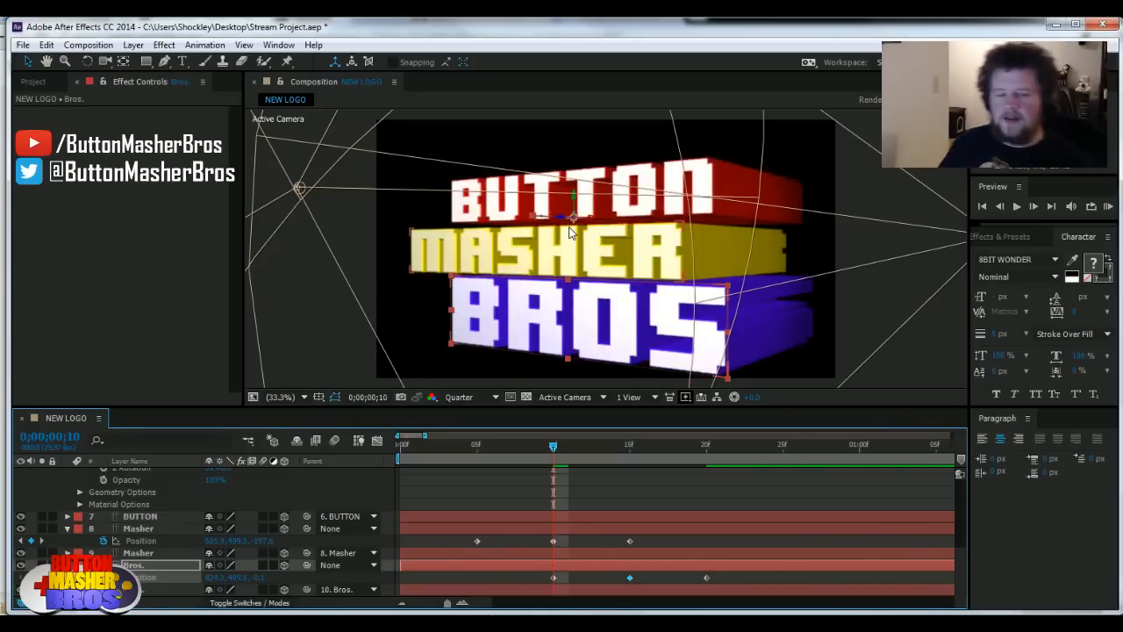
drag(232, 577, 338, 577)
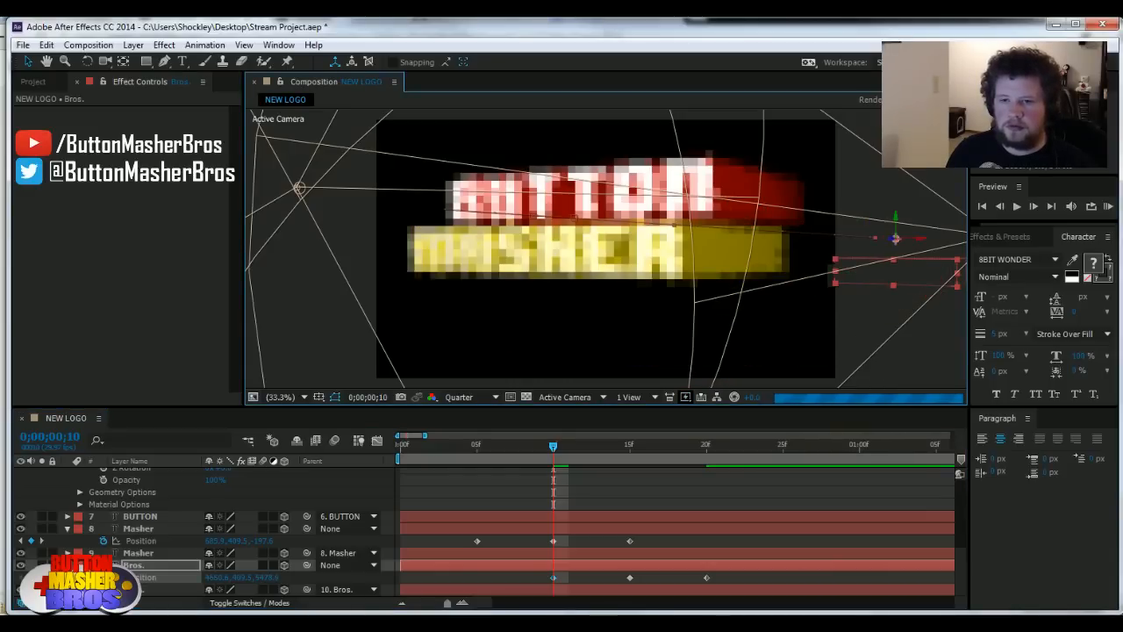
drag(911, 239, 913, 239)
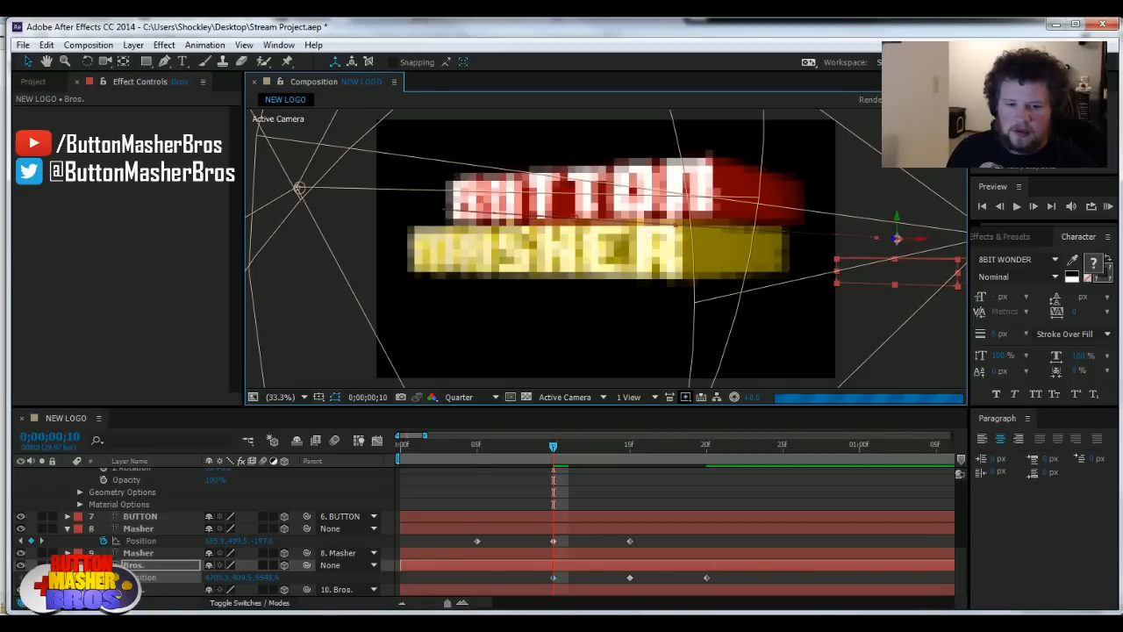
Step: Shorten the work area to end at the one-second mark and render a RAM preview of the logo animation
drag(447, 605, 430, 604)
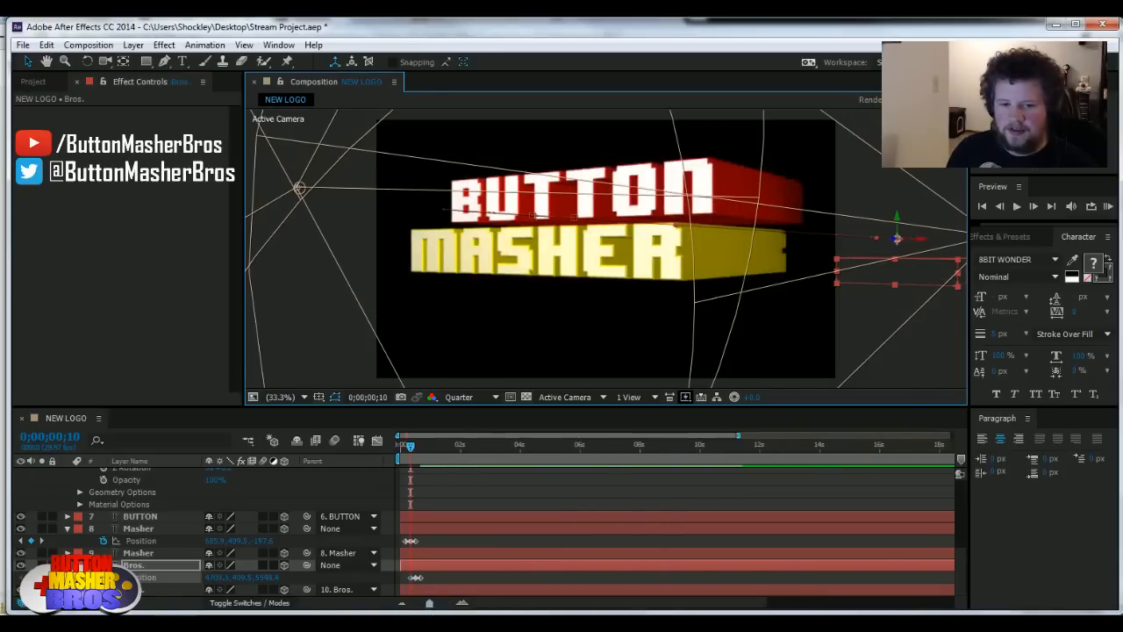
click(431, 445)
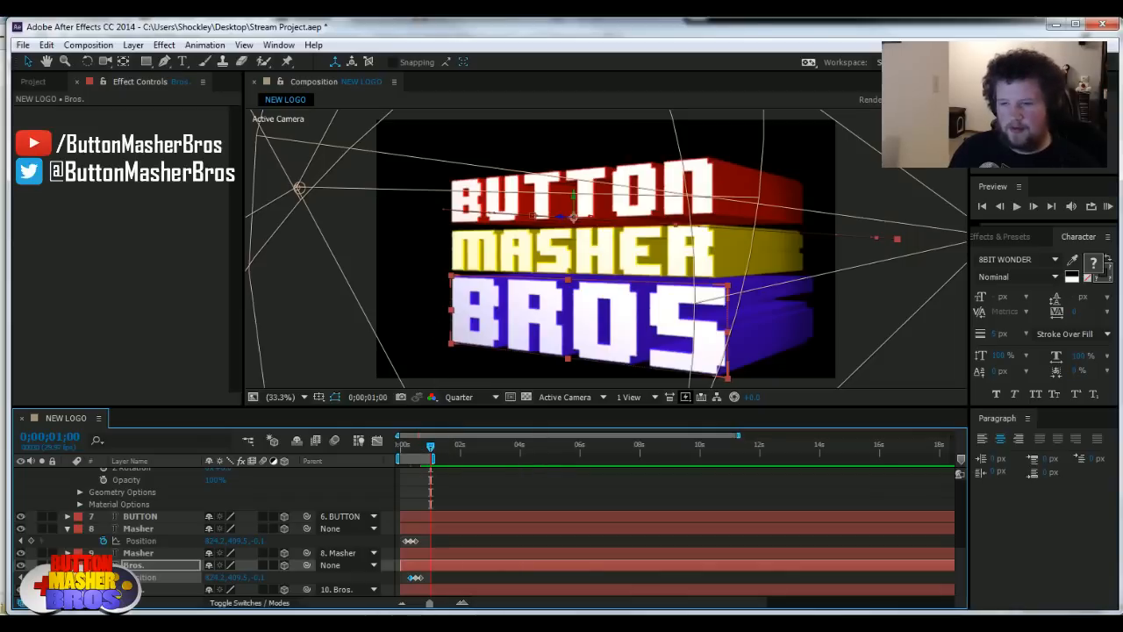
click(1108, 205)
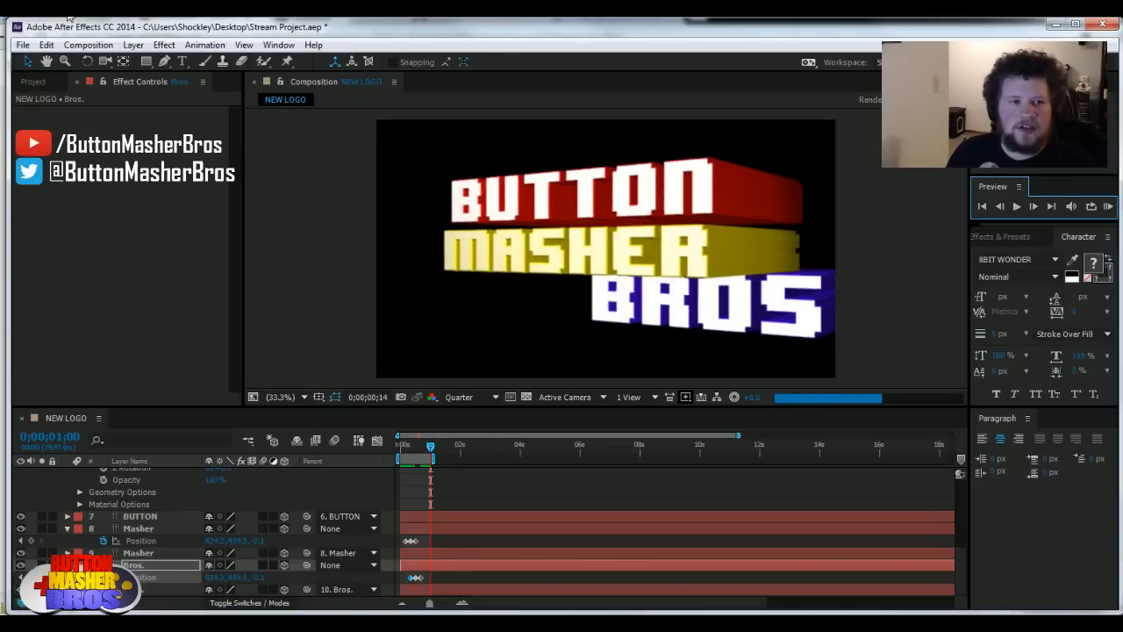
Step: Switch to the browser, play Flower Garden from the Mario Paint Music Extended playlist on YouTube, and return to After Effects
key(alt+Tab)
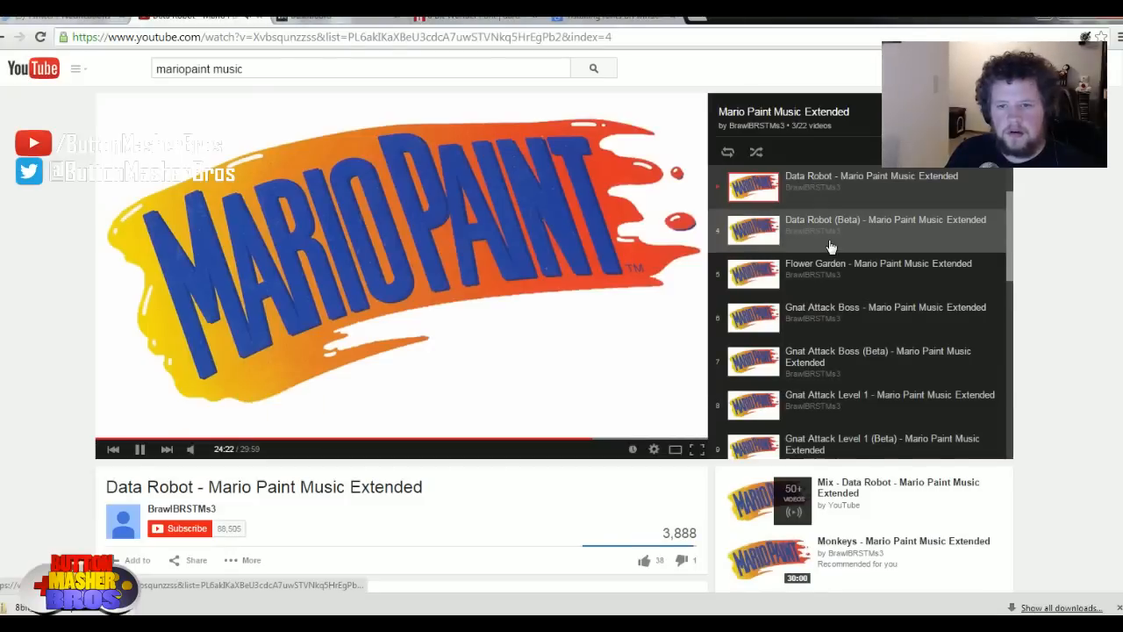
click(831, 247)
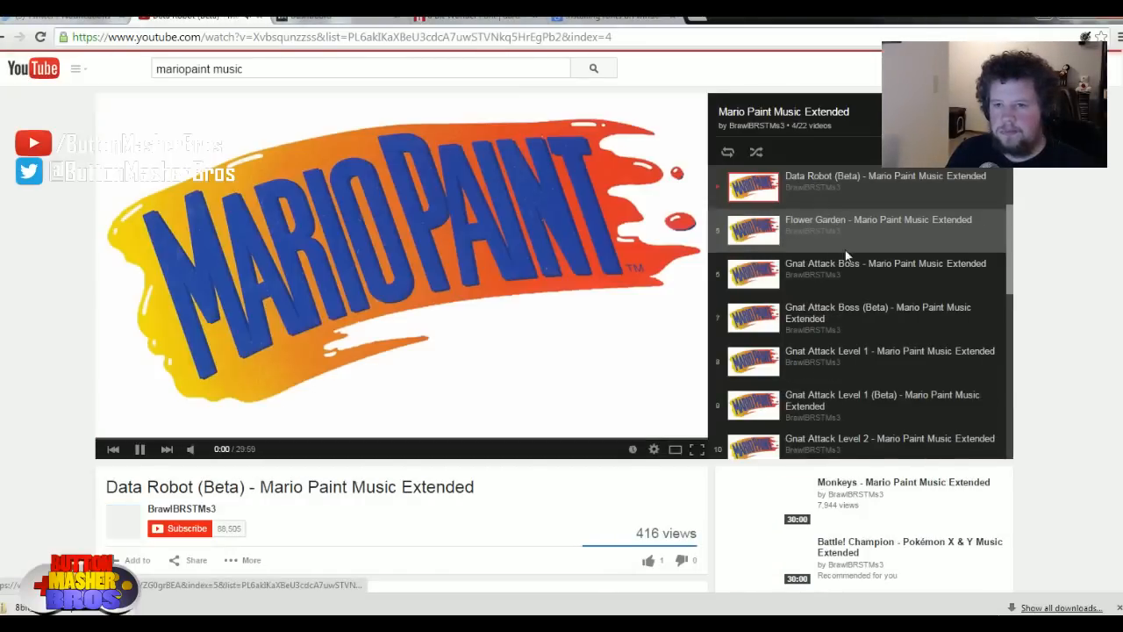
click(860, 241)
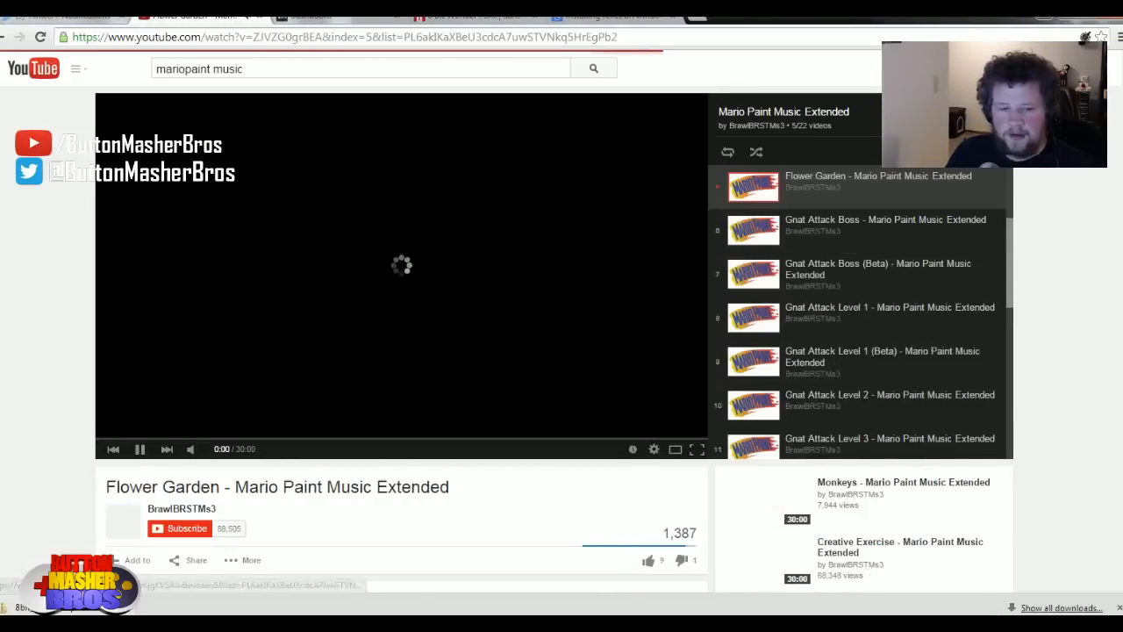
key(alt+Tab)
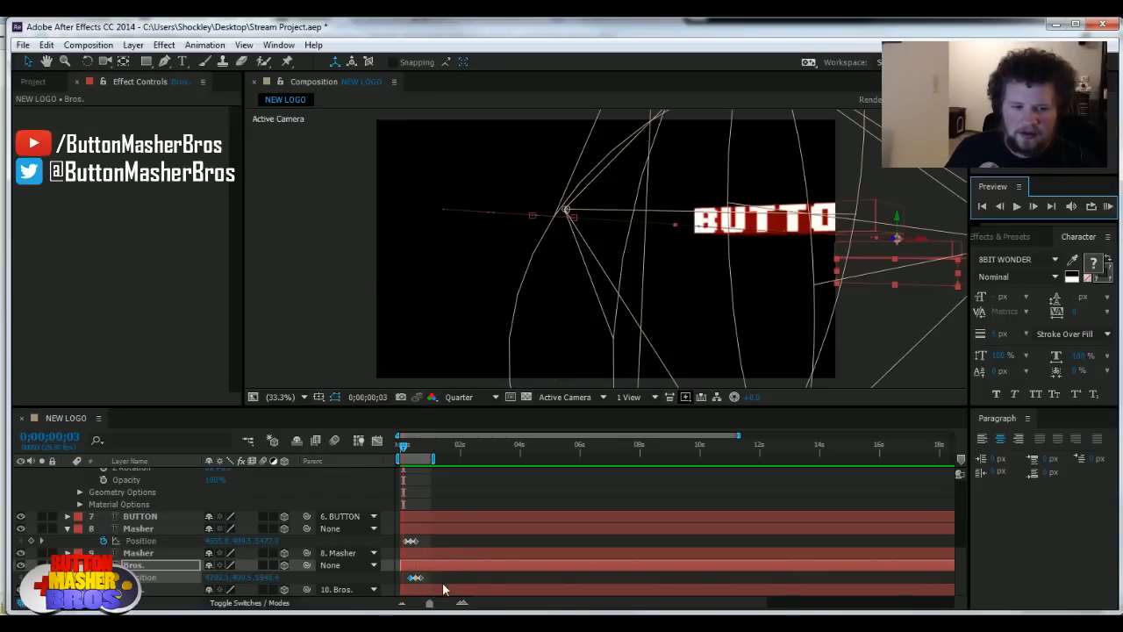
Step: Set the spatial interpolation of Bros.'s Position keyframes to Linear and render a RAM preview of the animation
right_click(418, 578)
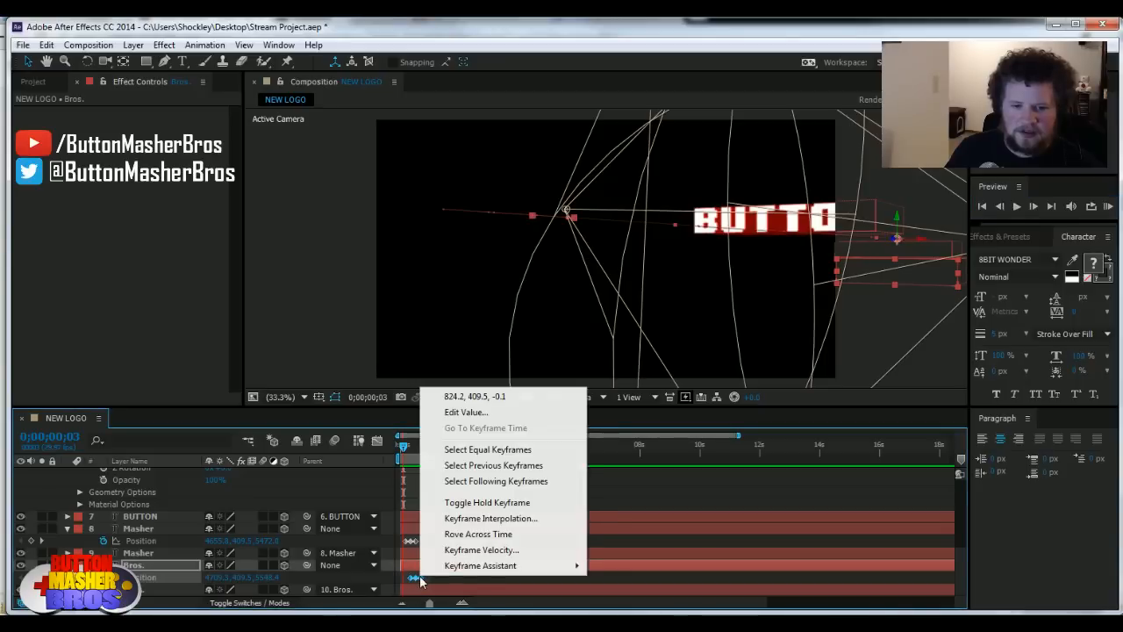
click(476, 518)
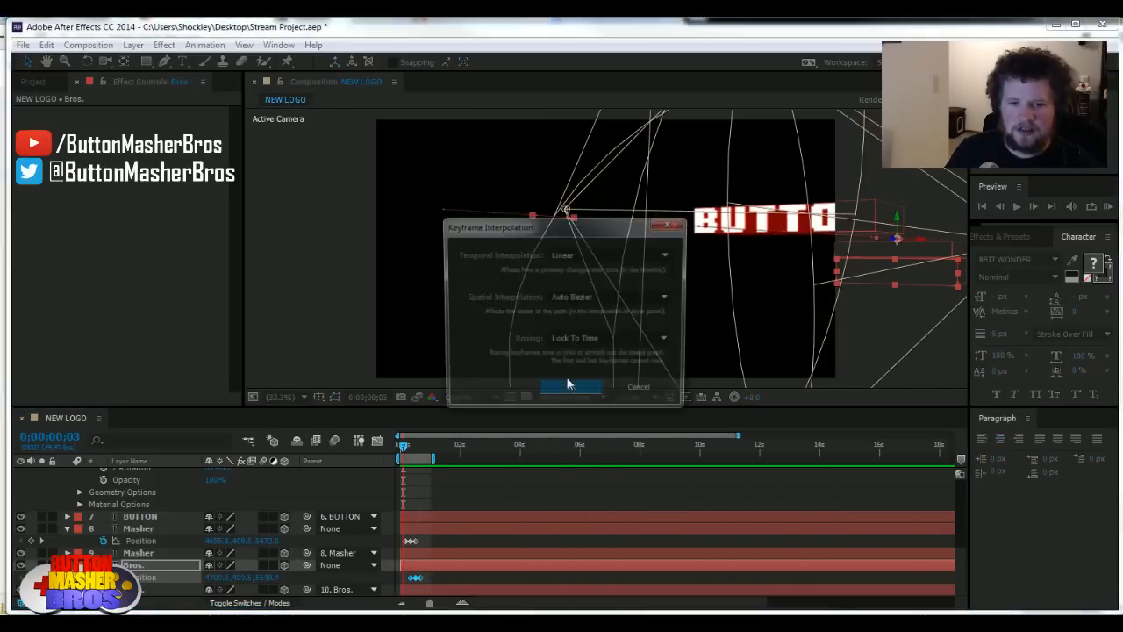
click(605, 298)
click(577, 333)
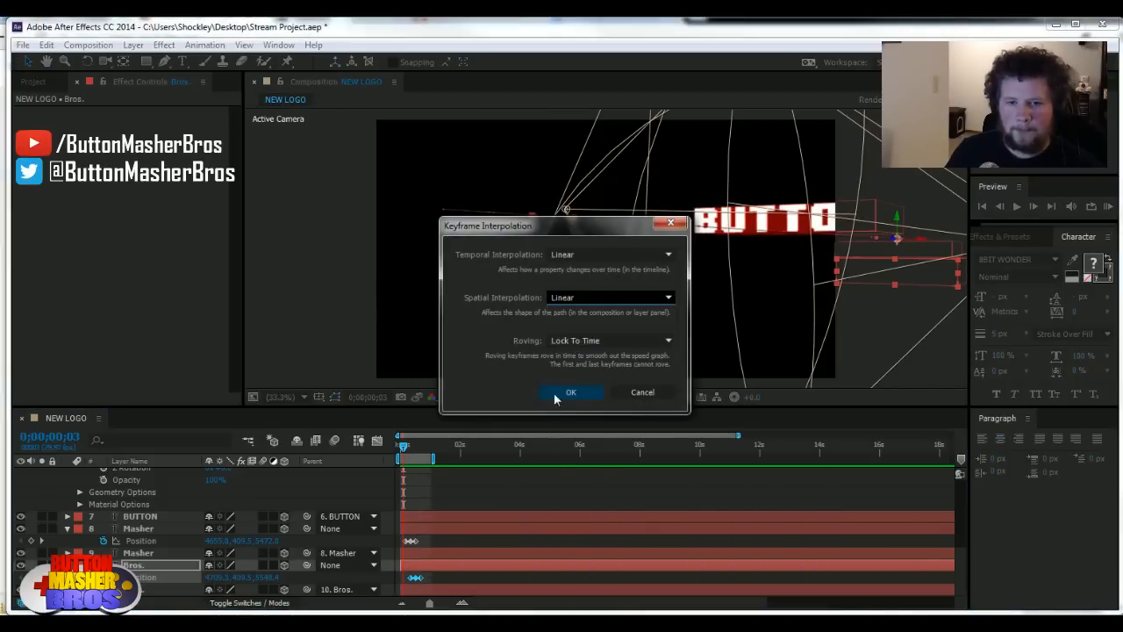
click(570, 392)
click(1108, 205)
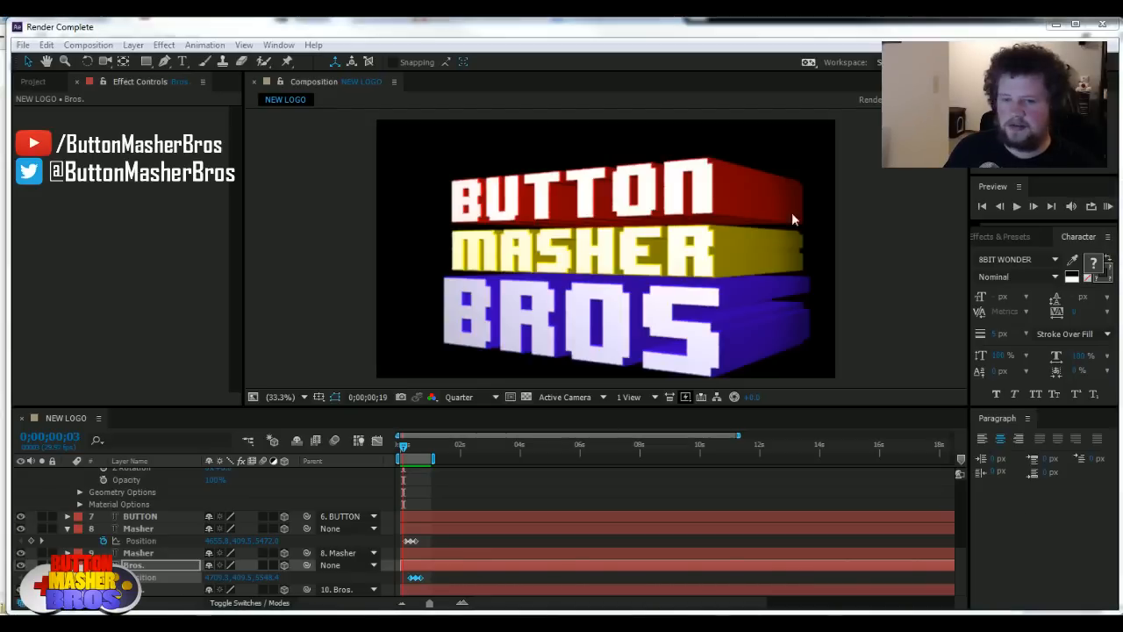
Step: Play the RAM preview of the logo animation again and move the current time to 0;00;00;21
click(1108, 206)
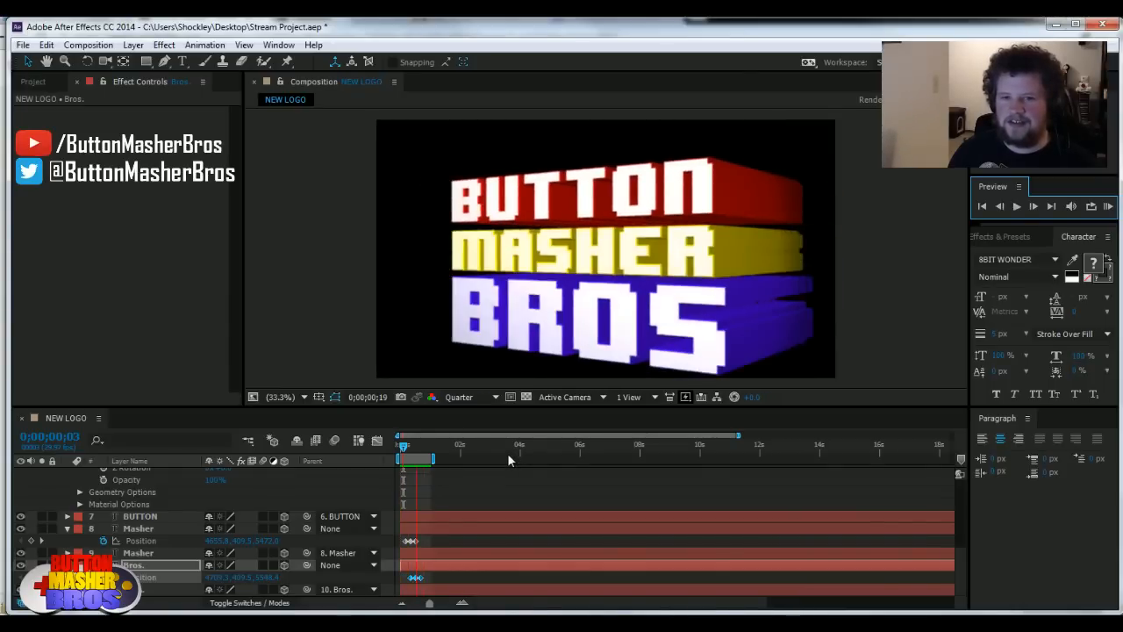
click(433, 454)
drag(404, 454, 422, 457)
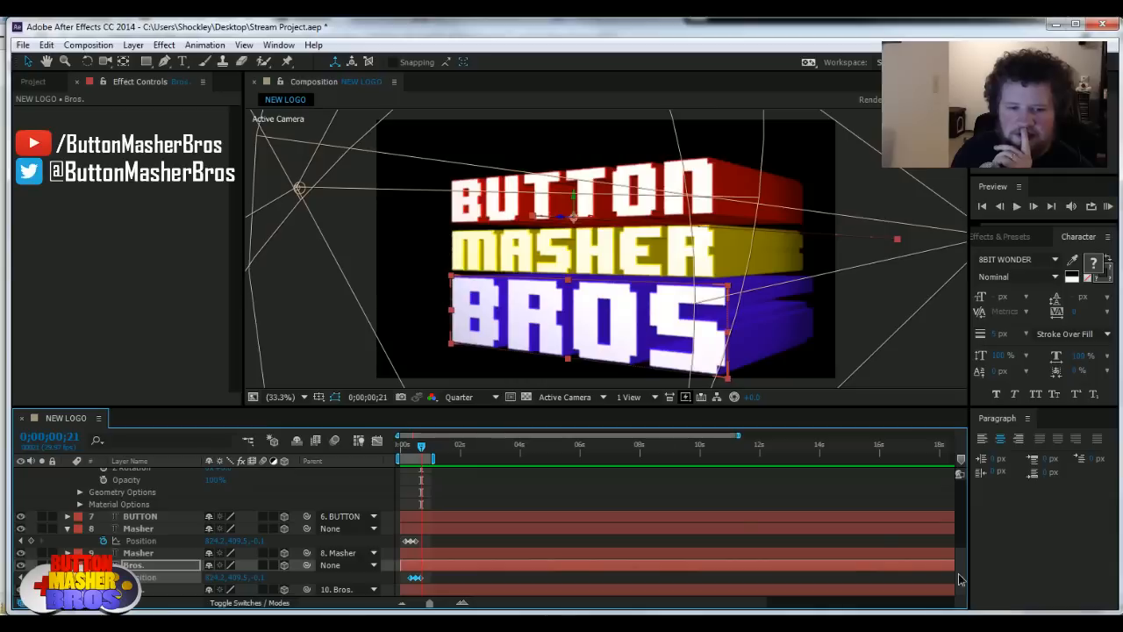
Step: Collapse the expanded properties of all layers in the NEW LOGO composition and clear the selection
click(138, 569)
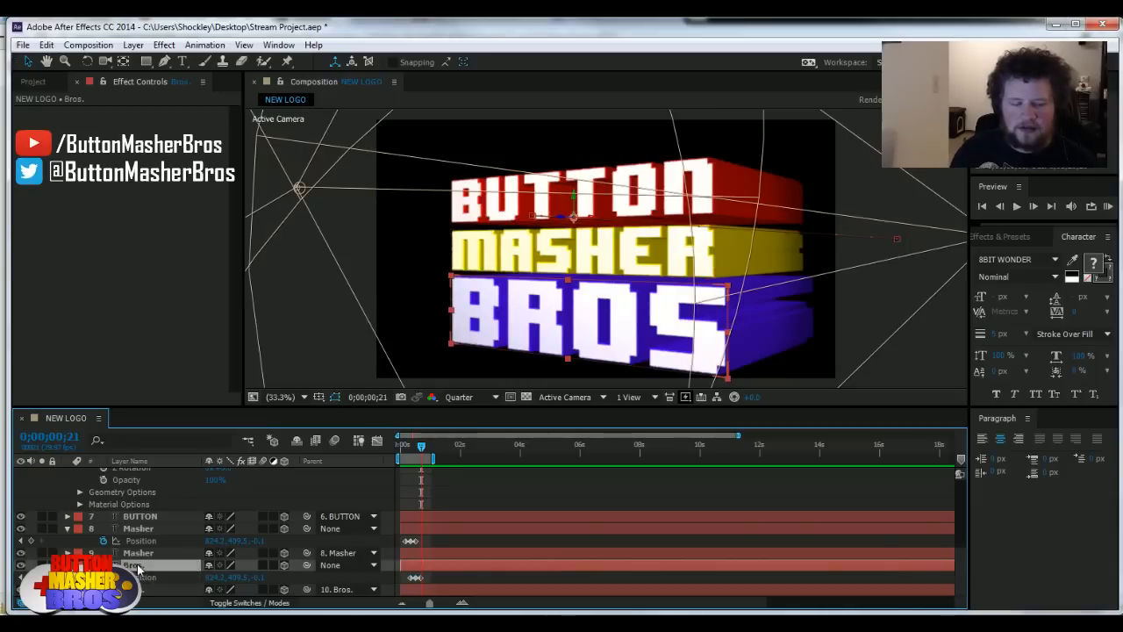
click(473, 478)
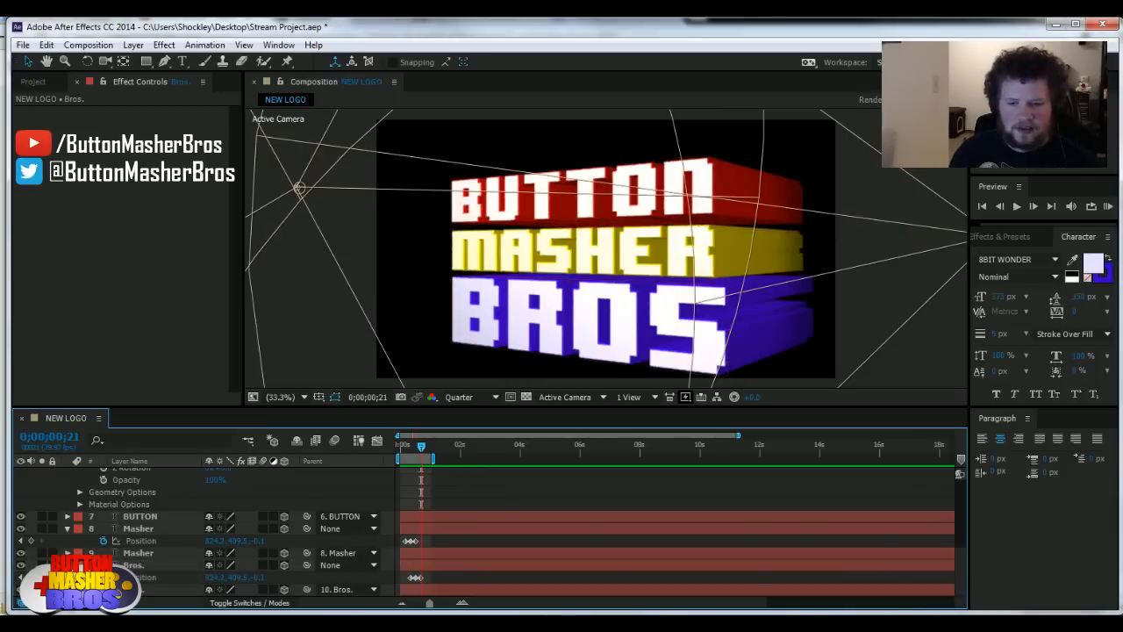
scroll(961, 575, up, 5)
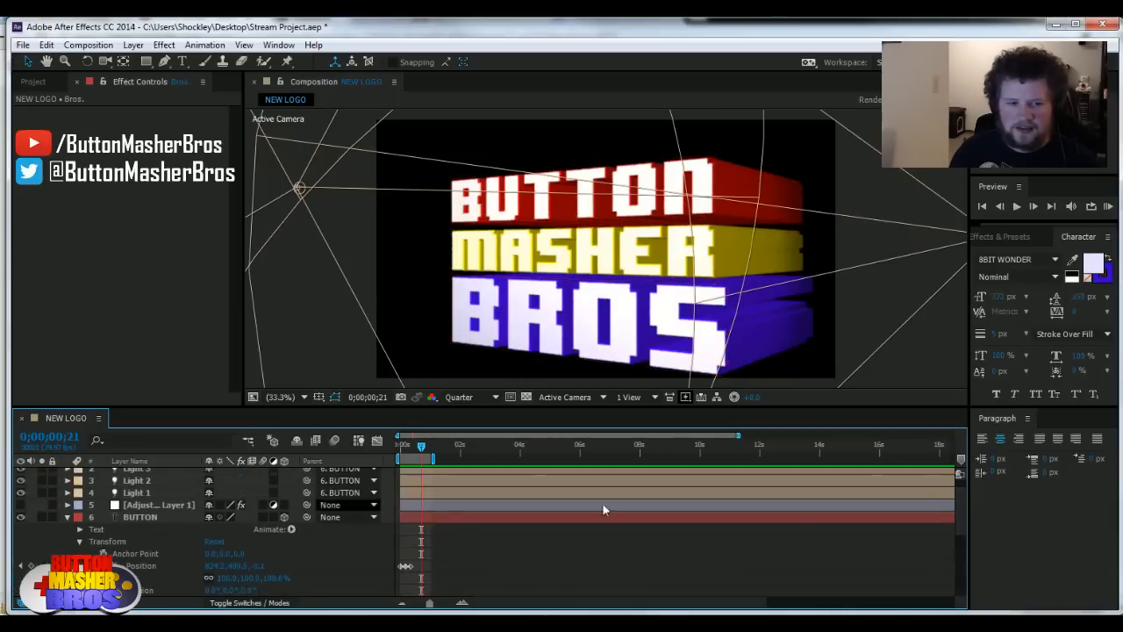
key(ctrl+a)
click(68, 517)
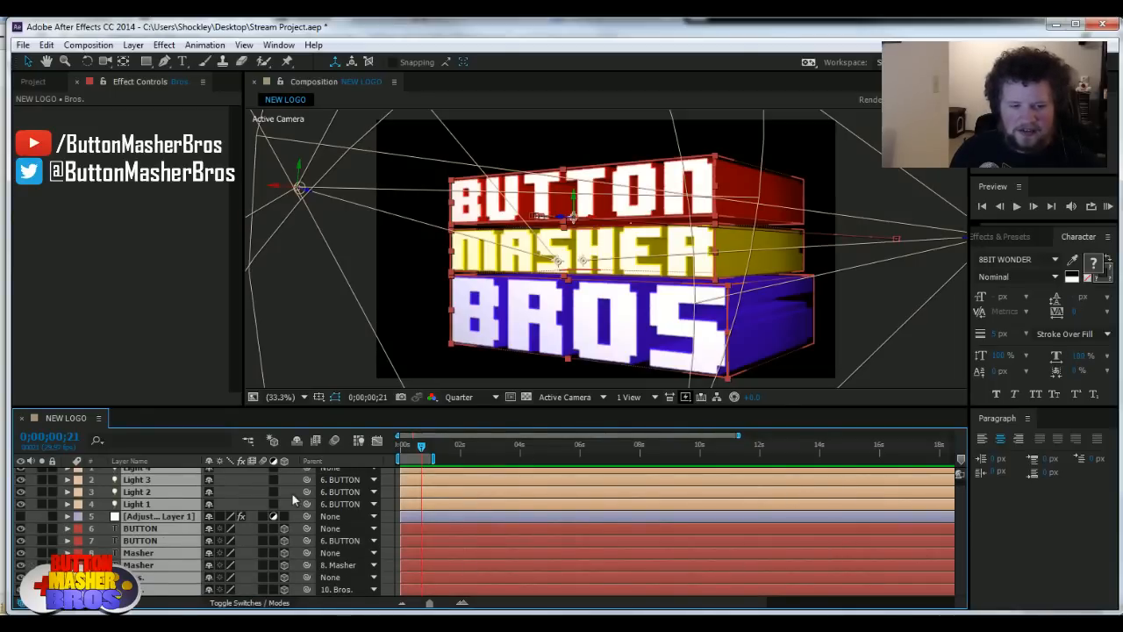
click(946, 342)
Step: Add a null object as a 3D layer and place it directly above the BUTTON layers in the layer order
click(133, 45)
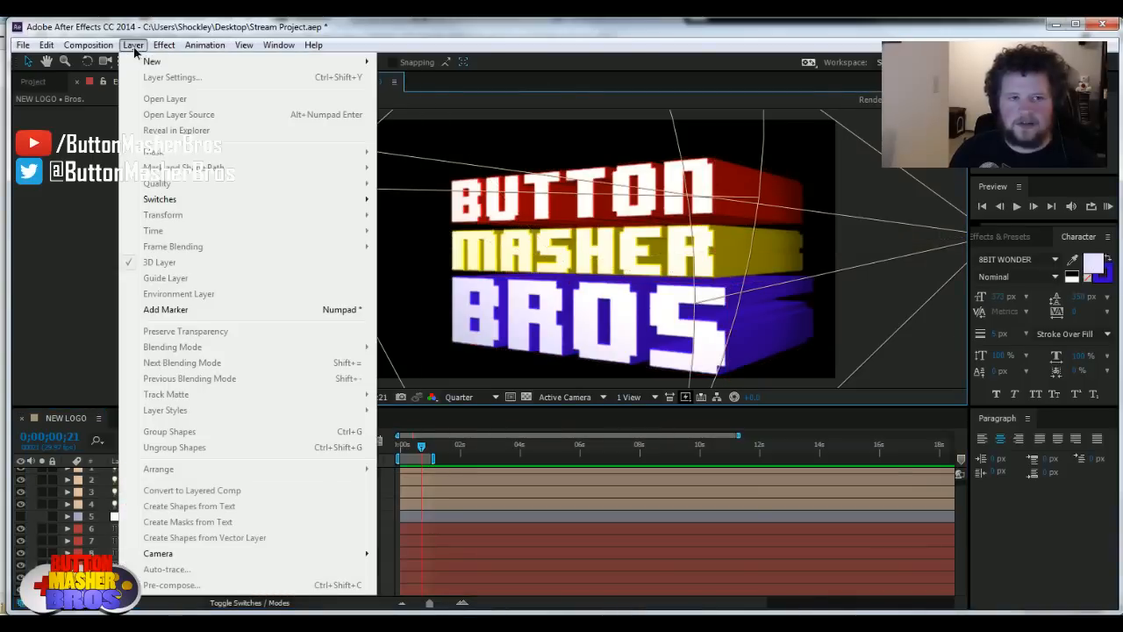
mouse_move(201, 63)
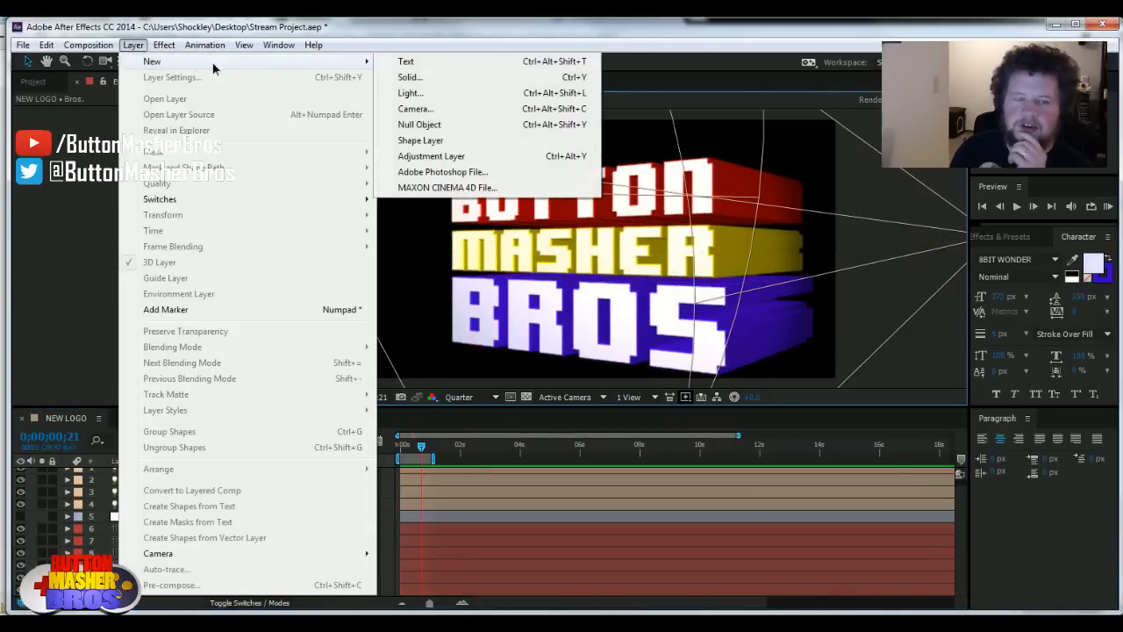
click(418, 125)
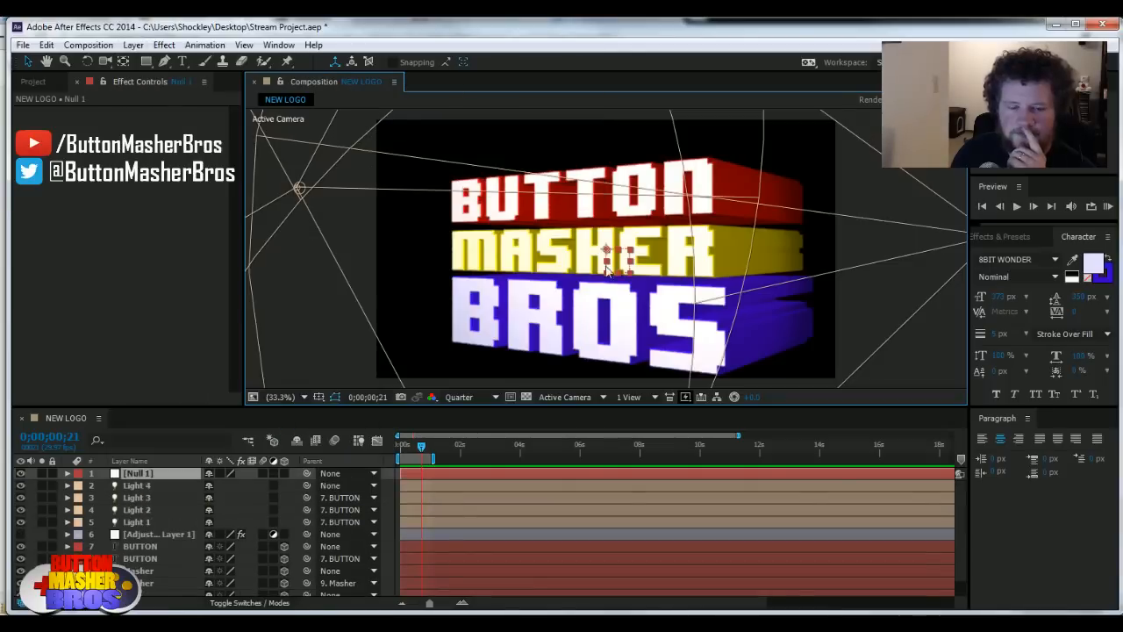
click(280, 473)
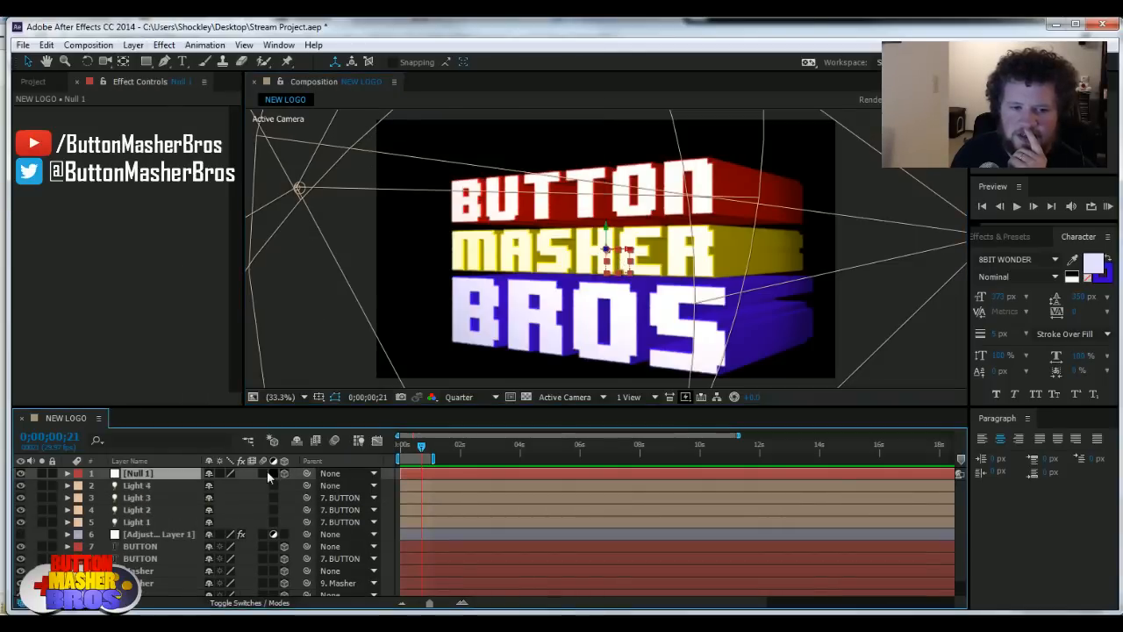
key(F2)
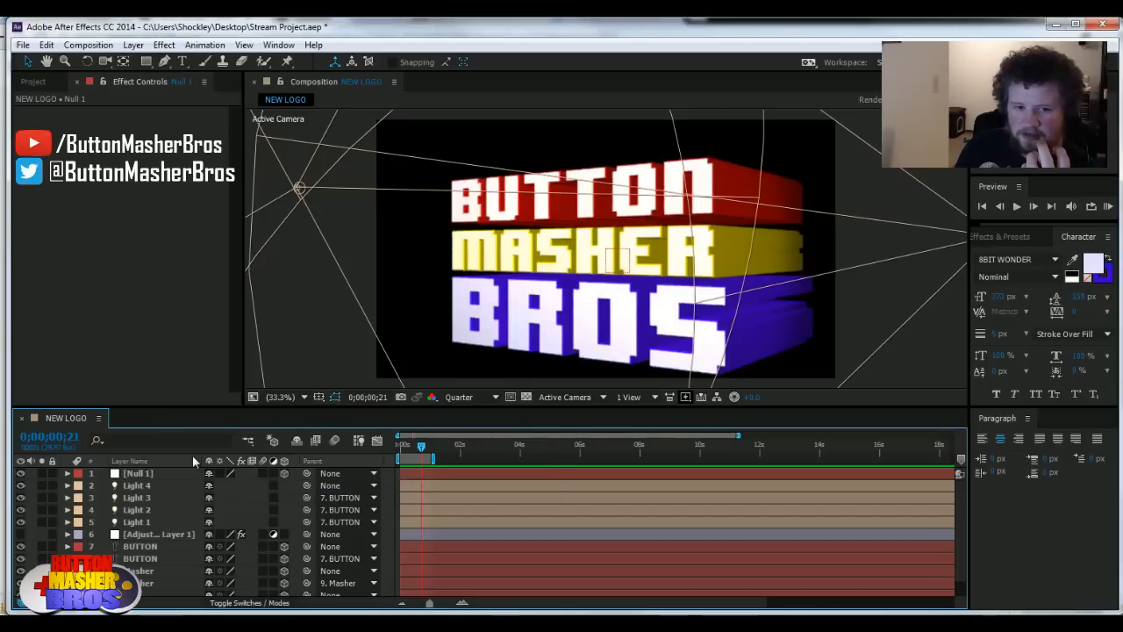
click(139, 474)
drag(132, 548, 173, 555)
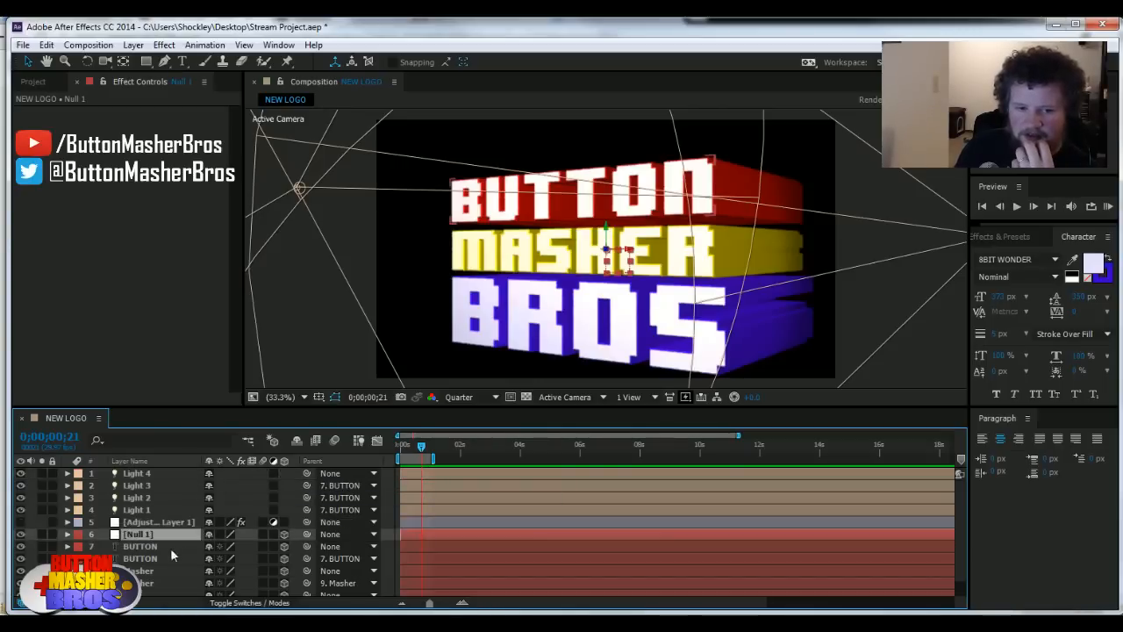
Step: Parent the upper BUTTON, Masher and Bros. layers of each word pair to the null object
click(140, 545)
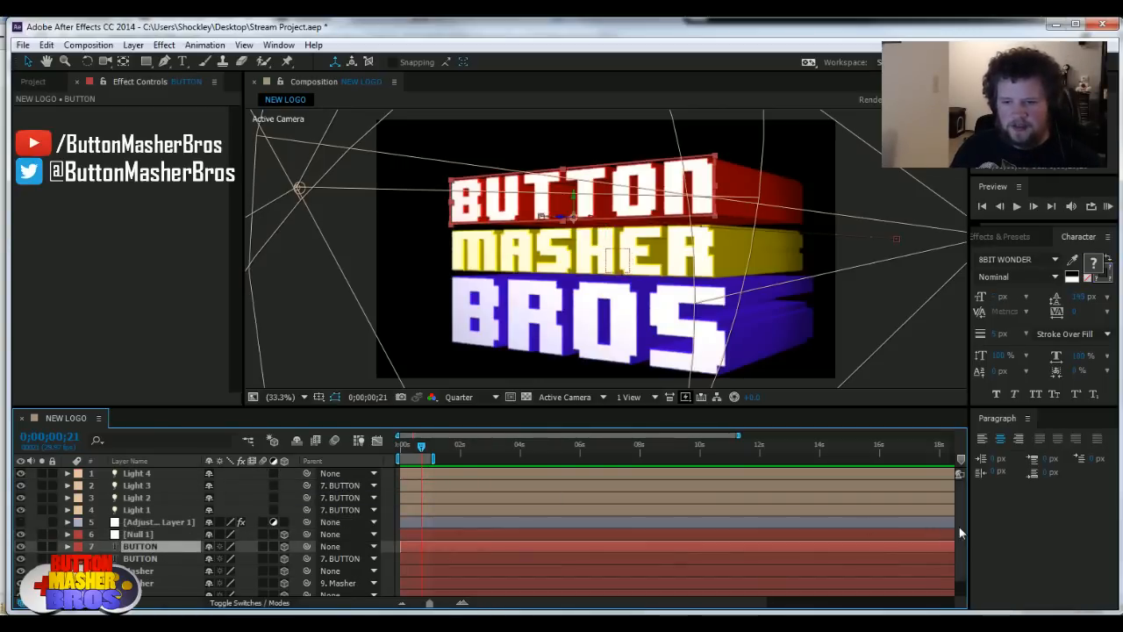
scroll(959, 527, down, 2)
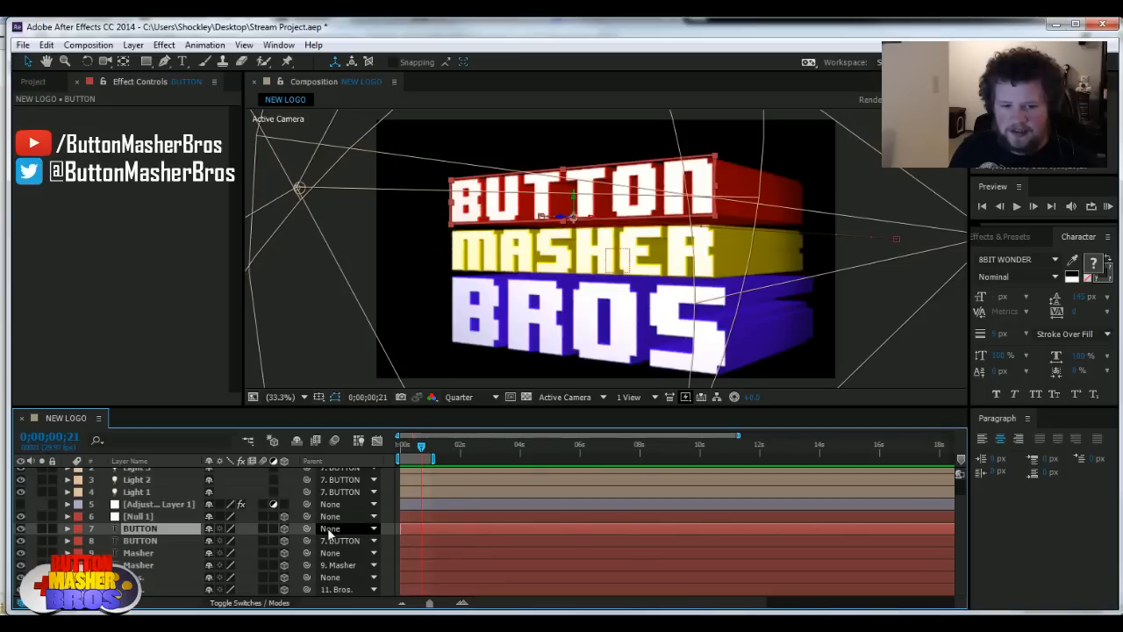
ctrl+click(138, 554)
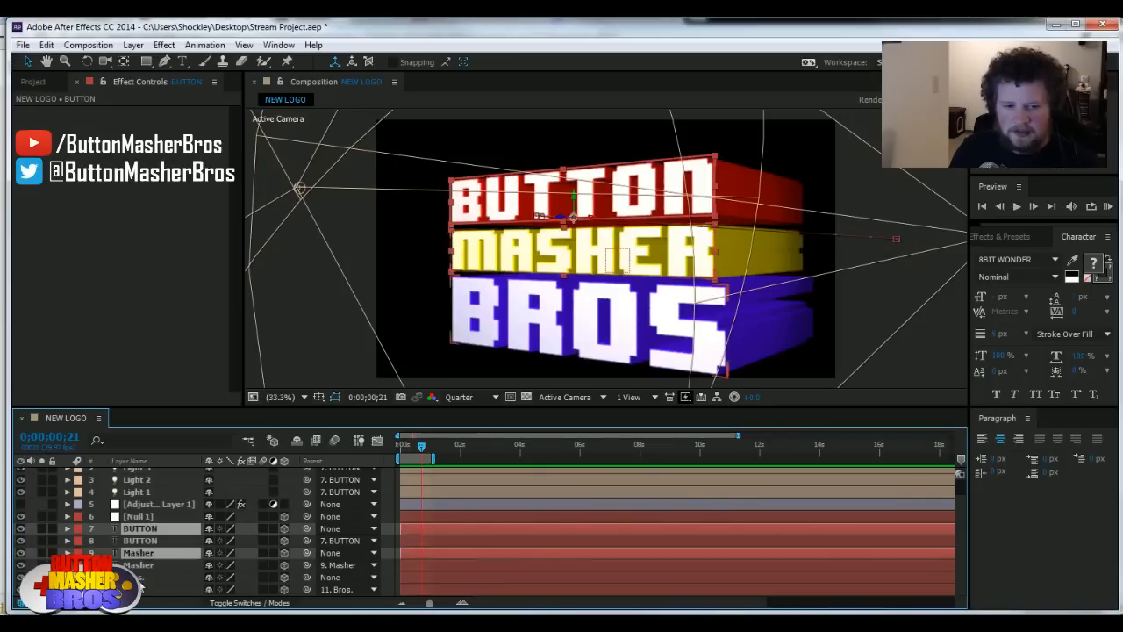
ctrl+click(139, 577)
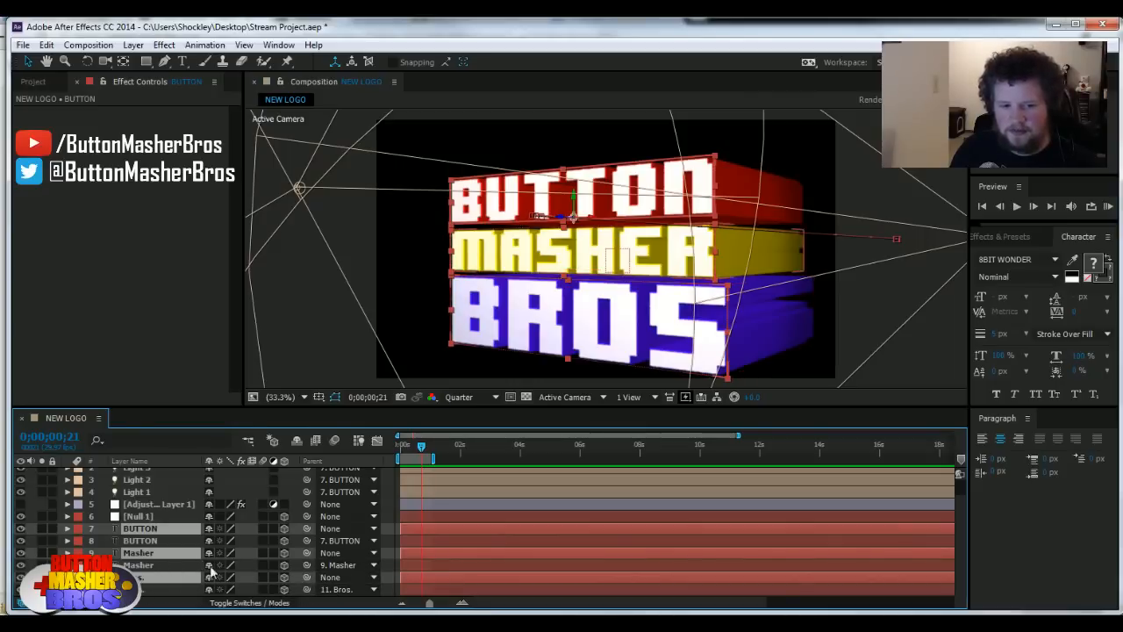
drag(307, 528, 140, 518)
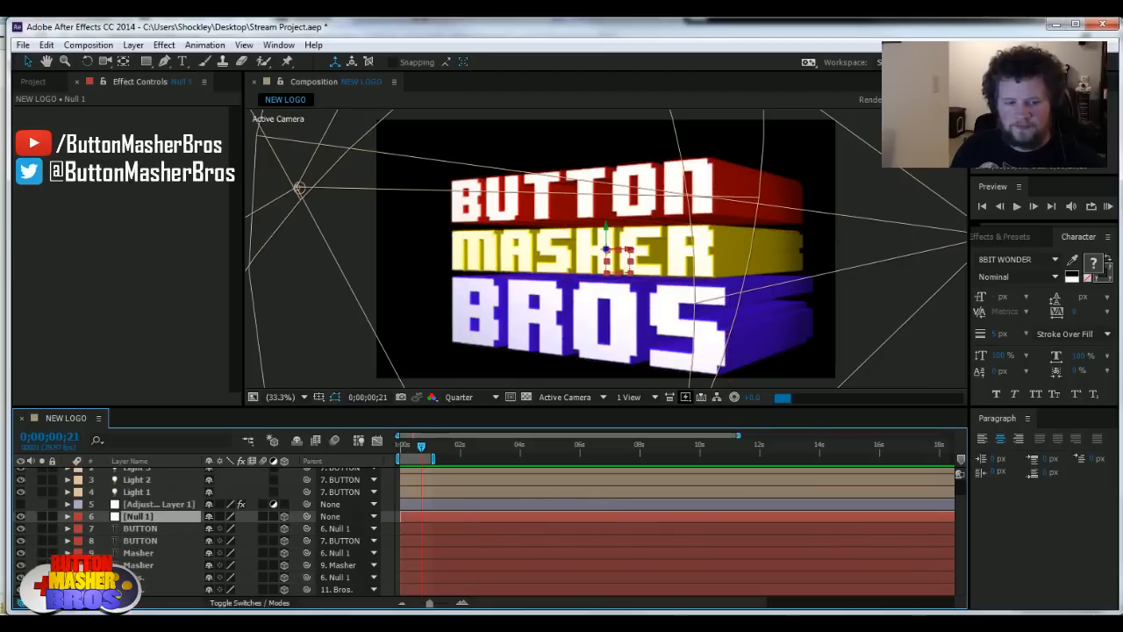
Step: Keyframe the null's Y Rotation from 0° at the start of the composition to -12° at 0;00;02;01
key(r)
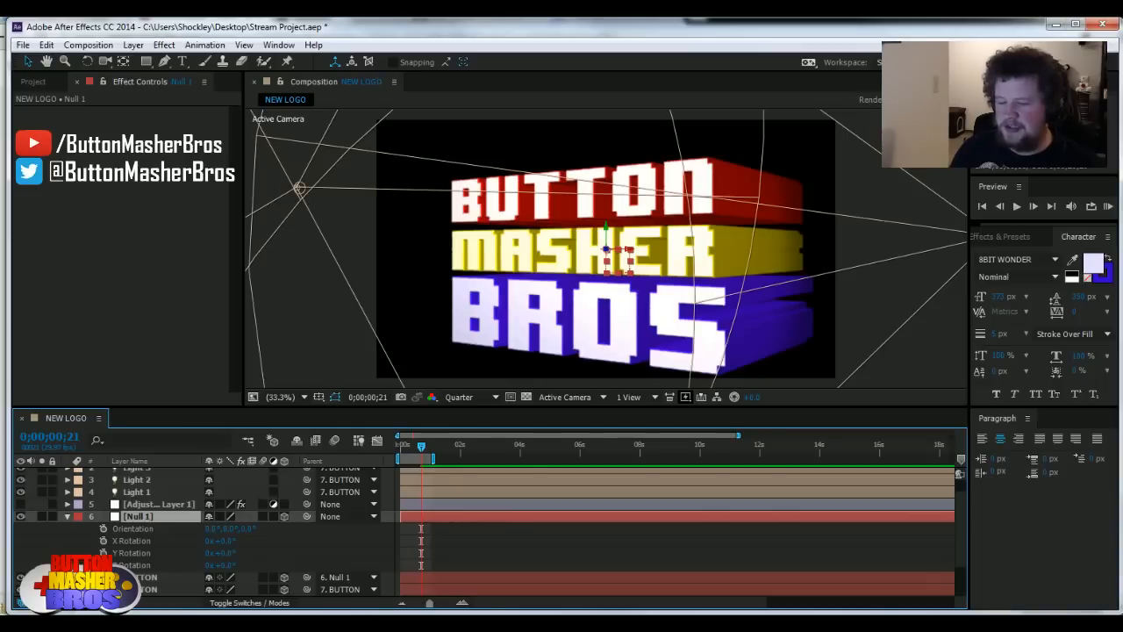
drag(225, 553, 212, 551)
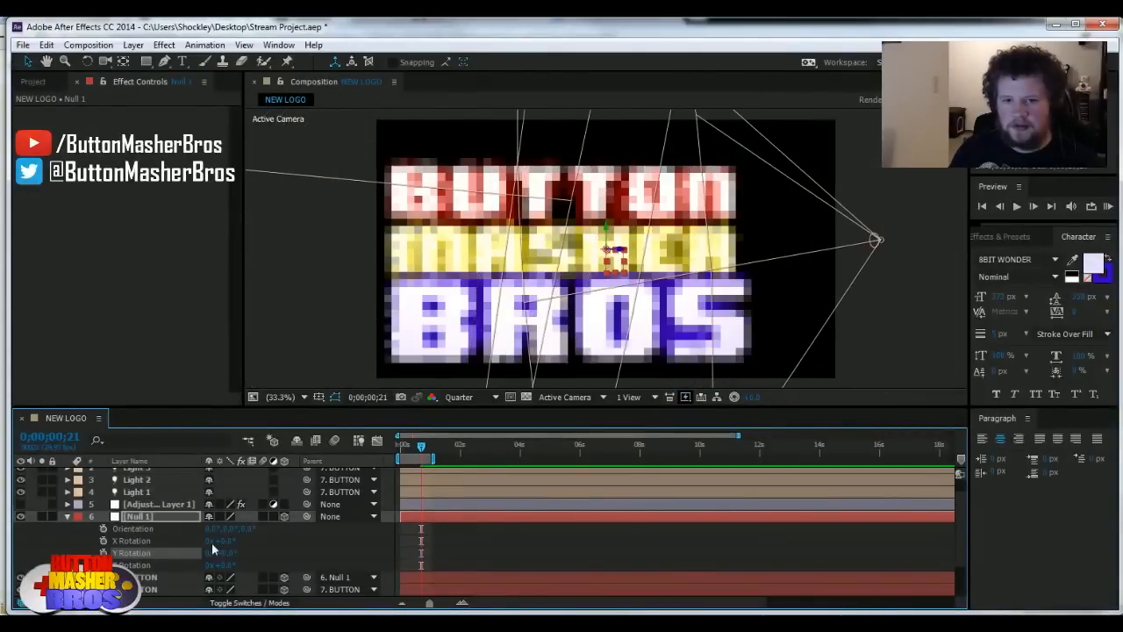
key(ctrl+z)
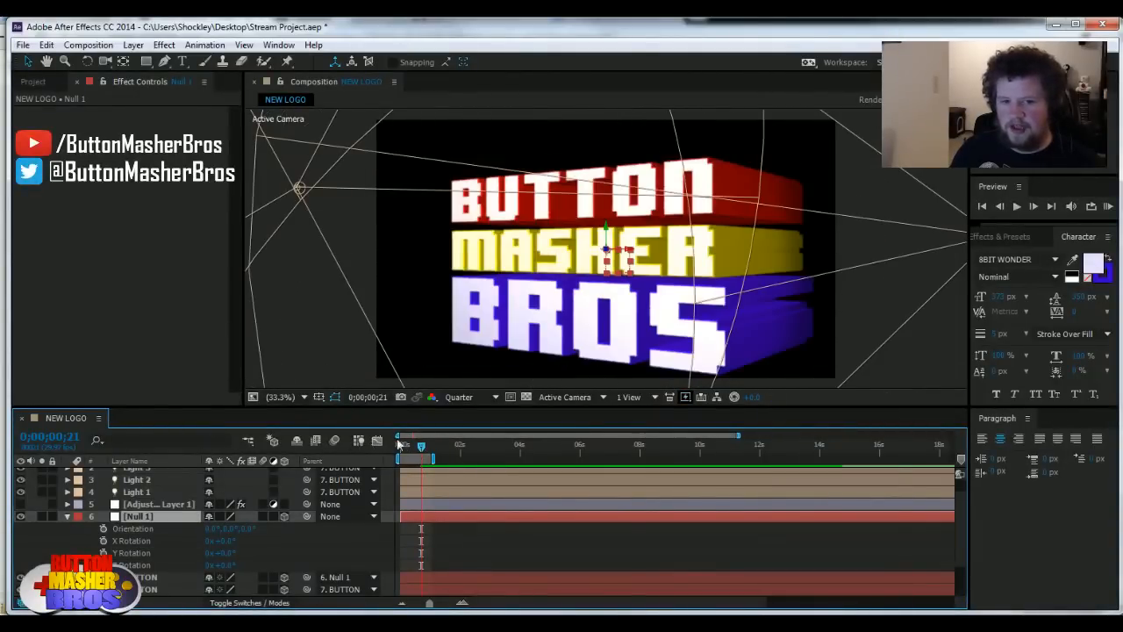
click(401, 446)
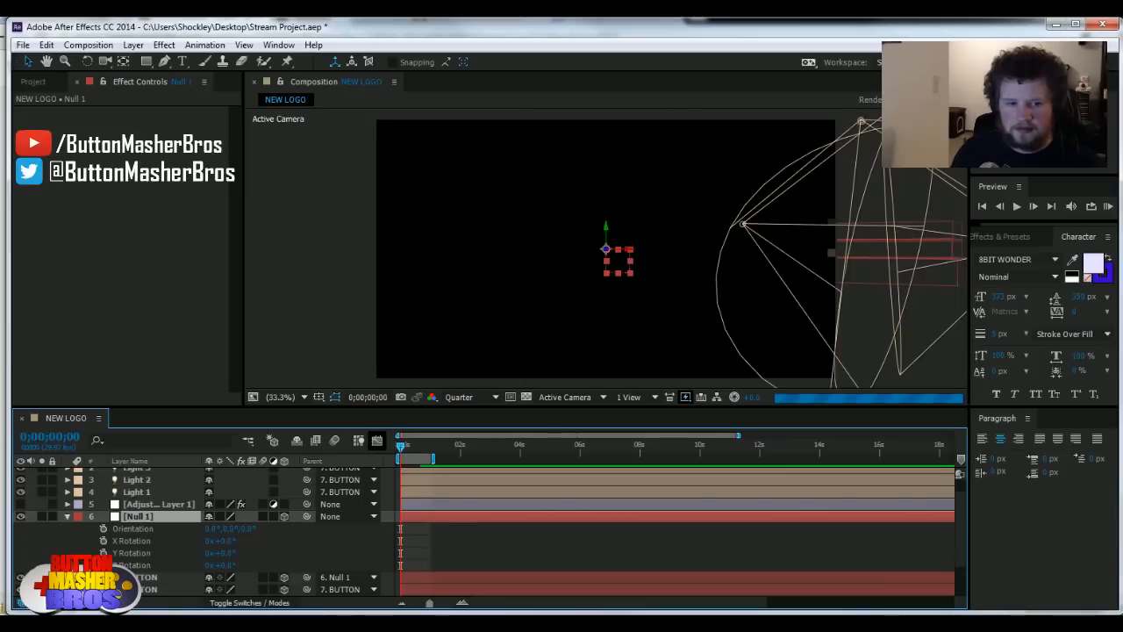
click(104, 552)
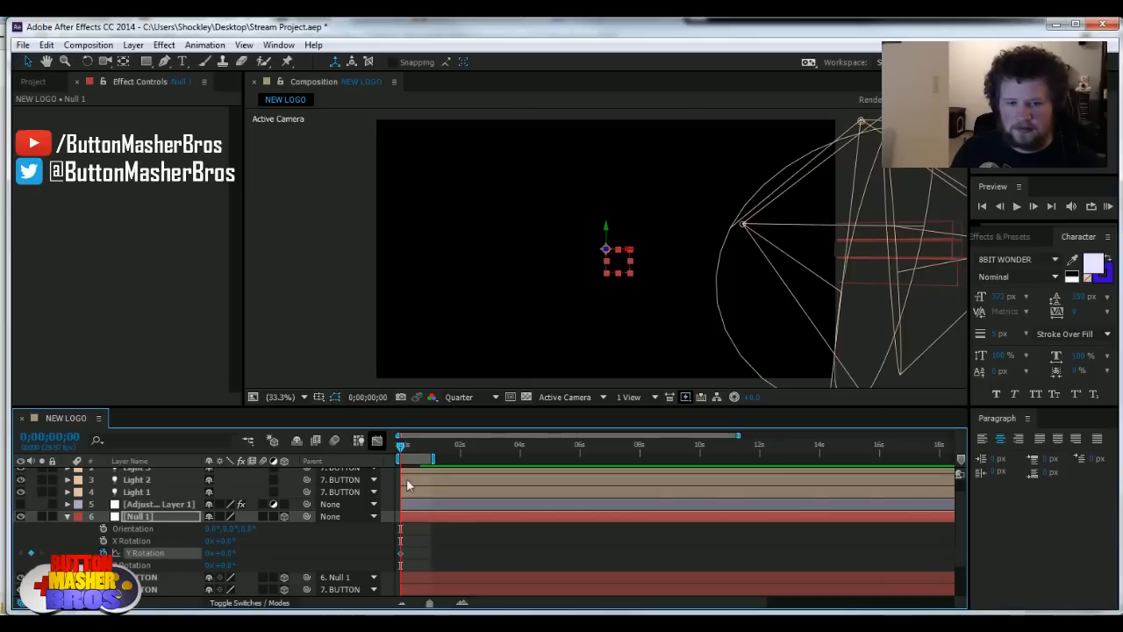
click(460, 447)
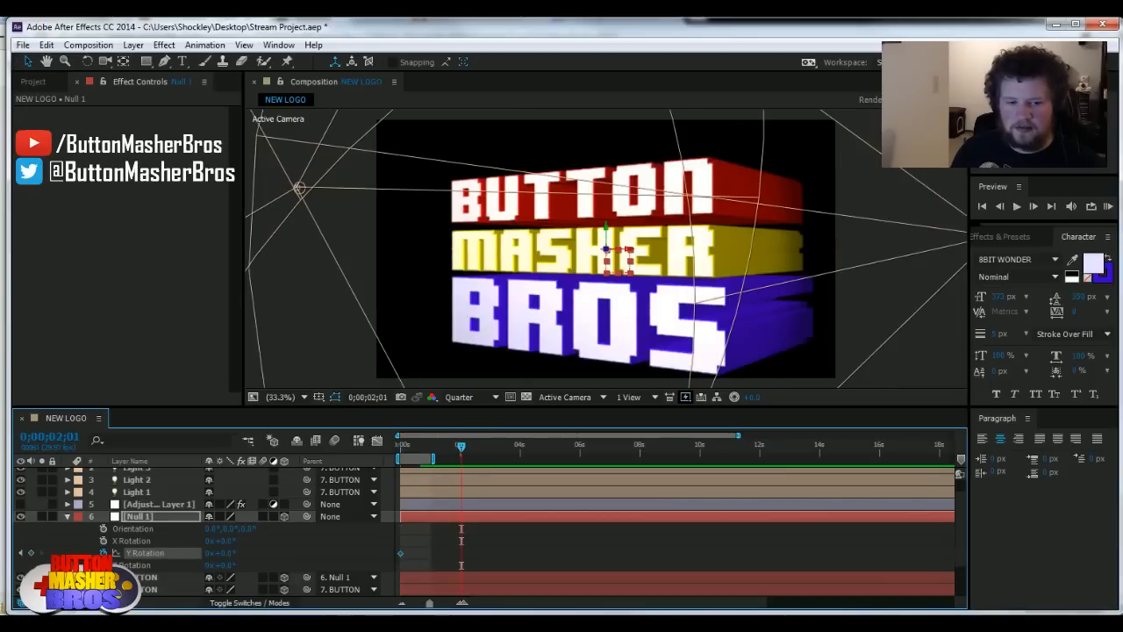
drag(220, 553, 224, 553)
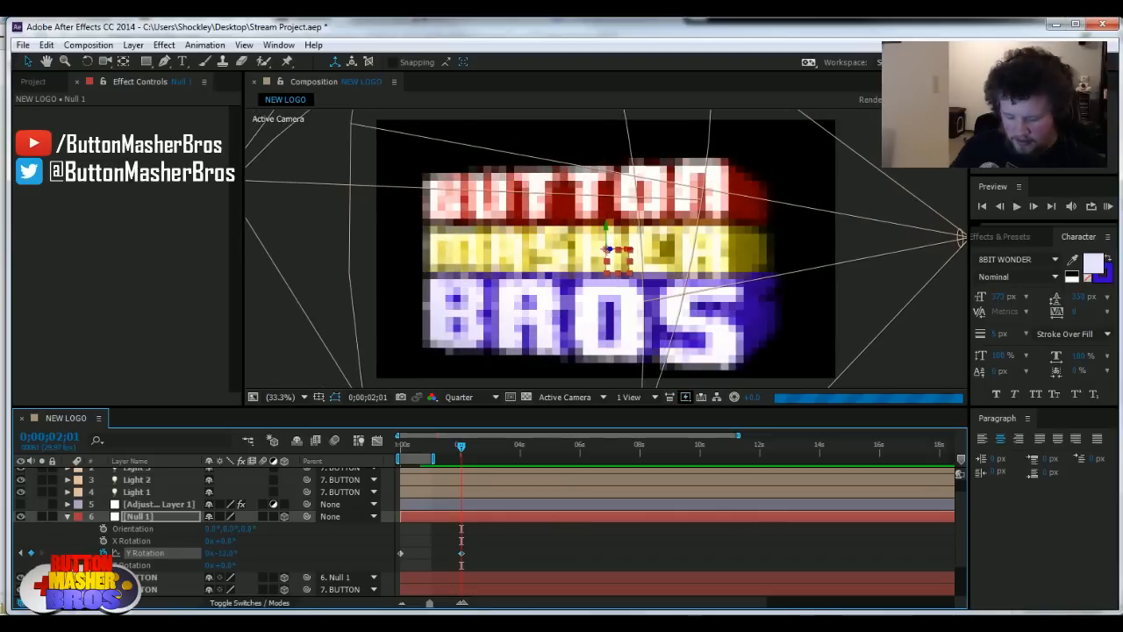
Step: Keyframe the null's X position from 960 at the start to 1012 at 0;00;02;01, and RAM-preview a work area extended to about two seconds
key(shift+p)
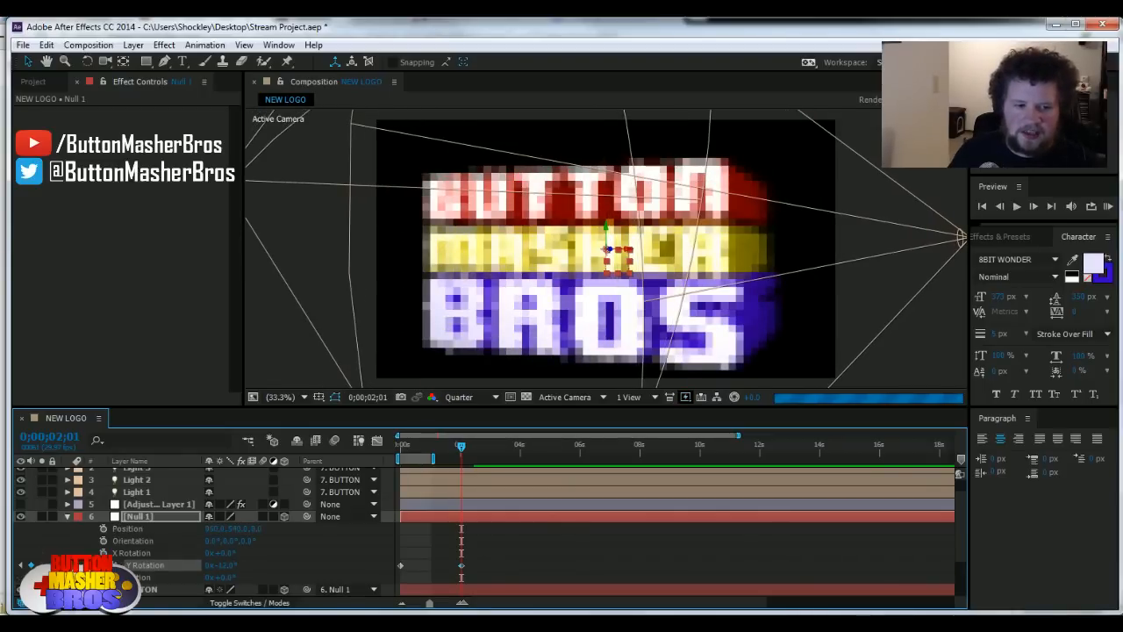
click(103, 529)
key(Home)
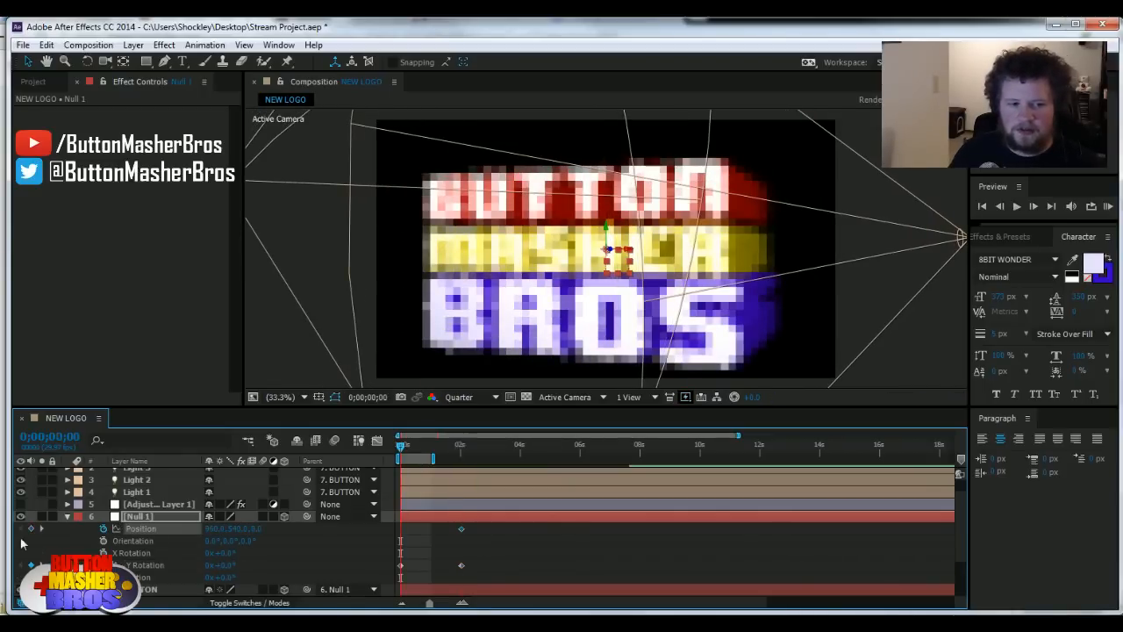
click(41, 529)
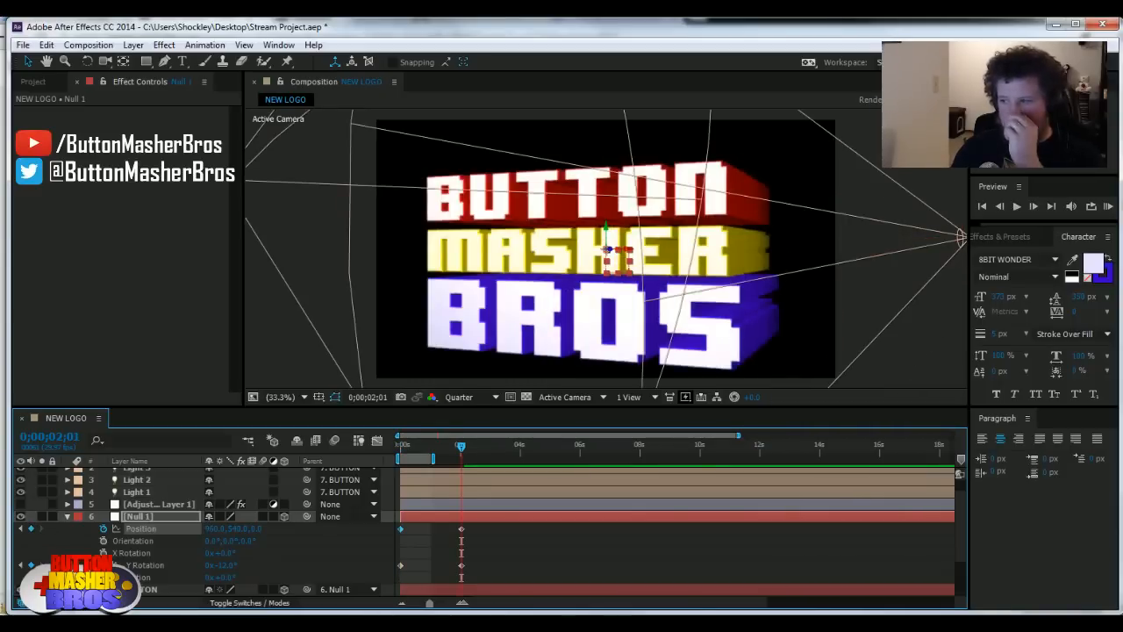
drag(219, 528, 241, 528)
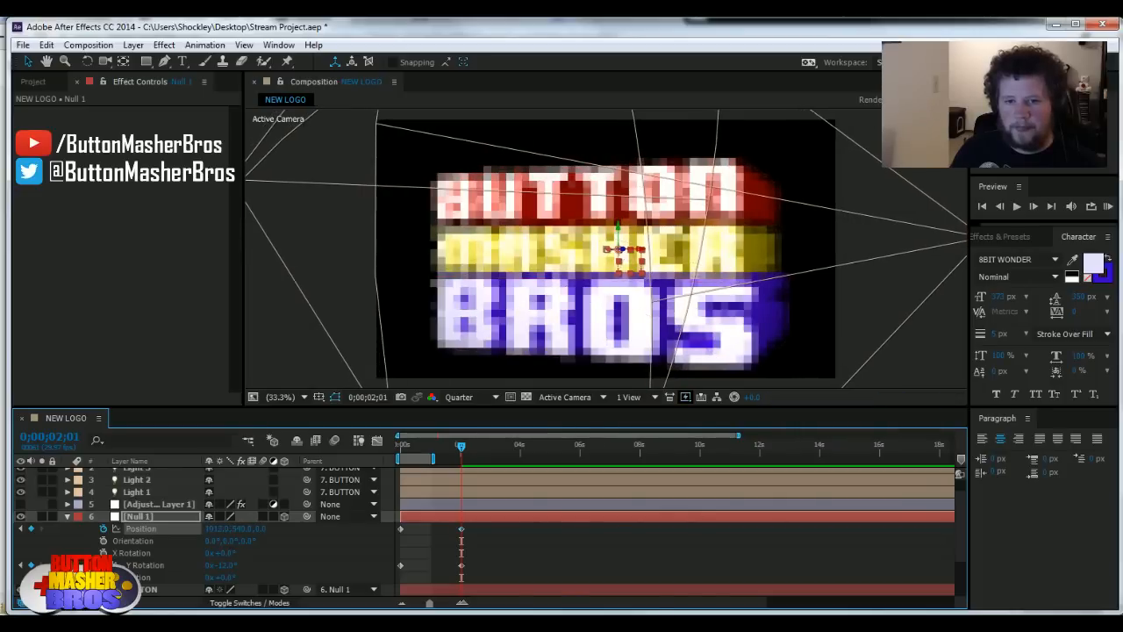
key(ctrl+shift+a)
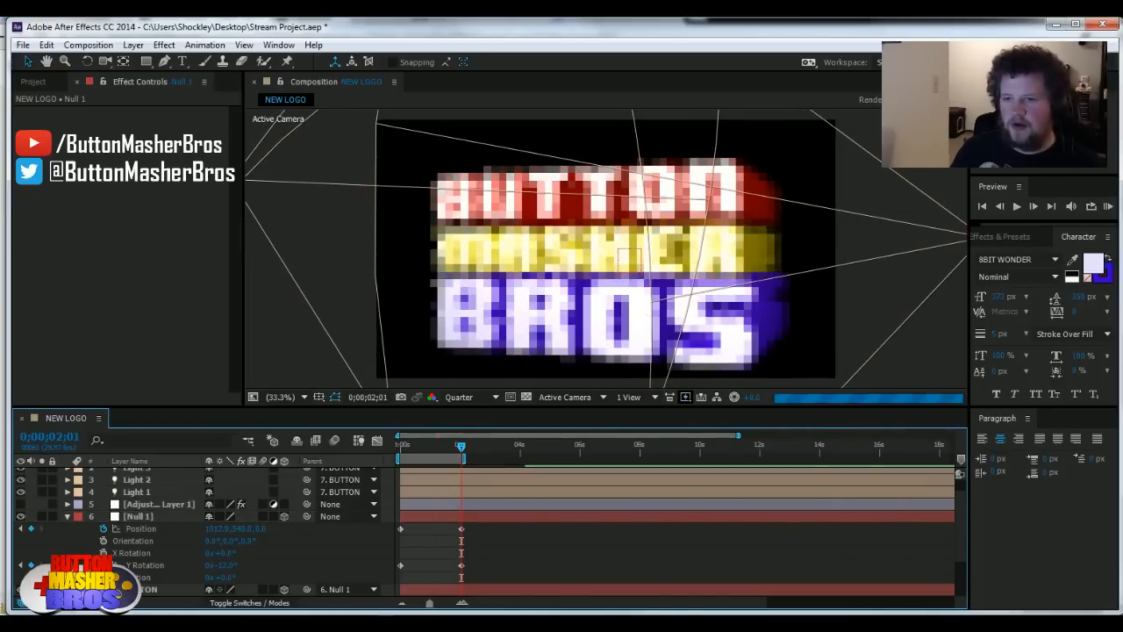
key(KP_0)
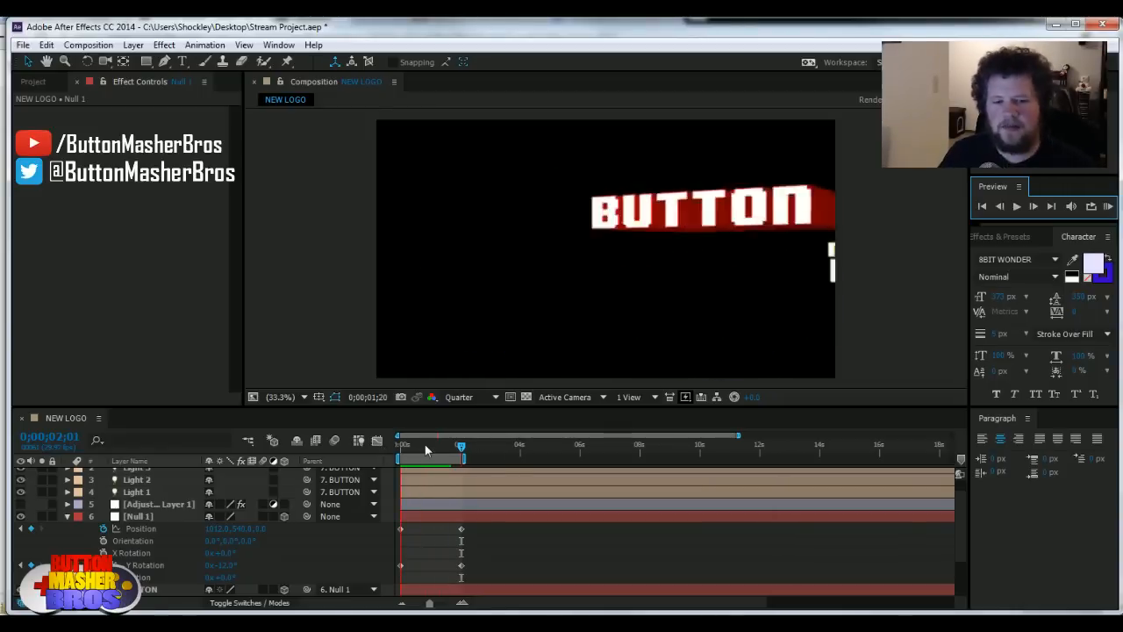
Step: At 0;00;01;18, try tilting the whole logo by about 7° with the null's Z Rotation, and undo the tilt
drag(425, 444, 450, 448)
drag(218, 553, 224, 578)
key(ctrl+z)
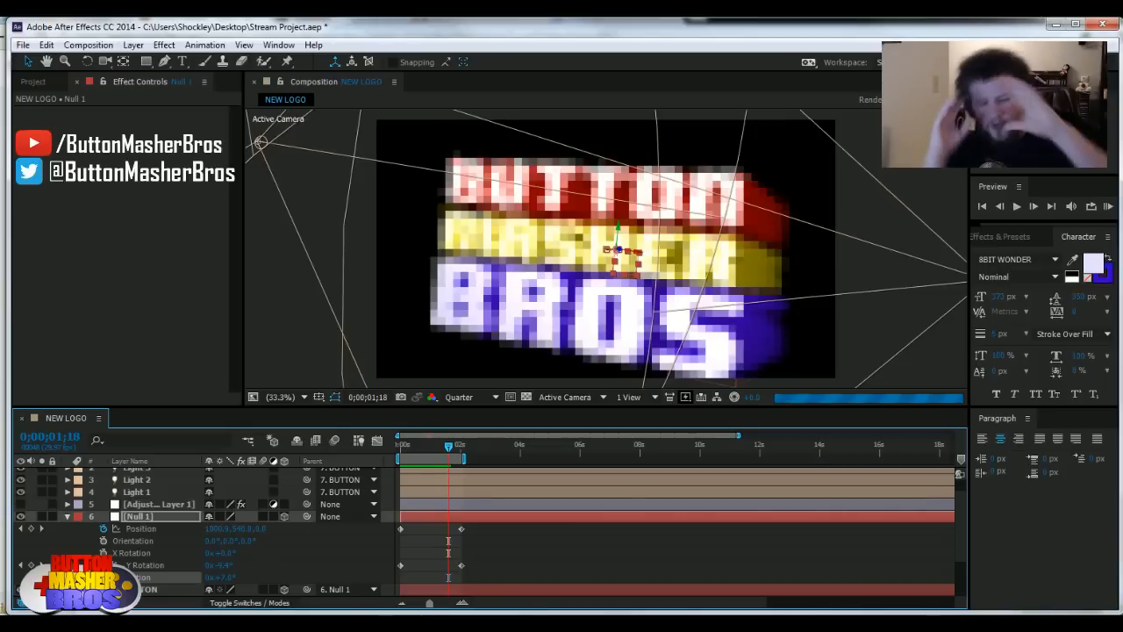
key(ctrl+z)
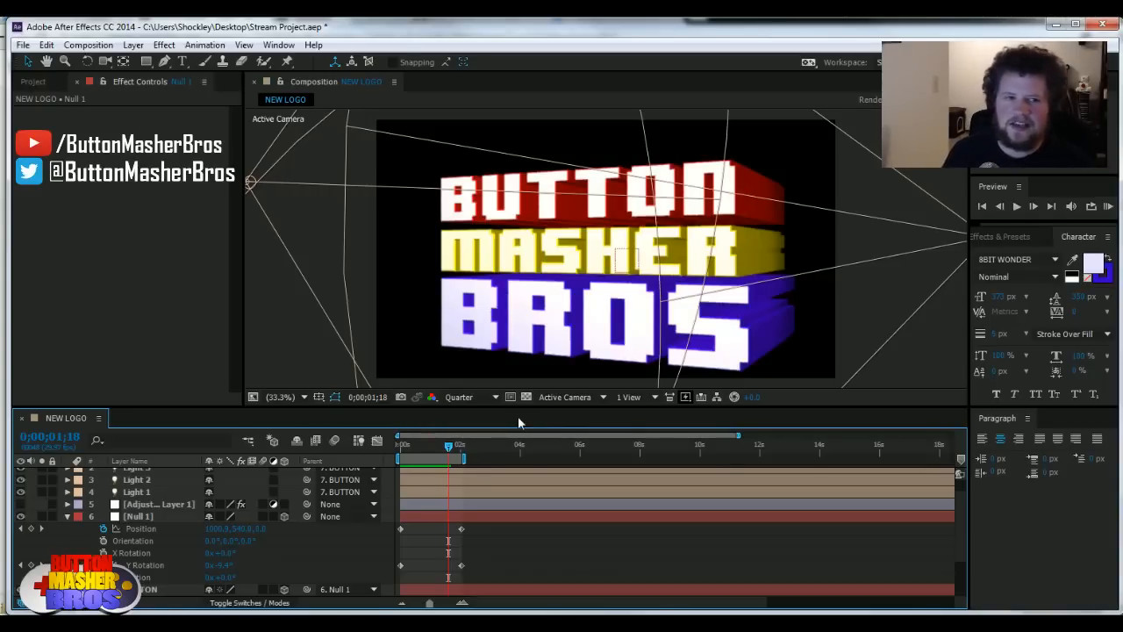
Step: Bring up the file commands for the project
click(23, 45)
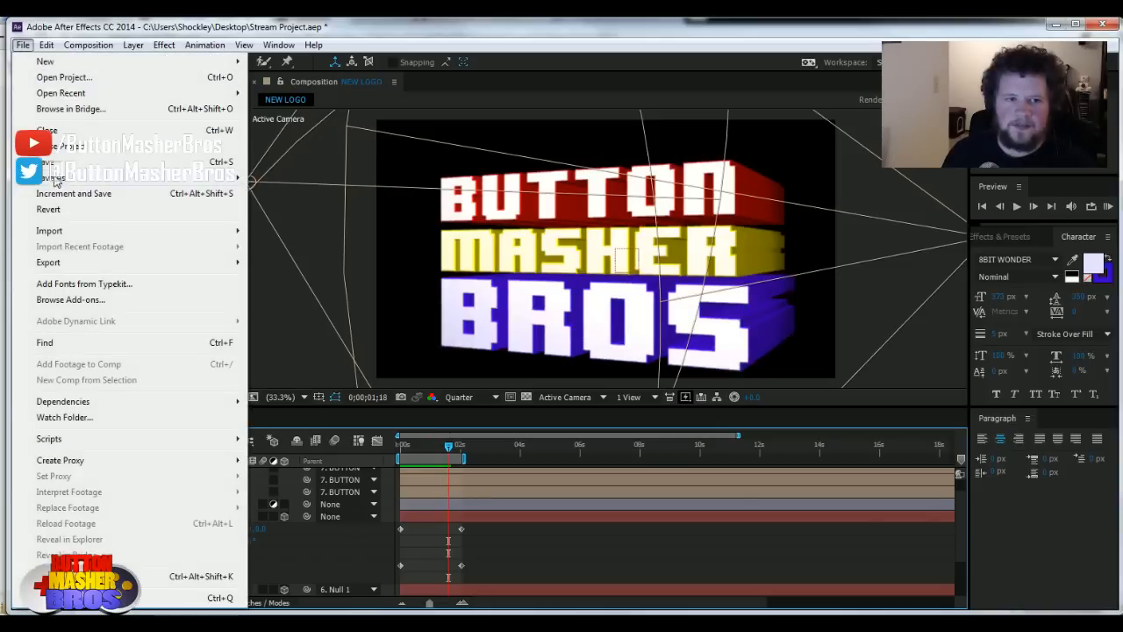